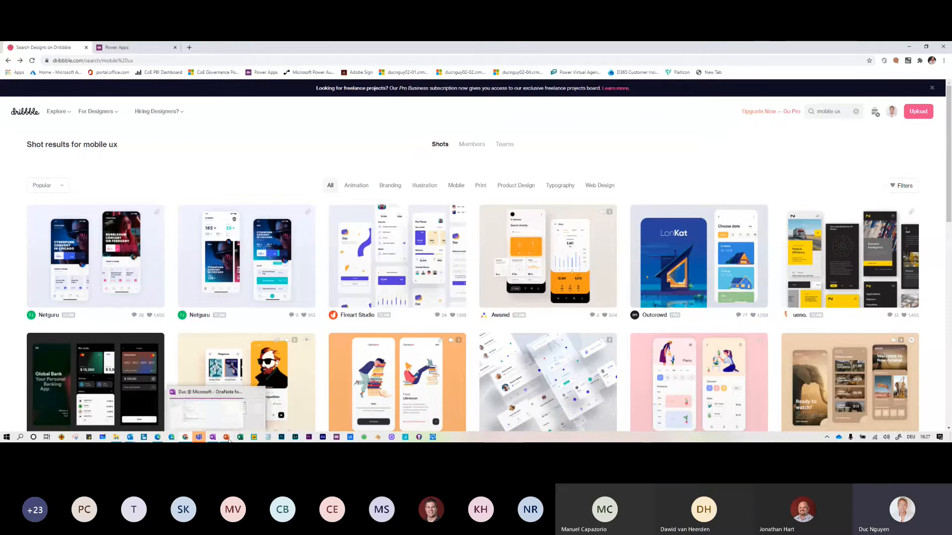
Return to UIUX-Tips-CommunityCall.pptx and show slide 5 listing Pinterest, Dribbble, Behance and Instagram
left_click(266, 411)
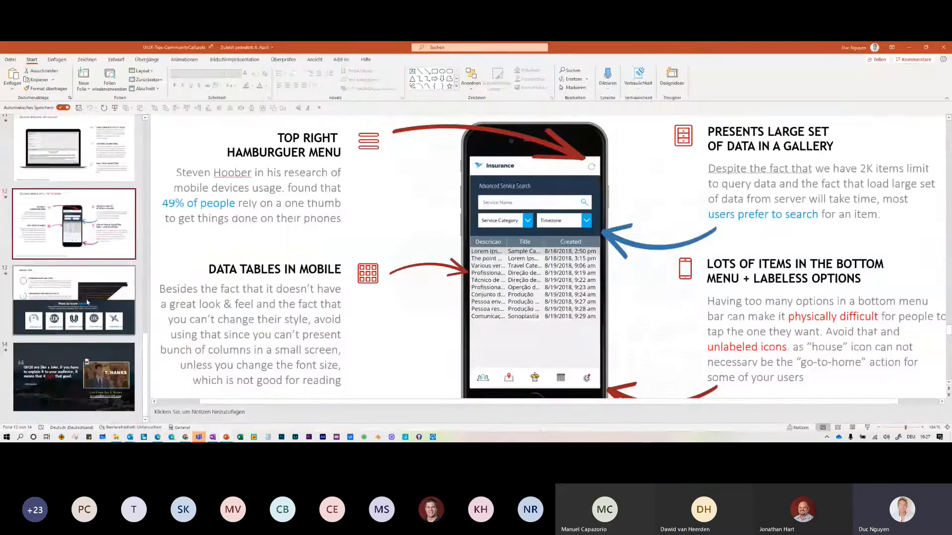
scroll(87, 302, "up", 10)
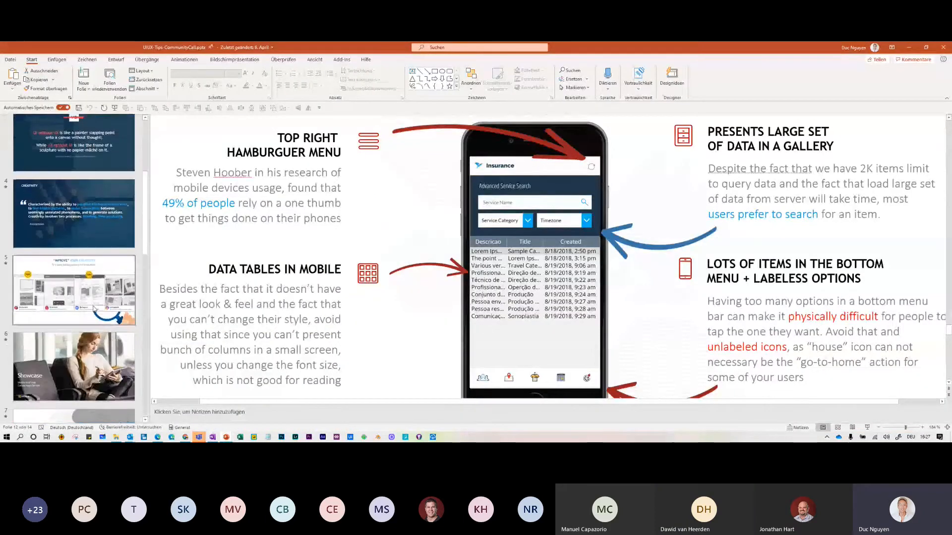
left_click(94, 308)
scroll(436, 339, "down", 1)
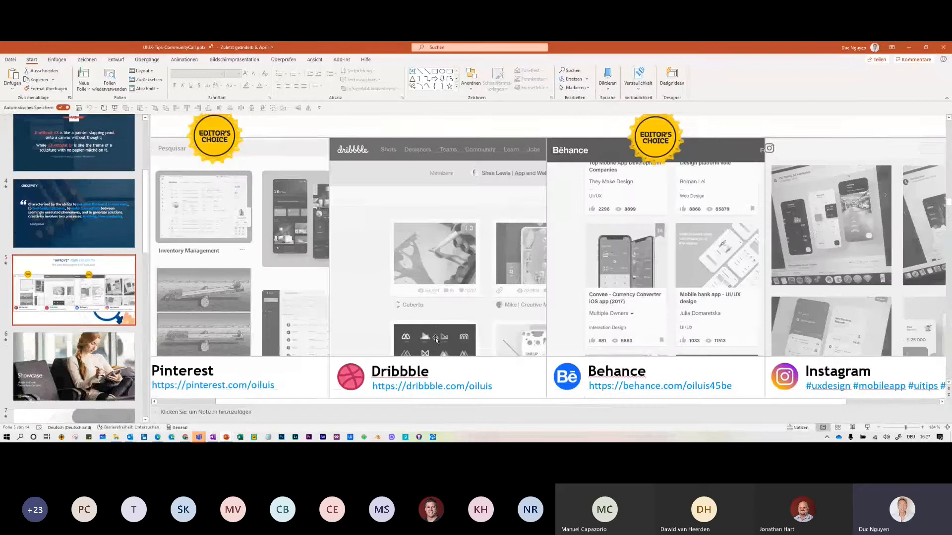
scroll(437, 340, "down", 1)
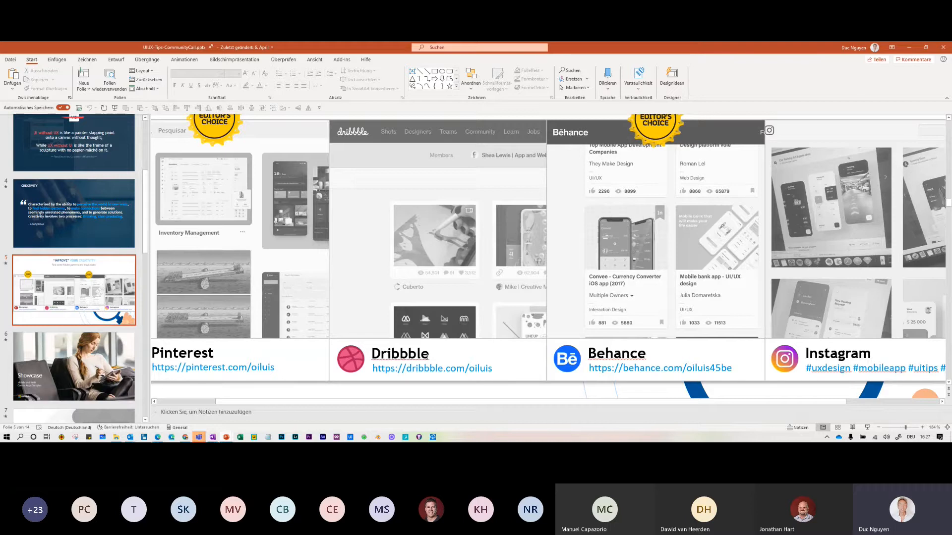
Load flaticon.com in a new Chrome tab
left_click(184, 438)
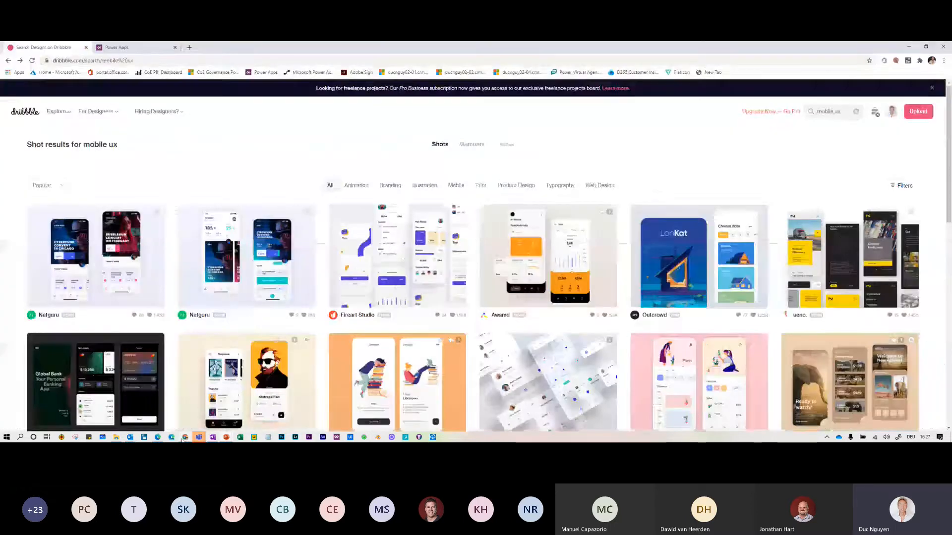
left_click(188, 47)
type("flati")
key("Return")
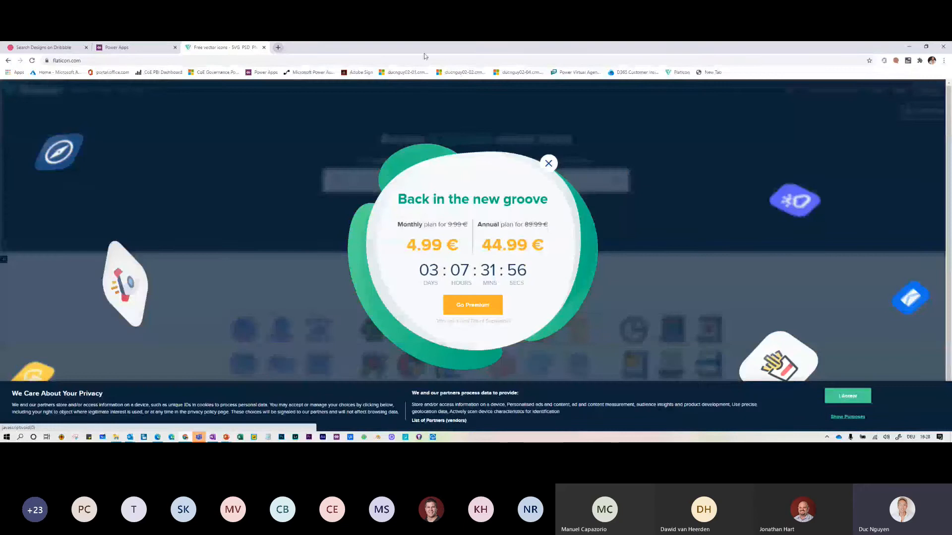
Close the Back in the new groove pricing popup and browse the Flaticon home page
left_click(544, 170)
scroll(626, 267, "down", 1)
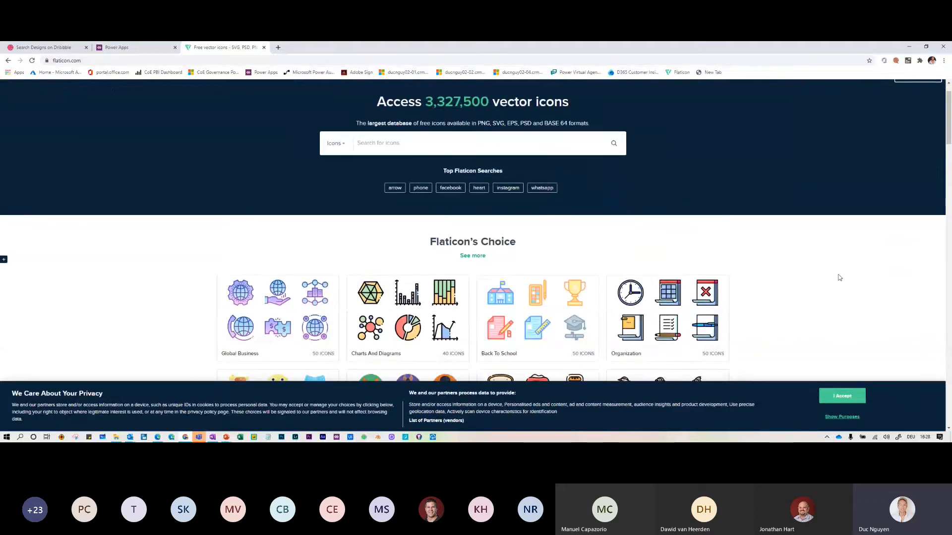
scroll(839, 278, "down", 3)
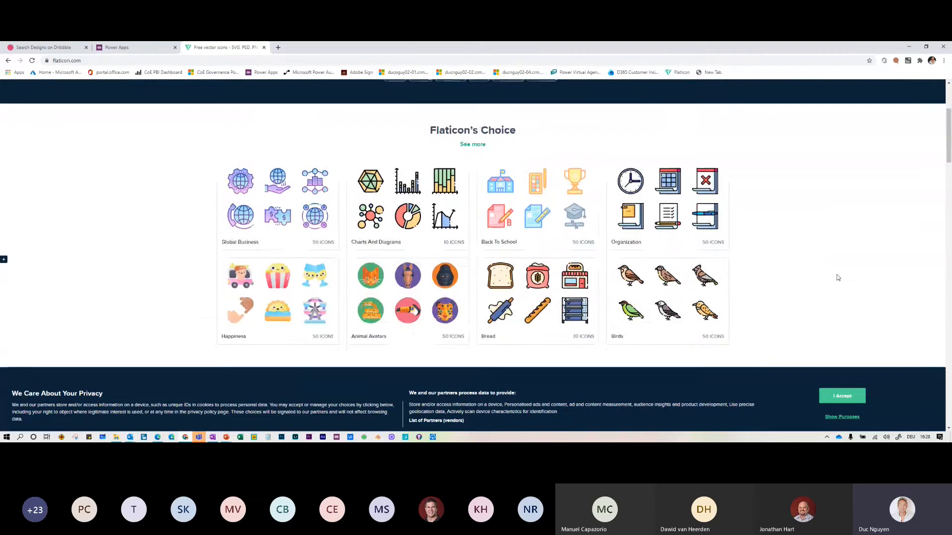
scroll(837, 277, "up", 1)
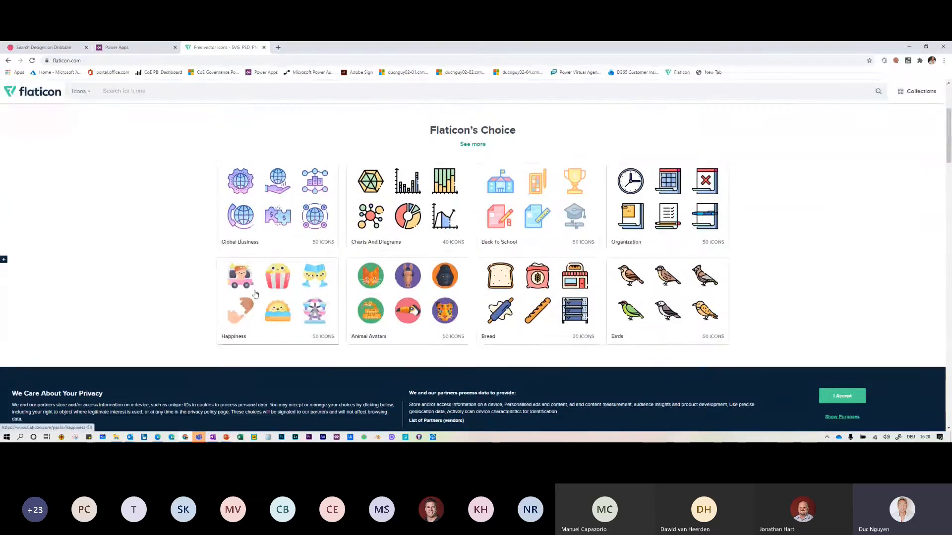
scroll(262, 292, "up", 1)
scroll(262, 292, "up", 3)
Search Flaticon for 'microsoft' icons
left_click(405, 179)
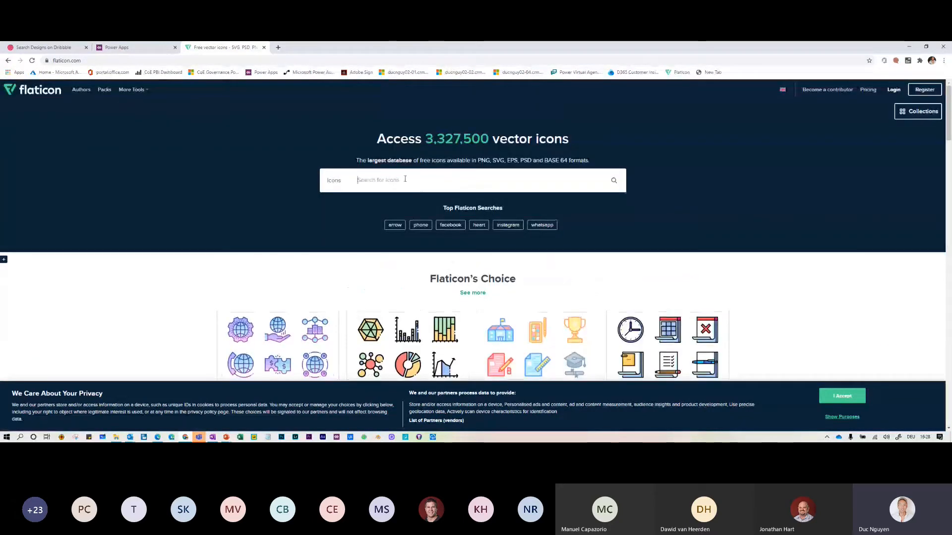
type("micor")
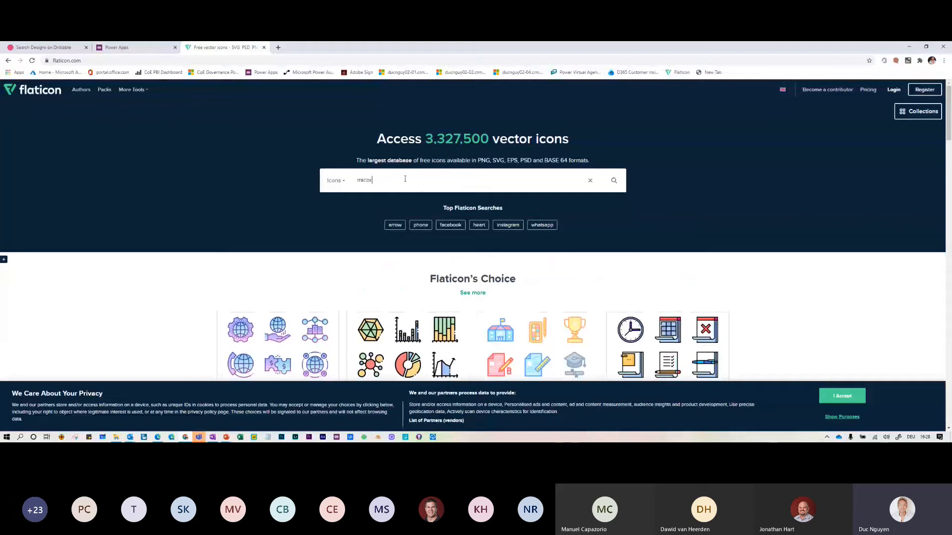
key("BackSpace")
key("BackSpace")
type("rosoft")
key("Return")
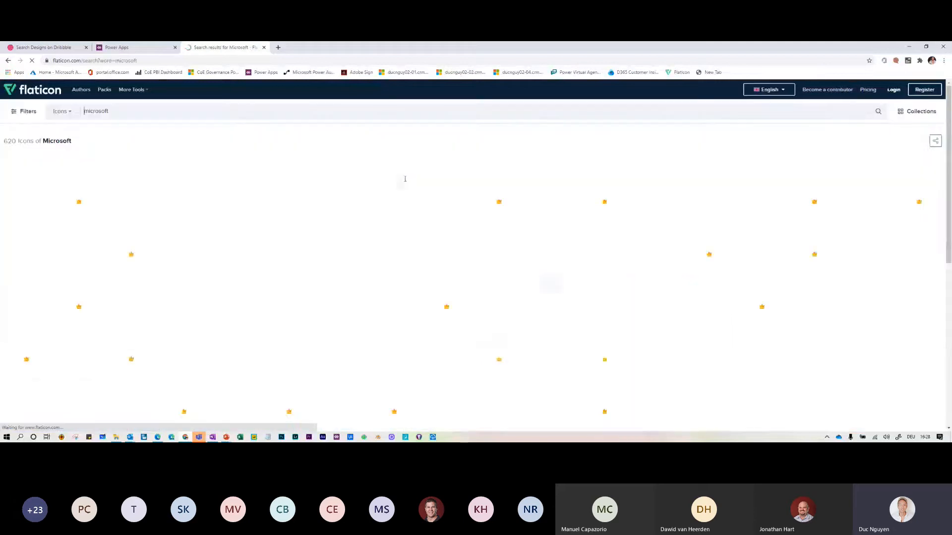
Scroll through the 620 microsoft results of Office, Windows and document icons
scroll(469, 259, "down", 1)
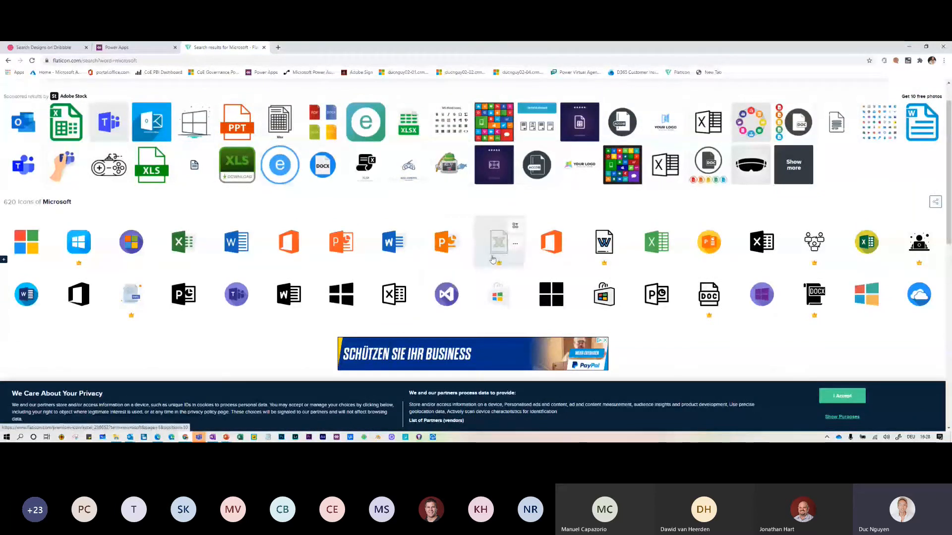
scroll(326, 257, "down", 2)
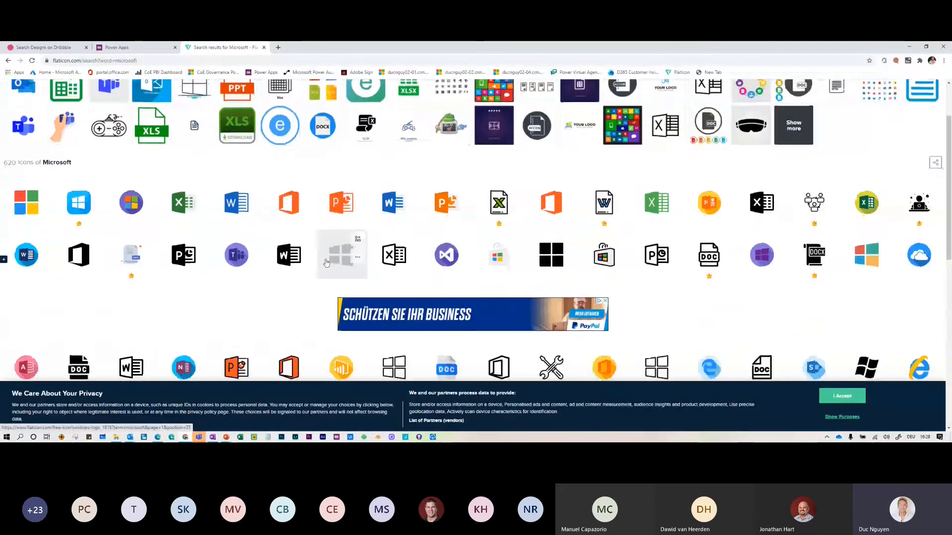
scroll(327, 262, "down", 2)
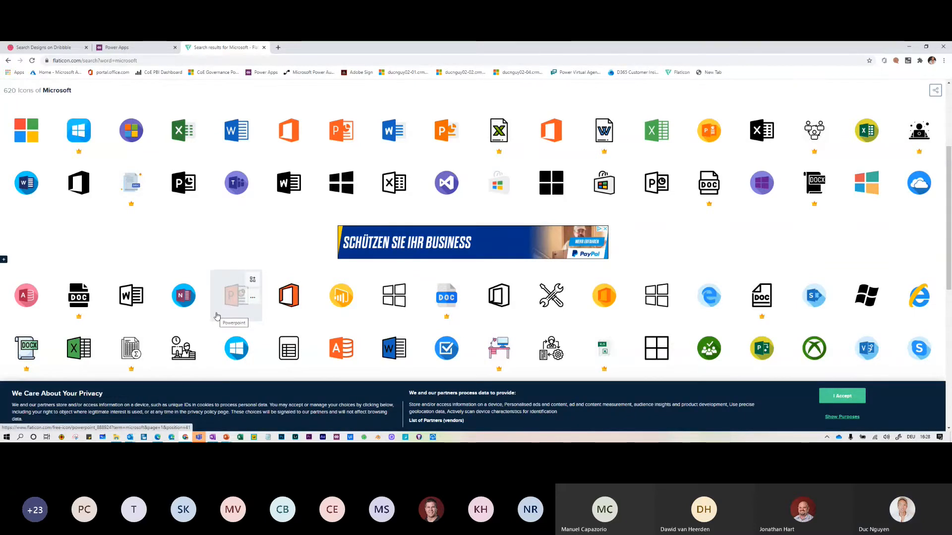
scroll(590, 317, "down", 2)
scroll(590, 316, "down", 1)
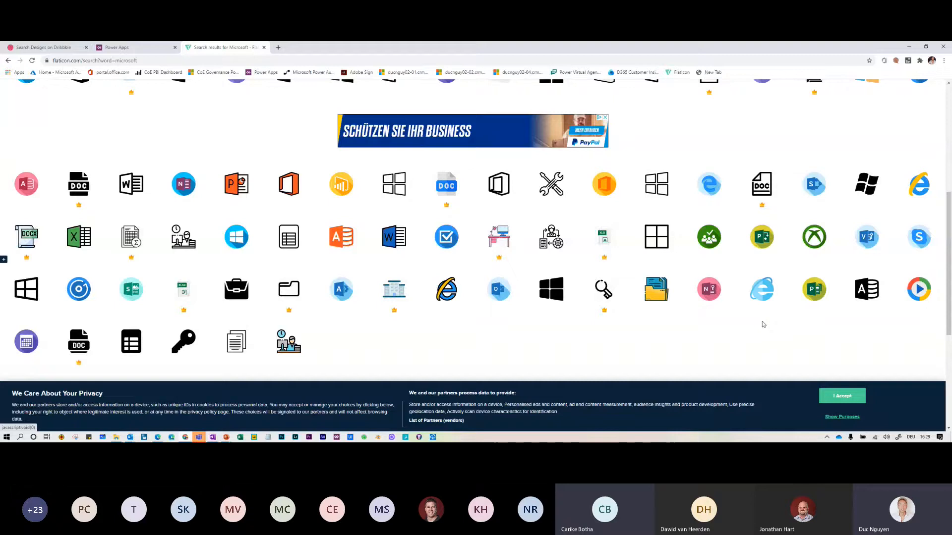
Switch to PowerApps Design Modules.pptx and show slide 74's measurement-app mockup at 91% zoom
left_click(226, 437)
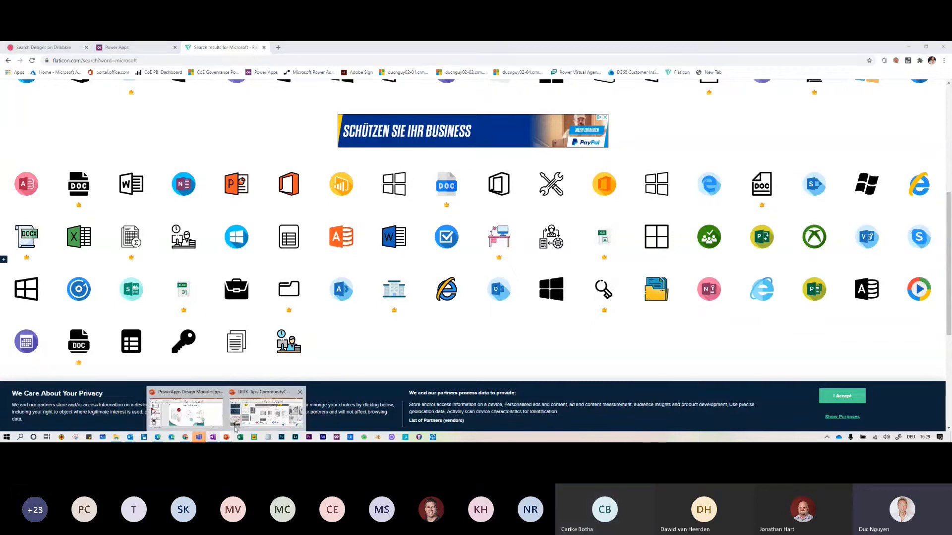
left_click(187, 416)
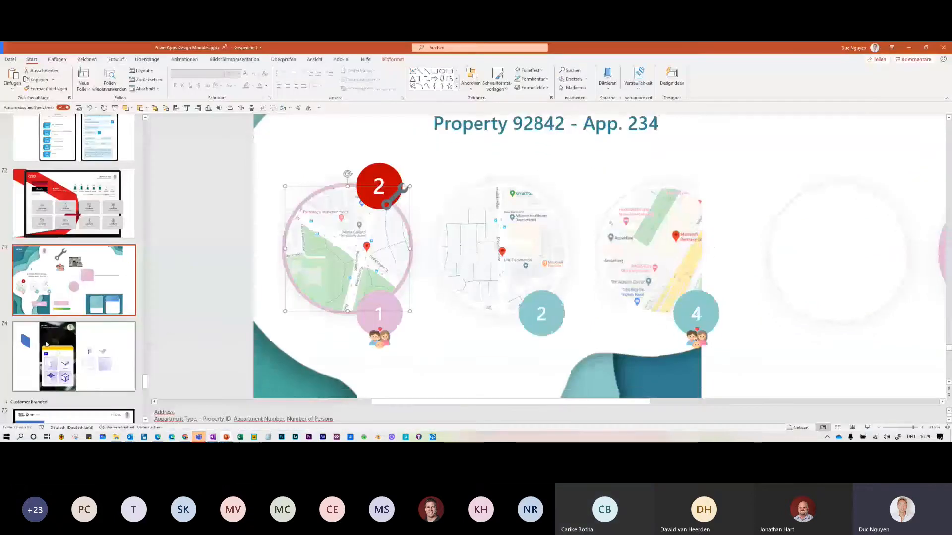
left_click(35, 357)
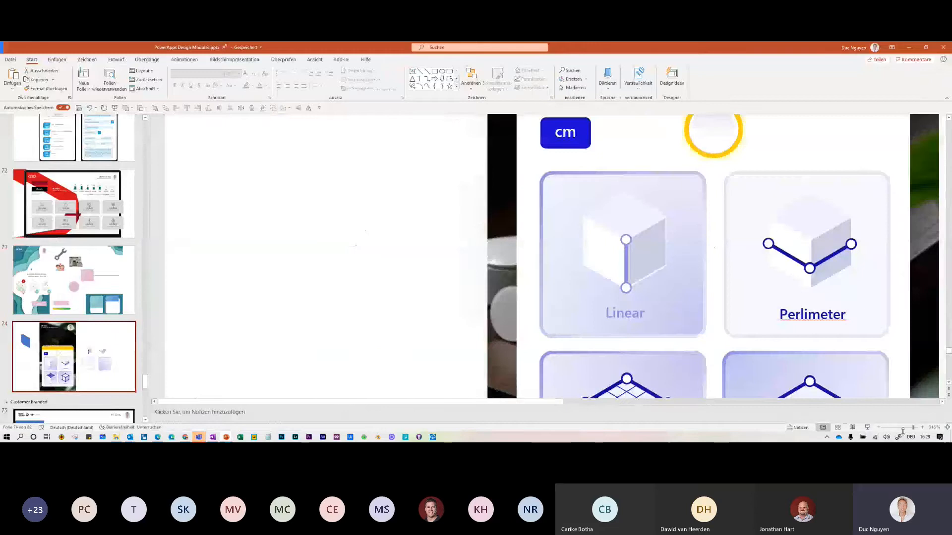
left_click(903, 428)
left_click_drag(904, 428, 899, 429)
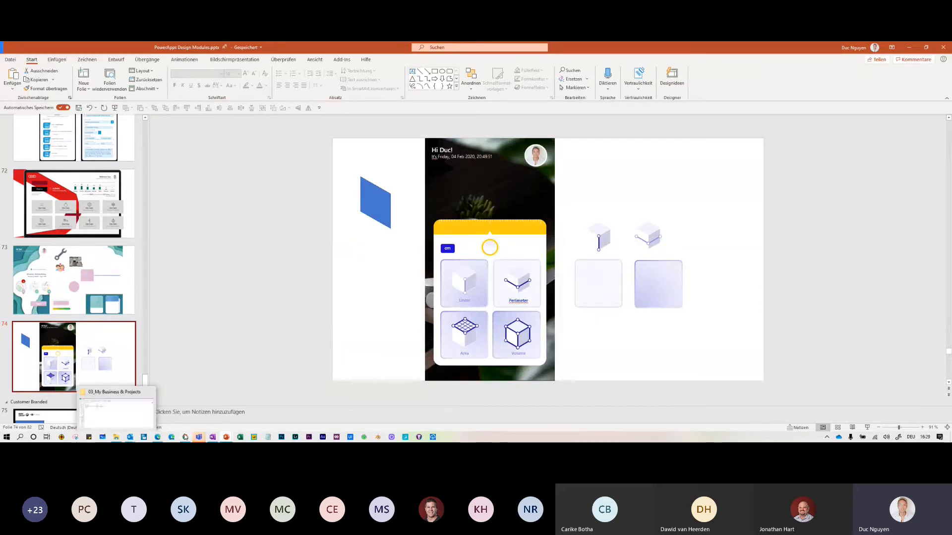
left_click(185, 436)
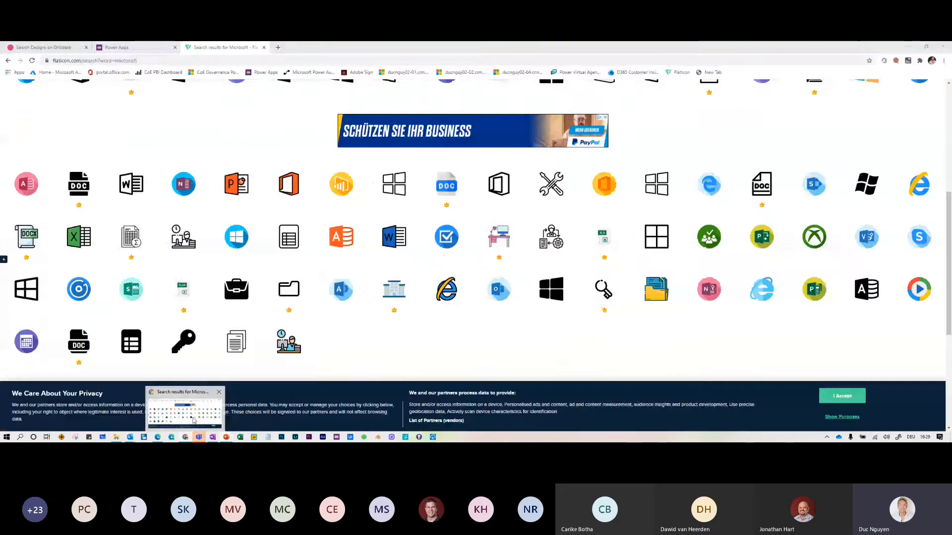
left_click(114, 48)
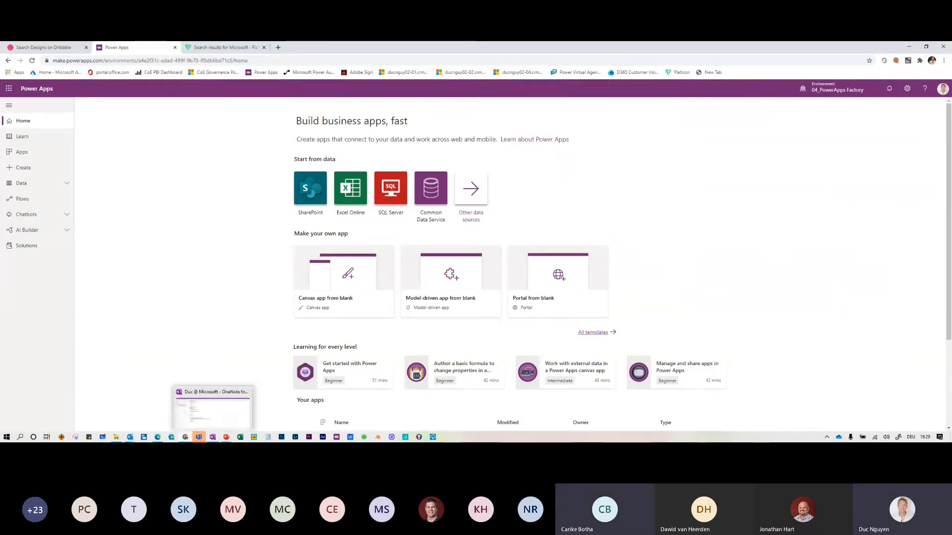
mouse_move(226, 437)
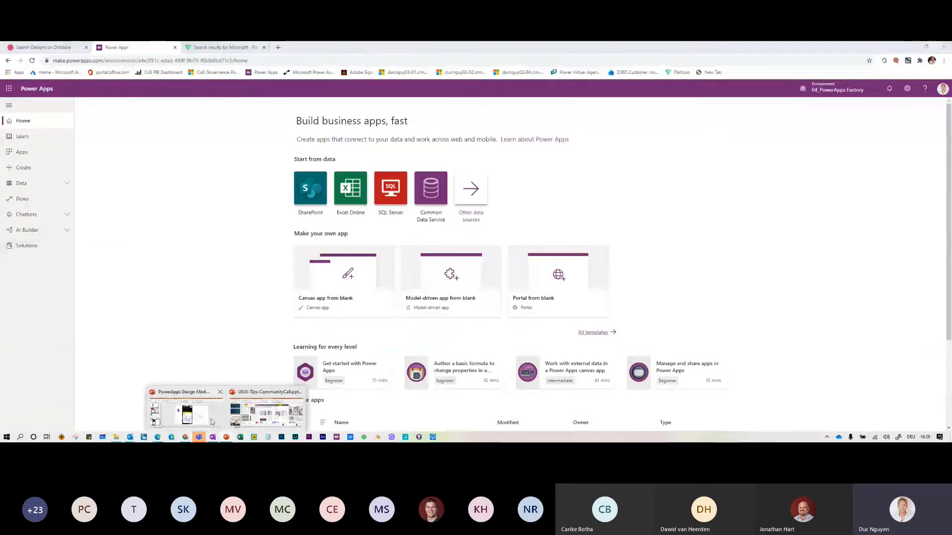
left_click(213, 417)
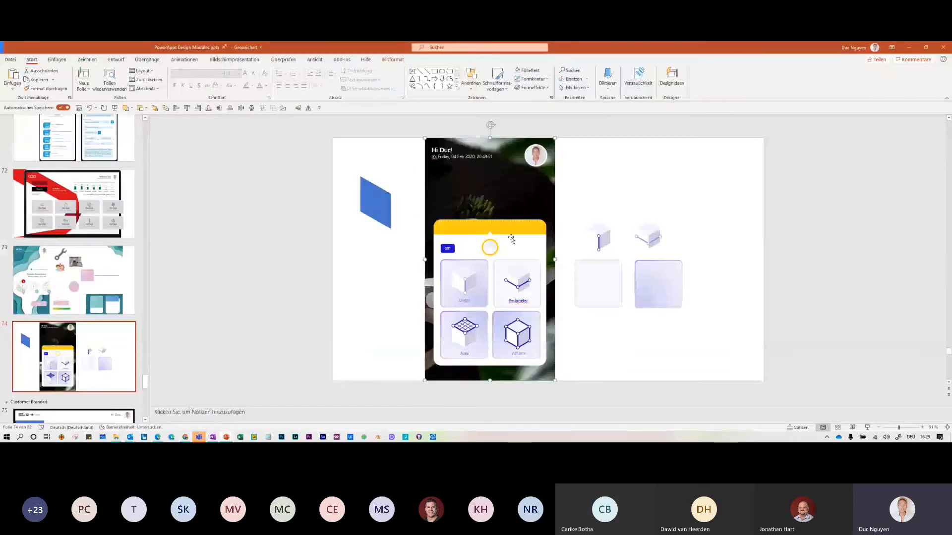
left_click(527, 230)
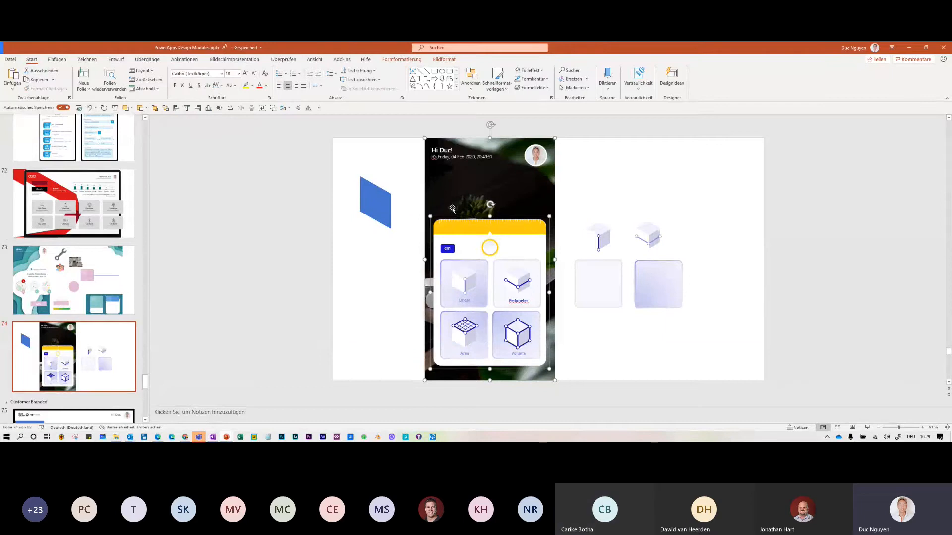
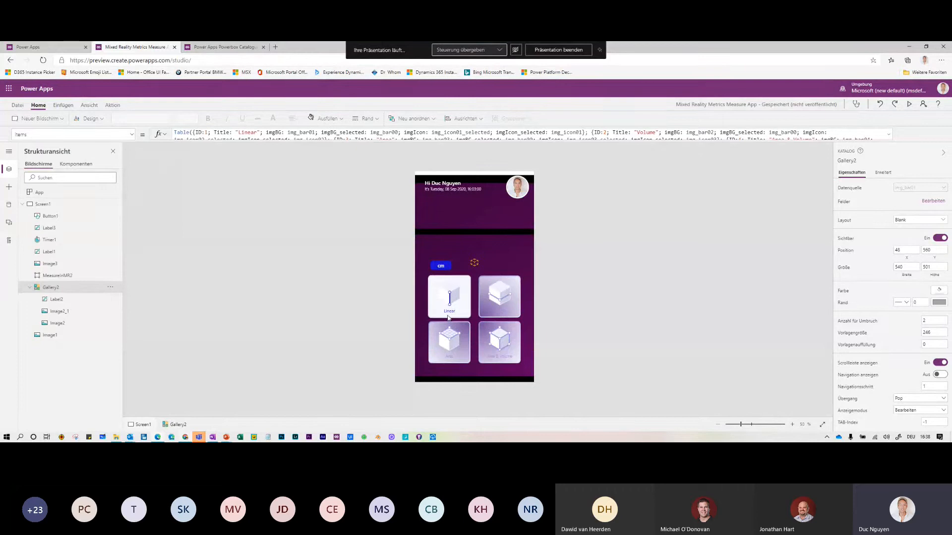
Change Gallery2's Übergang (transition) setting from Pop to Push
left_click(448, 318)
left_click(919, 399)
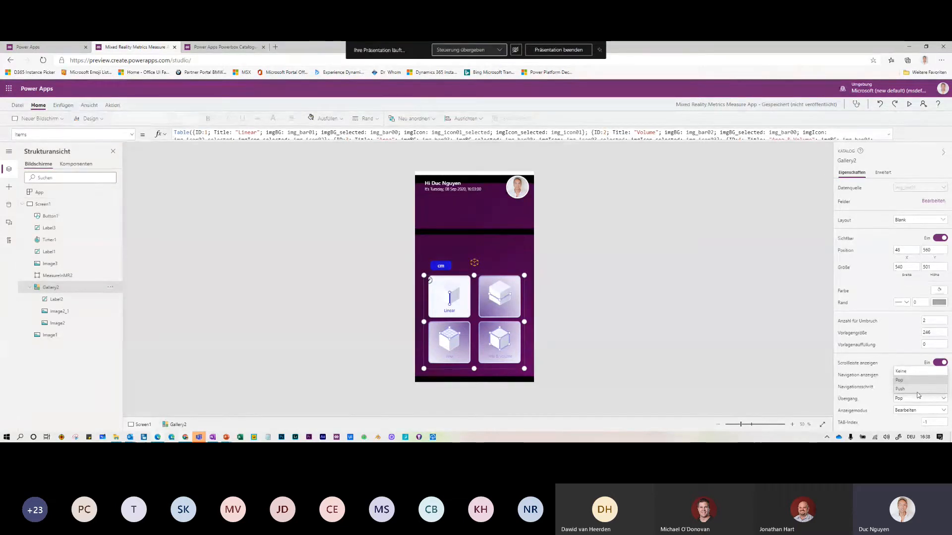
left_click(389, 308)
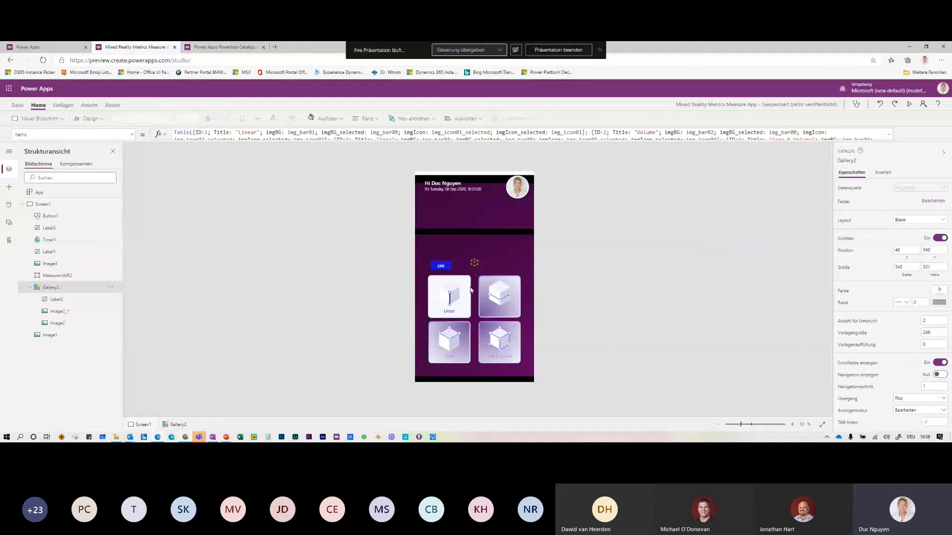
left_click(912, 399)
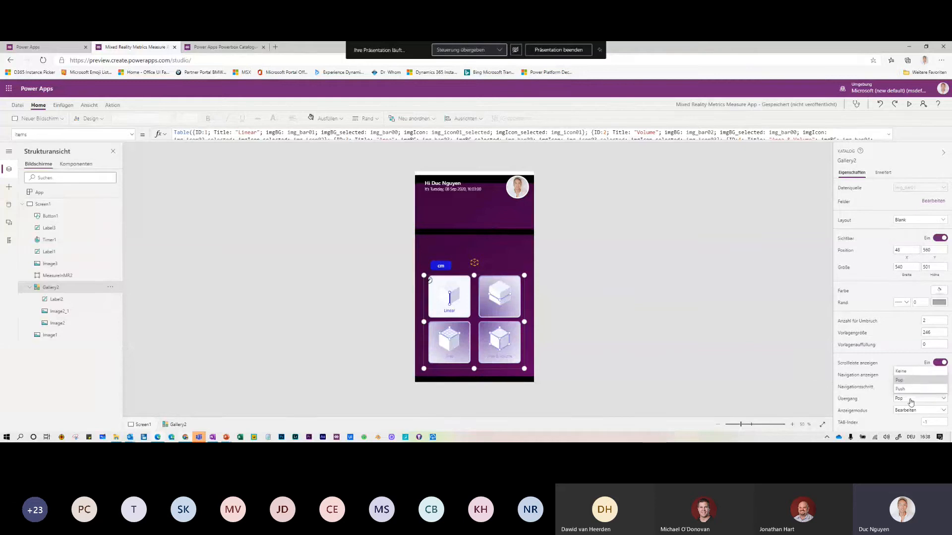
left_click(659, 353)
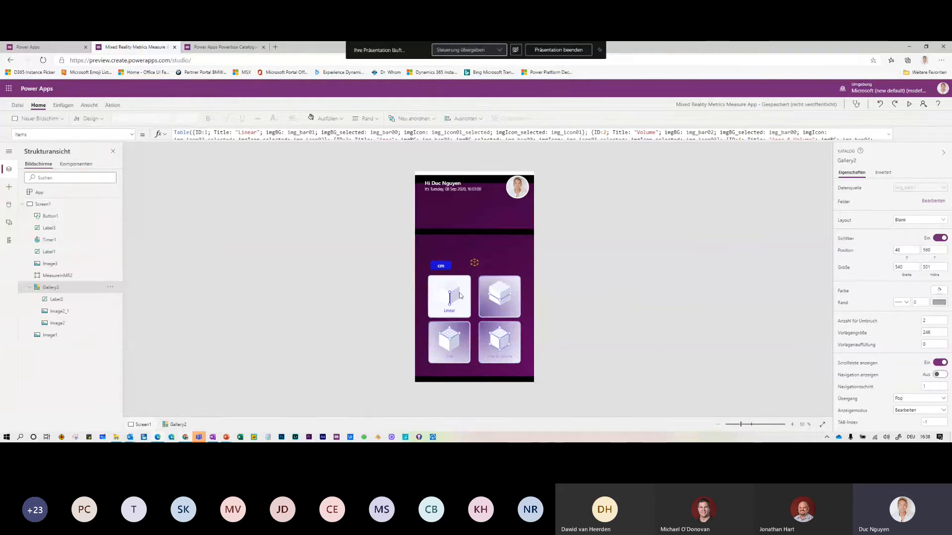
left_click(909, 399)
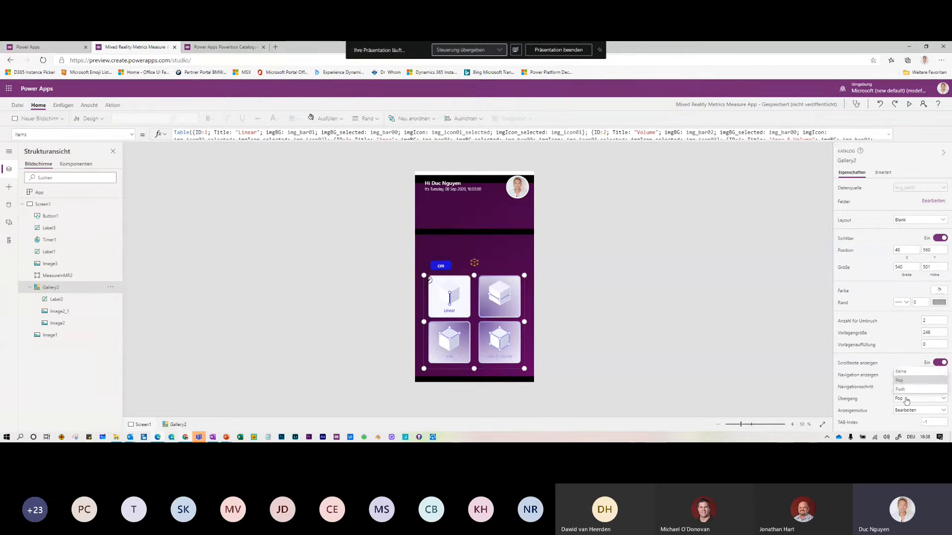
left_click(905, 390)
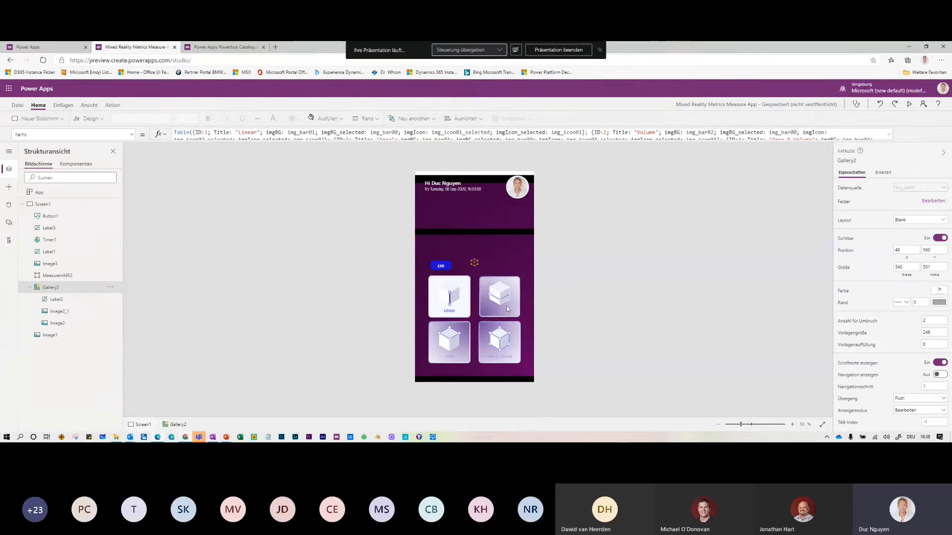
left_click(456, 338)
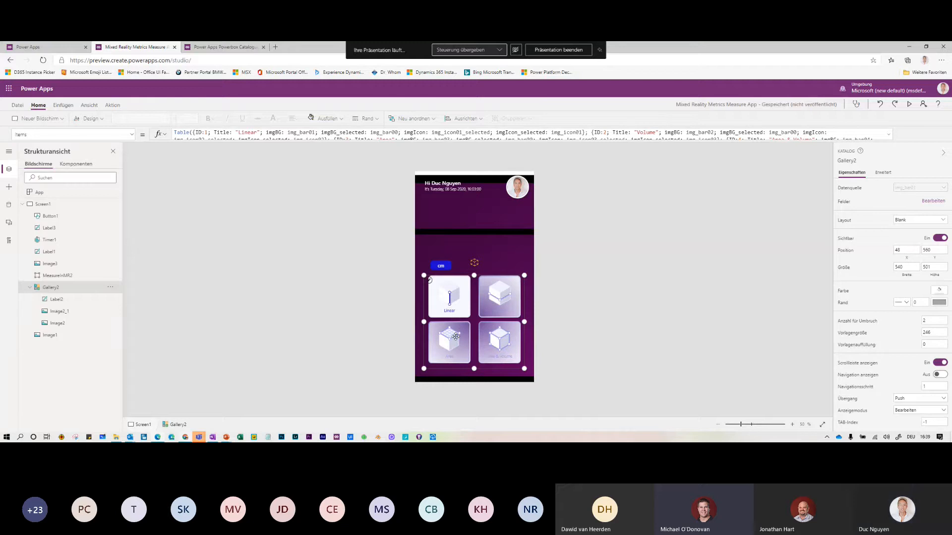
Add img_bg00.png from the 25_Mixed Reality Metrics Measure Media folder as Screen1's background image
left_click(70, 203)
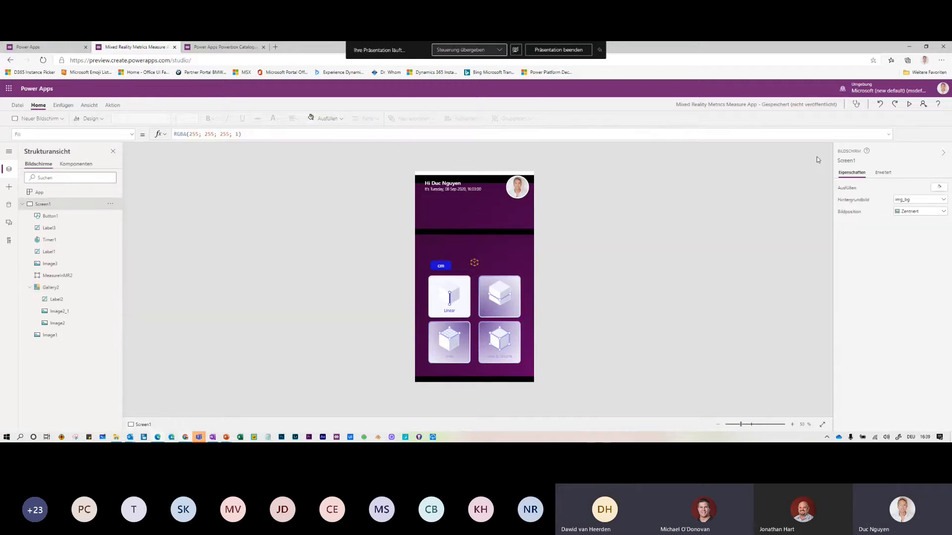
left_click(940, 203)
left_click(925, 209)
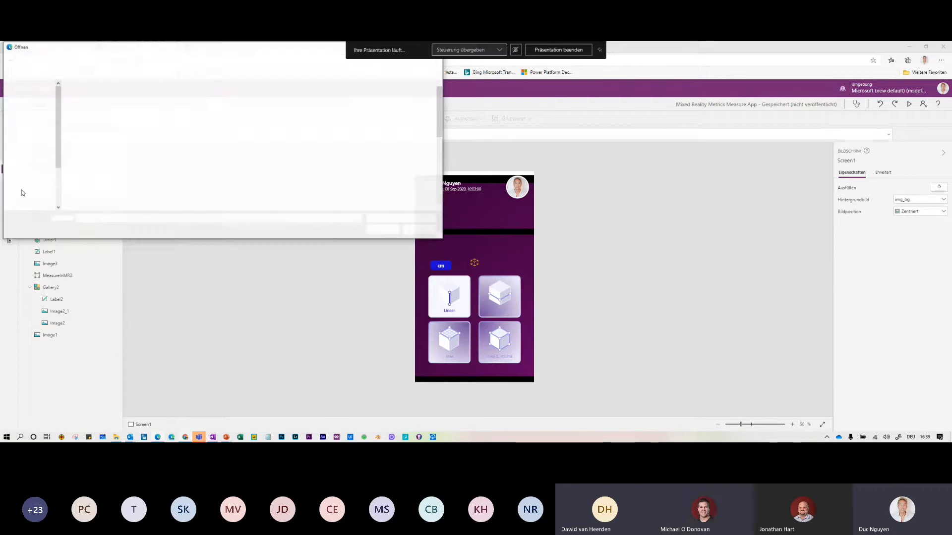
left_click(195, 61)
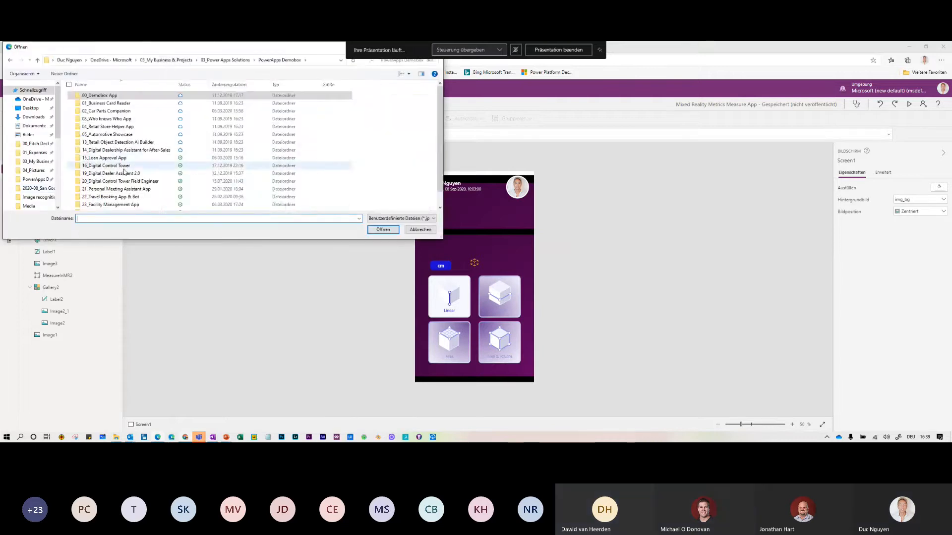
scroll(124, 172, "down", 2)
double_click(114, 204)
left_click(109, 96)
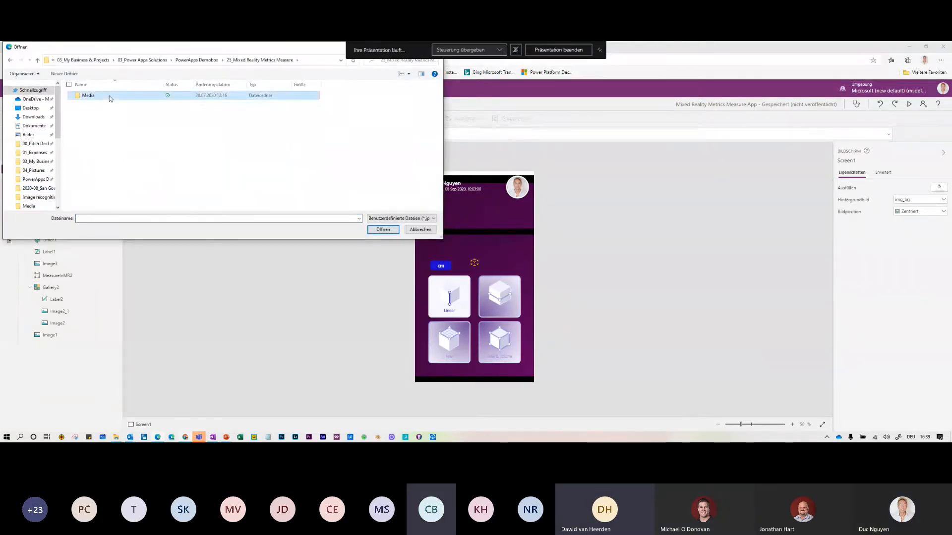
double_click(109, 96)
left_click(337, 105)
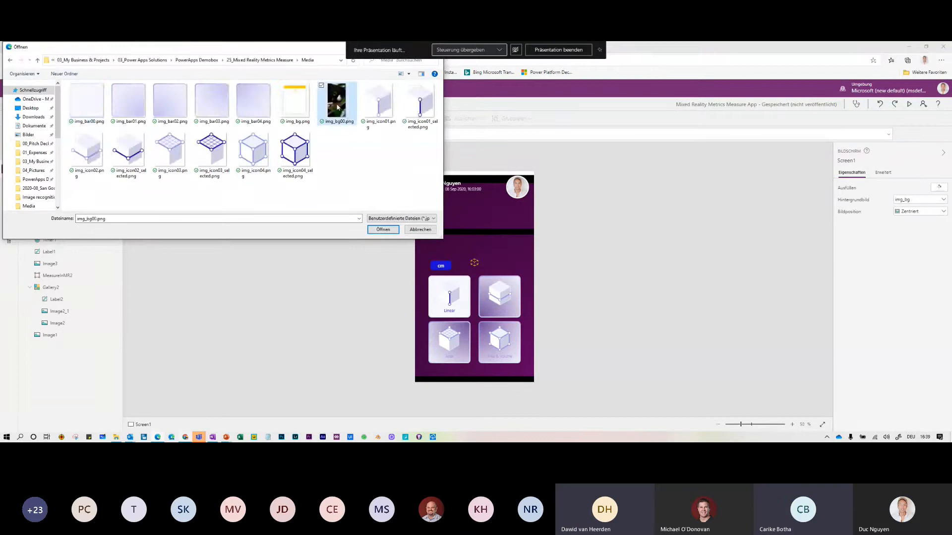
double_click(337, 105)
left_click(489, 278)
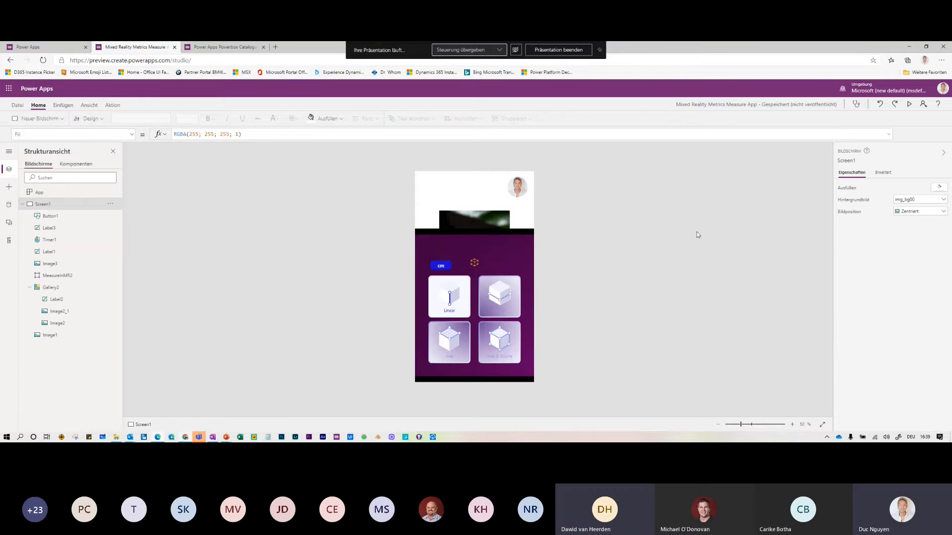
Set the background image position to Ausfüllen (fill)
left_click(906, 212)
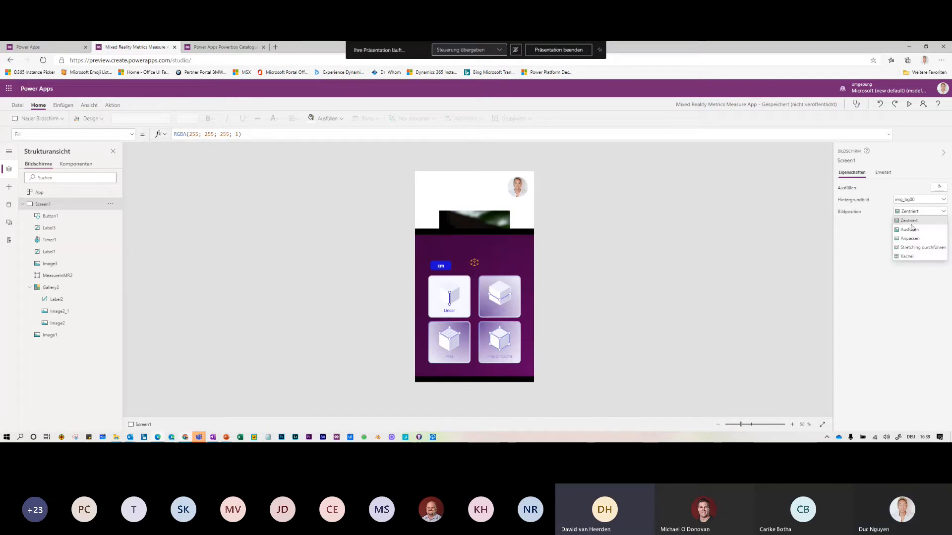
left_click(911, 230)
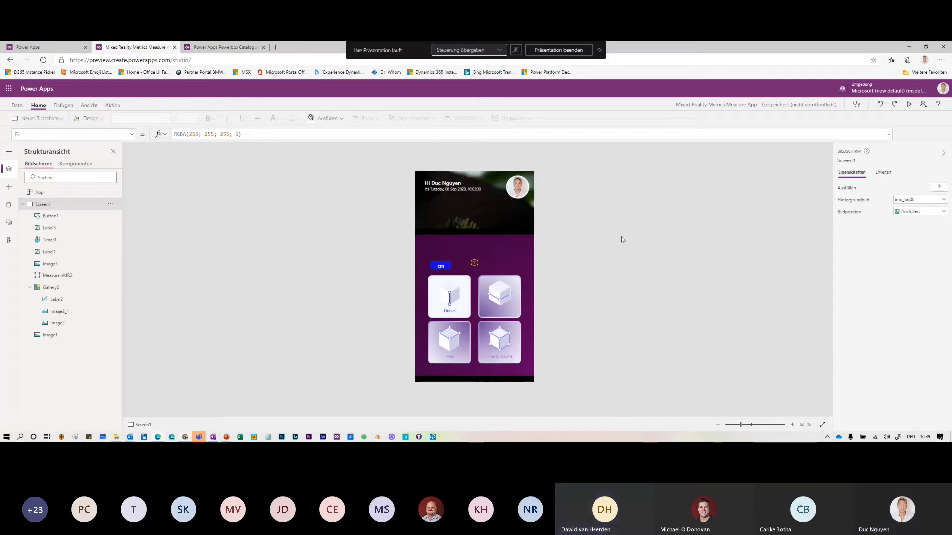
left_click(517, 251)
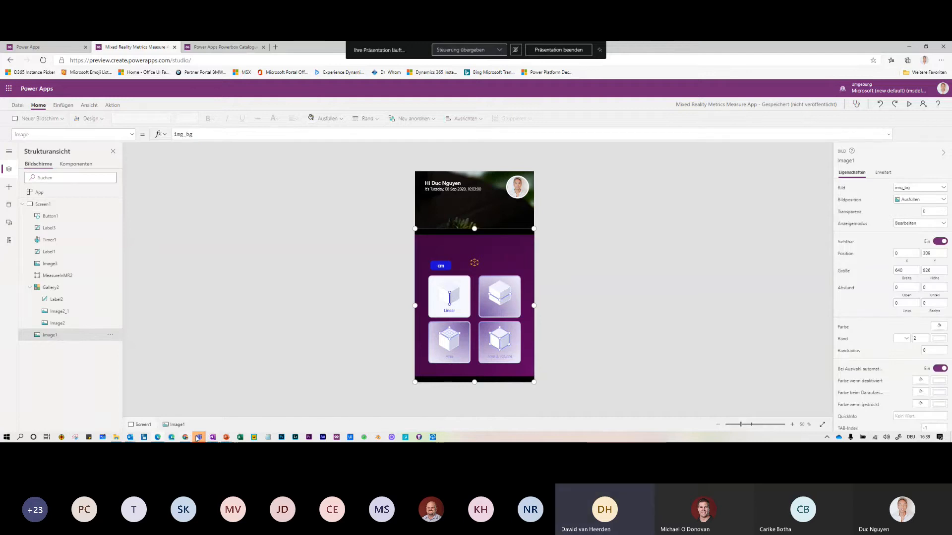
Open the developer.microsoft.com link posted in the Teams meeting chat
mouse_move(198, 439)
left_click(198, 394)
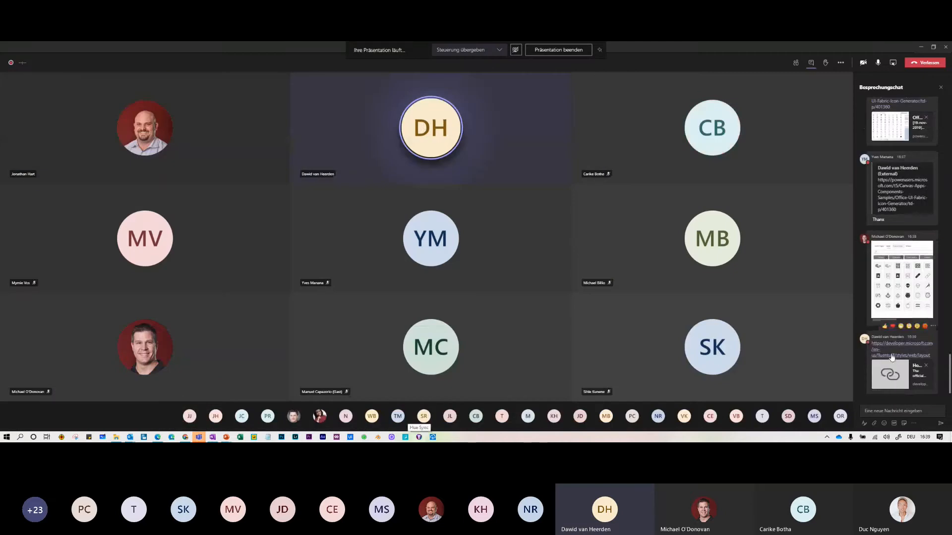
left_click(892, 356)
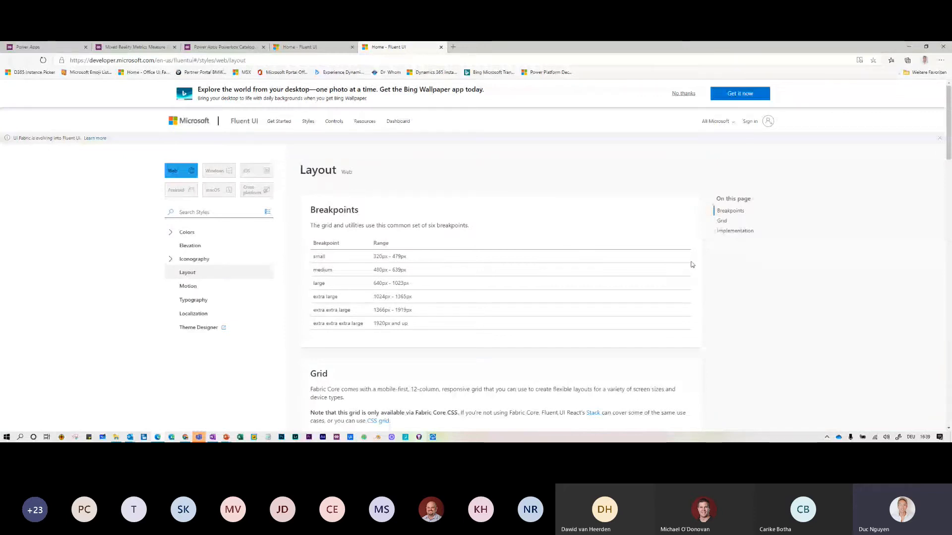
Go to Iconography's Fluent UI Icons page and scroll down to the available icons grid
scroll(690, 265, "down", 10)
scroll(684, 265, "down", 15)
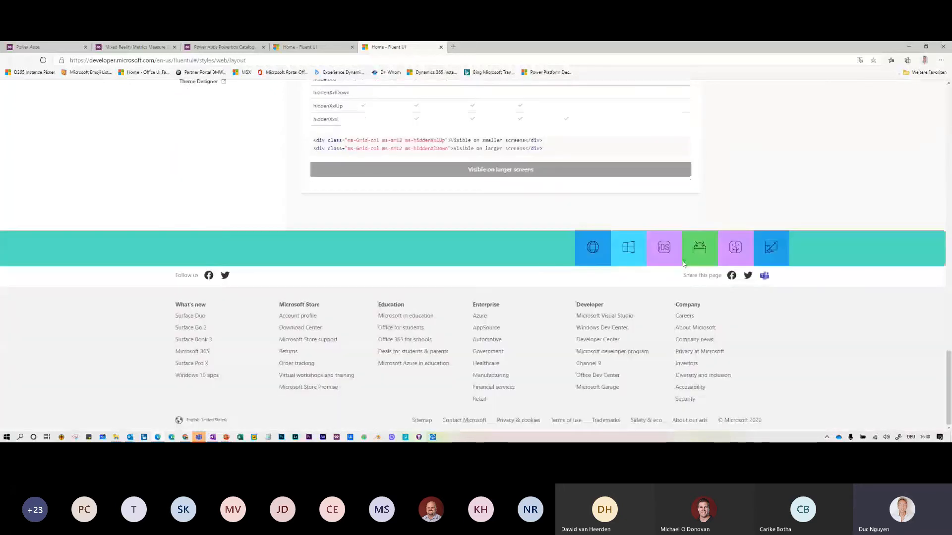
scroll(684, 265, "up", 12)
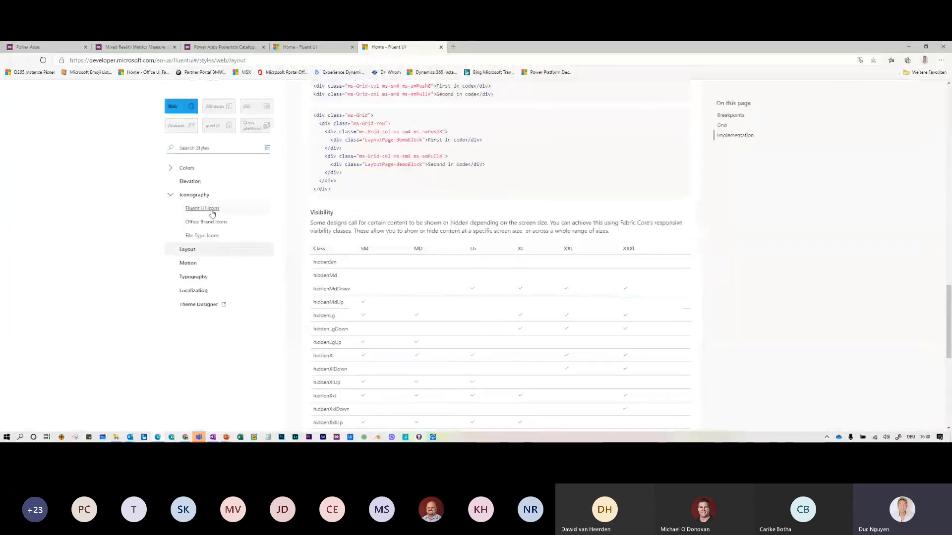
left_click(208, 209)
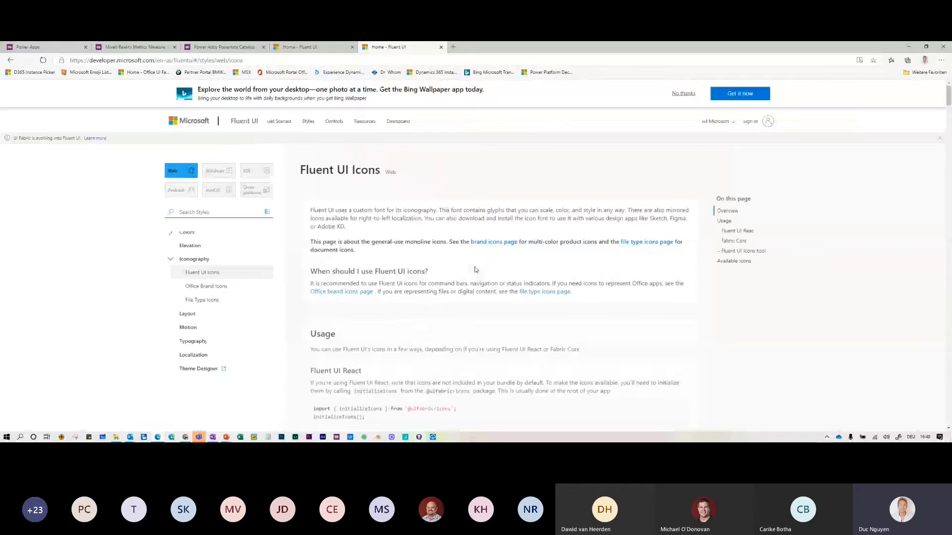
scroll(475, 270, "down", 15)
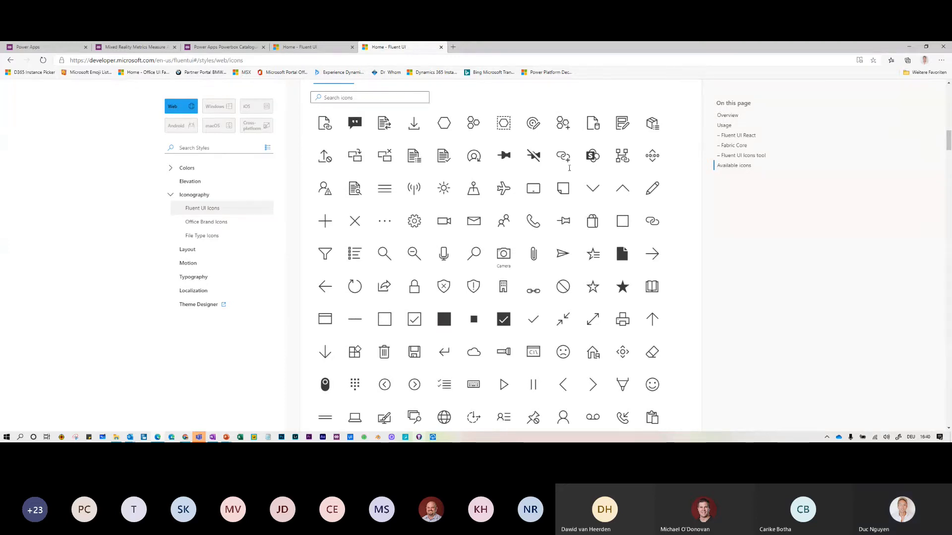
scroll(583, 262, "down", 10)
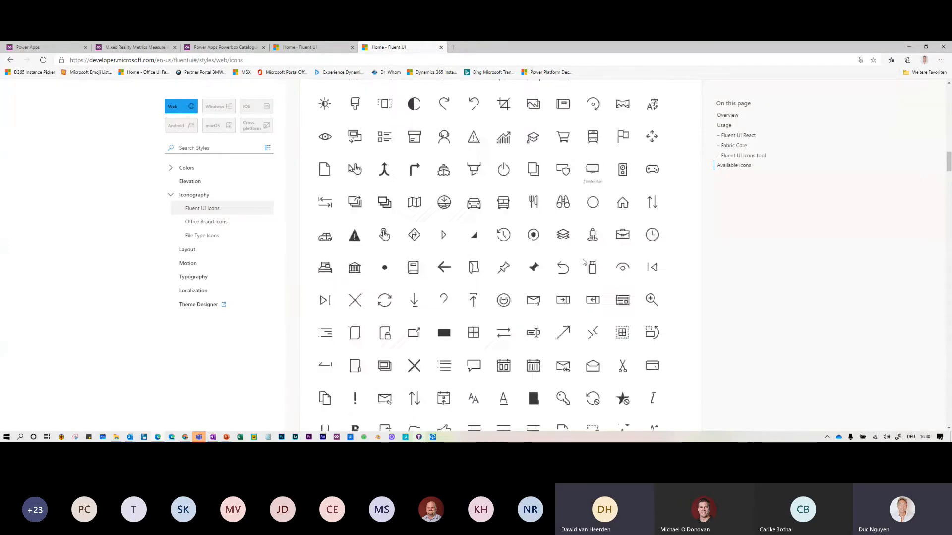
scroll(583, 262, "down", 10)
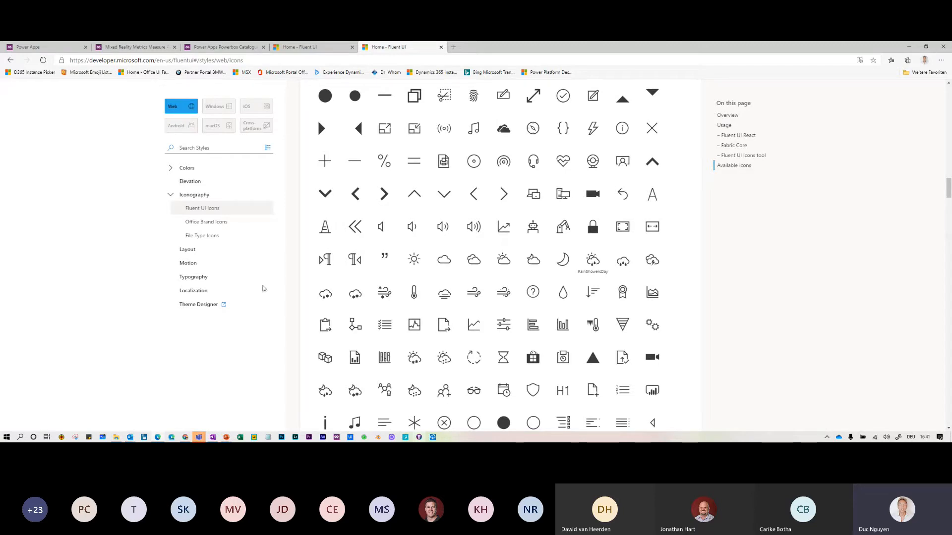
Post the PowerApps Design Modules.pptx link and aka.ms/ducnugy in the Teams meeting chat
mouse_move(198, 437)
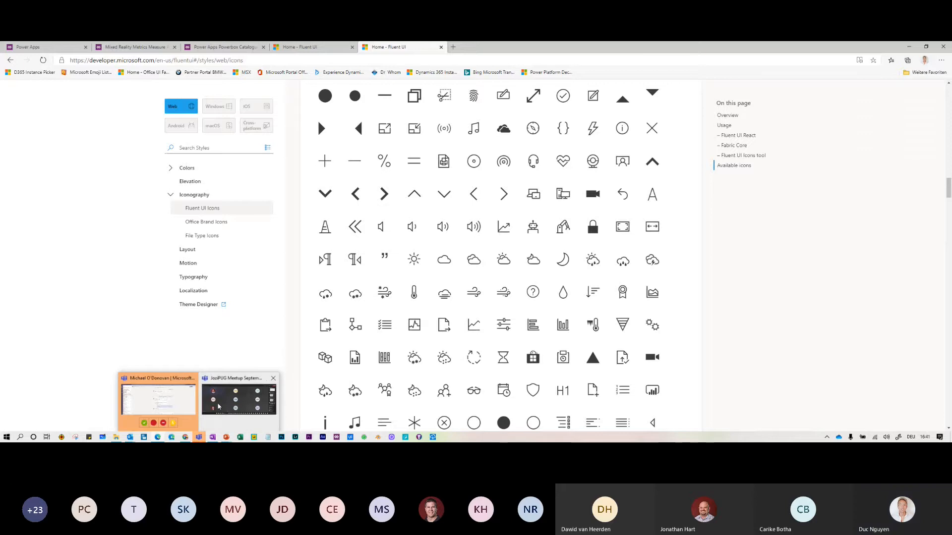
left_click(218, 406)
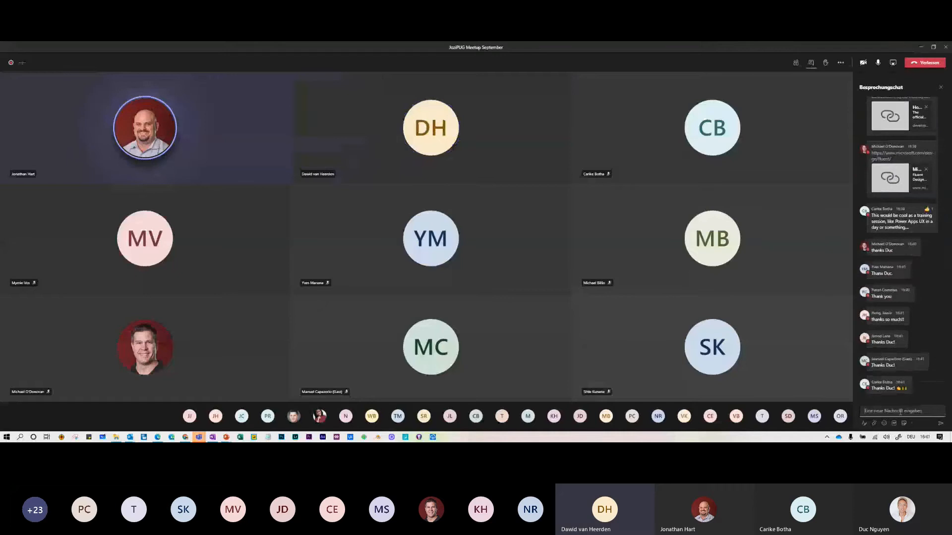
left_click(901, 411)
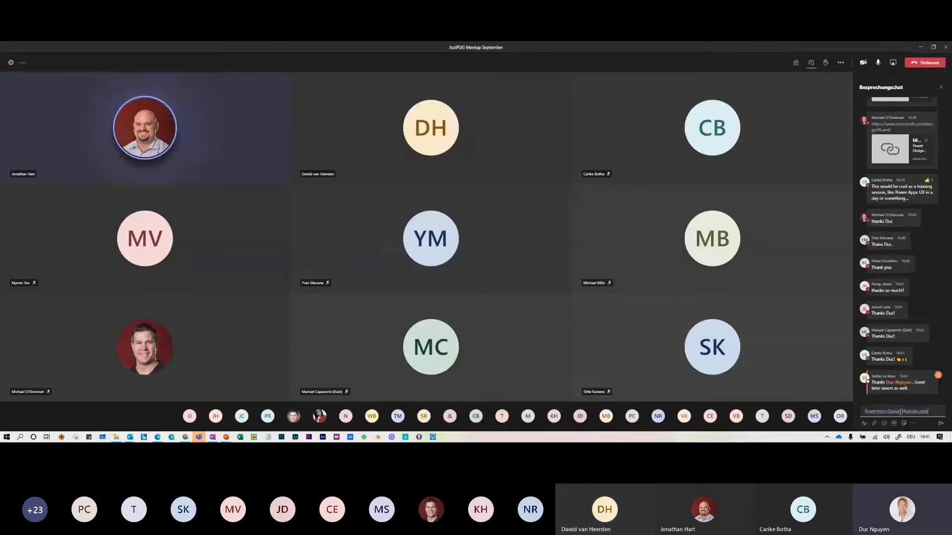
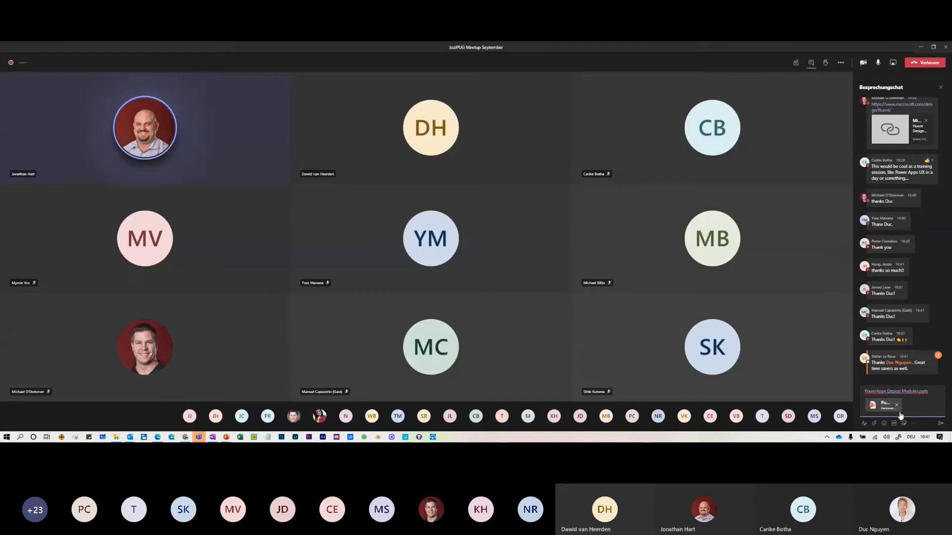
key("Return")
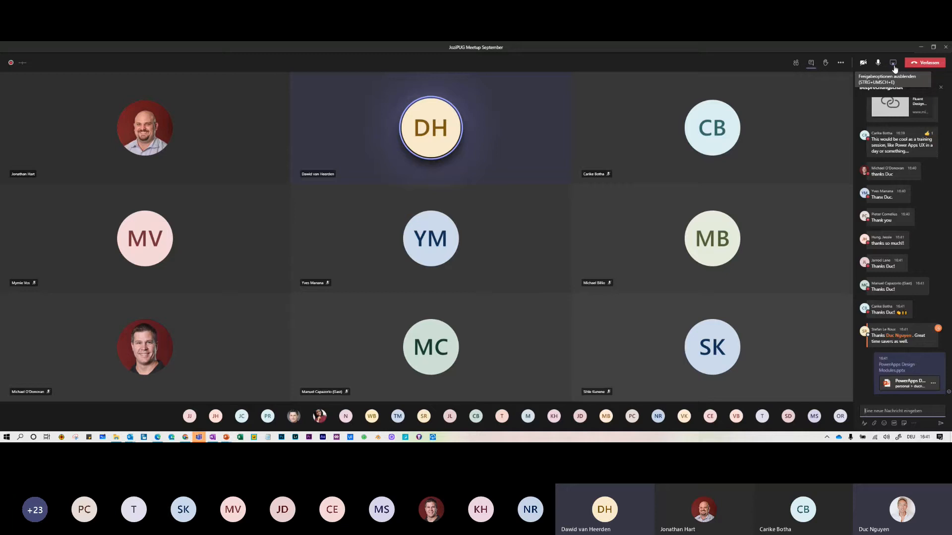
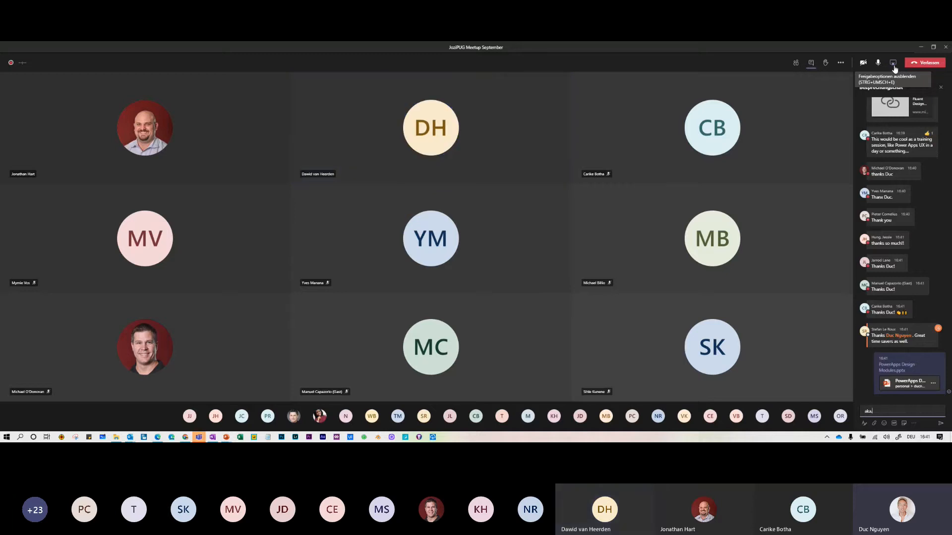
key("Return")
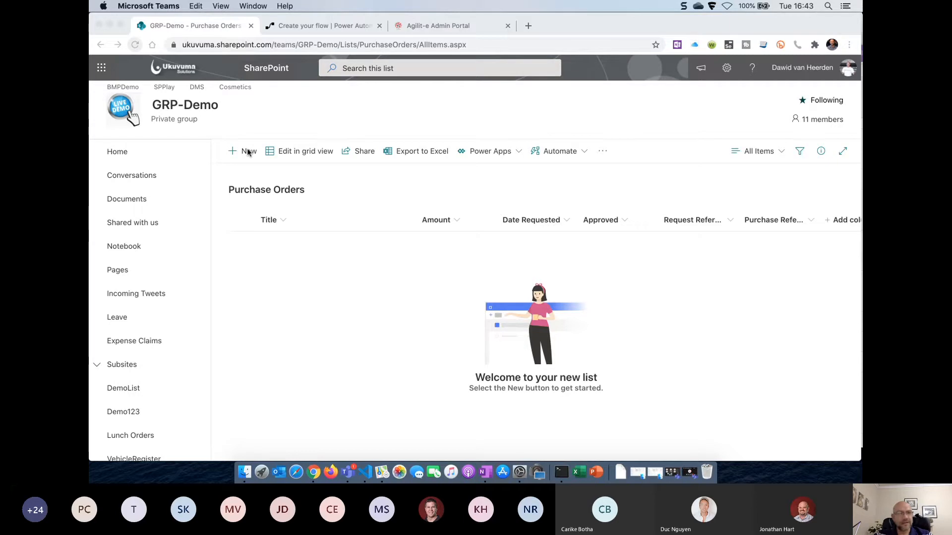
Add a purchase order titled Tyres with amount 1000, then view the AUTO: PO Request Reference Number flow
left_click(248, 153)
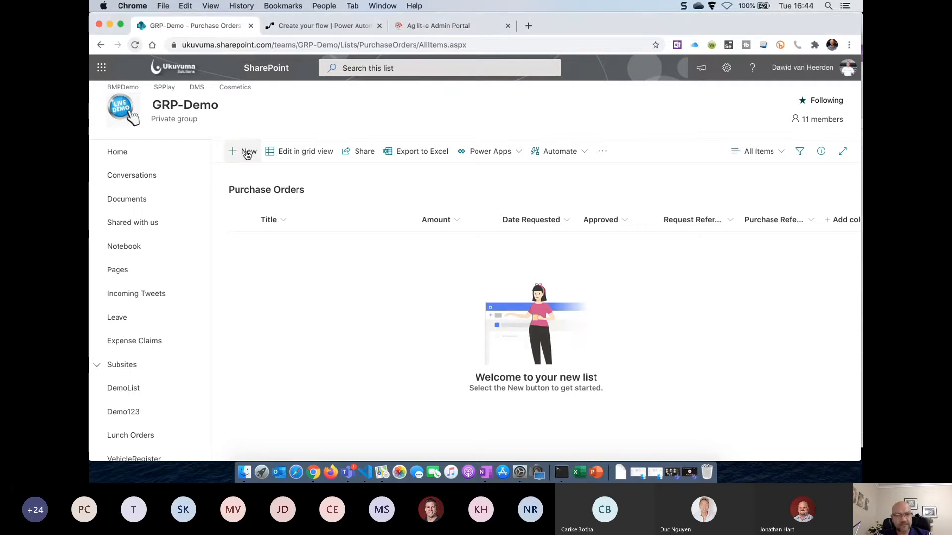
left_click(709, 132)
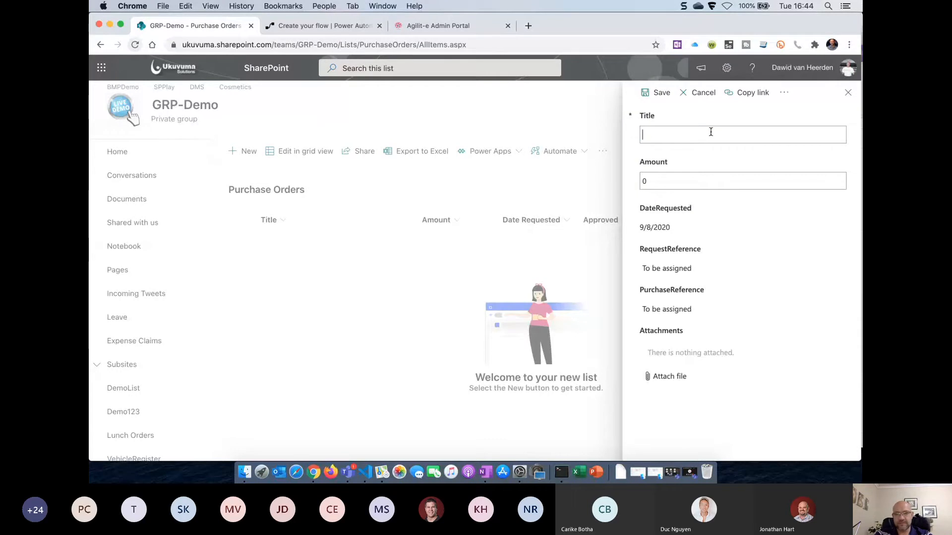
type("tyres")
key("Left")
key("Left")
key("Left")
key("Left")
key("BackSpace")
type("T")
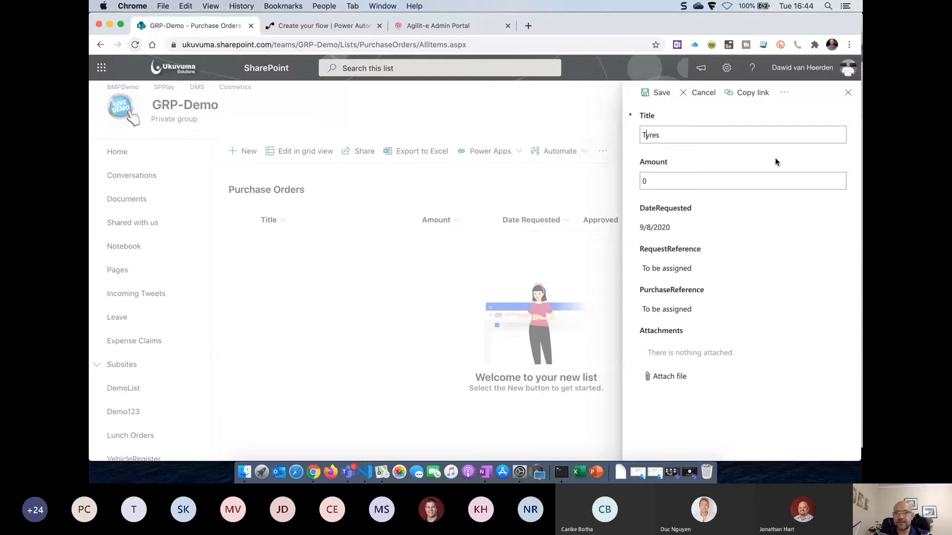
double_click(695, 179)
type("1000")
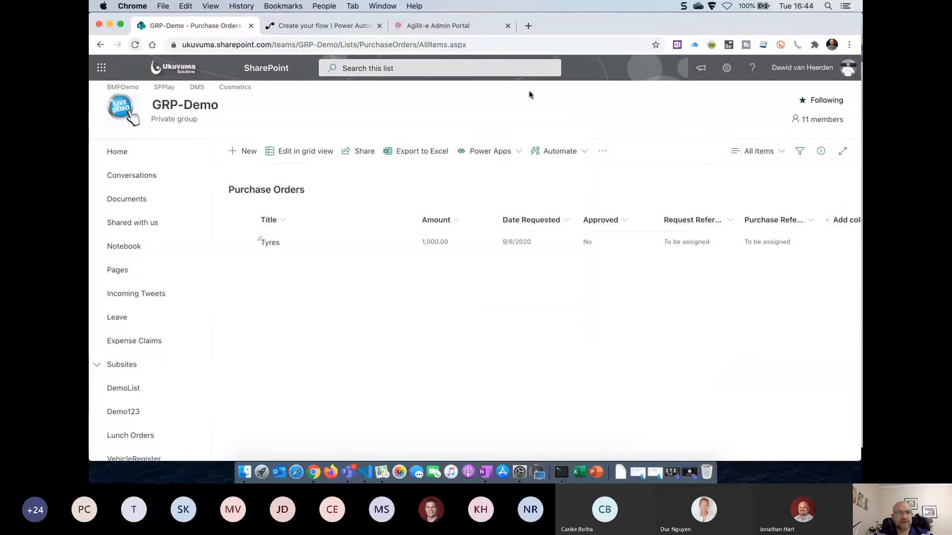
left_click(332, 28)
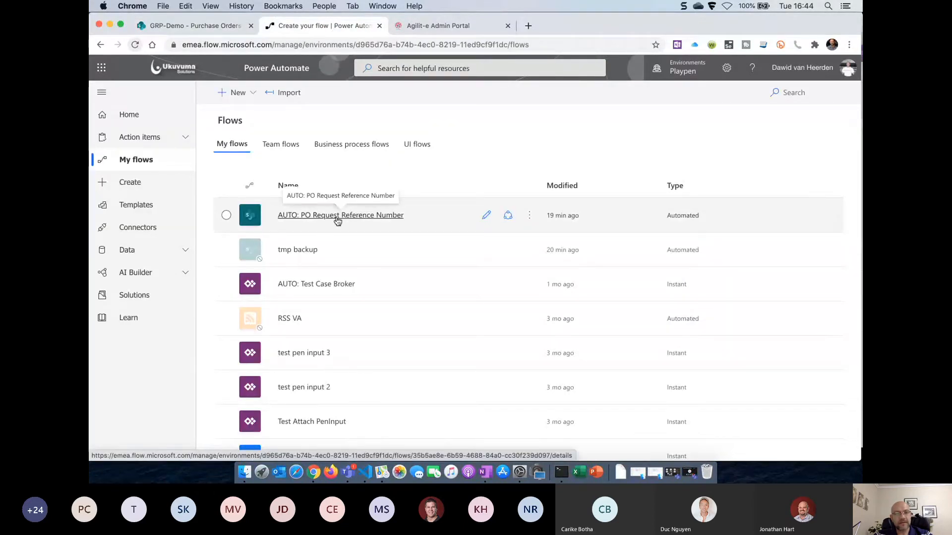
left_click(370, 218)
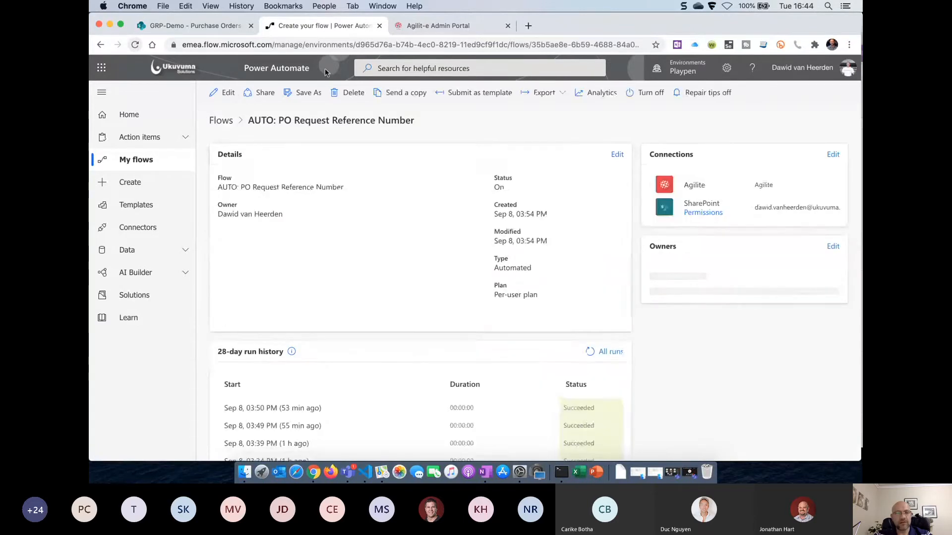
Refresh the flow's 28-day run history repeatedly, then open the flow in the editor
scroll(362, 219, "down", 1)
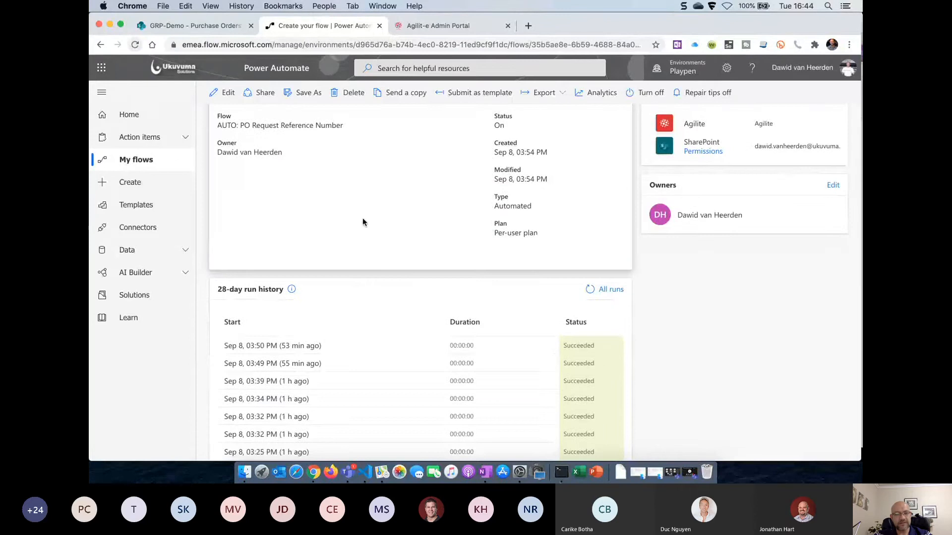
scroll(363, 219, "up", 2)
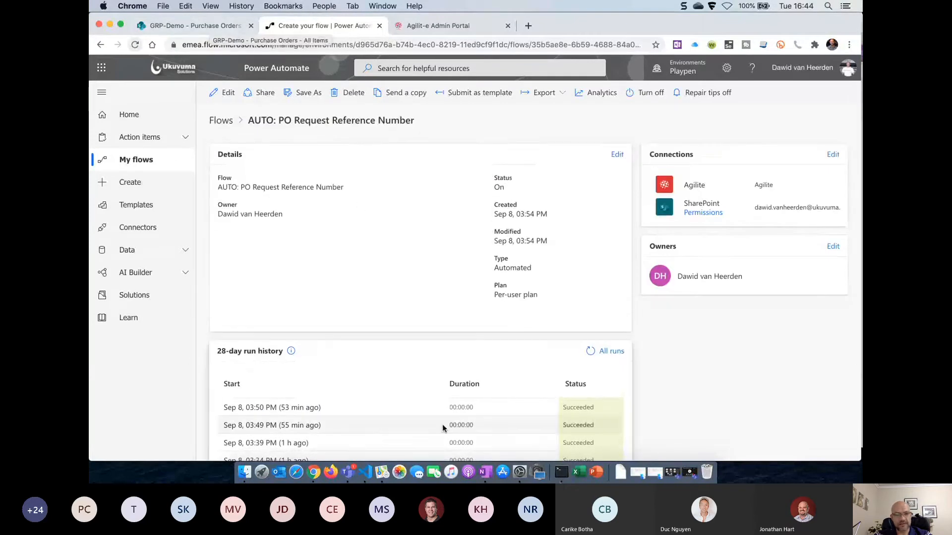
left_click(590, 351)
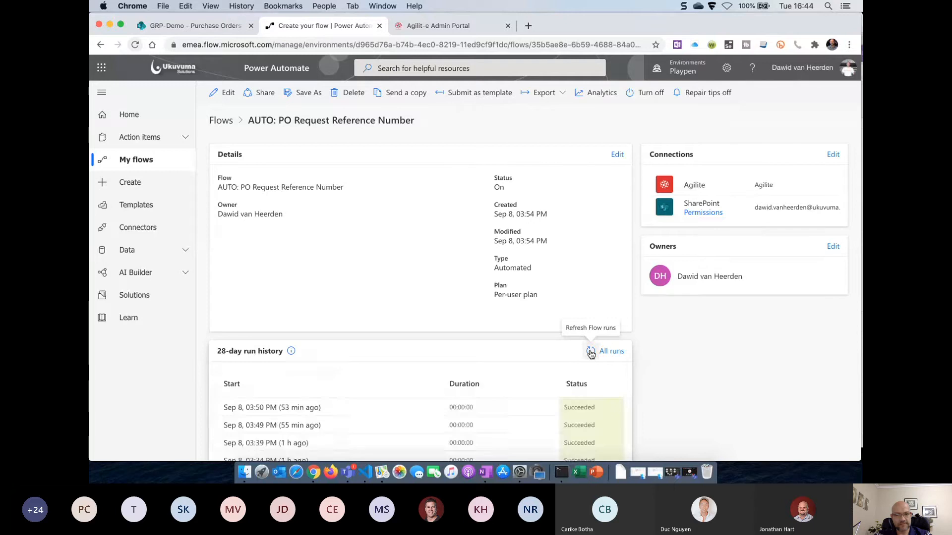
left_click(590, 351)
left_click(591, 351)
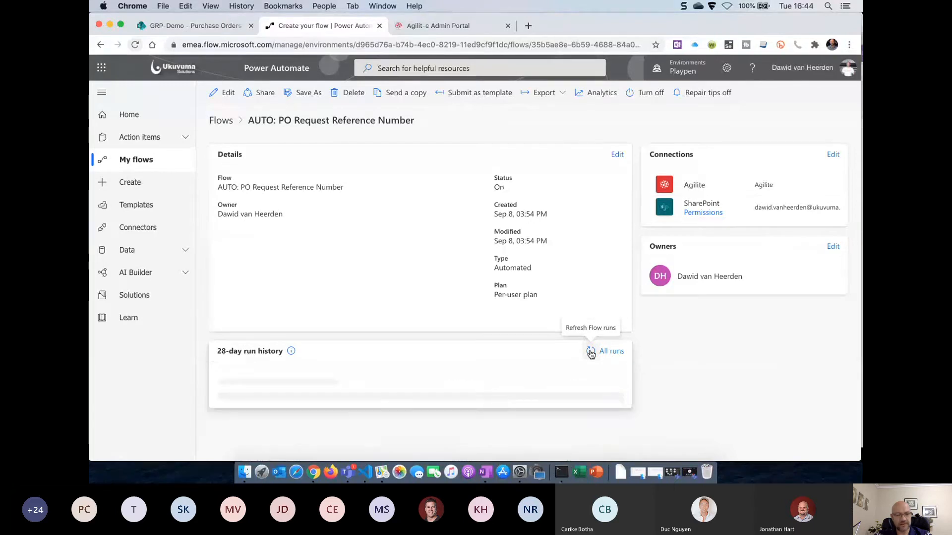
left_click(591, 351)
left_click(591, 351)
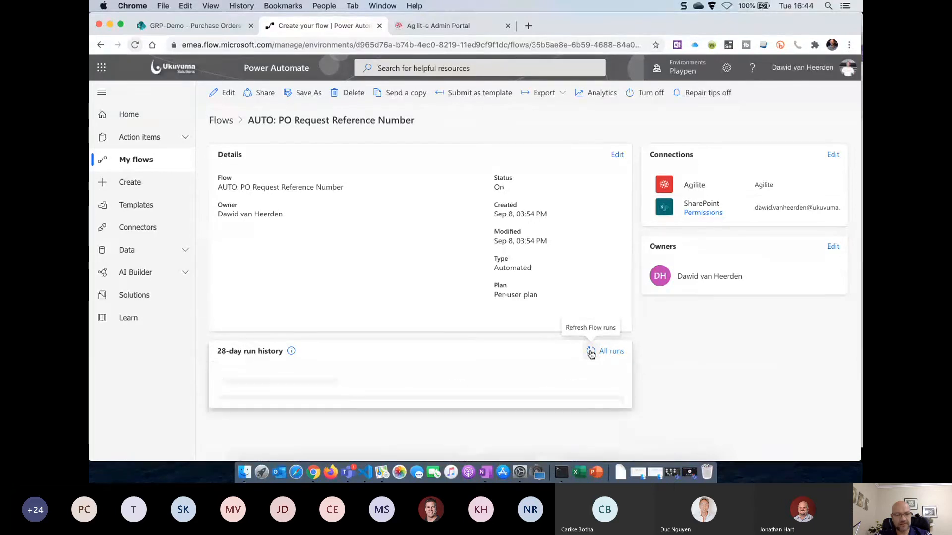
left_click(590, 351)
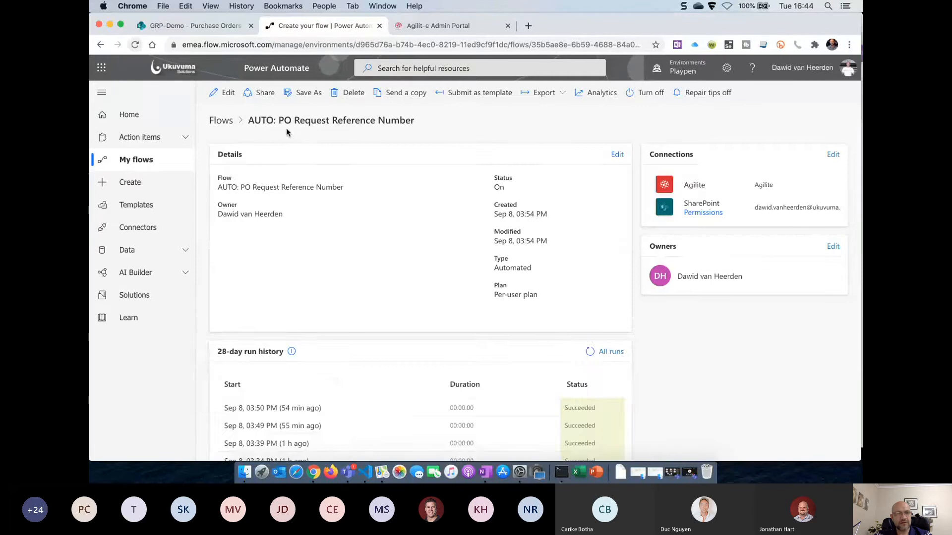
left_click(226, 97)
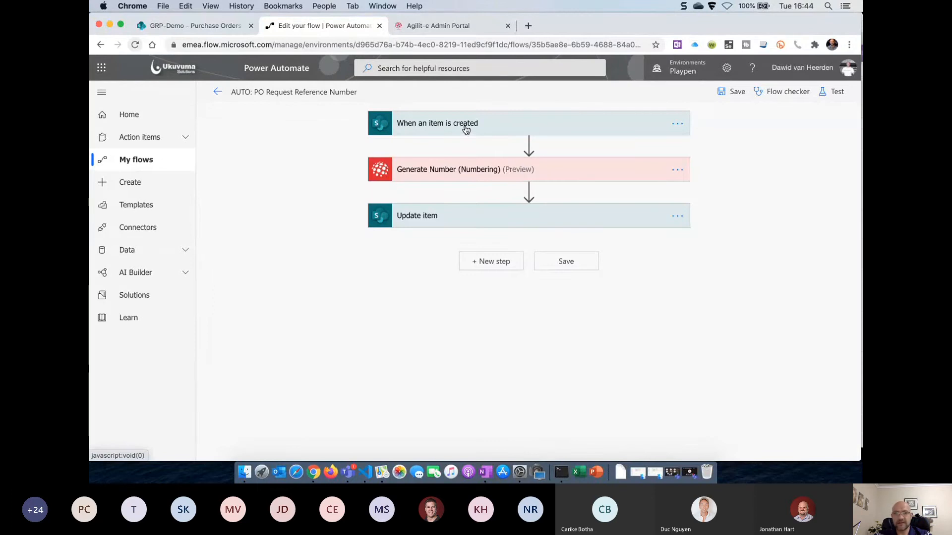
Expand the Generate Number and Update item cards, then return to the Purchase Orders list
left_click(435, 173)
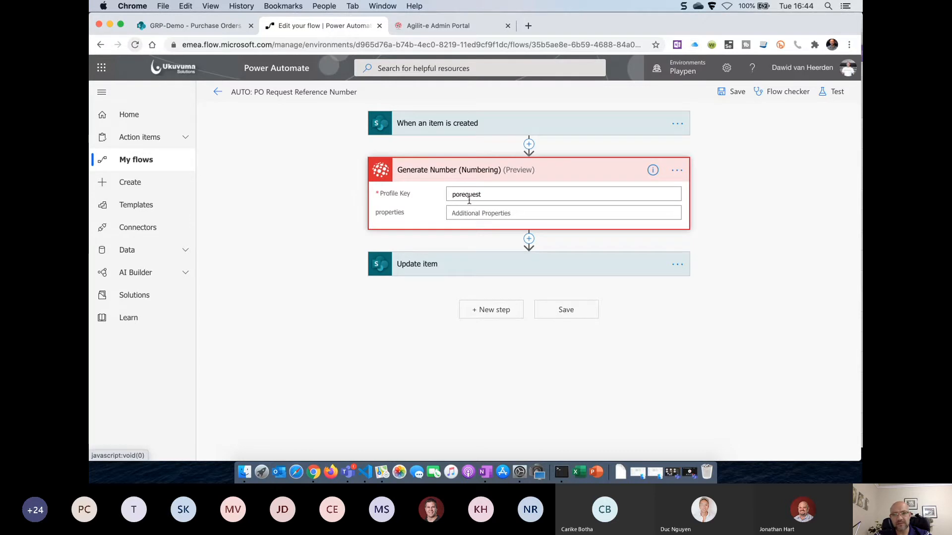
left_click(433, 269)
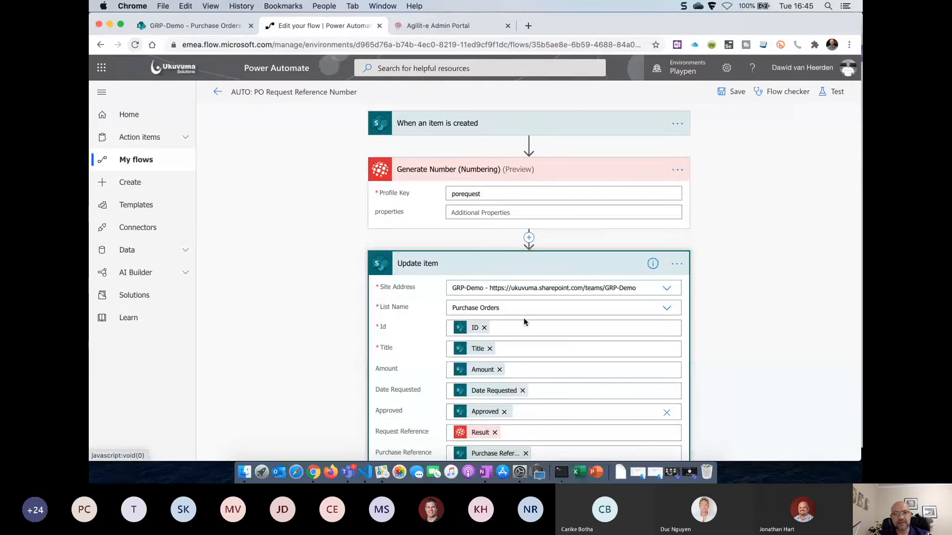
scroll(525, 364, "down", 3)
scroll(524, 363, "up", 3)
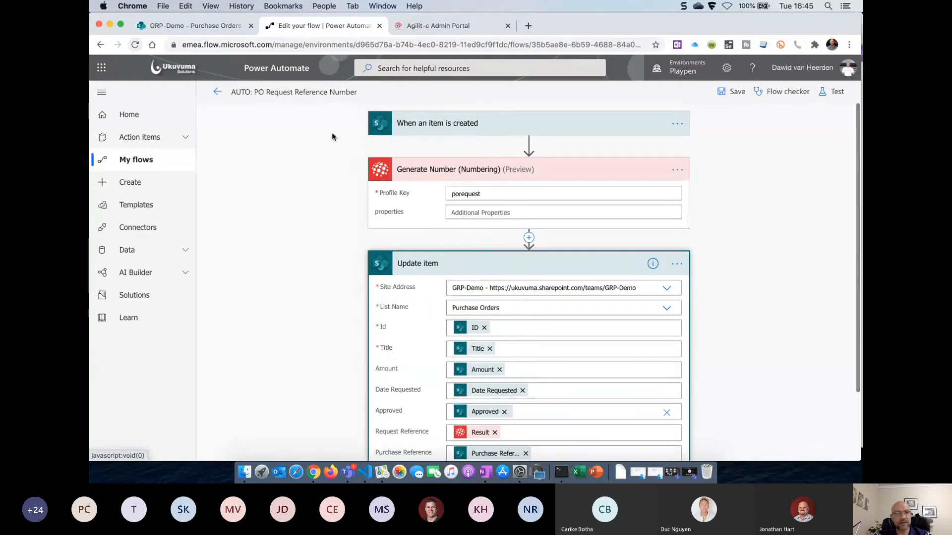
left_click(195, 25)
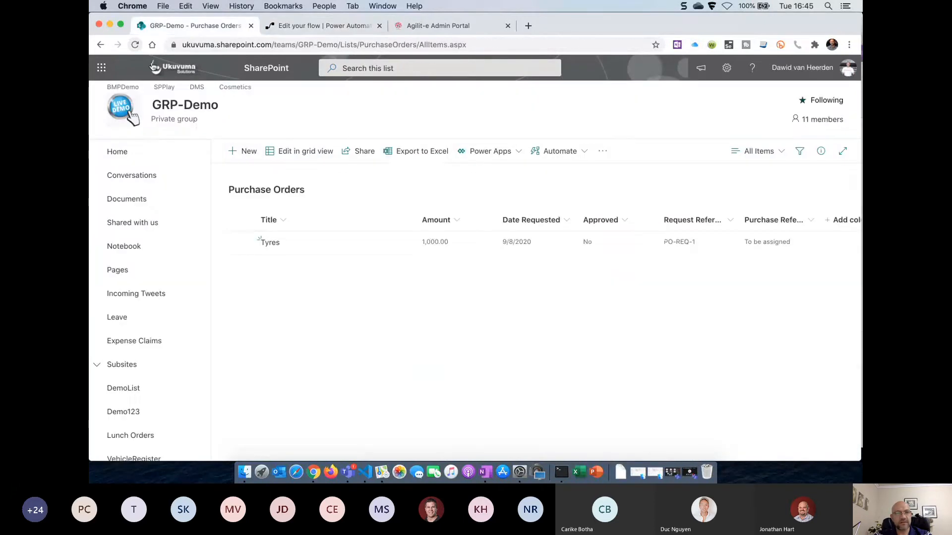
Reload the Purchase Orders list to confirm Tyres got PO-REQ-1, then return to the flow editor
left_click(136, 44)
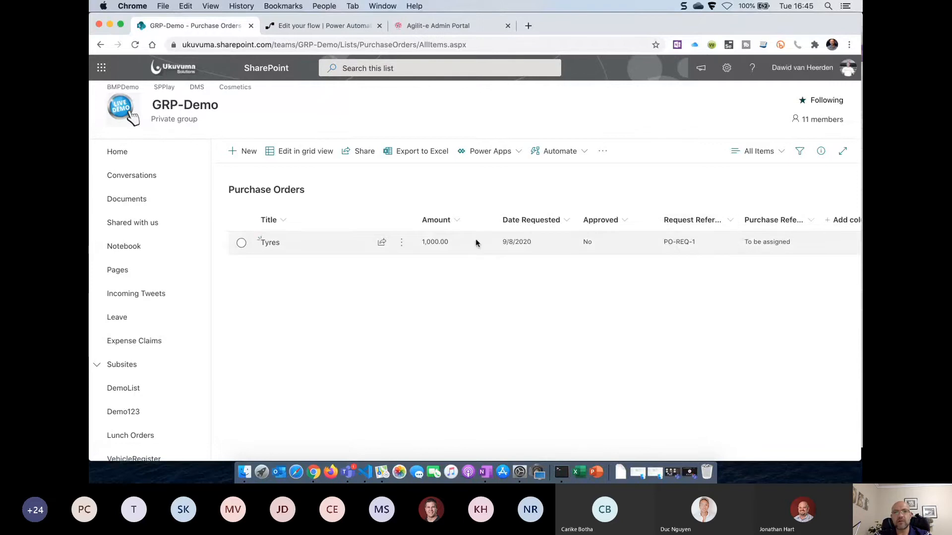
left_click(323, 26)
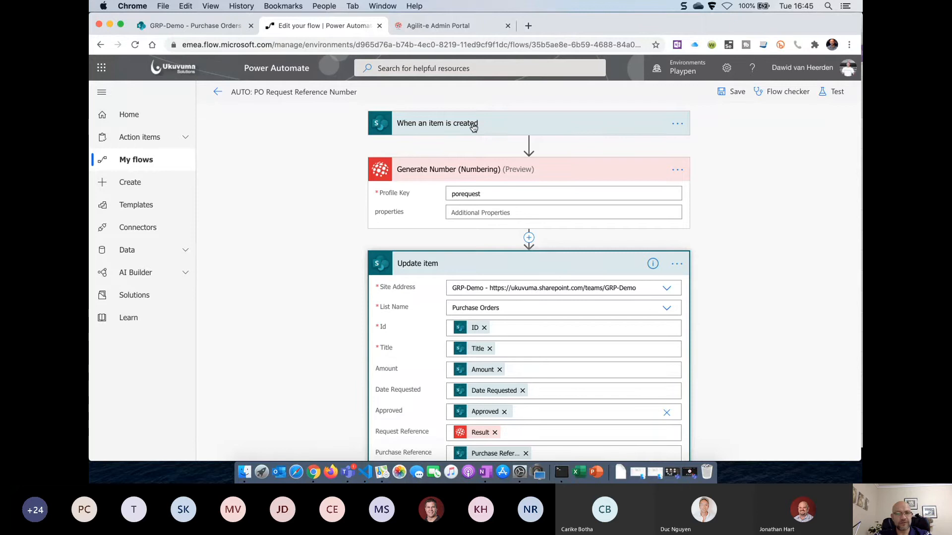
Back out of the designer through the flow's details page to the Flows list
left_click(218, 93)
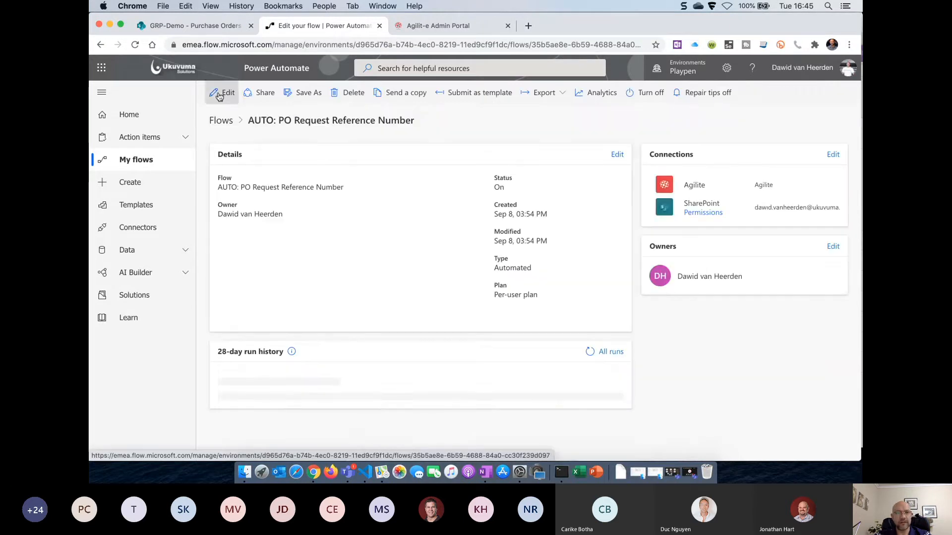
left_click(221, 121)
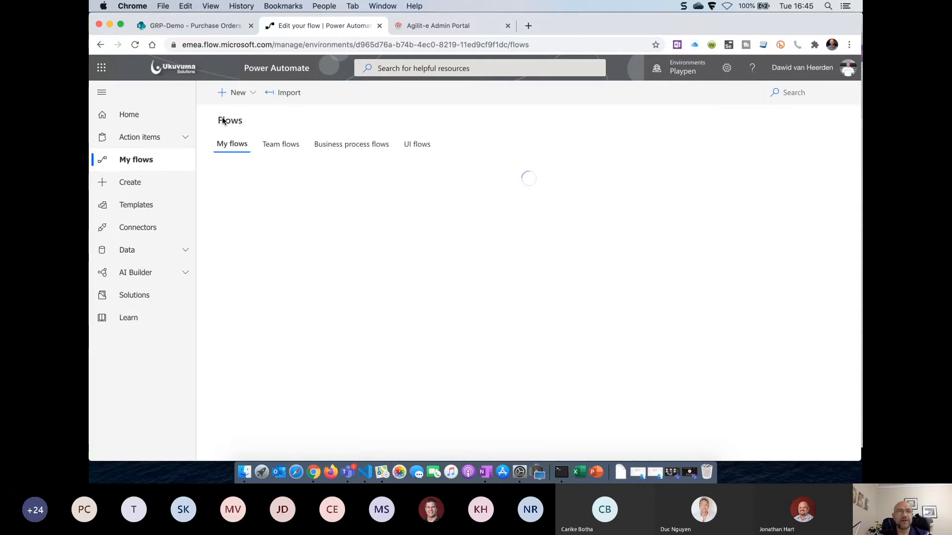
Create an automated flow named 'AUTO: Purchase Order Number' triggered when a SharePoint item is created or modified
left_click(252, 95)
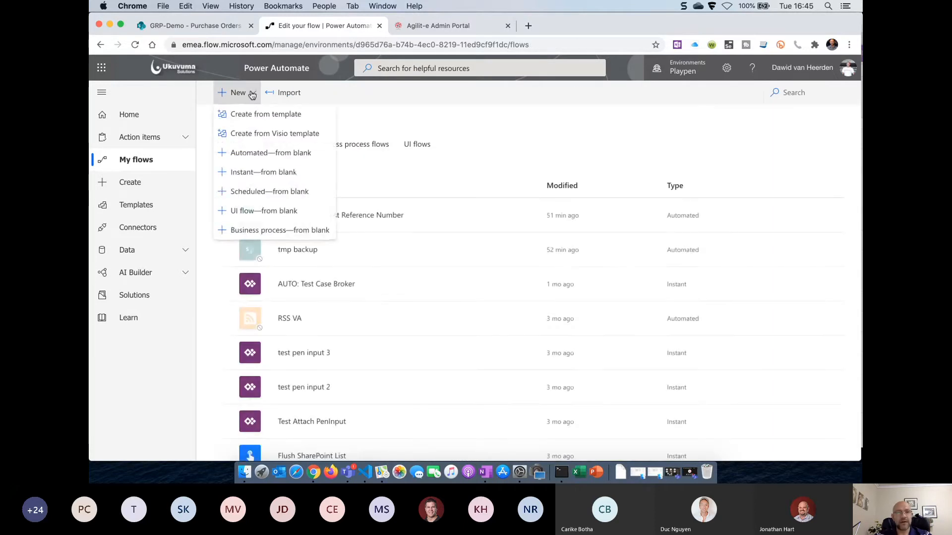
left_click(277, 155)
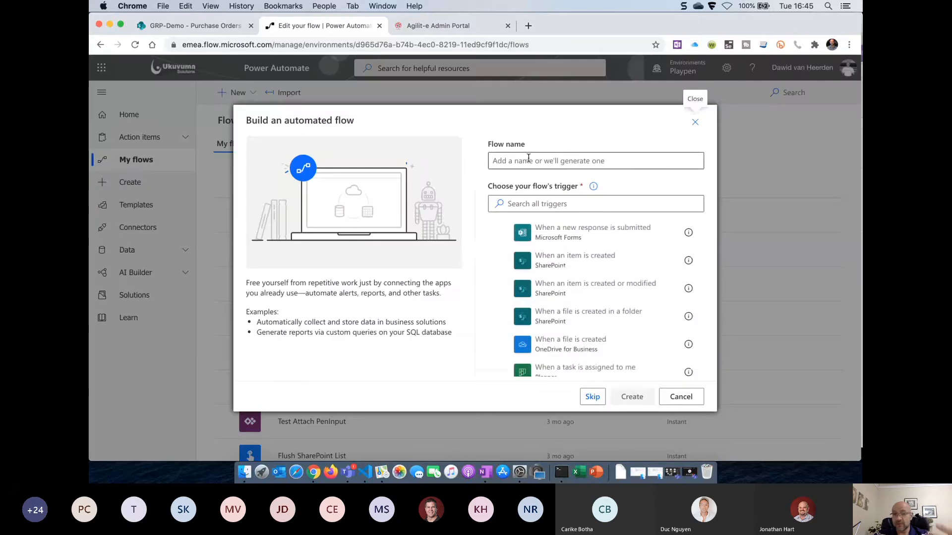
left_click(546, 164)
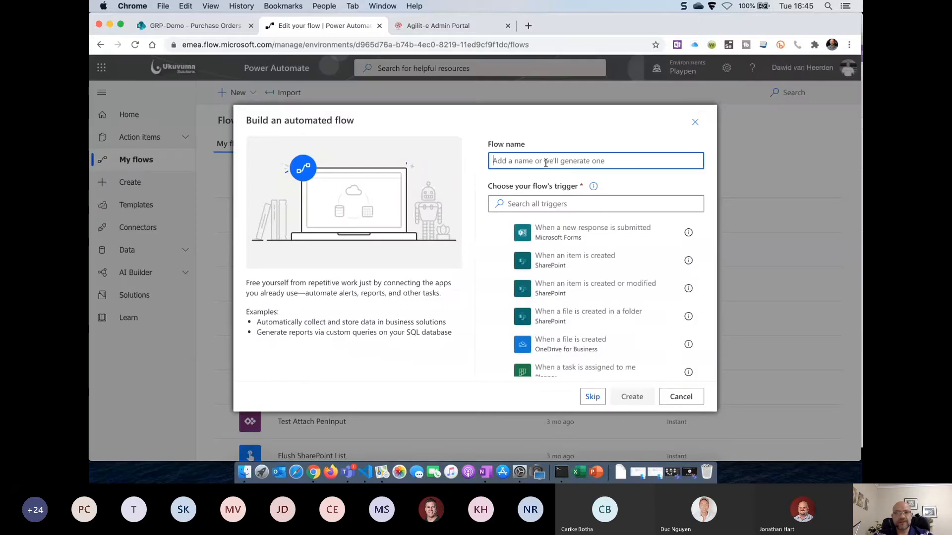
type("AUTO: Purc")
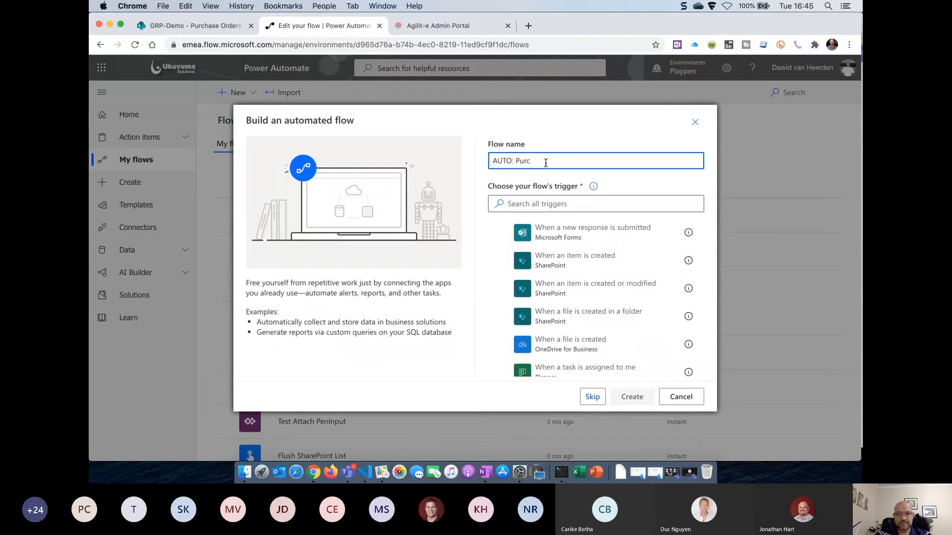
type("hase Order Number")
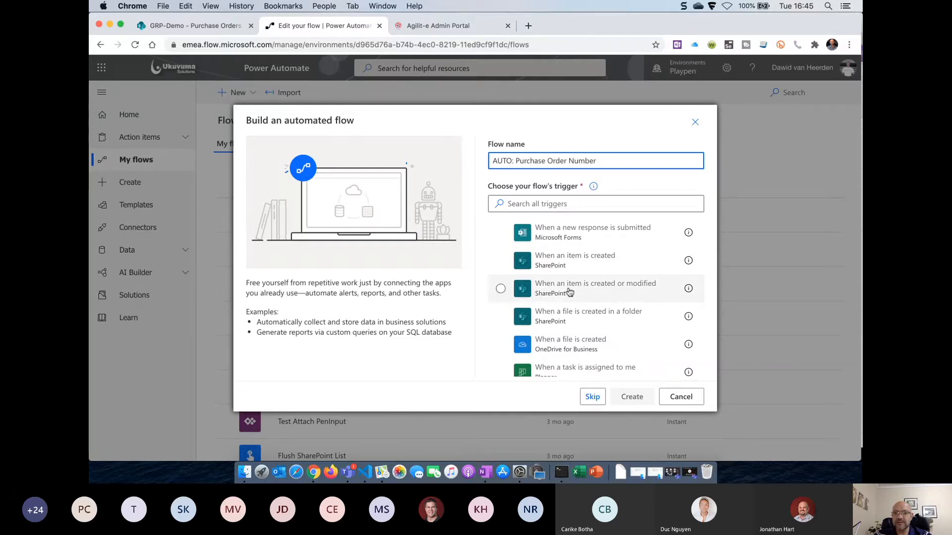
left_click(610, 295)
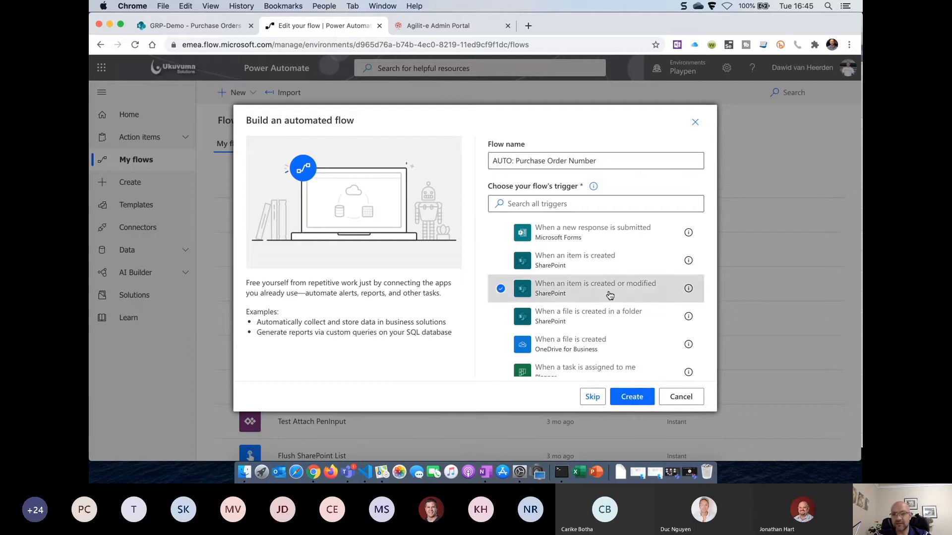
left_click(633, 397)
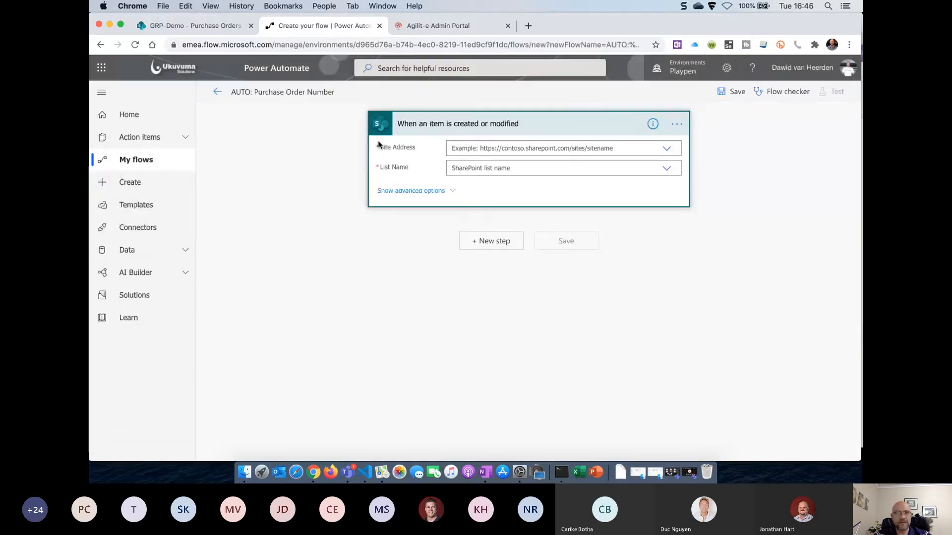
Point the trigger at the GRP-Demo site's Purchase Orders list
left_click(667, 148)
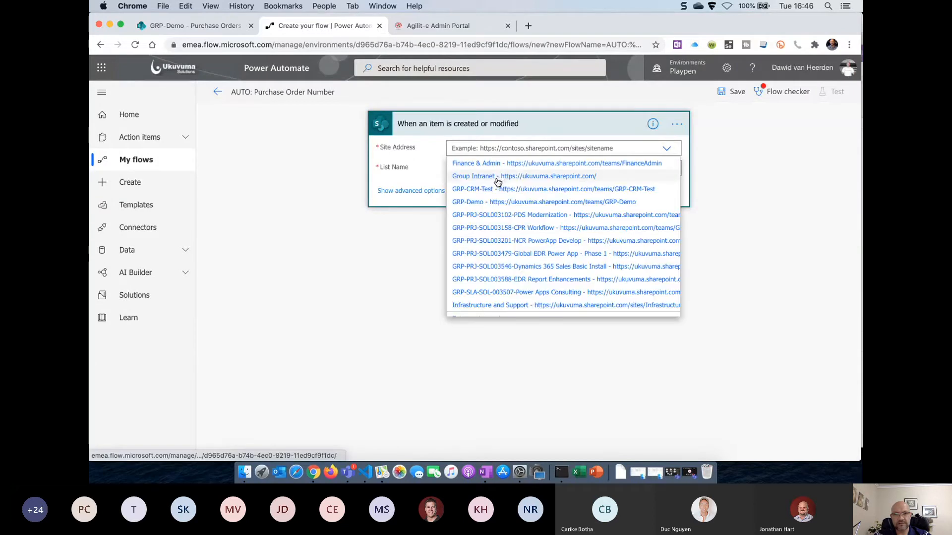
left_click(519, 202)
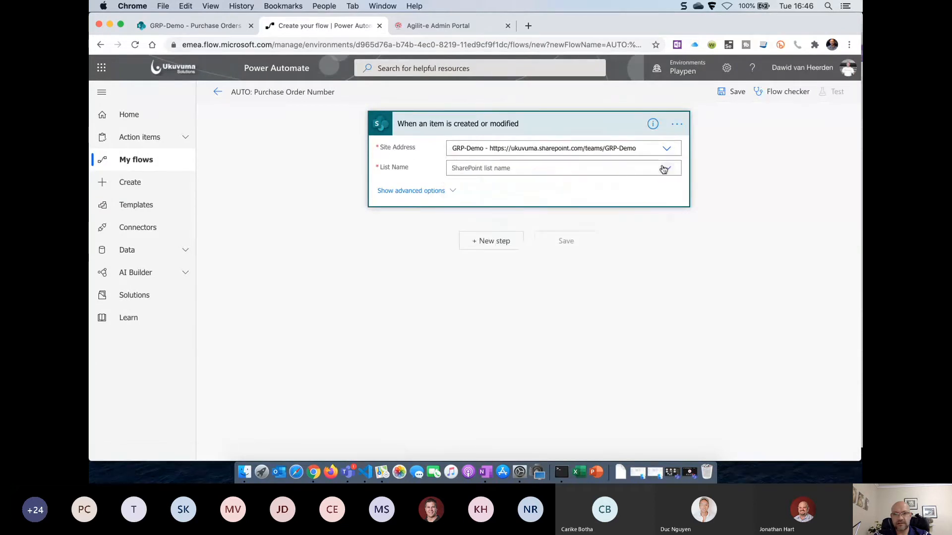
left_click(666, 168)
scroll(526, 203, "down", 10)
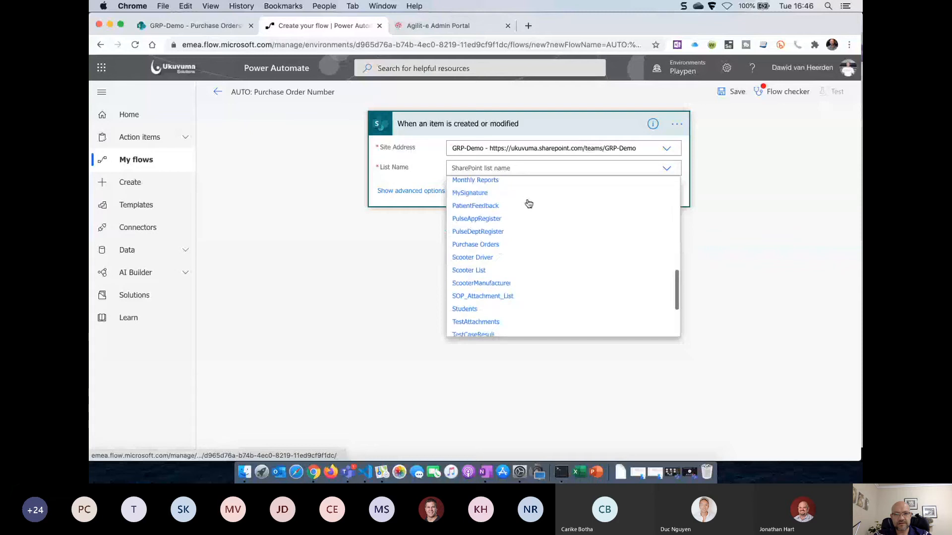
left_click(483, 222)
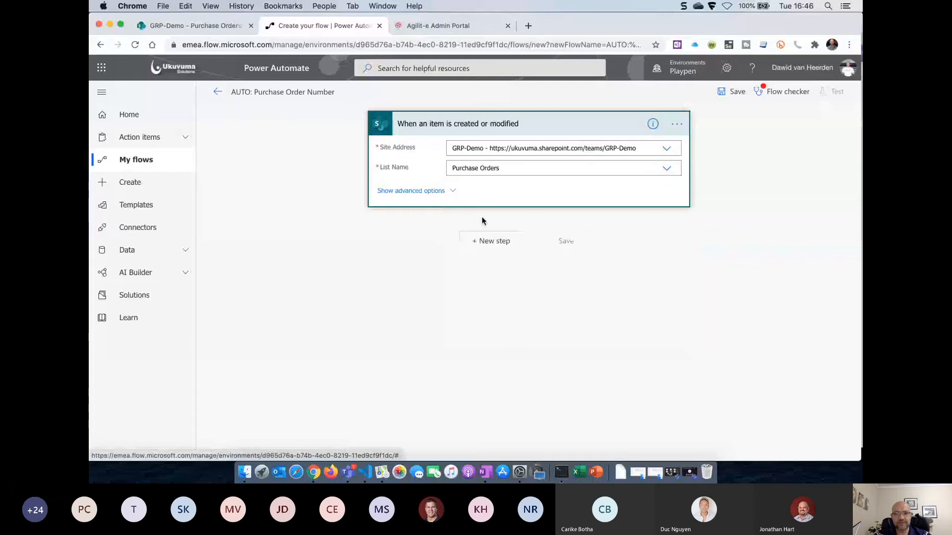
Add Agilite's Generate Number (Numbering) action with Profile Key popurchase, followed by a new step
left_click(485, 243)
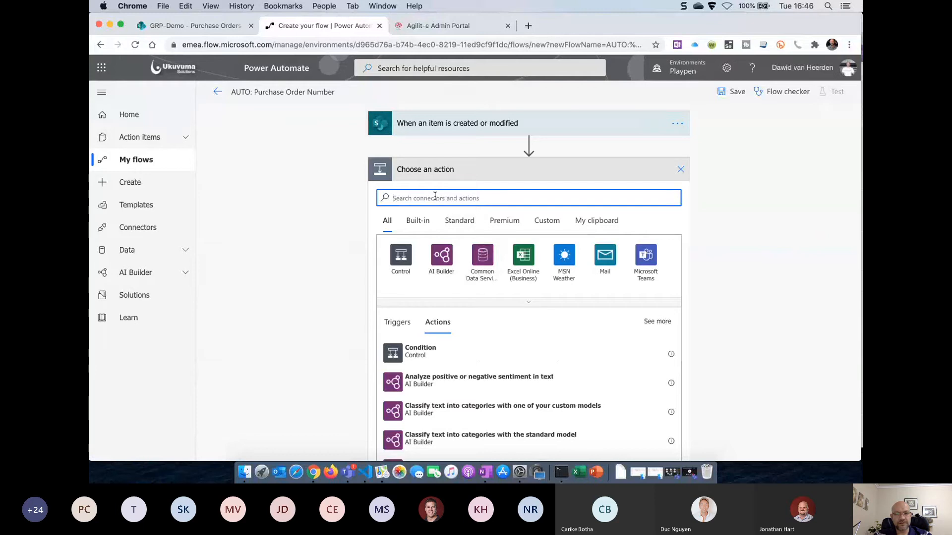
type("agilit")
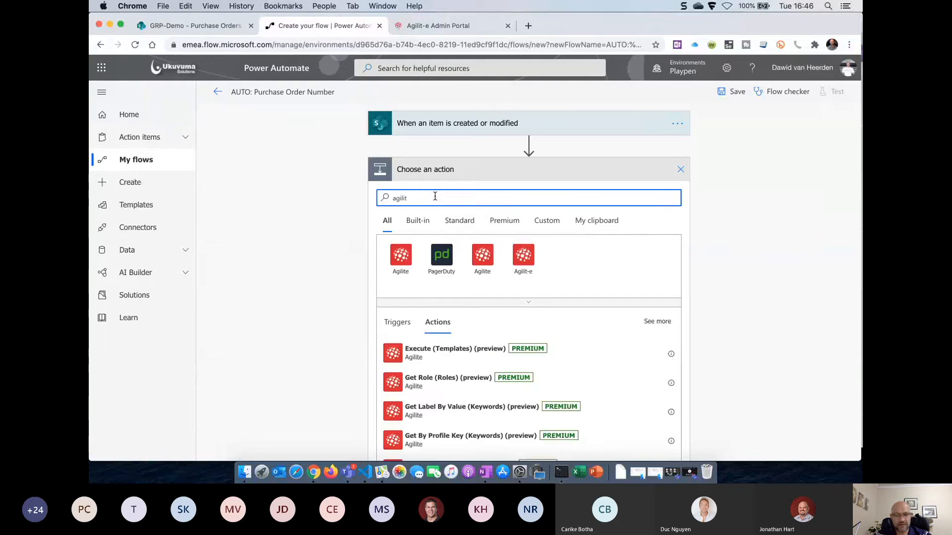
scroll(693, 356, "down", 3)
scroll(513, 382, "down", 1)
scroll(513, 383, "down", 5)
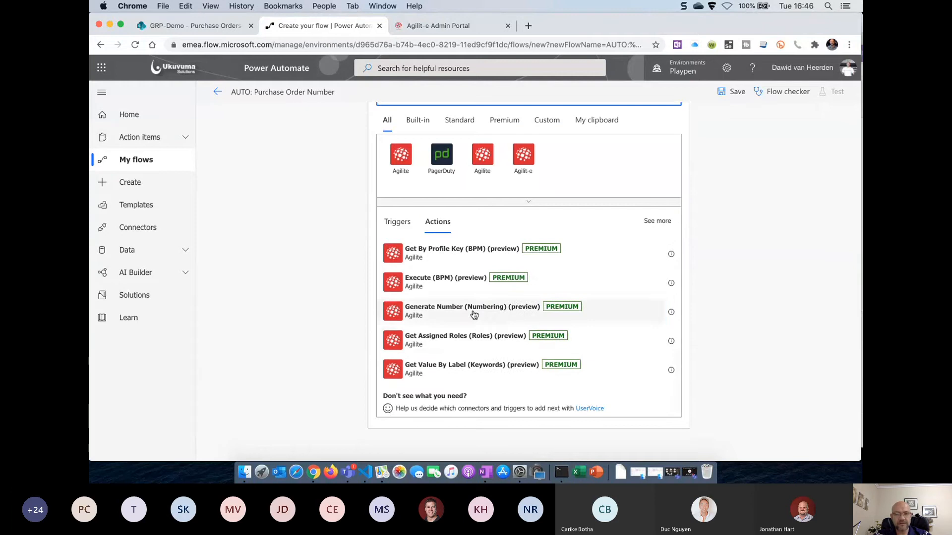
left_click(472, 312)
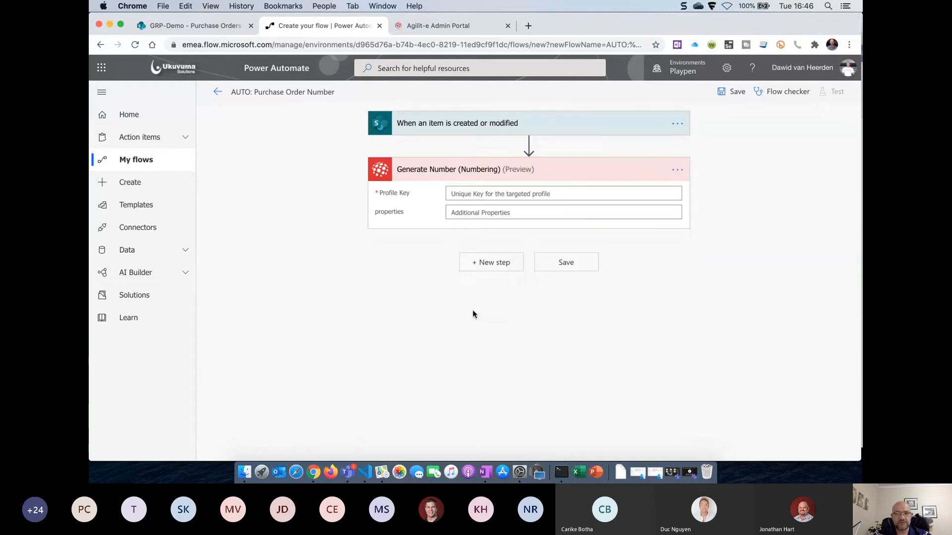
left_click(481, 194)
type("po")
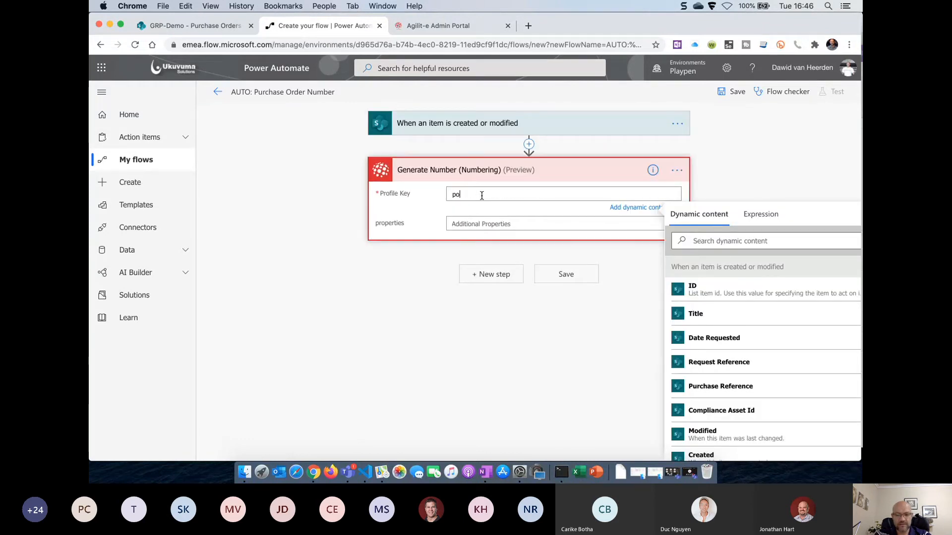
type("purchase")
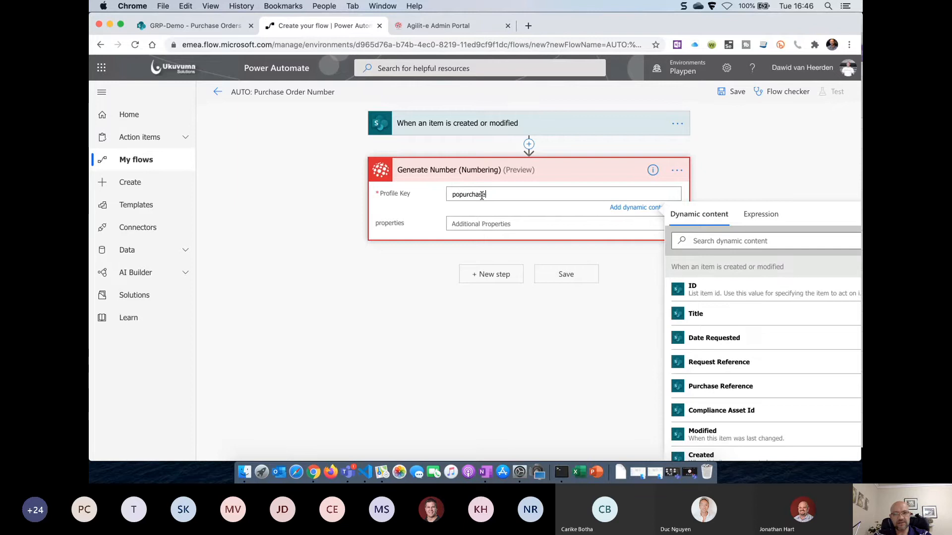
left_click(489, 223)
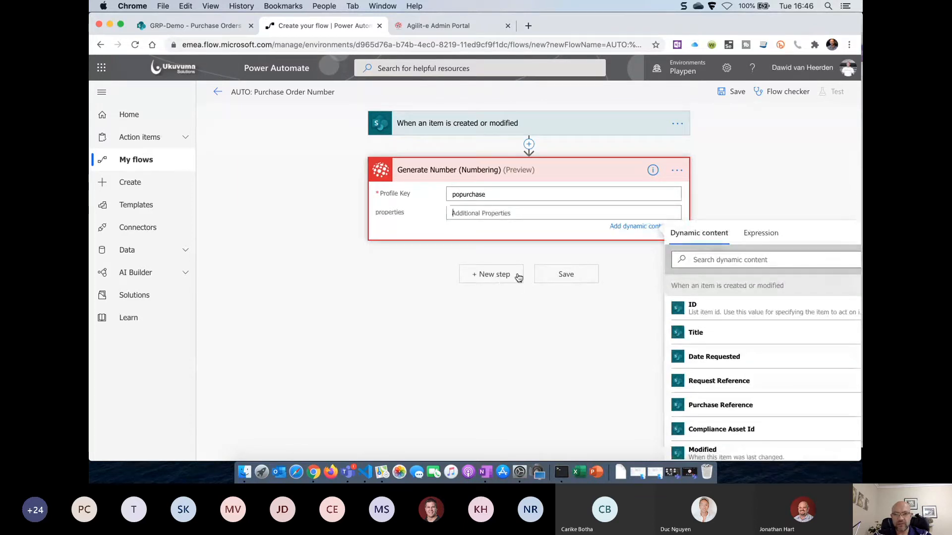
left_click(482, 276)
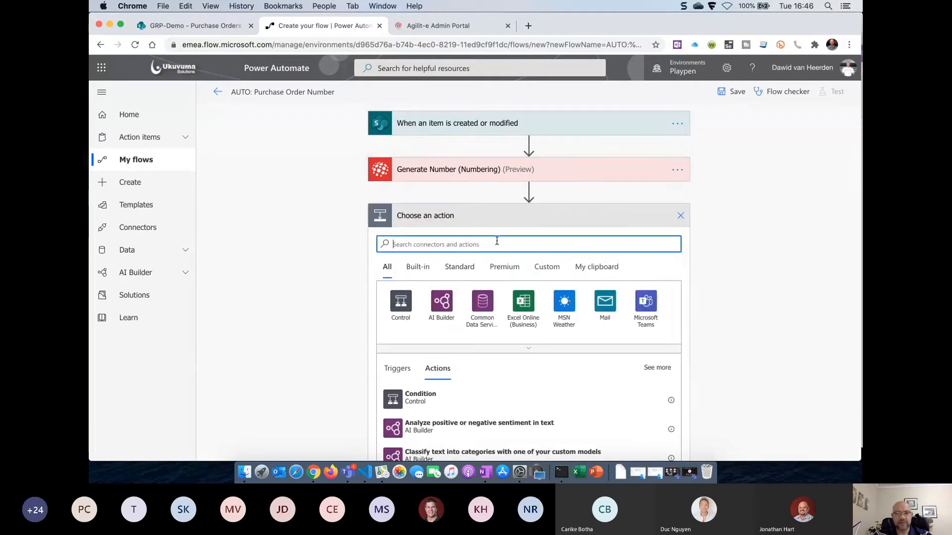
Add a SharePoint Update item action targeting the GRP-Demo site's Purchase Orders list
type("sharepoint")
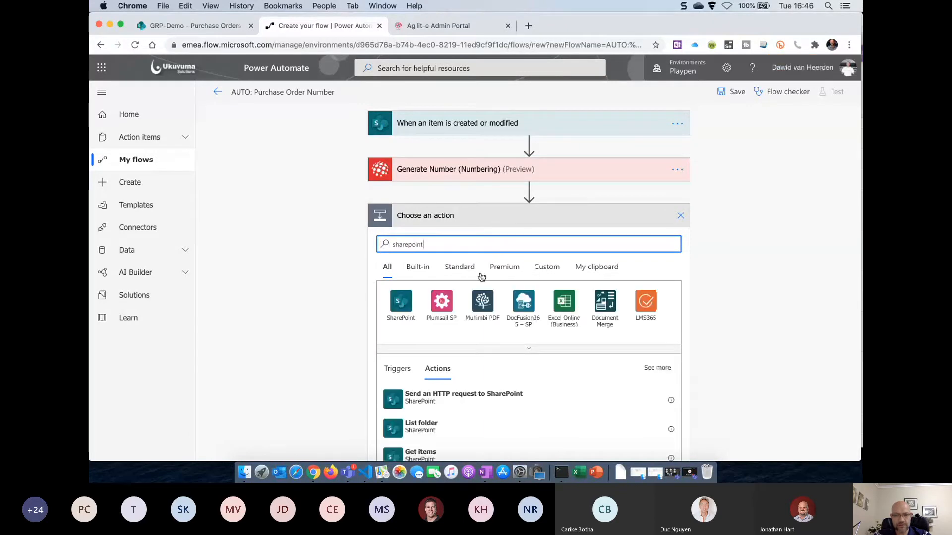
left_click(402, 300)
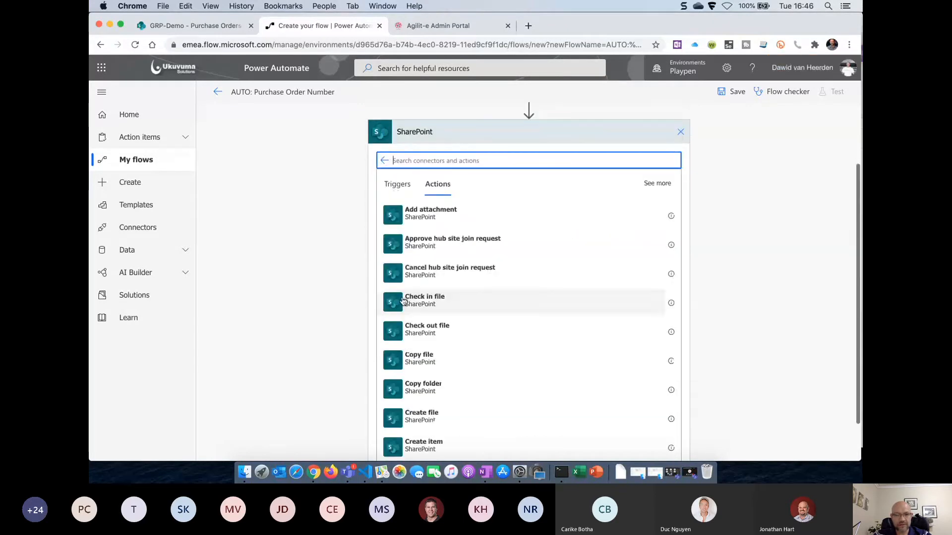
scroll(526, 333, "down", 10)
scroll(527, 333, "down", 15)
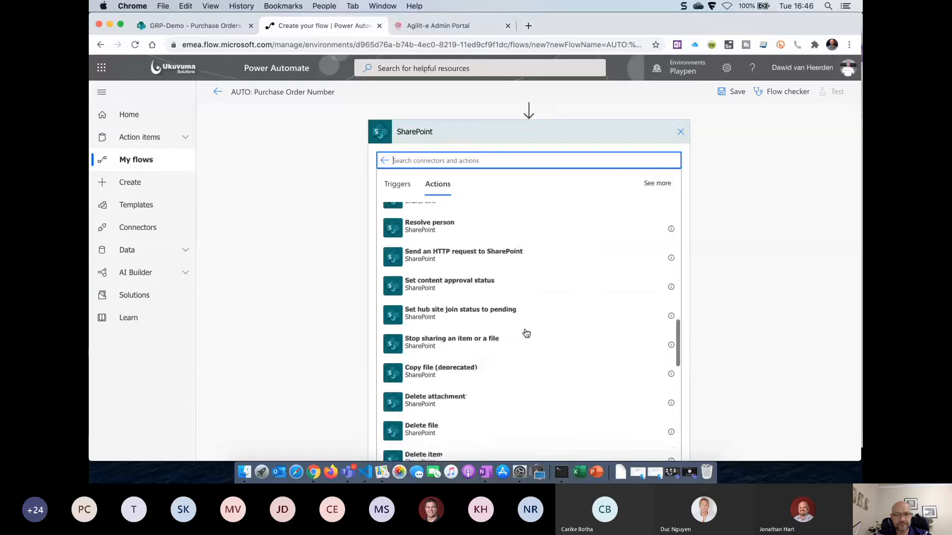
scroll(527, 334, "down", 5)
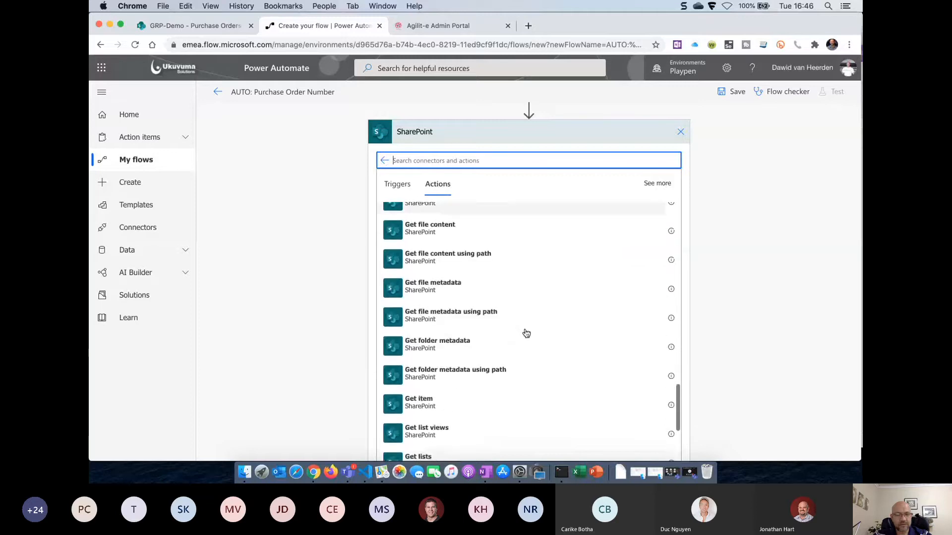
scroll(526, 334, "down", 3)
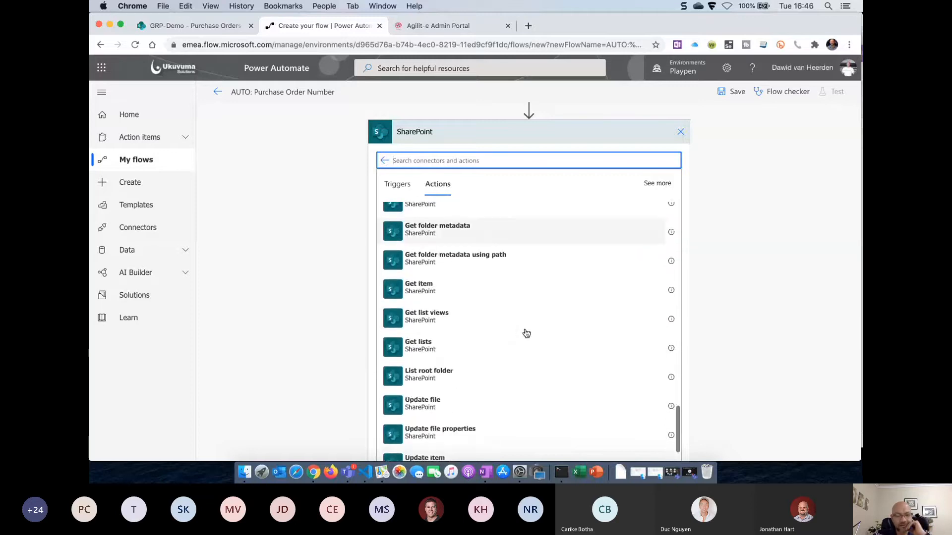
scroll(526, 333, "down", 2)
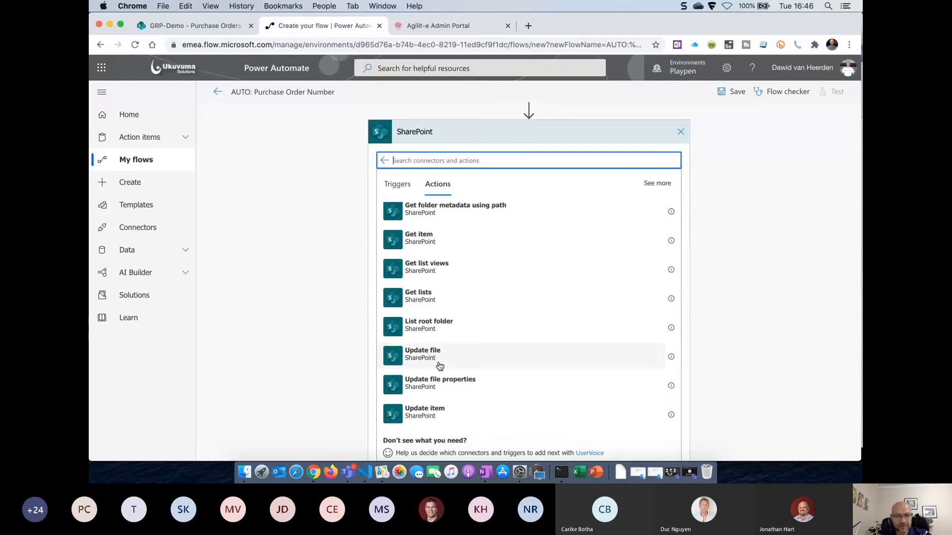
left_click(430, 416)
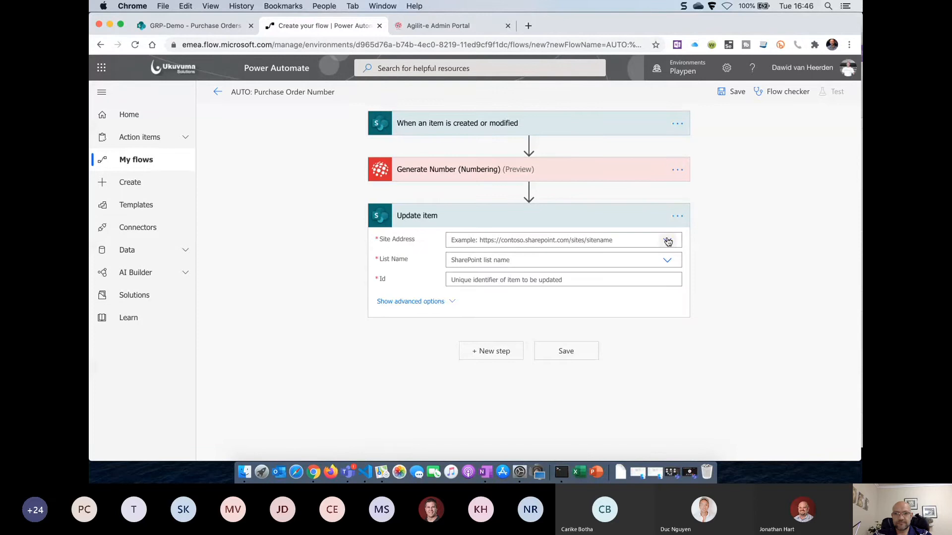
left_click(668, 241)
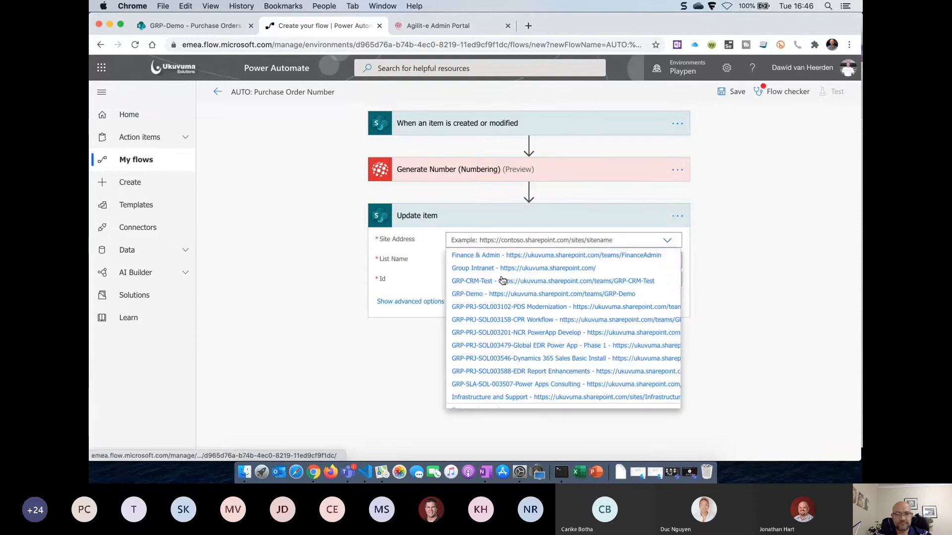
left_click(521, 294)
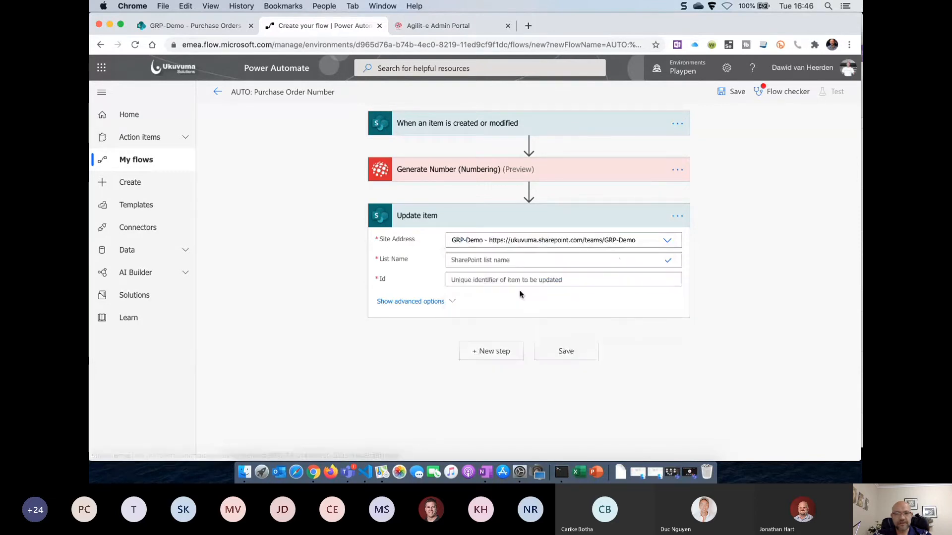
left_click(668, 260)
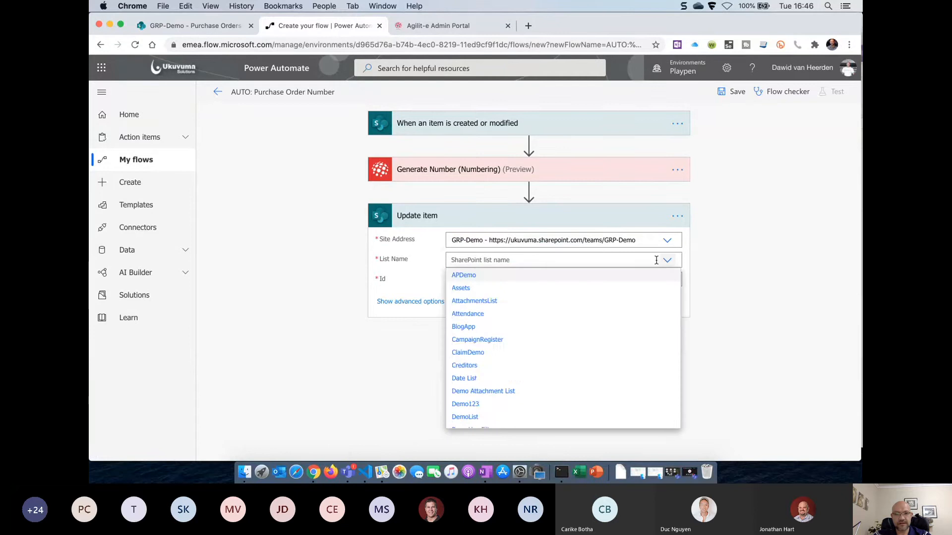
scroll(527, 344, "down", 10)
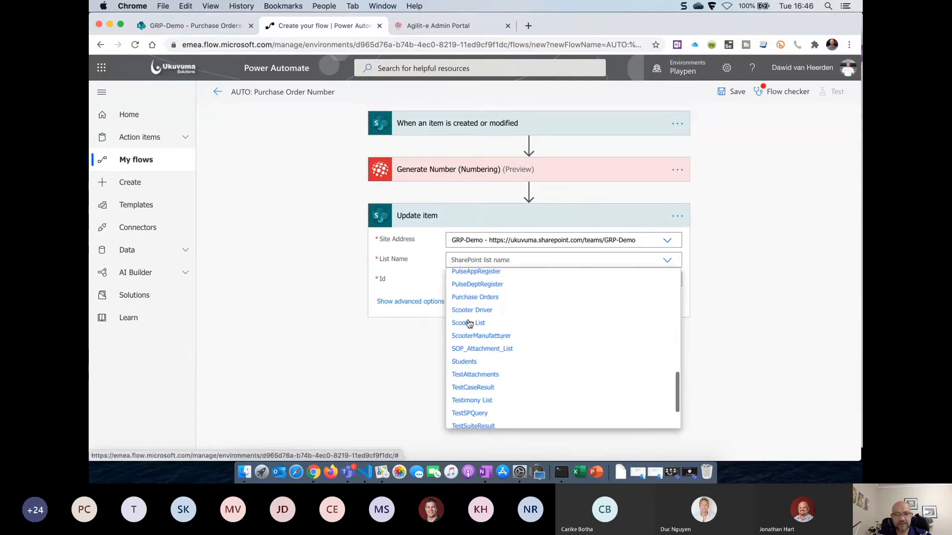
left_click(495, 297)
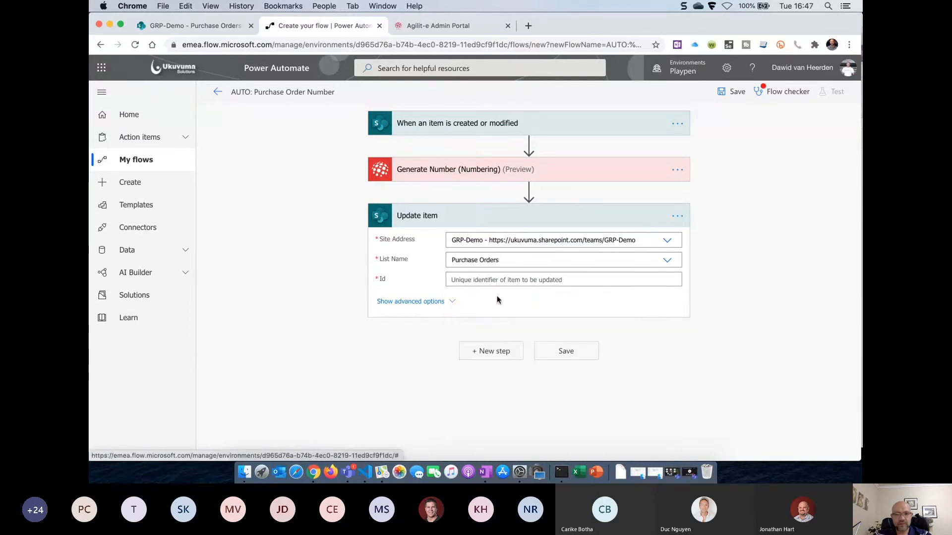
Map the triggering item's ID, Title, Amount and Date Requested into the Update item fields
left_click(573, 278)
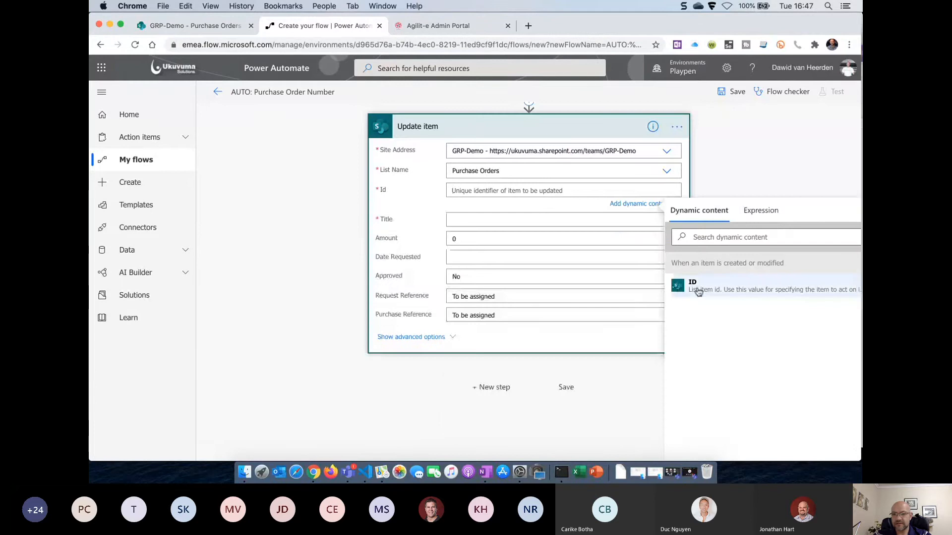
left_click(698, 290)
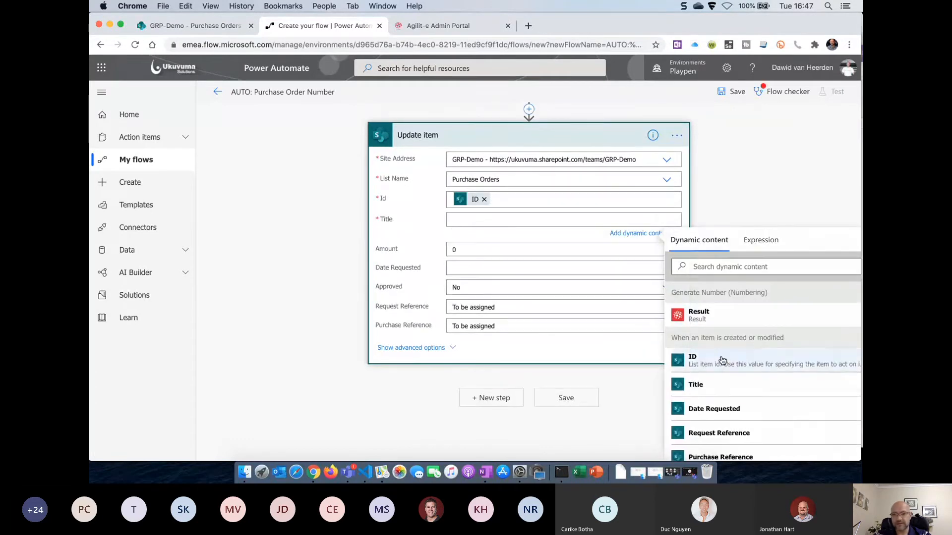
left_click(700, 383)
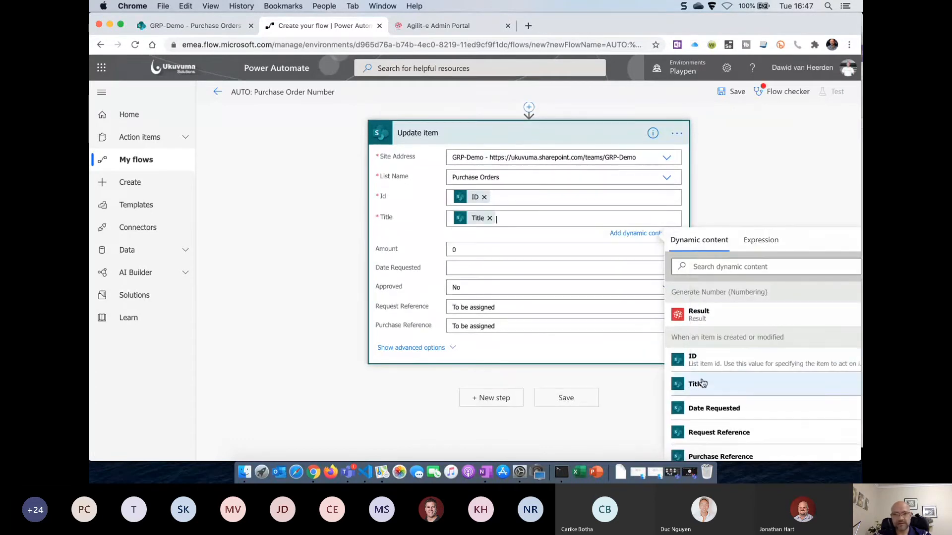
left_click(497, 244)
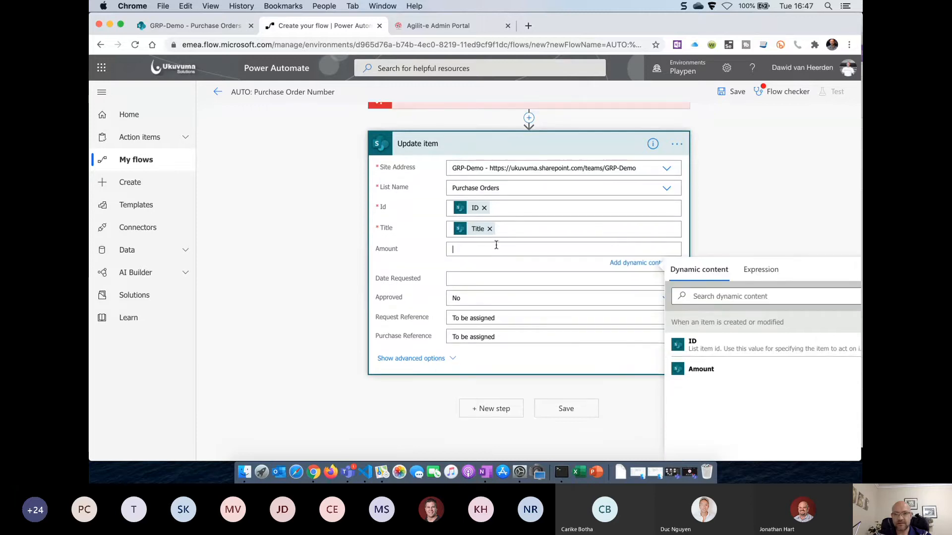
left_click(701, 369)
left_click(511, 279)
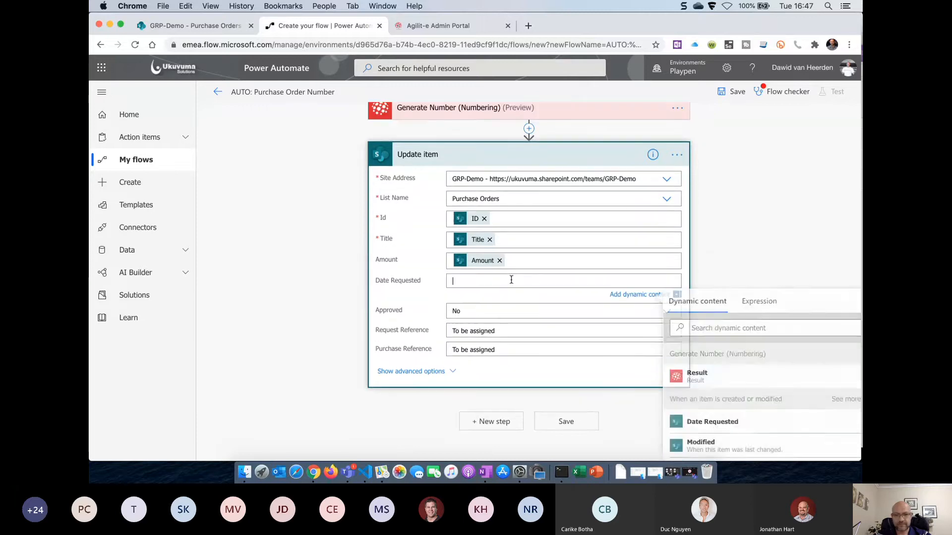
scroll(739, 374, "down", 2)
left_click(737, 371)
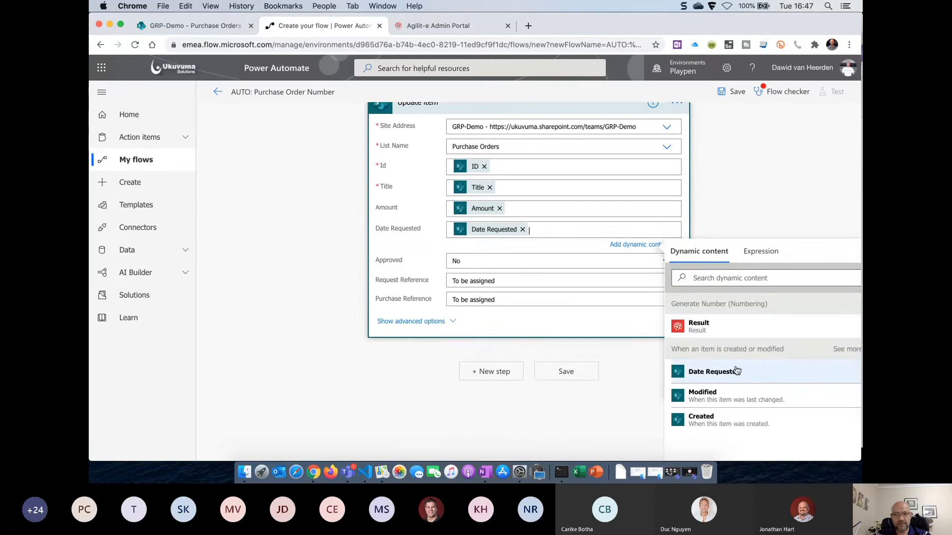
Set Update item's Approved field to the trigger item's dynamic Approved value
left_click(507, 260)
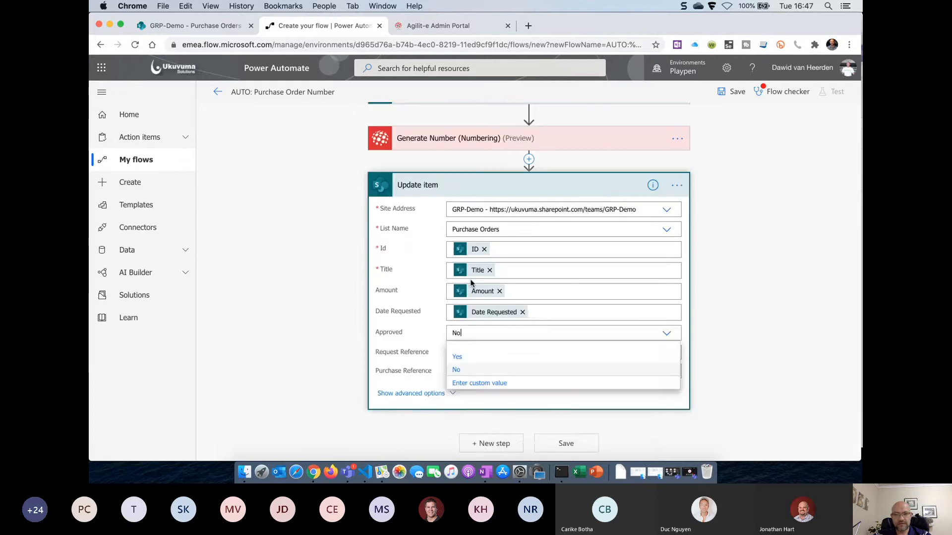
left_click(461, 382)
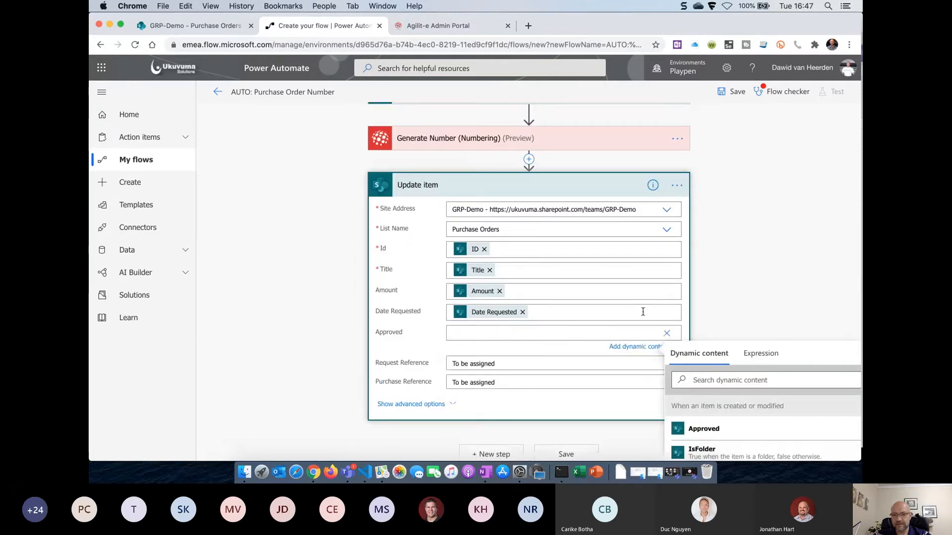
scroll(722, 296, "down", 2)
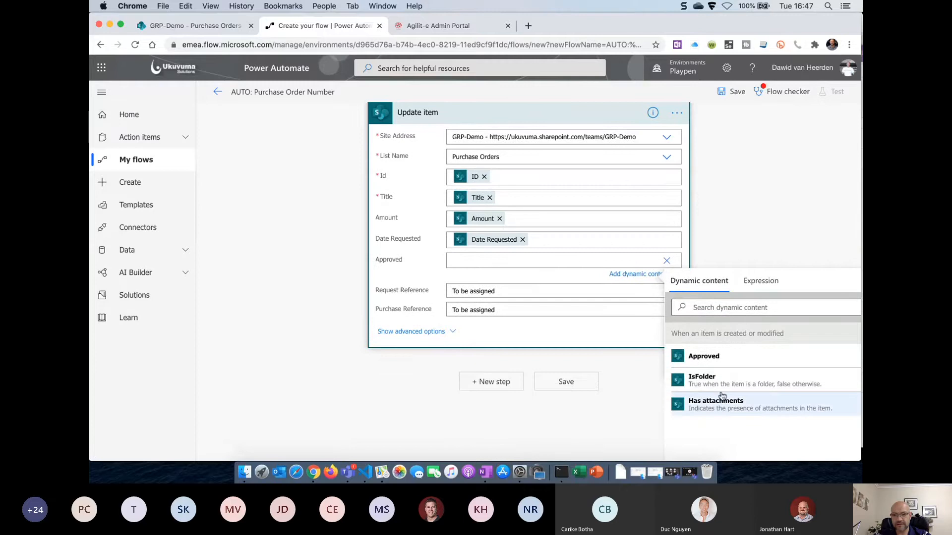
left_click(705, 357)
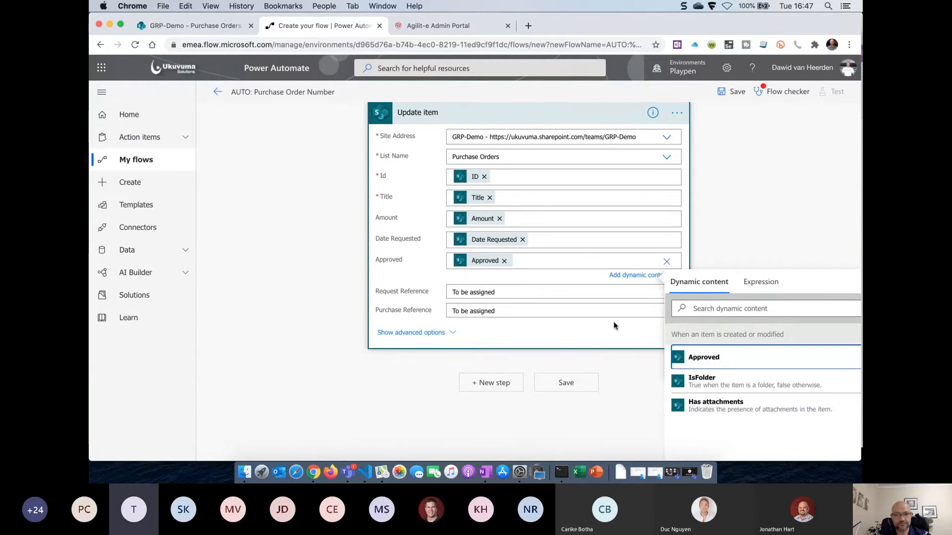
left_click(501, 290)
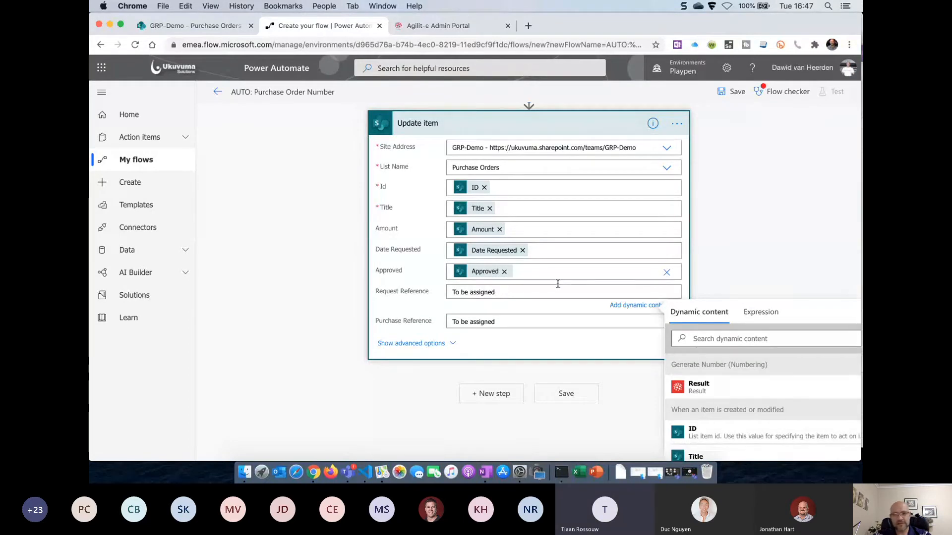
left_click(667, 274)
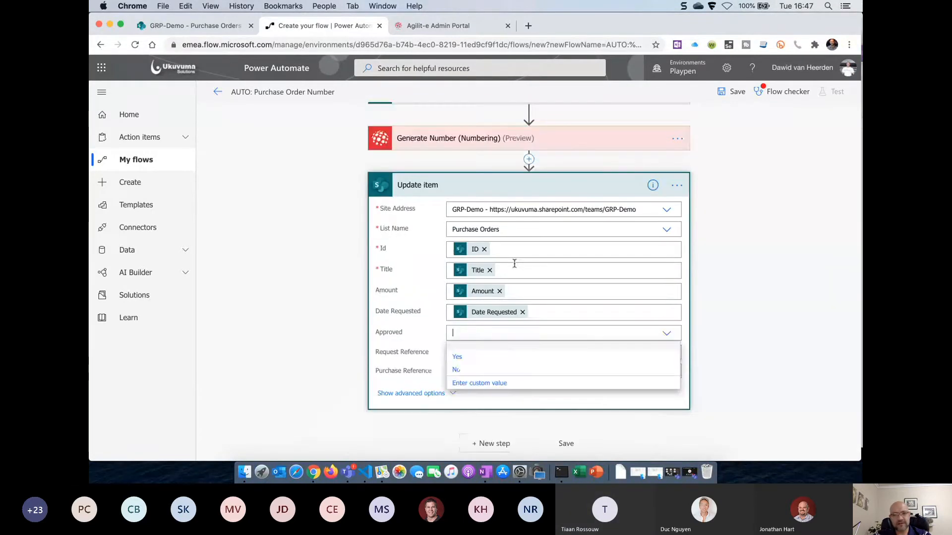
left_click(468, 372)
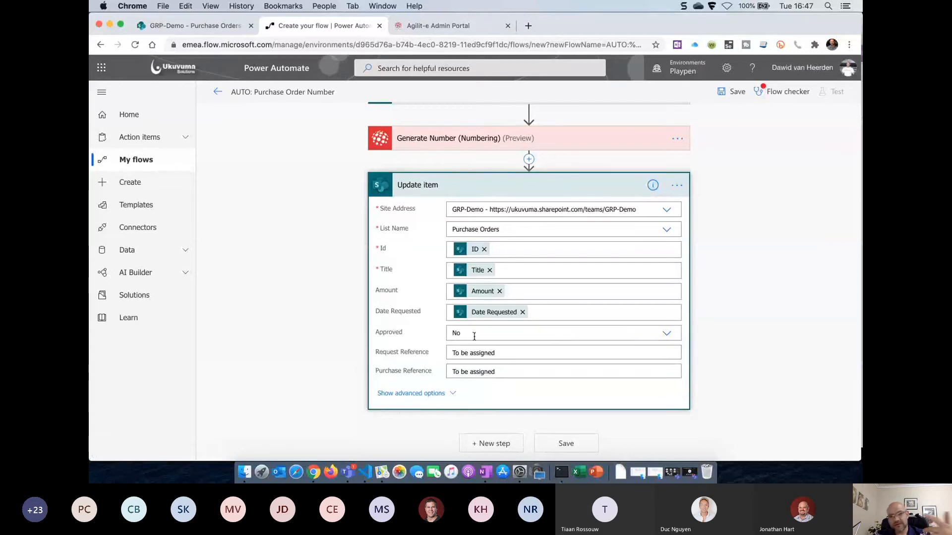
left_click(666, 333)
left_click(504, 386)
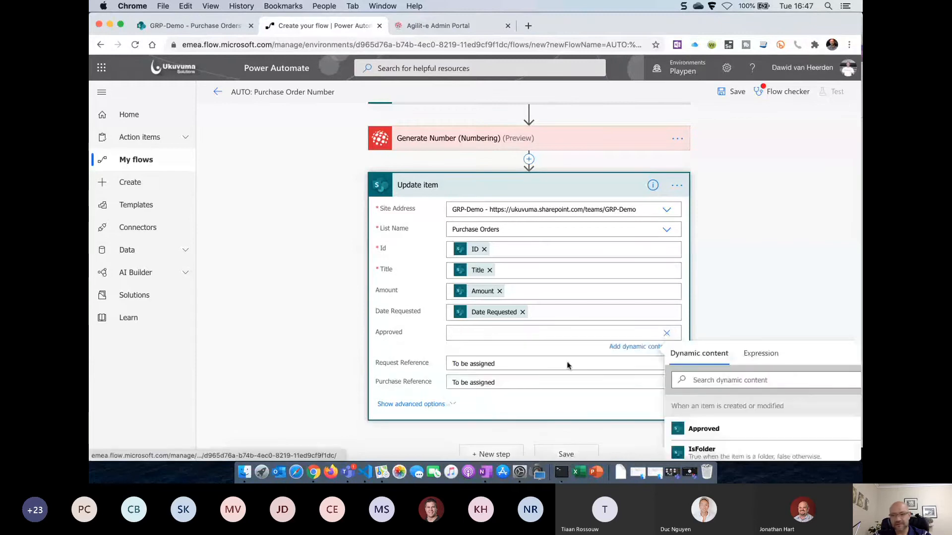
left_click(713, 345)
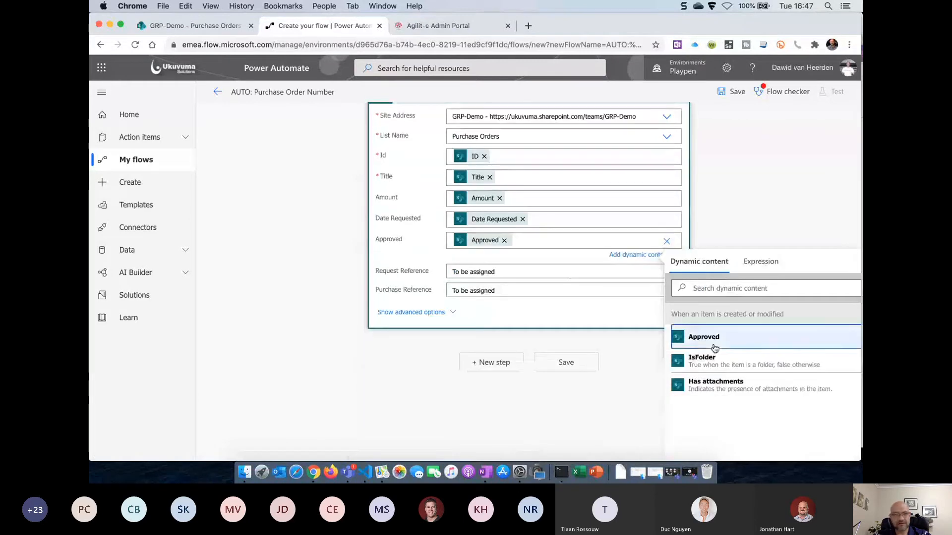
Replace Request Reference's placeholder with the item's own Request Reference value
left_click(502, 272)
key("BackSpace")
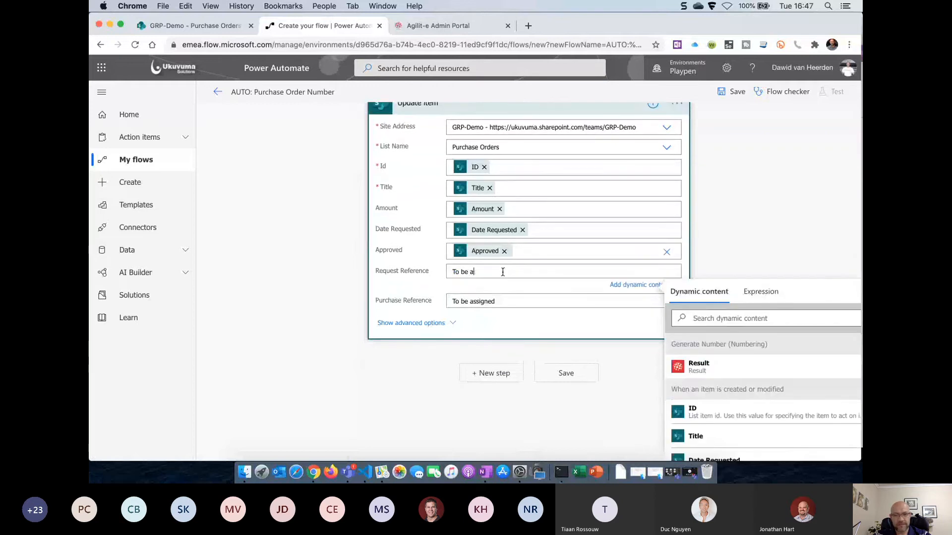
key("BackSpace")
key("BackSpace")
key("BackSpace")
key("BackSpace")
key("BackSpace")
key("BackSpace")
key("BackSpace")
scroll(720, 242, "down", 2)
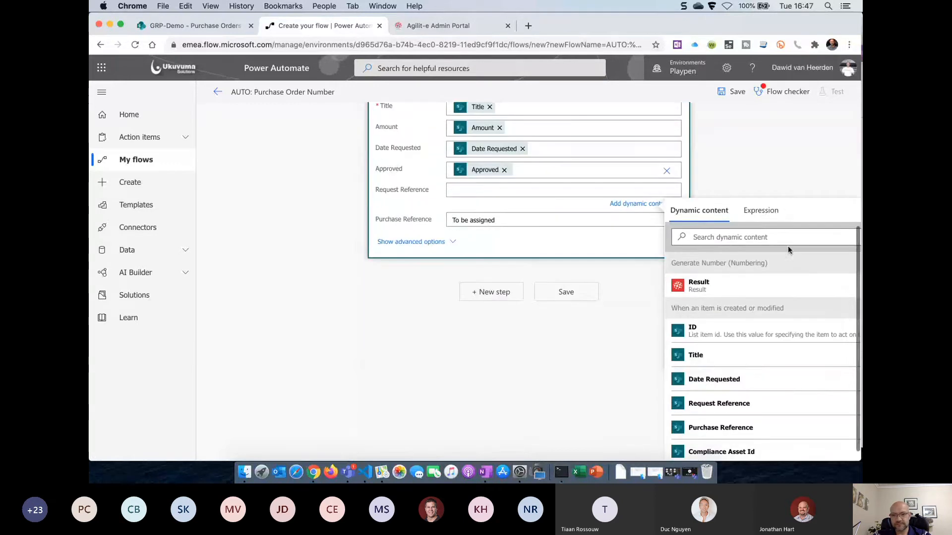
scroll(742, 389, "down", 1)
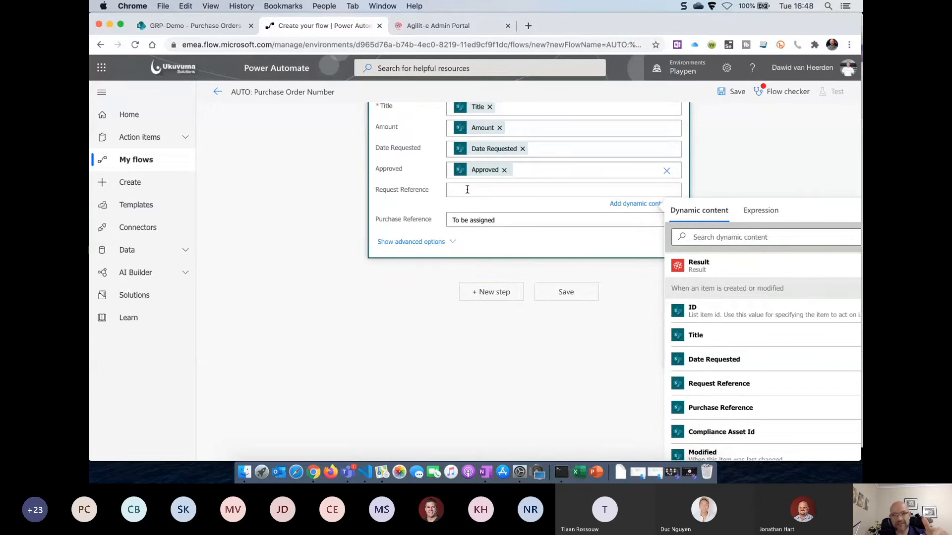
left_click(730, 385)
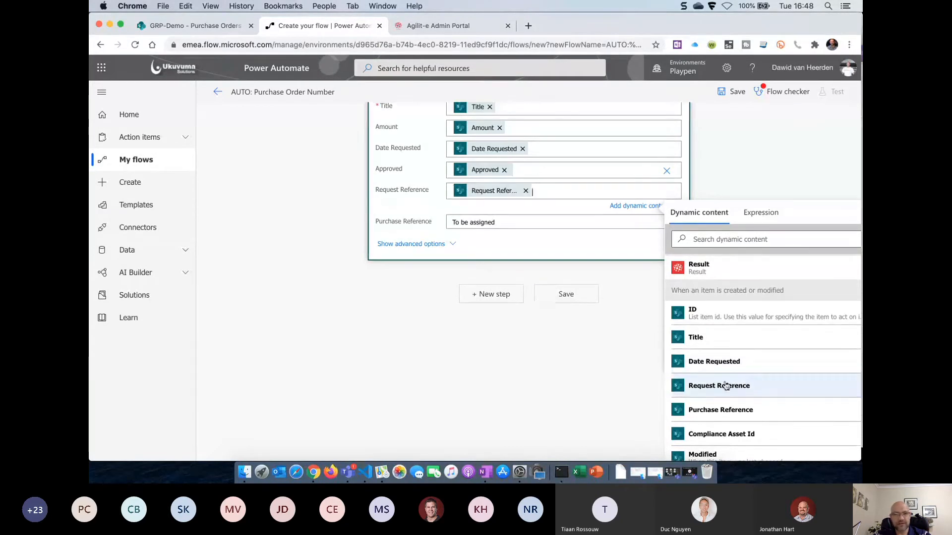
Map Purchase Reference to the Generate Number Result and save the flow
left_click(506, 222)
key("BackSpace")
key("BackSpace")
key("BackSpace")
key("BackSpace")
key("BackSpace")
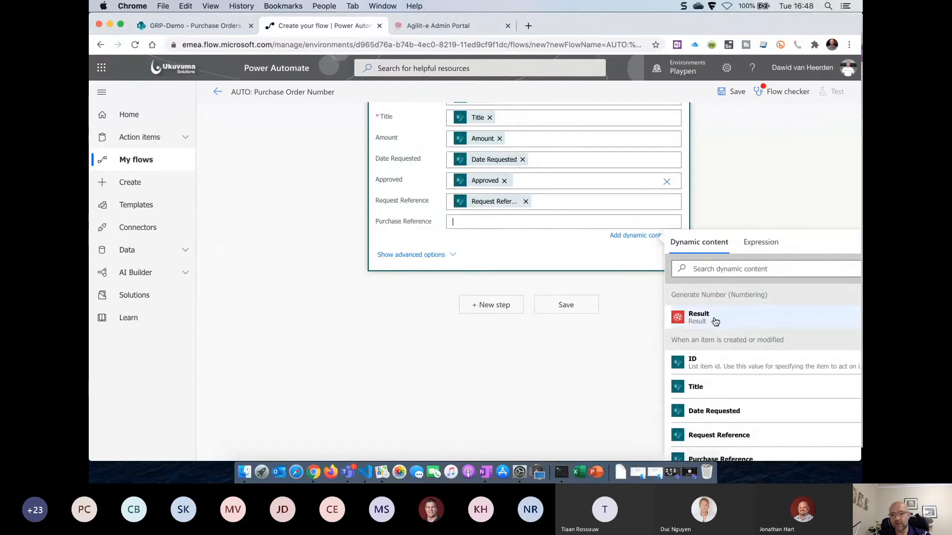
left_click(699, 318)
scroll(724, 139, "up", 4)
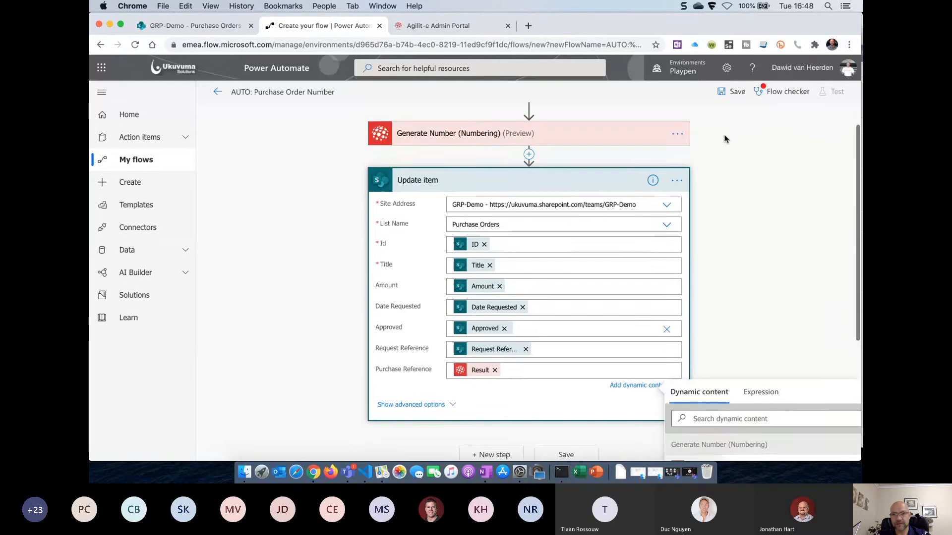
left_click(727, 92)
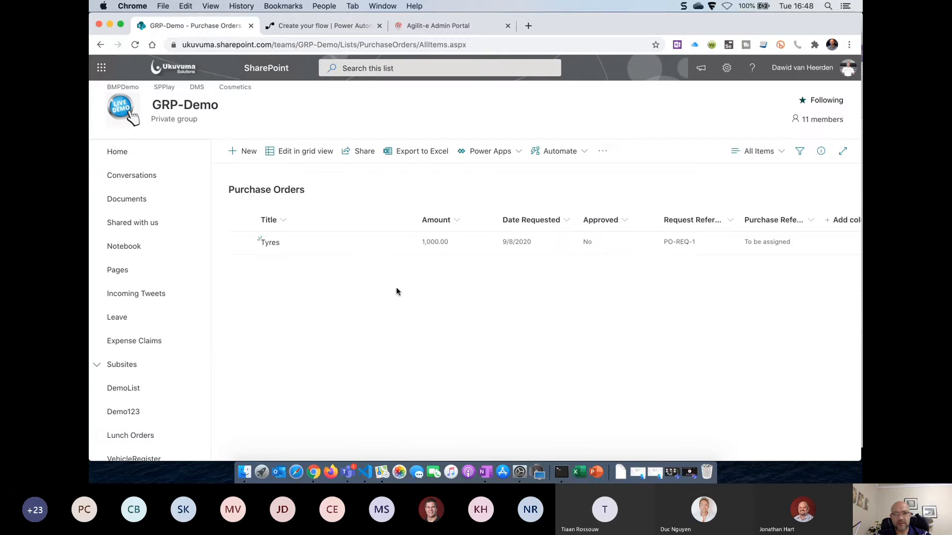
After viewing the Tyres item, add a Purchase Orders item titled Batteries with Amount 500
left_click(270, 245)
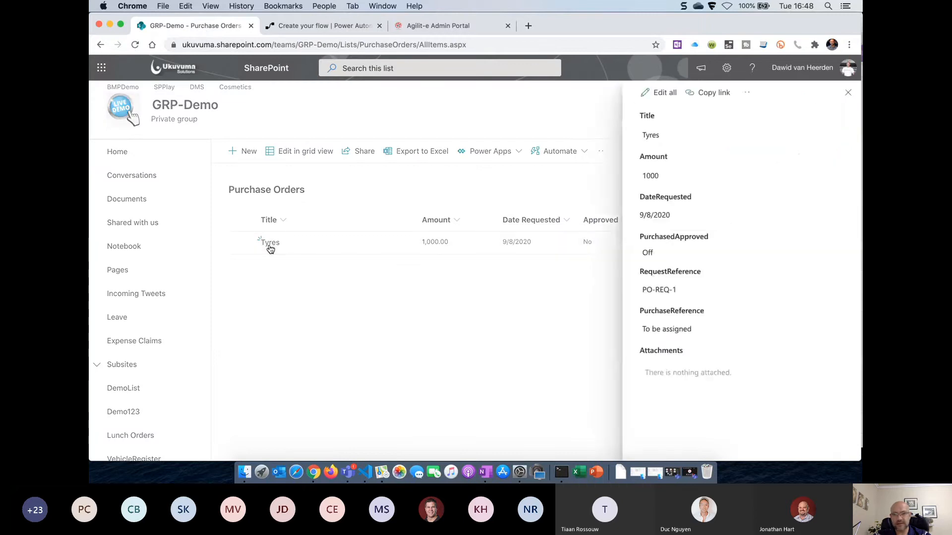
left_click(848, 92)
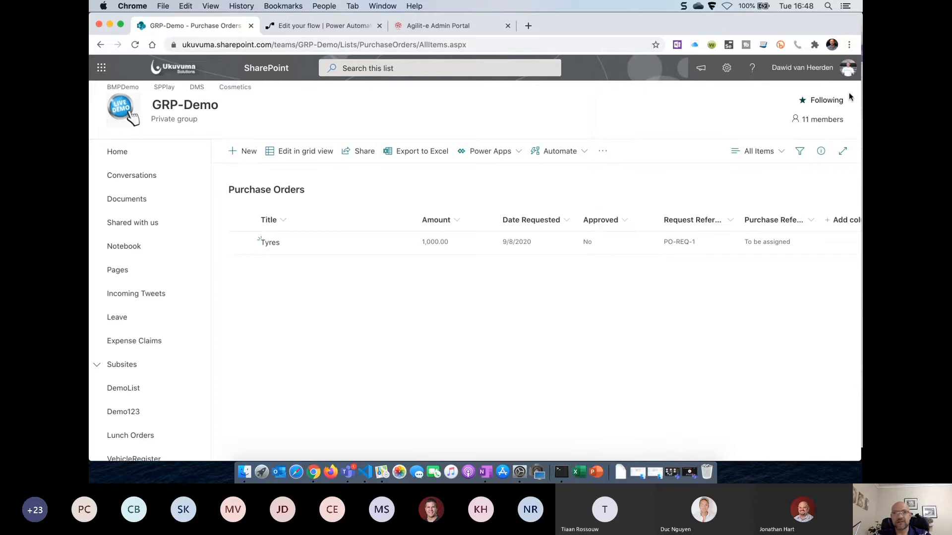
left_click(247, 151)
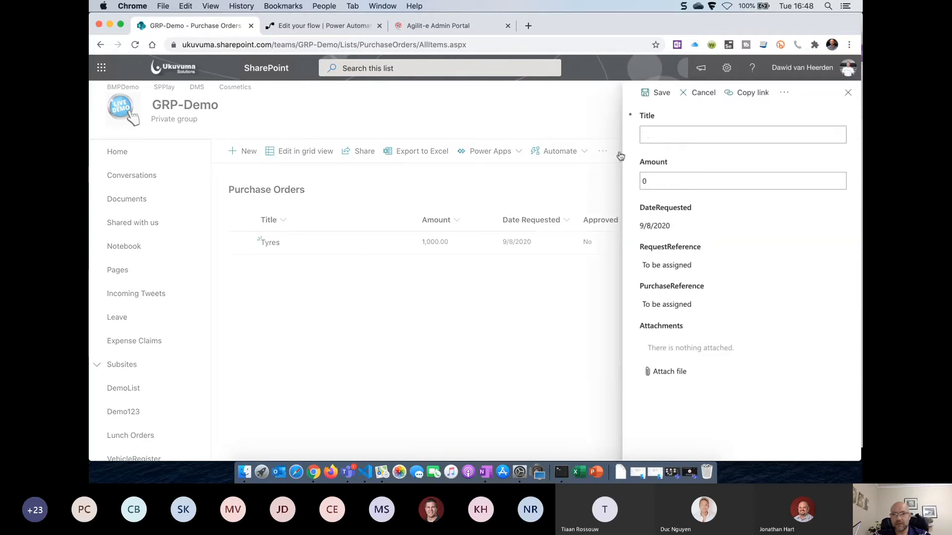
left_click(666, 135)
type("Bat")
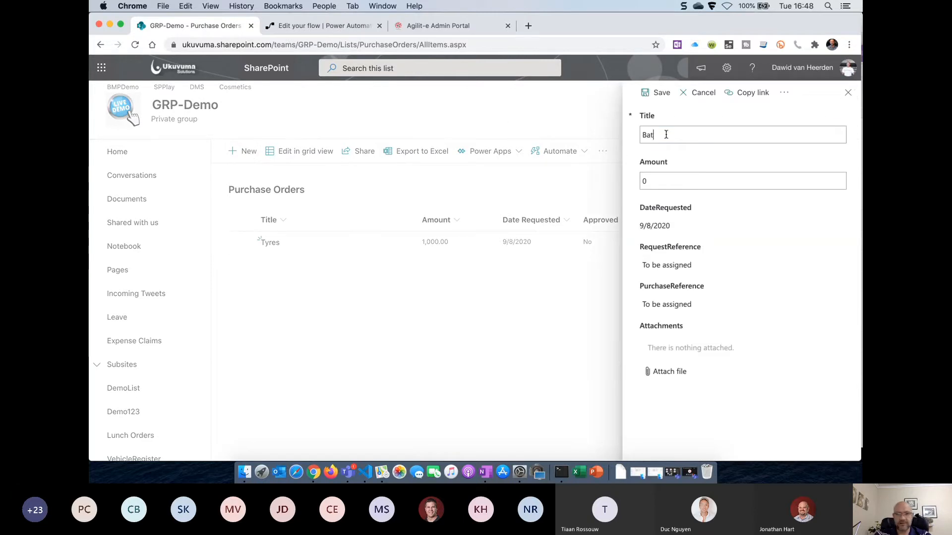
type("teries")
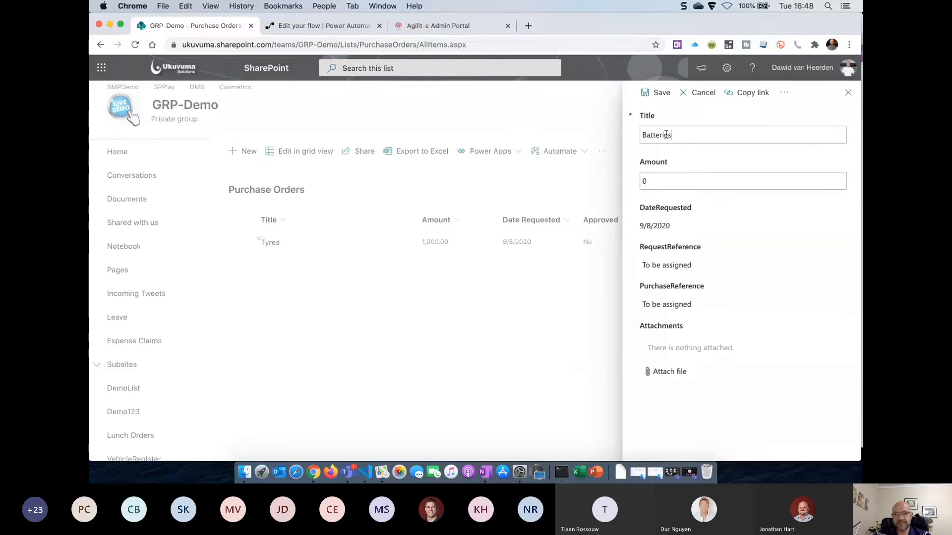
left_click(649, 174)
key("BackSpace")
type("500")
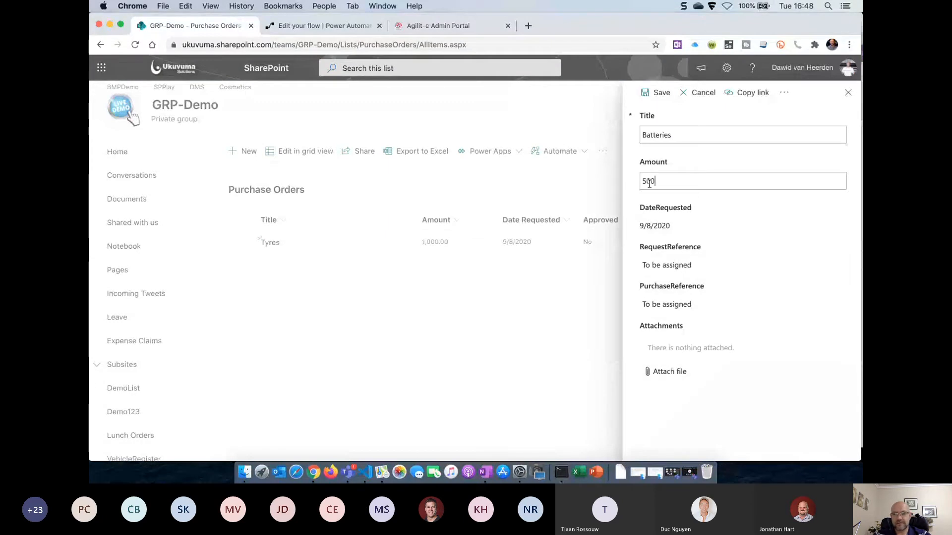
left_click(652, 93)
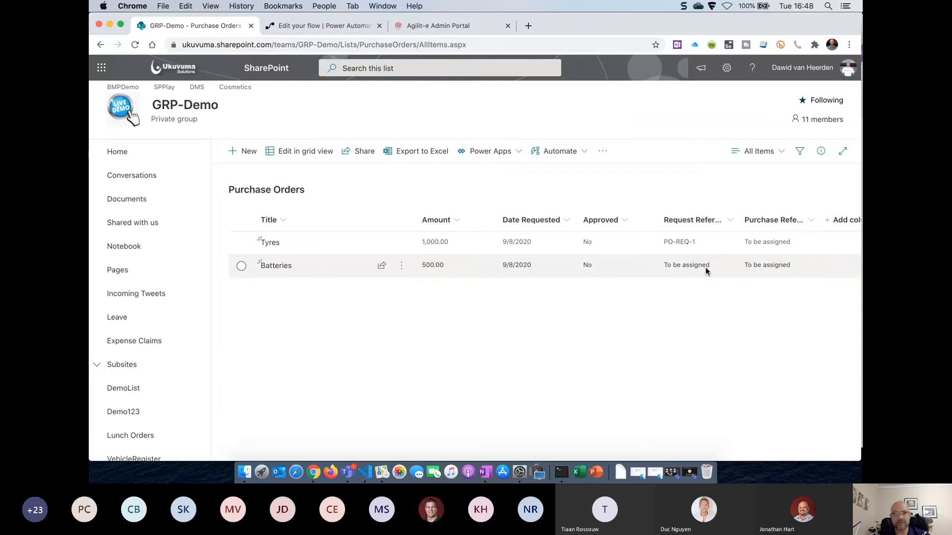
Reload the Purchase Orders list twice, then return to the flow editor's infinite-loop warning
left_click(135, 45)
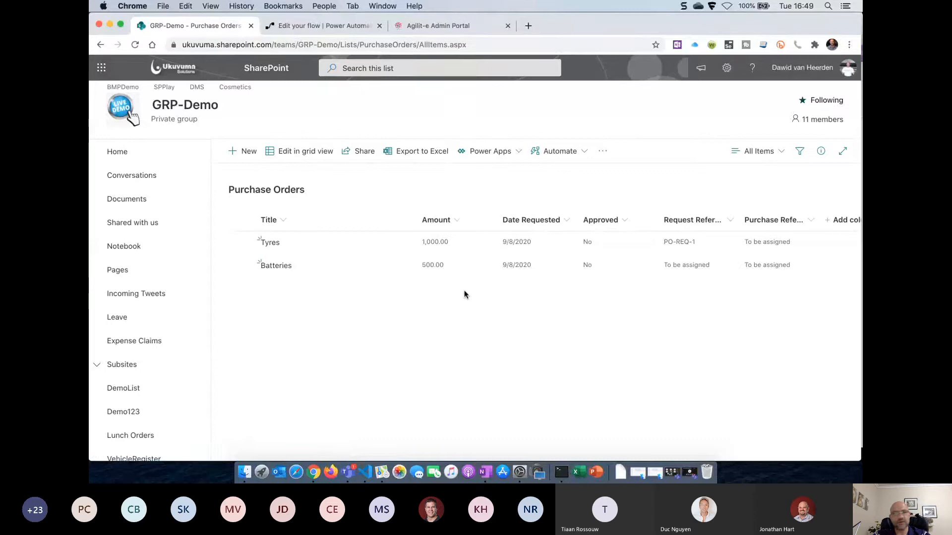
left_click(134, 45)
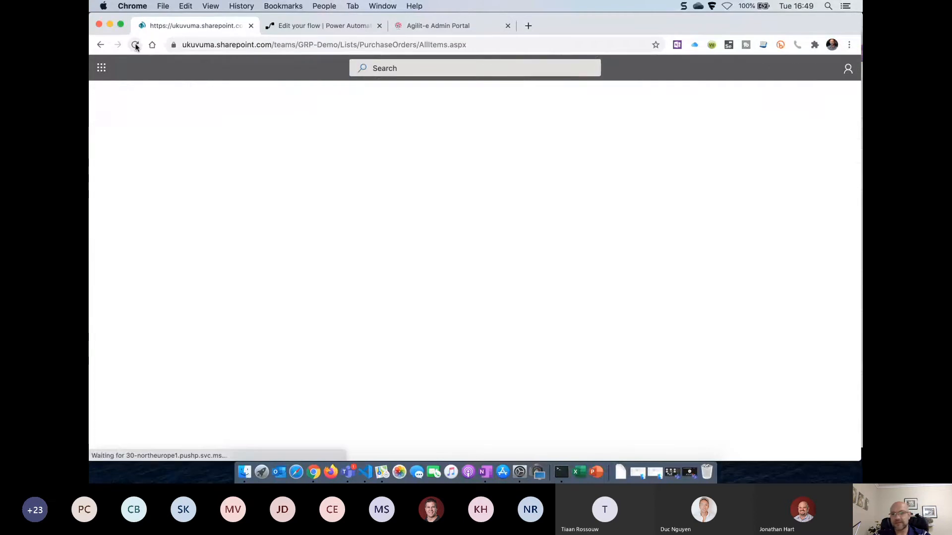
left_click(326, 31)
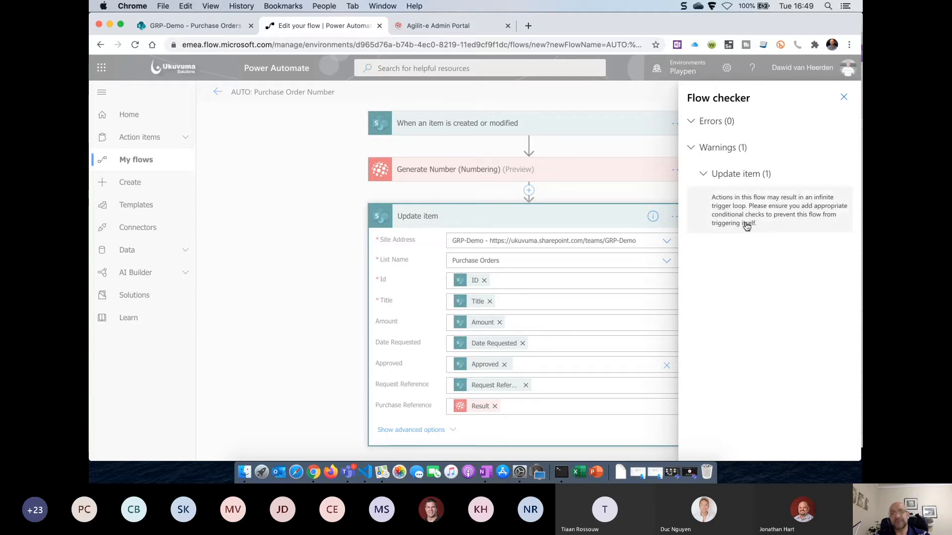
Confirm Batteries received PO-PUR-1, then close the flow checker and open the flow's details page
left_click(203, 23)
left_click(135, 44)
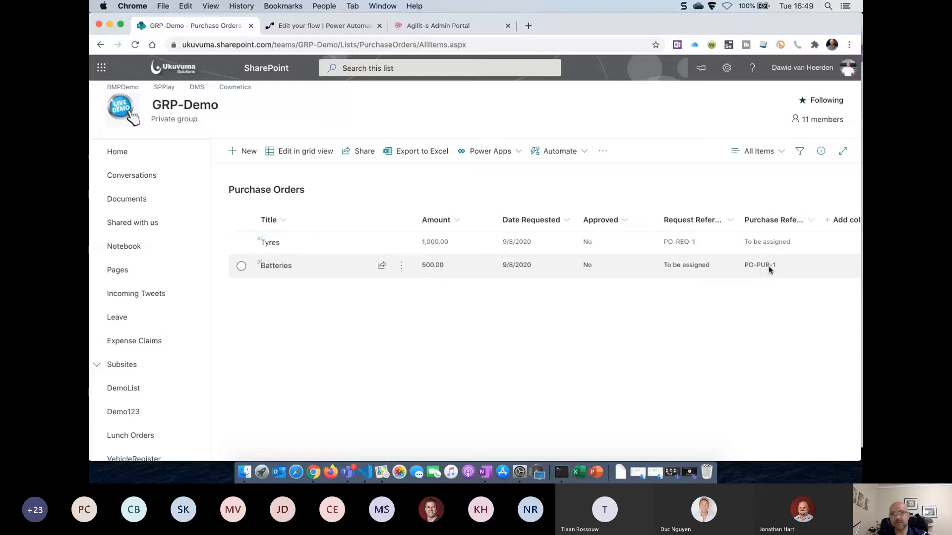
left_click(134, 45)
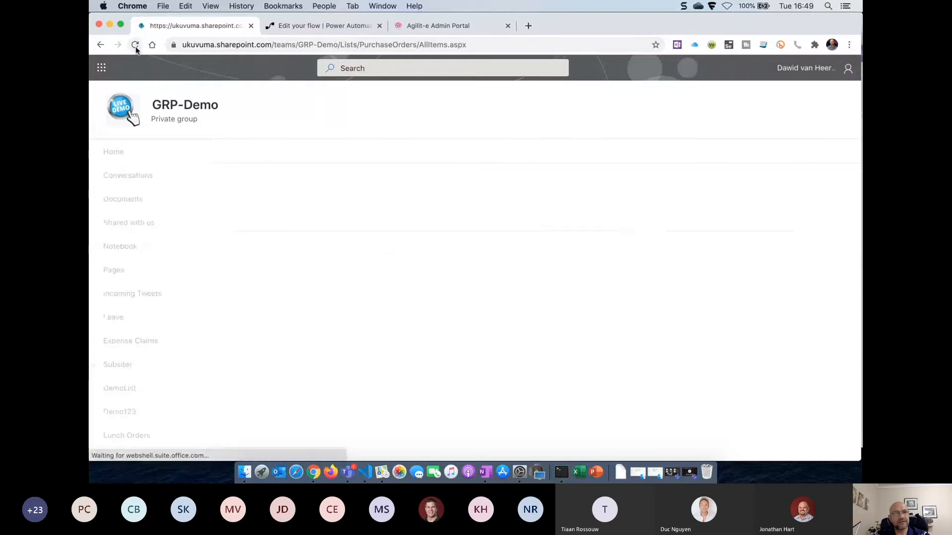
left_click(336, 29)
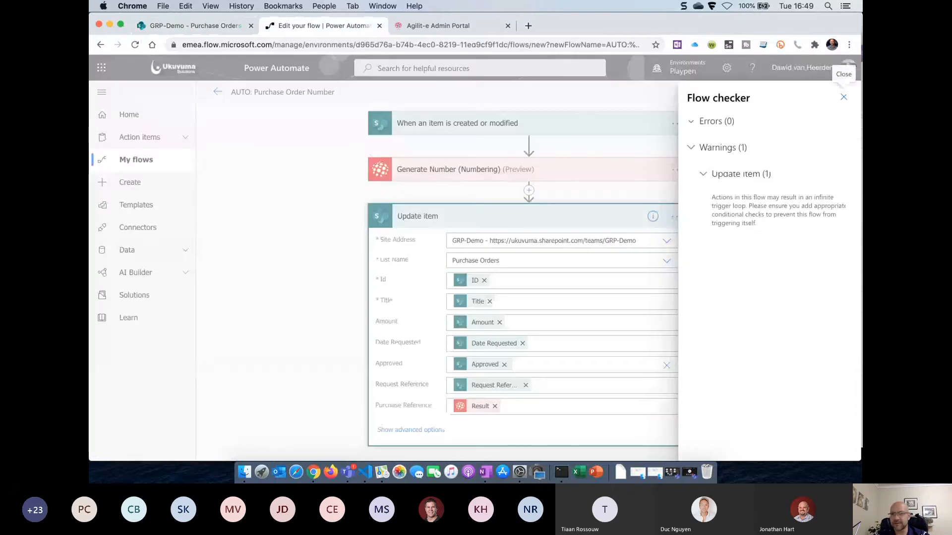
left_click(844, 98)
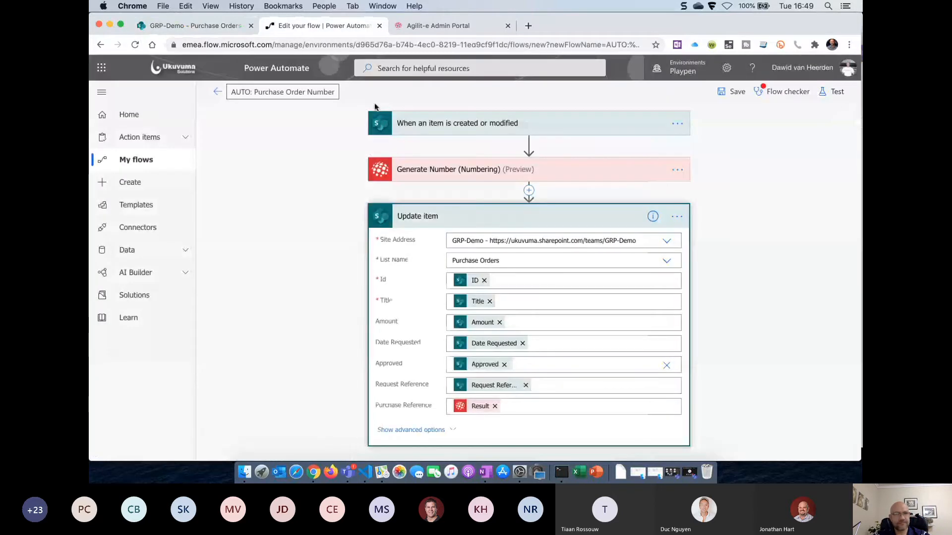
left_click(214, 92)
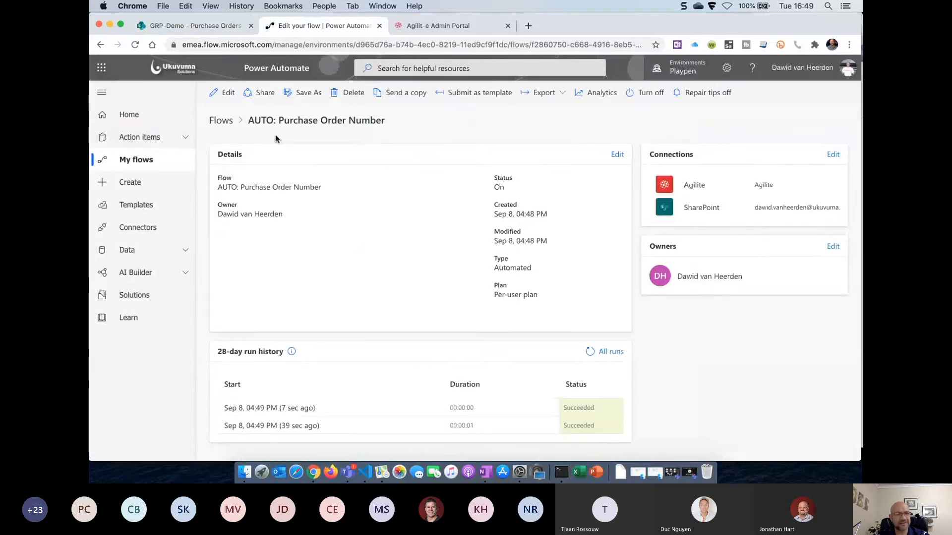
Reload the Purchase Orders list to see Batteries now showing Purchase Reference PO-PUR-2
left_click(205, 27)
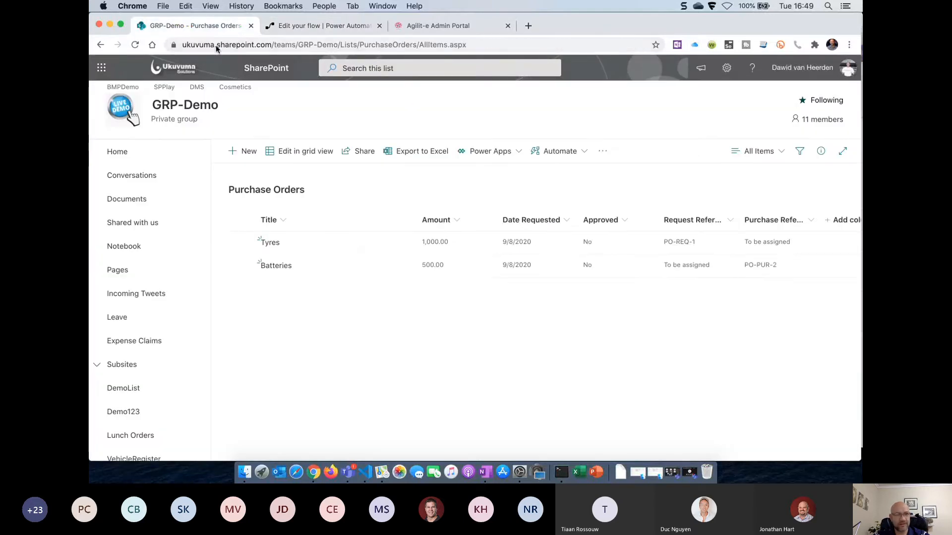
left_click(135, 45)
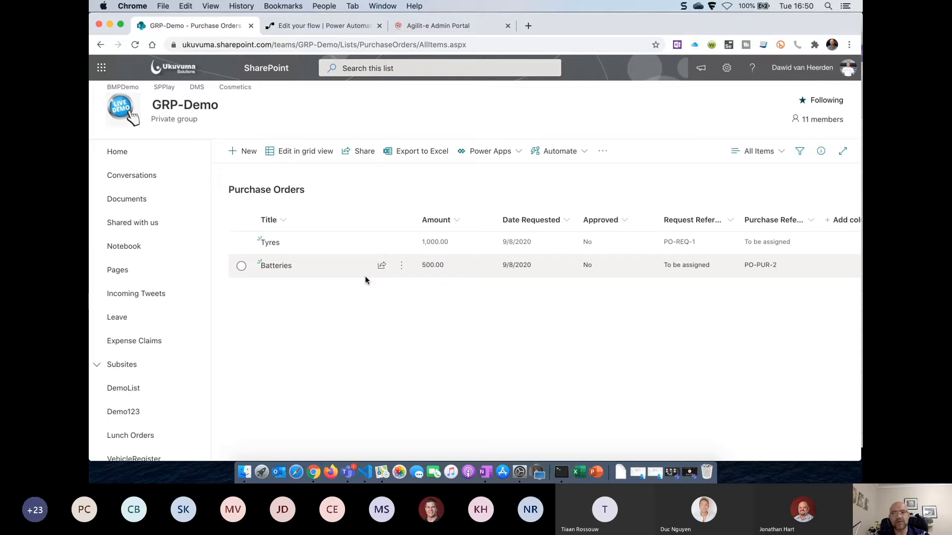
Reopen the AUTO: Purchase Order Number flow for editing and check the insert-step options below the trigger
left_click(322, 27)
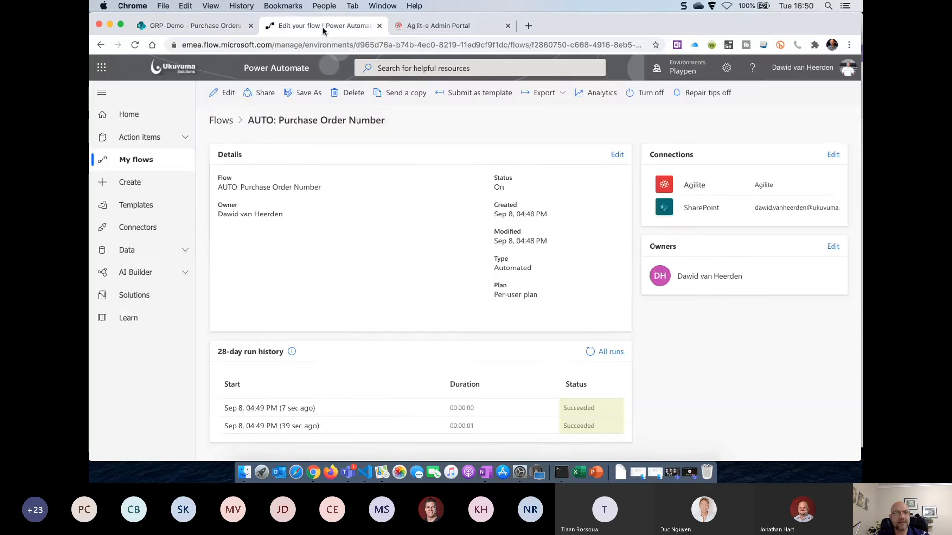
left_click(221, 99)
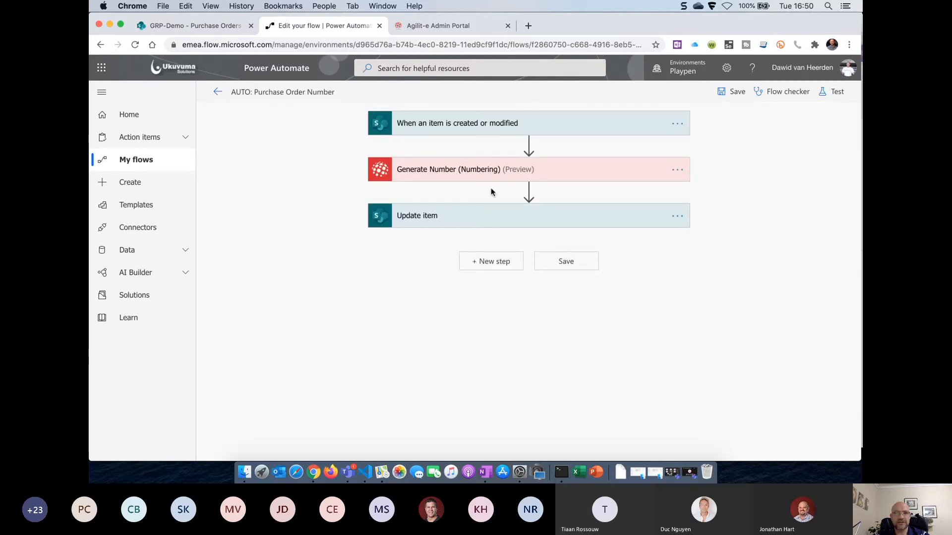
mouse_move(528, 145)
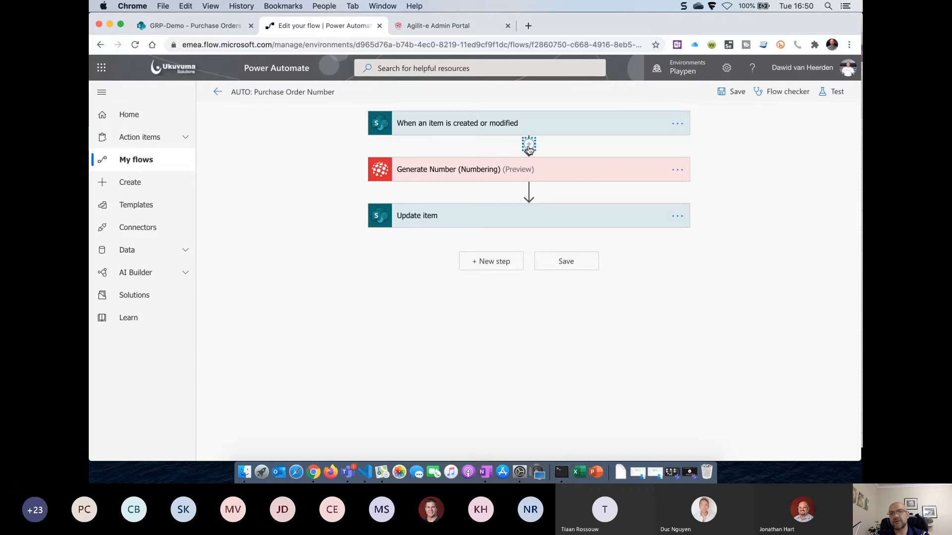
left_click(529, 145)
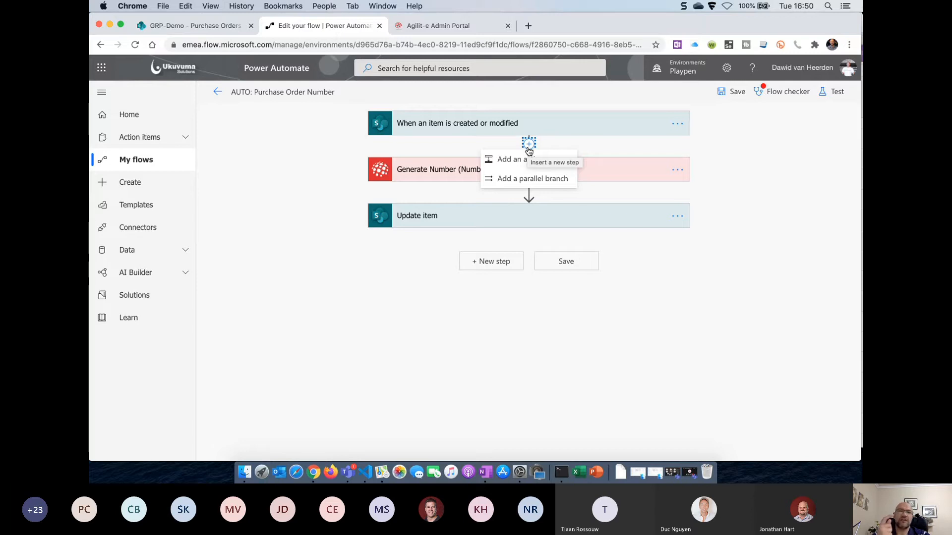
left_click(528, 149)
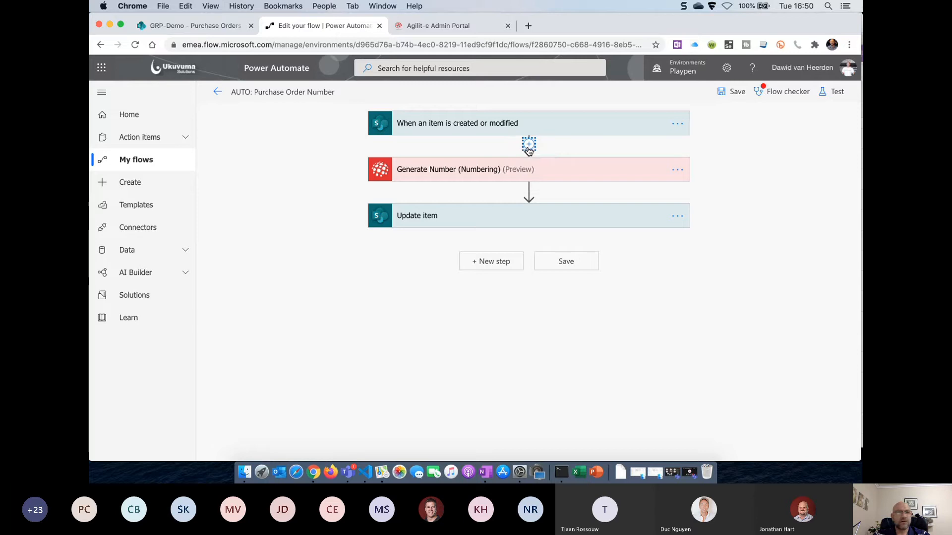
left_click(679, 126)
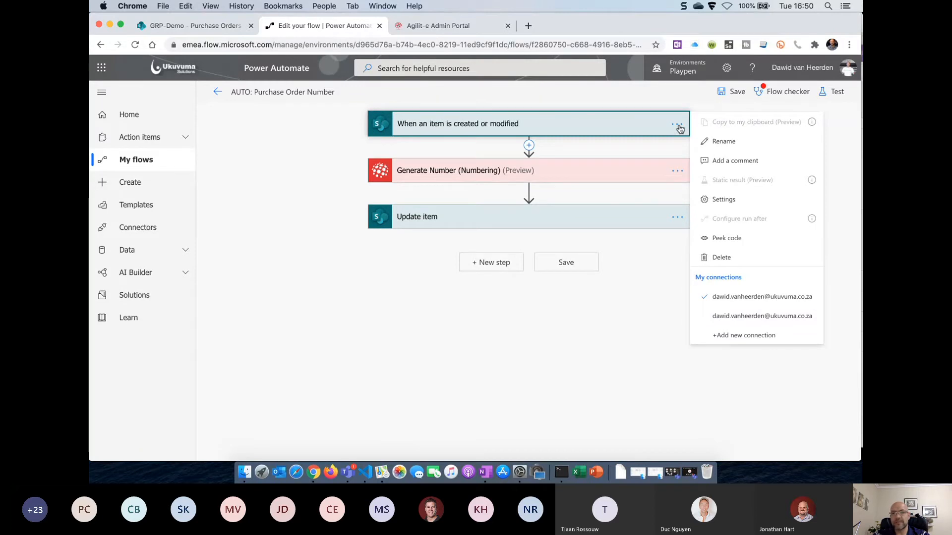
left_click(728, 201)
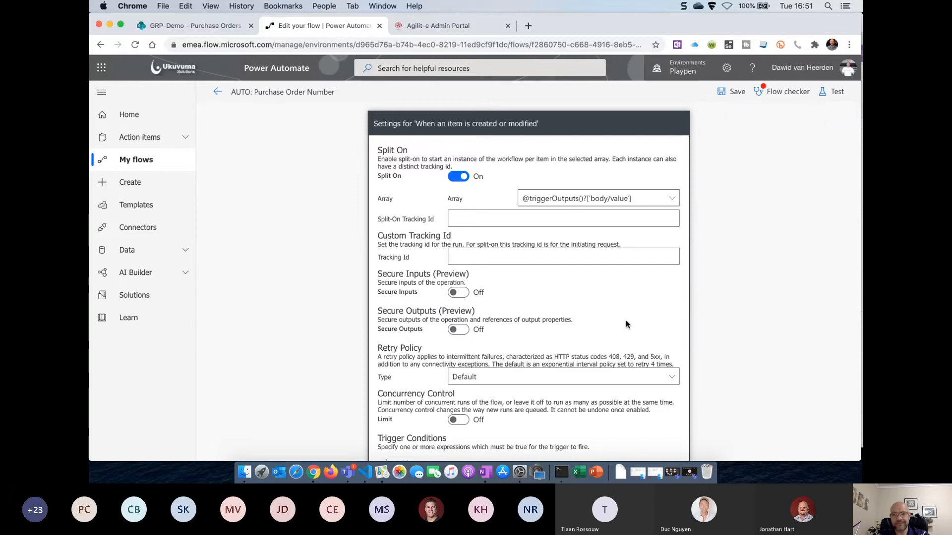
scroll(625, 322, "down", 5)
scroll(626, 325, "down", 1)
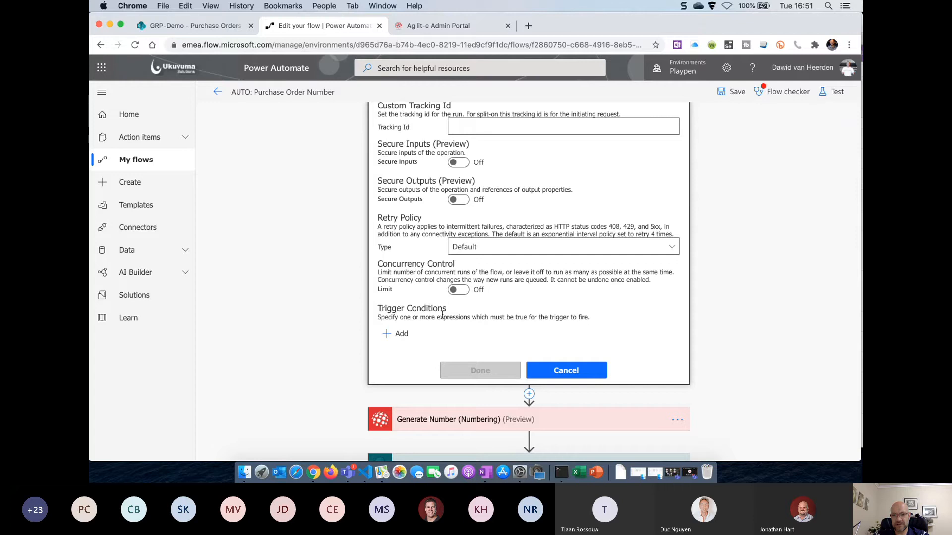
left_click(400, 335)
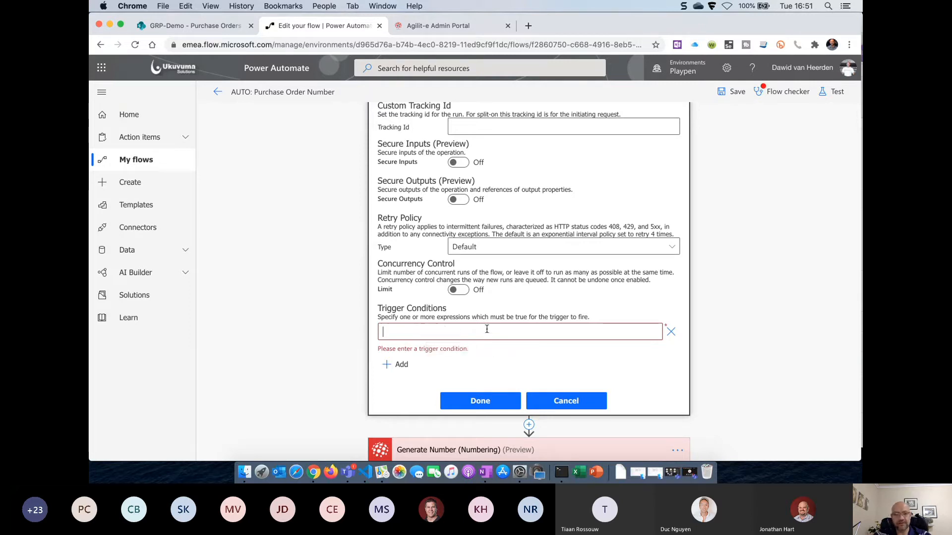
type("tigger")
key("BackSpace")
key("BackSpace")
key("BackSpace")
key("BackSpace")
key("BackSpace")
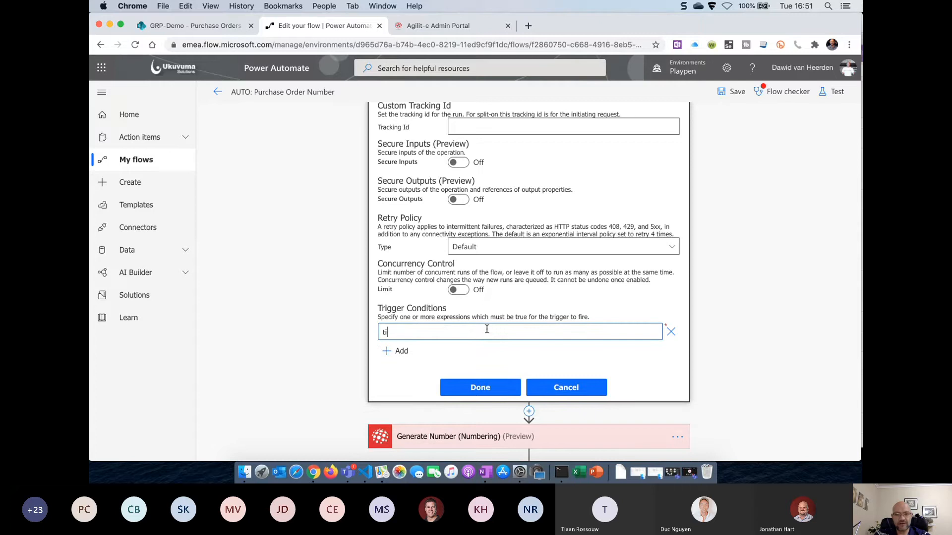
type("riggerbo")
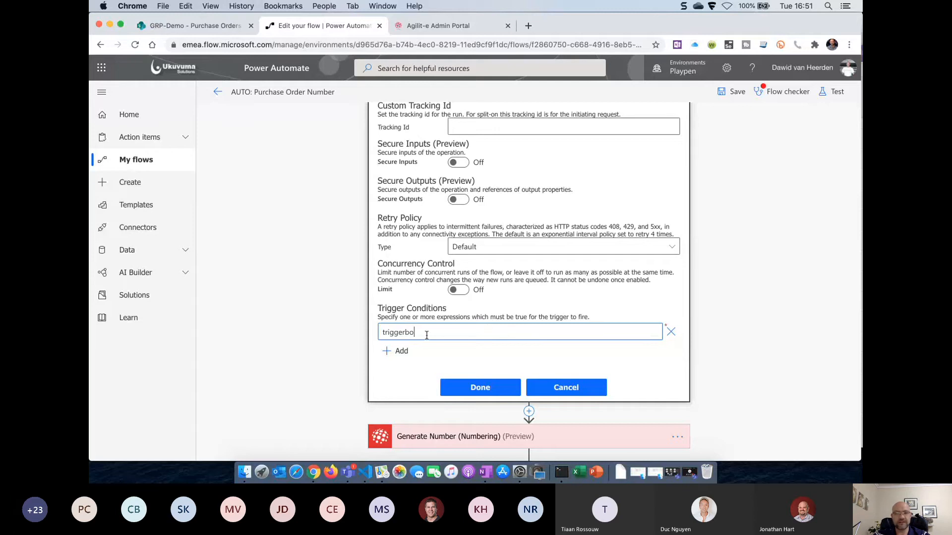
Discard the trigger setting changes and insert a Compose action after the trigger, ready for an expression input
left_click(576, 385)
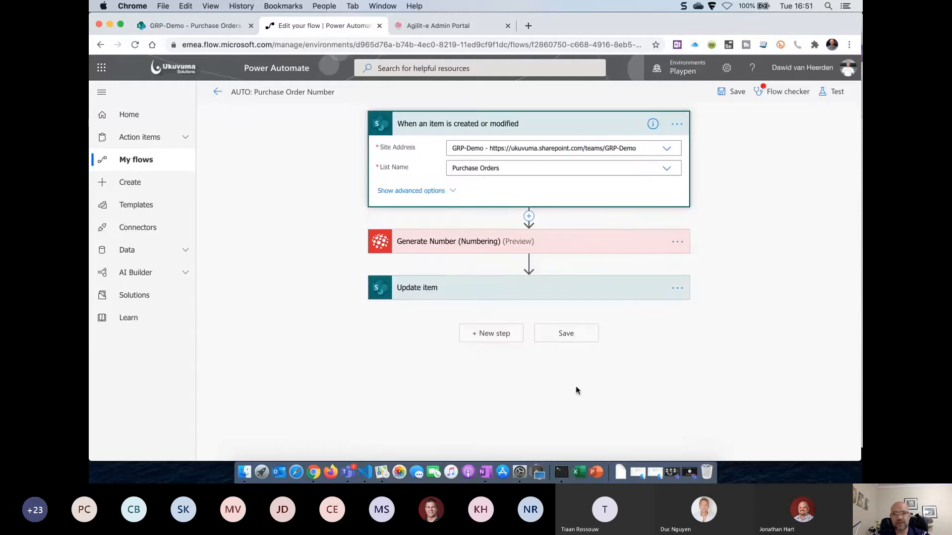
left_click(529, 216)
left_click(517, 230)
type("compose")
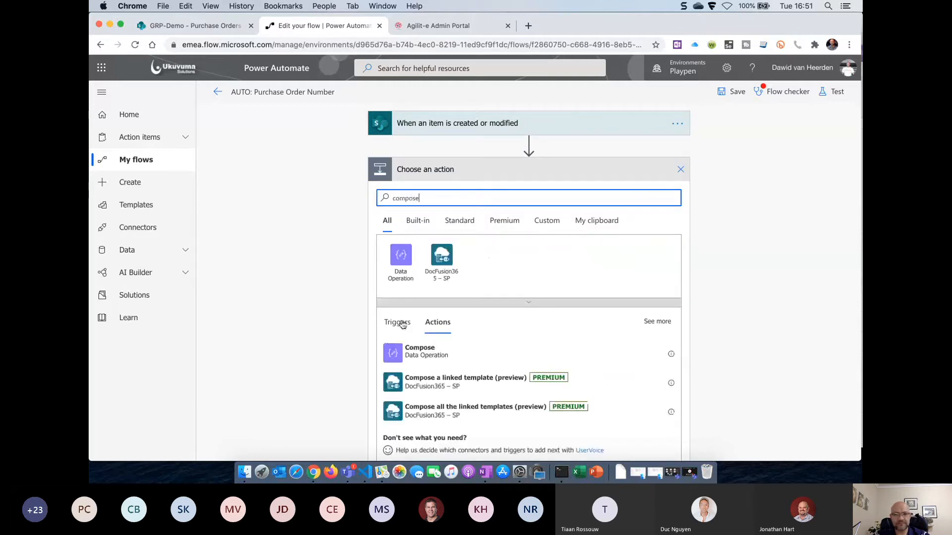
left_click(408, 356)
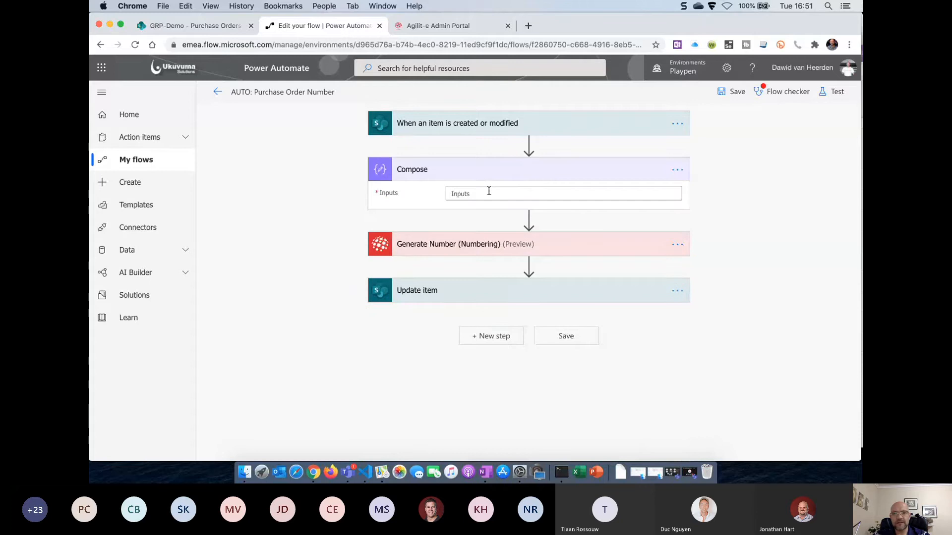
left_click(518, 193)
left_click(764, 214)
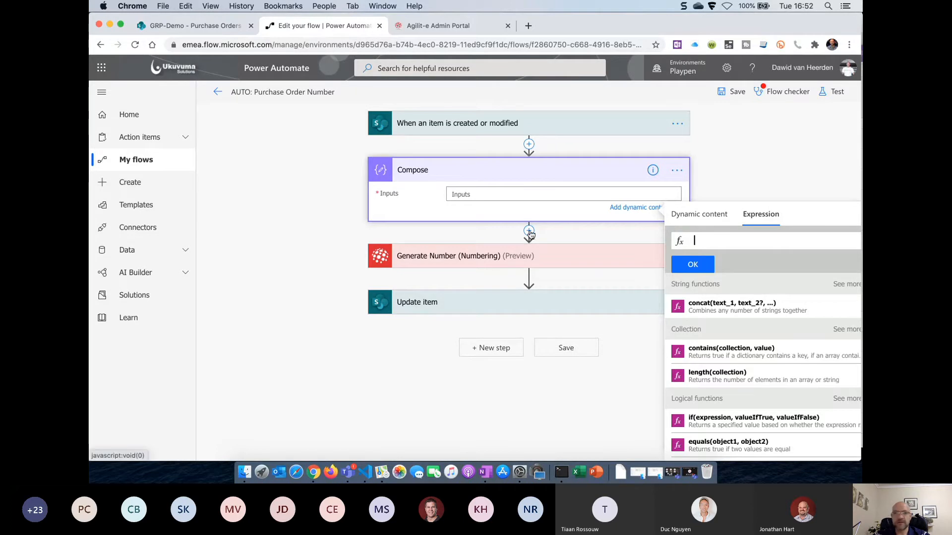
Delete the Generate Number step from the flow
left_click(614, 264)
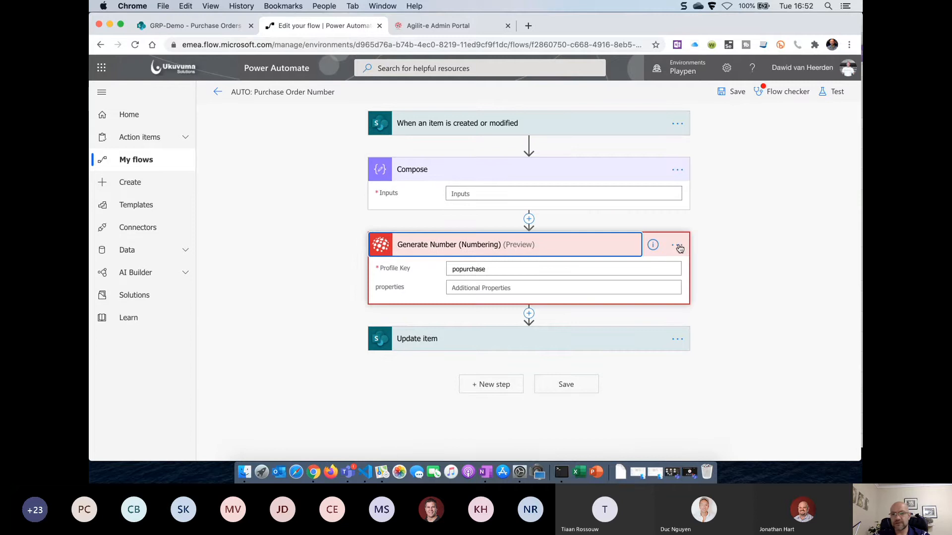
left_click(680, 249)
left_click(729, 378)
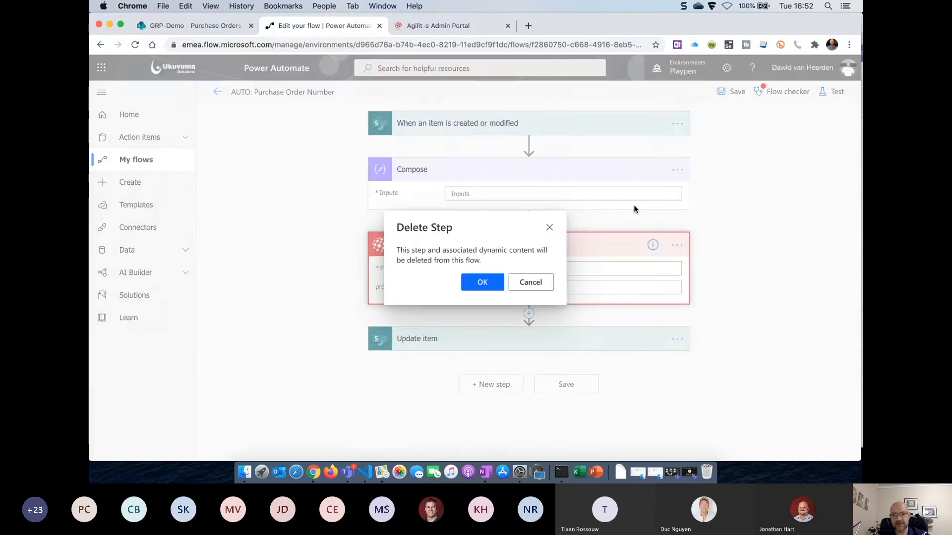
left_click(539, 284)
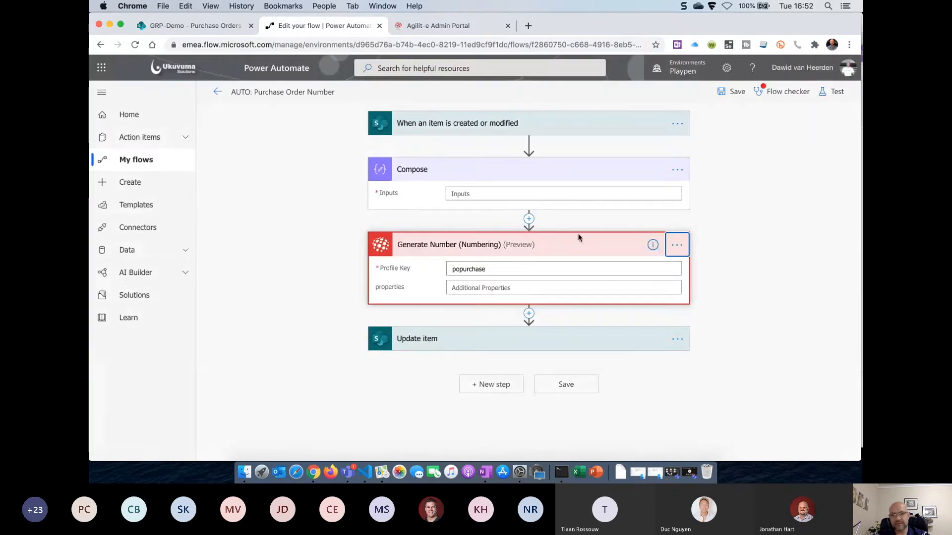
left_click(677, 245)
left_click(730, 379)
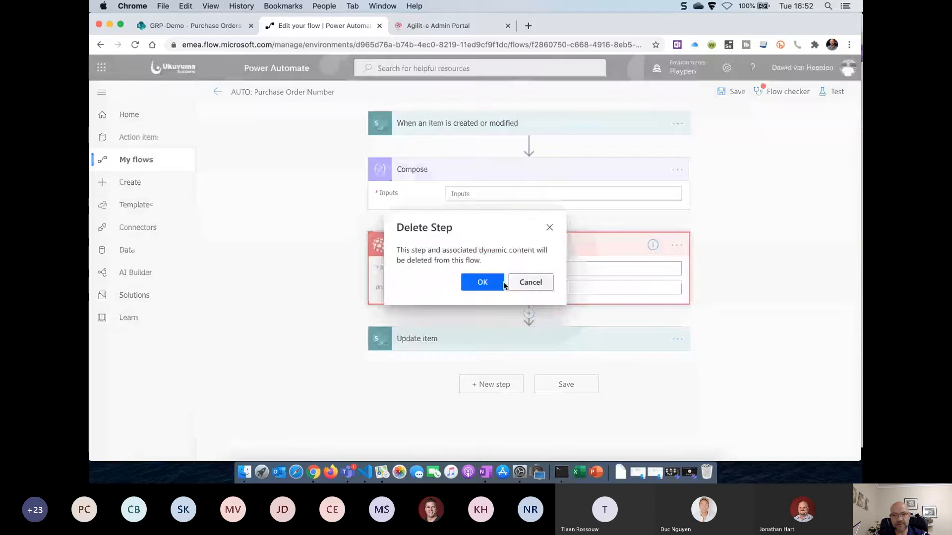
left_click(495, 283)
Delete the Update item step too, leaving the trigger and Compose
left_click(677, 245)
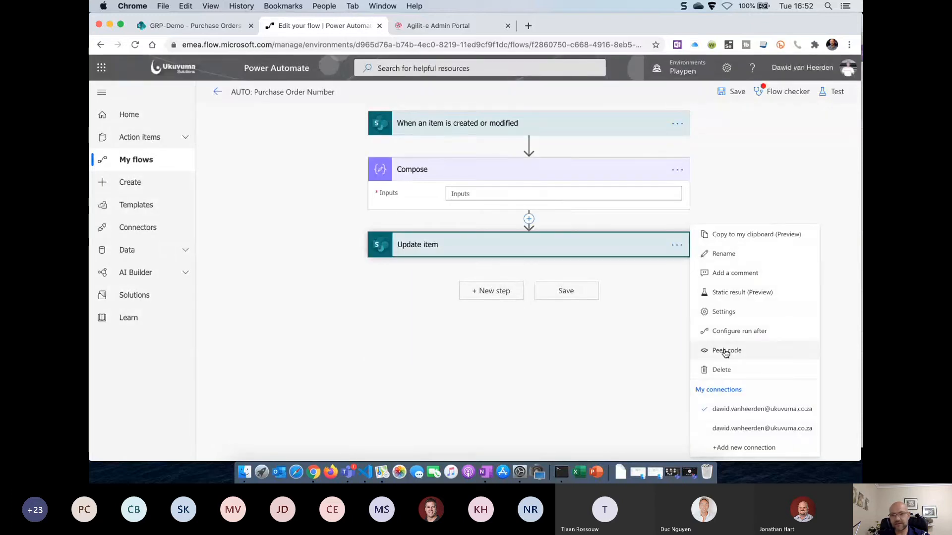
left_click(728, 371)
left_click(489, 282)
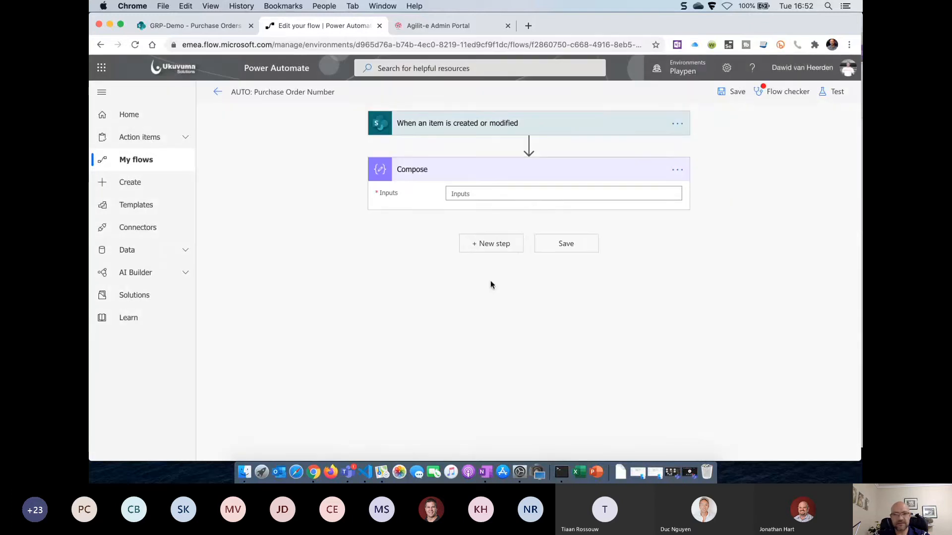
left_click(555, 195)
Set the Compose Inputs to triggerbody()?['PurchasedApproved'], adding the missing quote to make it valid
left_click(757, 217)
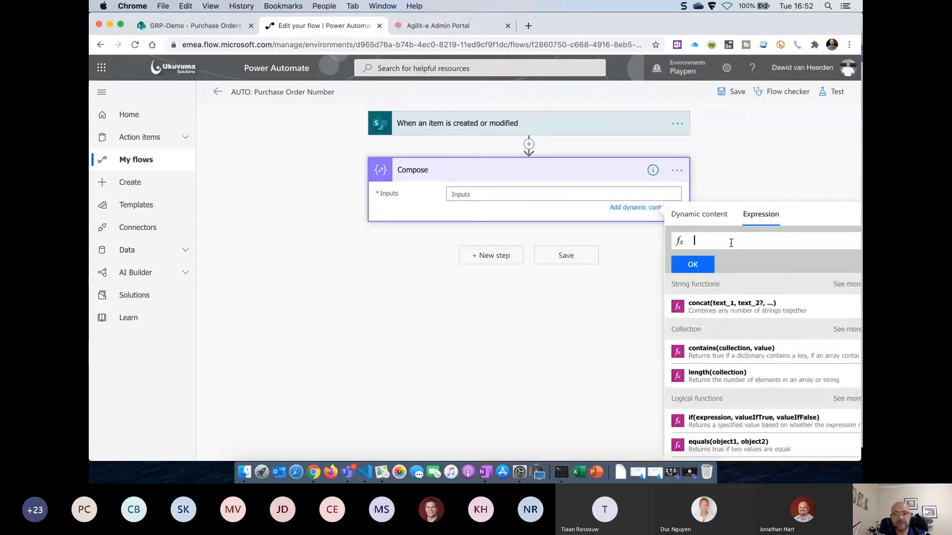
type("triggerbody()")
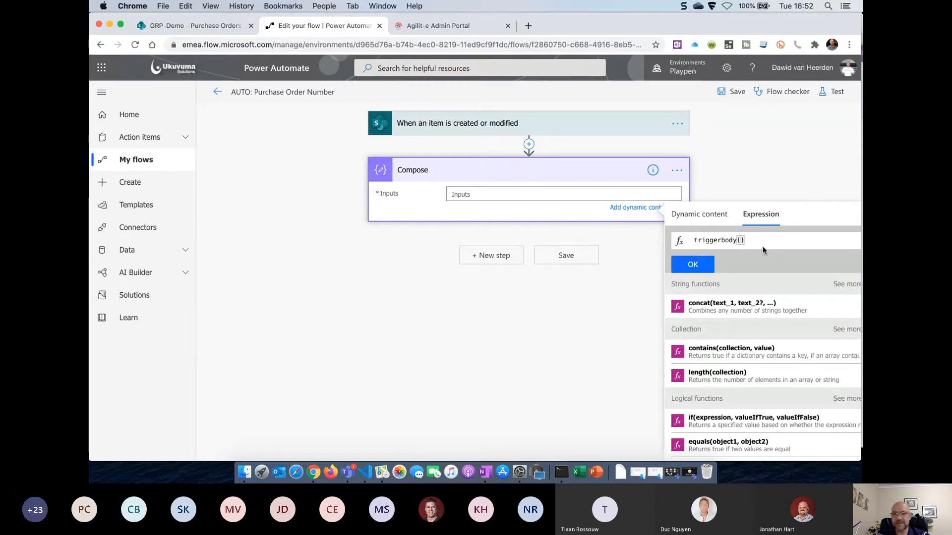
type("?[PurchasedA")
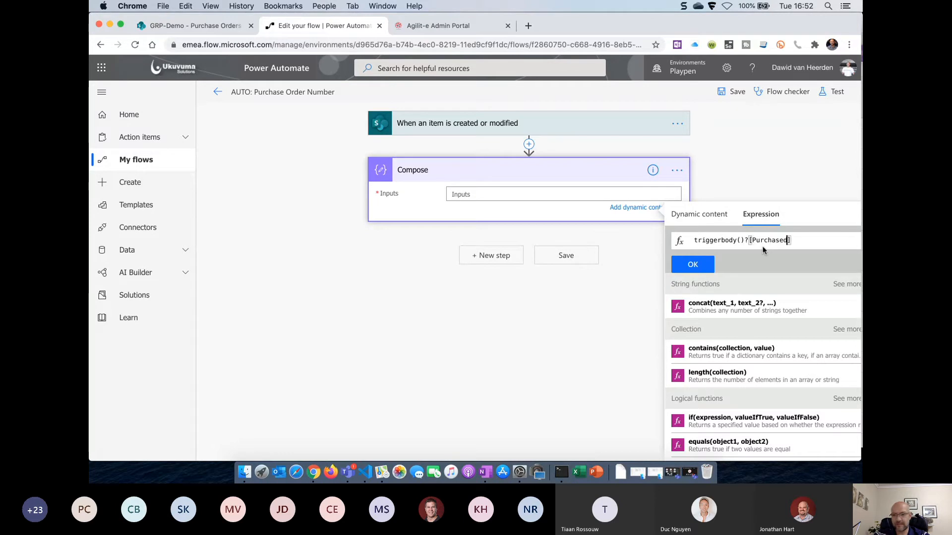
type("pproved'")
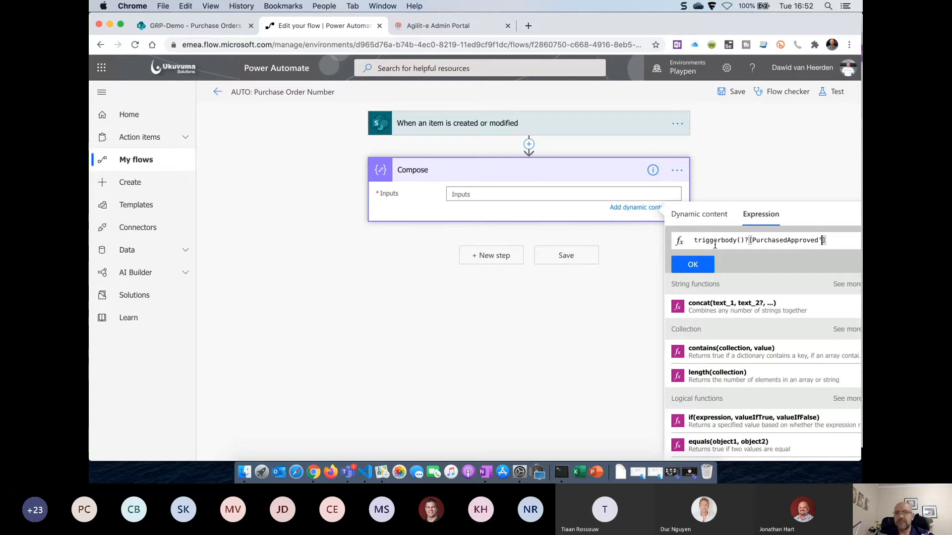
left_click(700, 266)
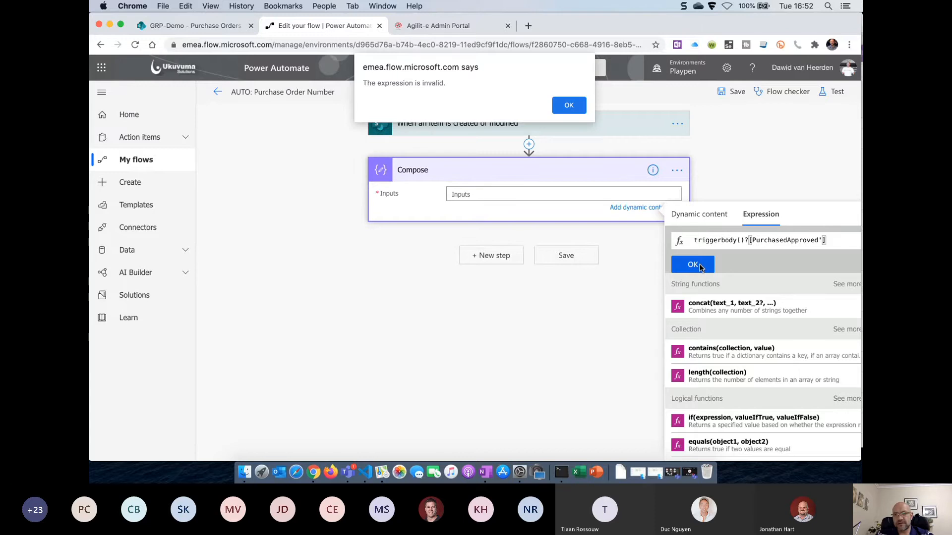
left_click(573, 109)
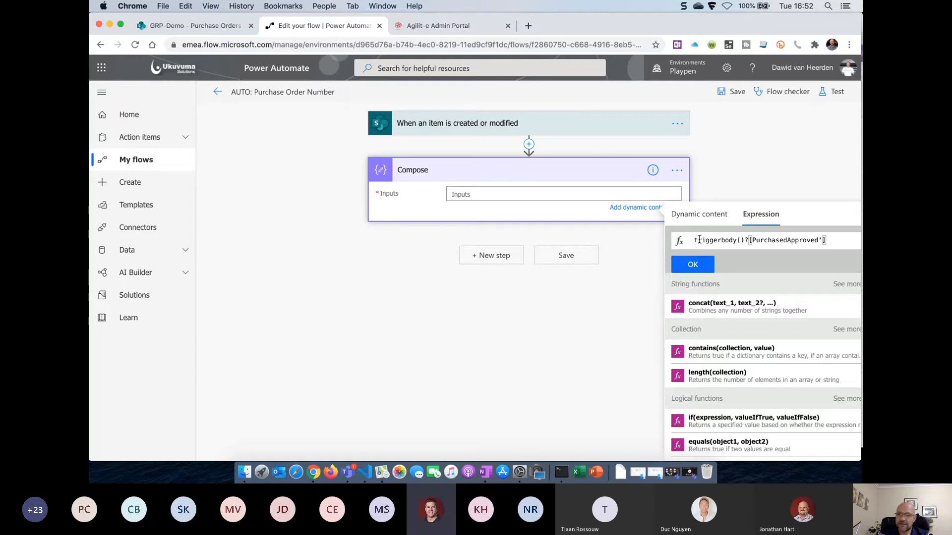
left_click(751, 241)
type("'")
left_click(692, 265)
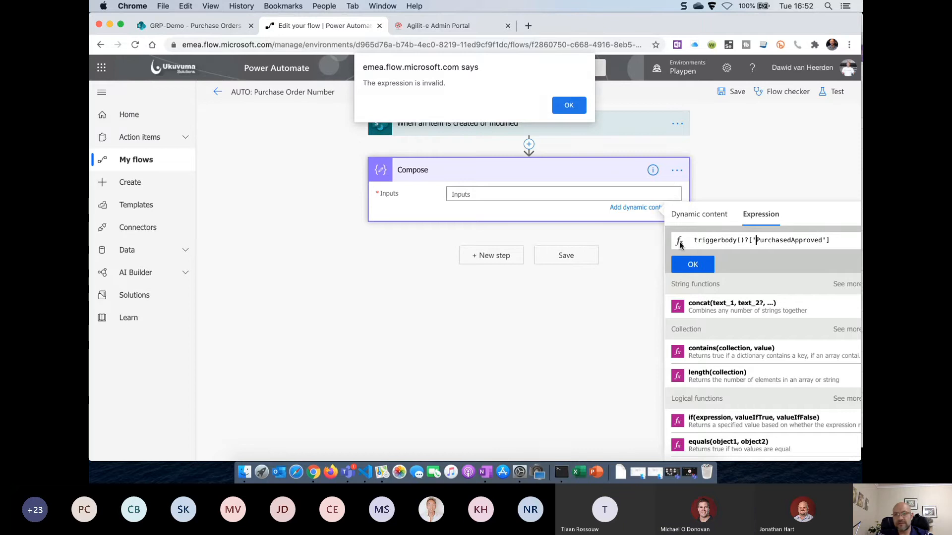
left_click(567, 104)
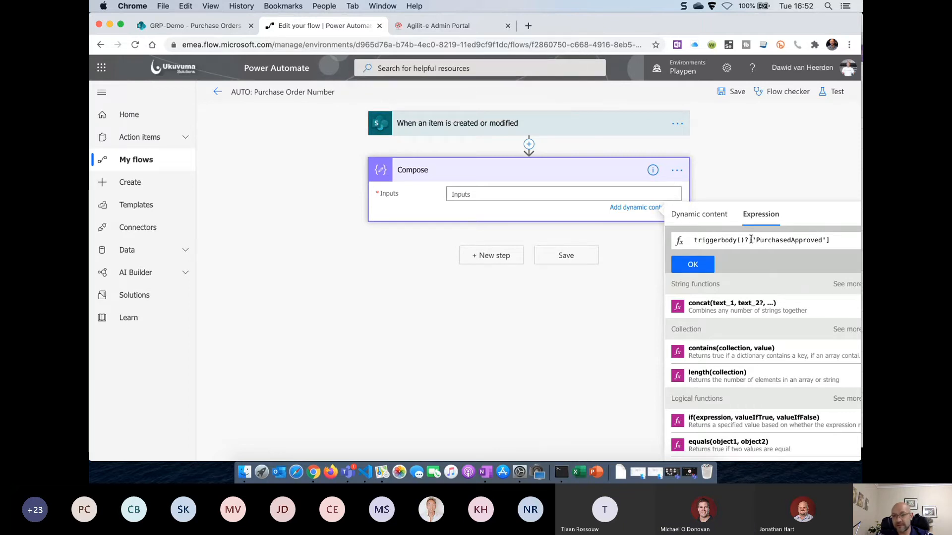
left_click(693, 266)
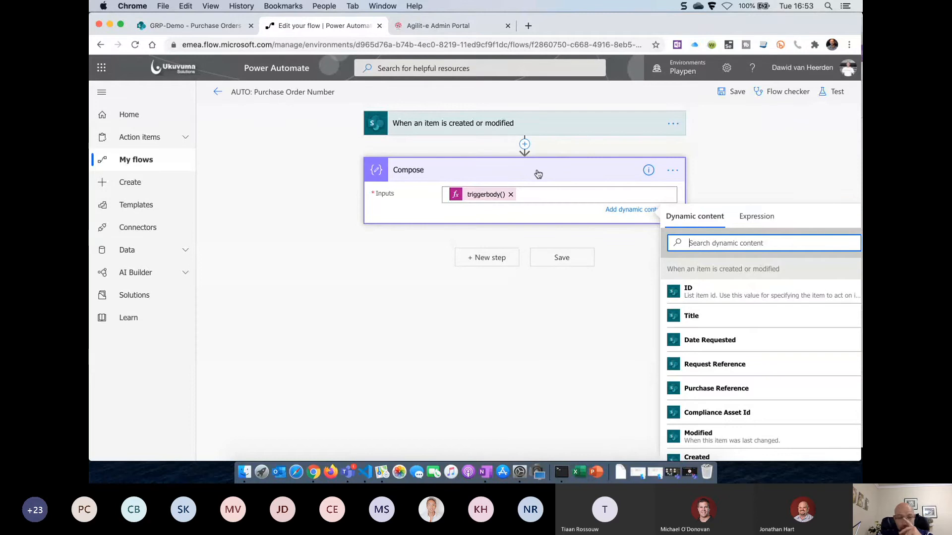
Save the flow and retest it with the latest run's data; Compose outputs false
left_click(502, 179)
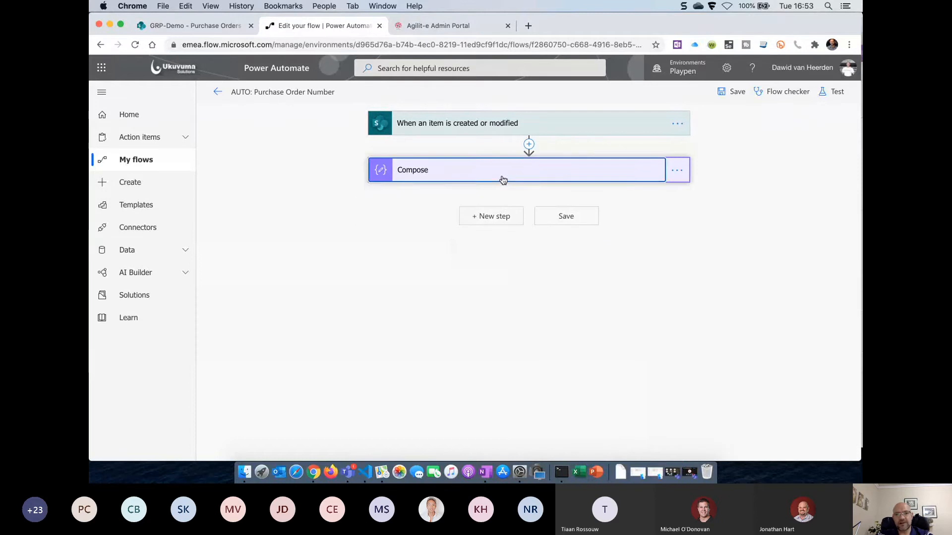
left_click(731, 92)
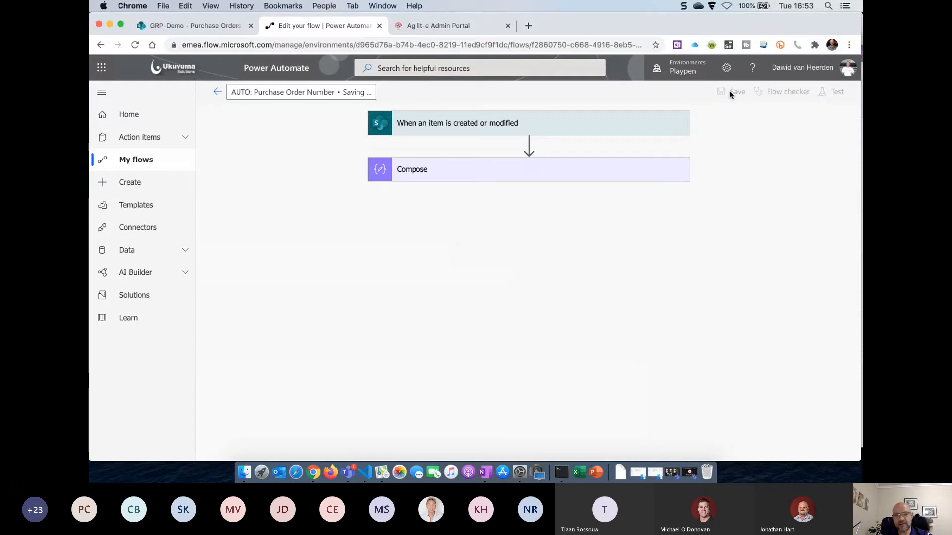
left_click(837, 94)
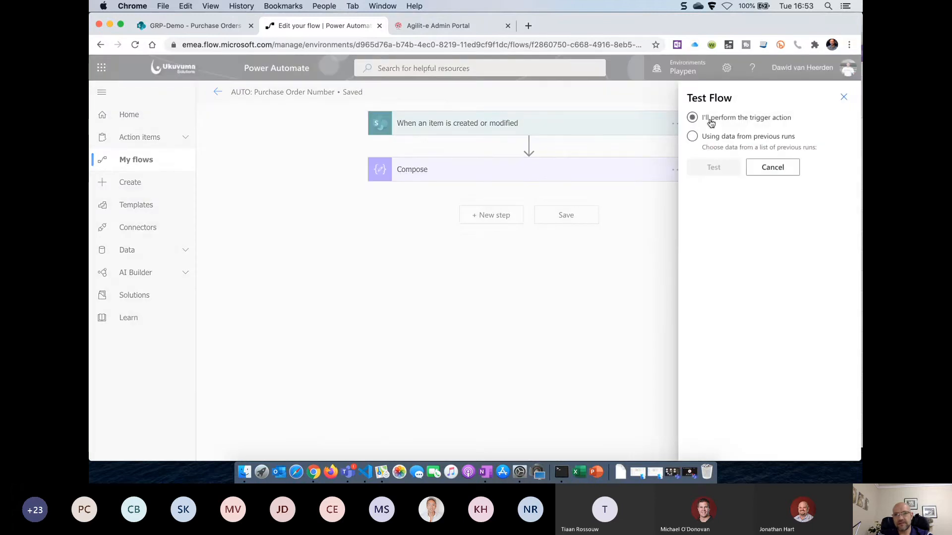
left_click(694, 136)
left_click(710, 168)
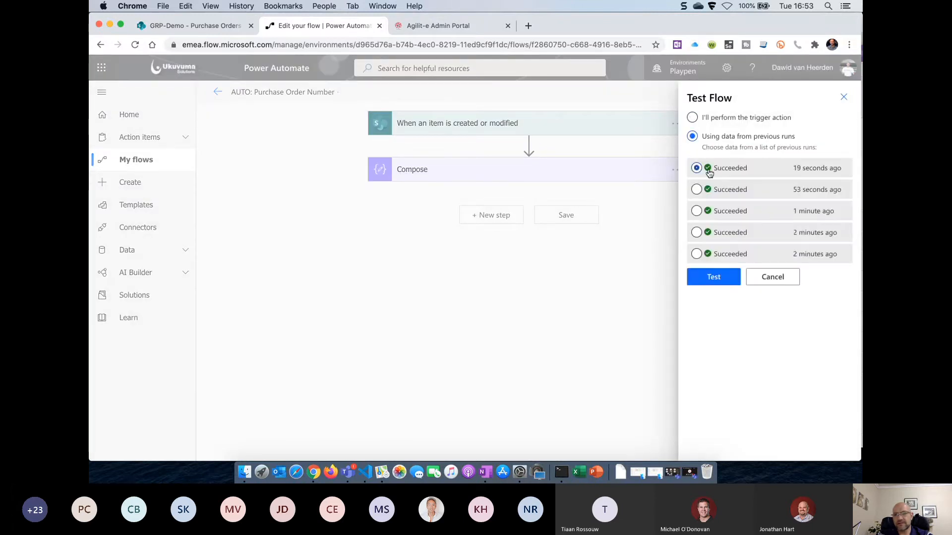
left_click(711, 278)
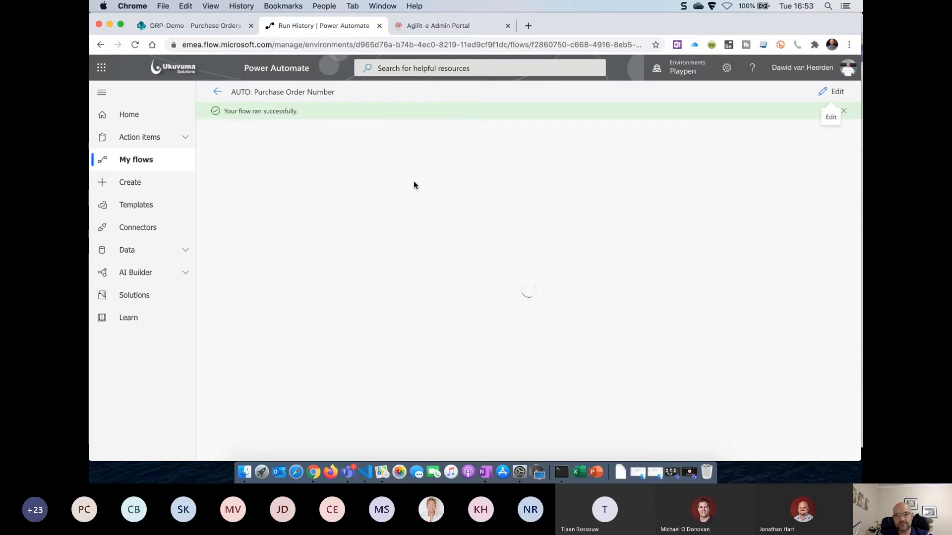
left_click(436, 202)
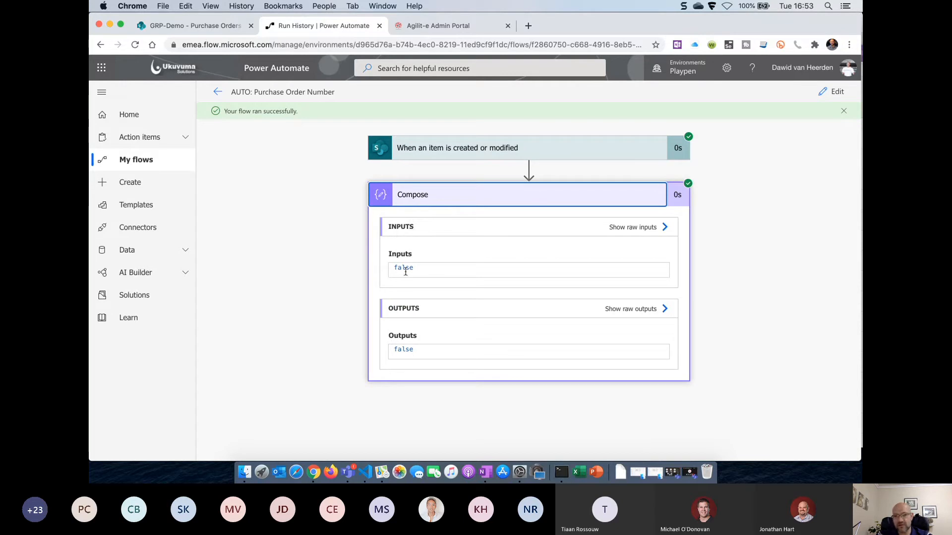
left_click(833, 92)
Wrap the Compose expression as equals(triggerbody()?['PurchasedApproved'],true)
left_click(493, 173)
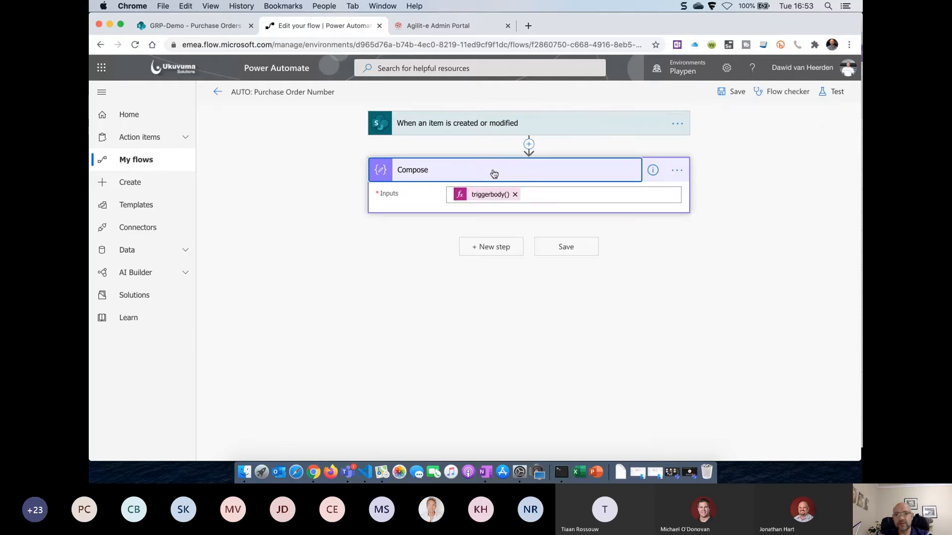
left_click(496, 195)
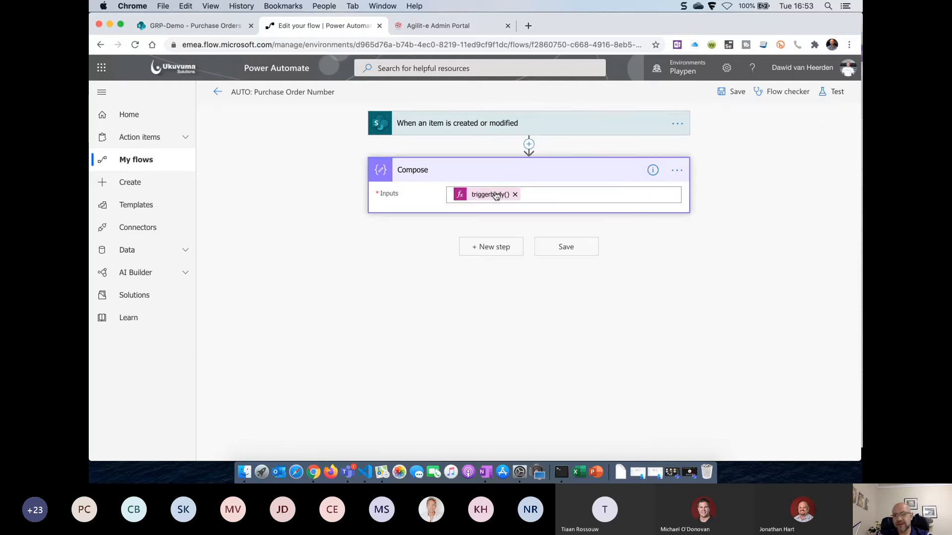
triple_click(786, 247)
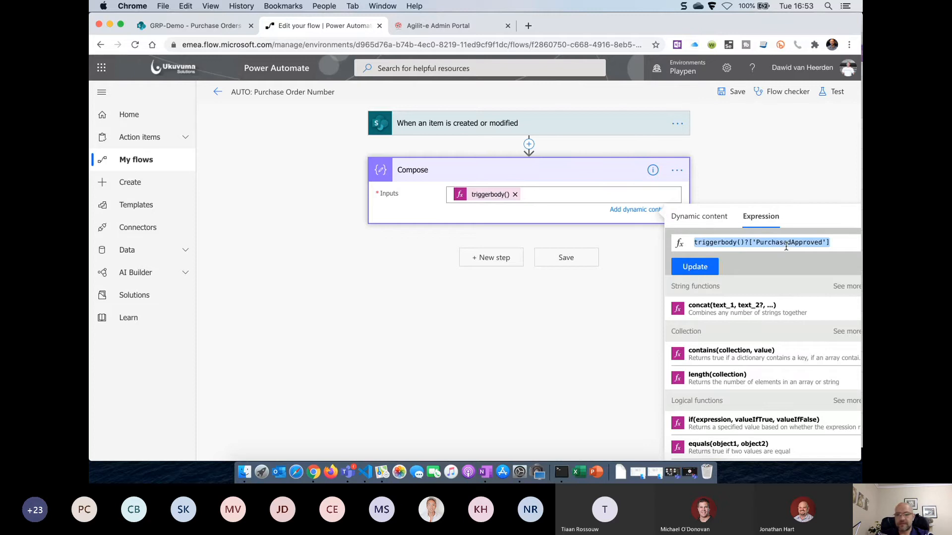
key("Left")
type("equals(")
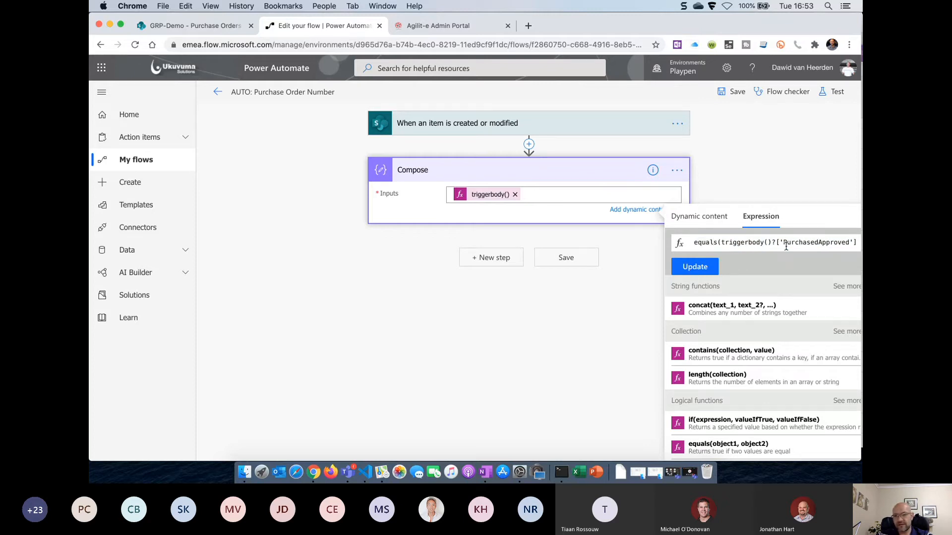
key("End")
type(",")
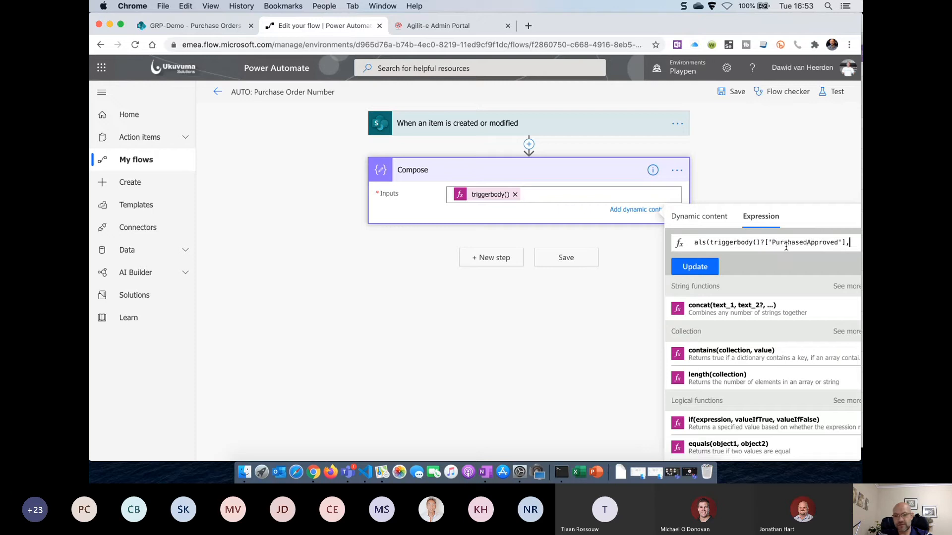
type("true)")
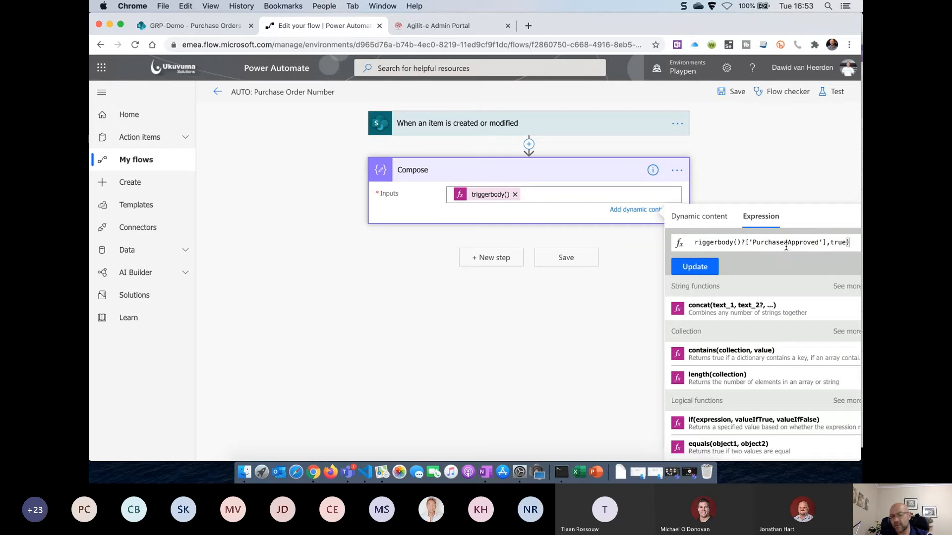
left_click(703, 269)
Save and test the flow with earlier run data, checking the Compose result
left_click(733, 96)
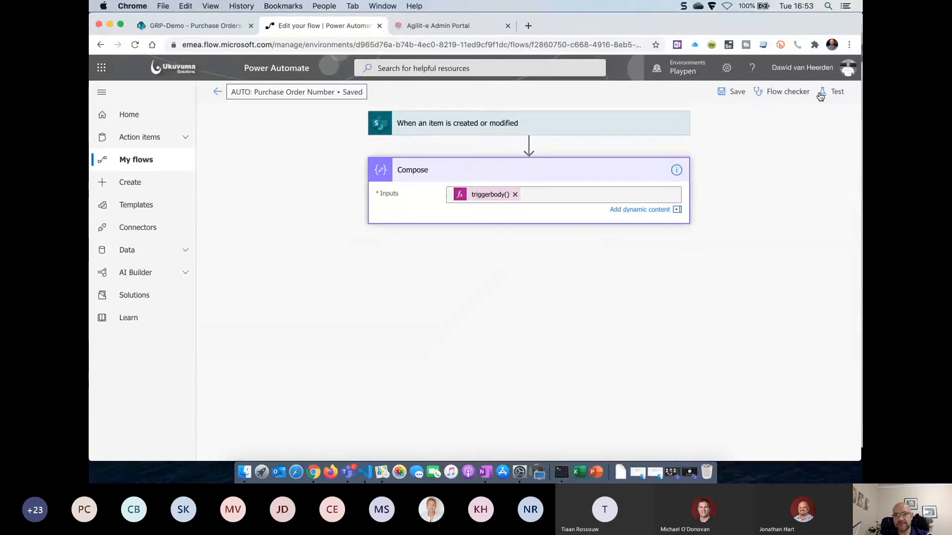
left_click(833, 91)
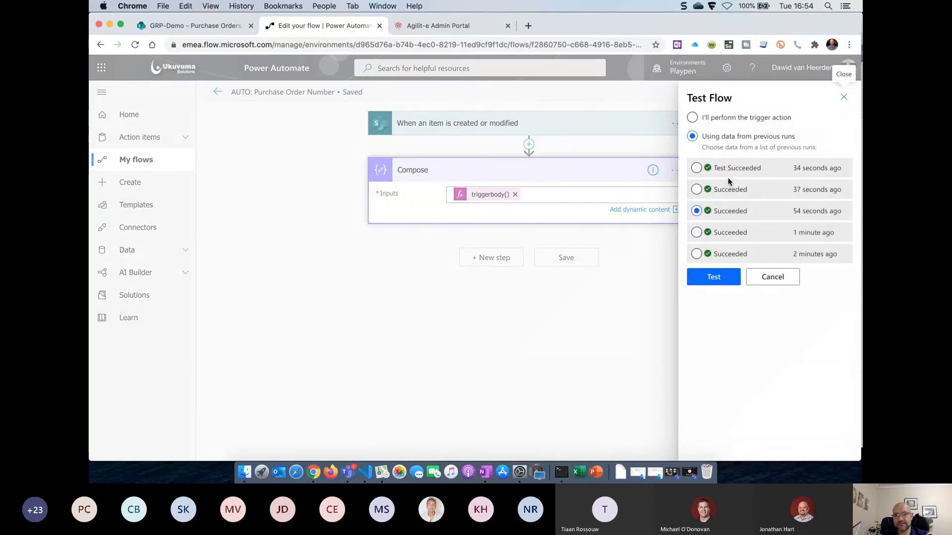
left_click(728, 171)
left_click(712, 278)
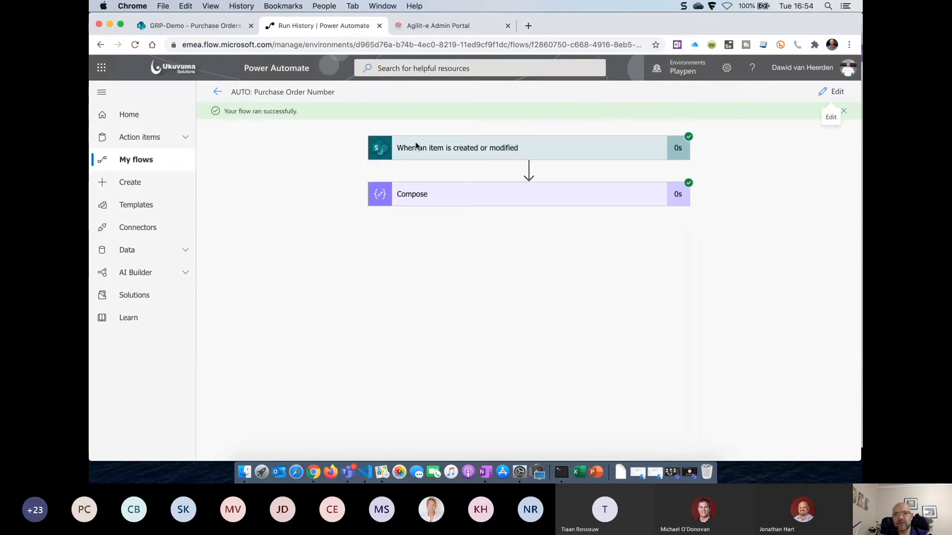
left_click(506, 206)
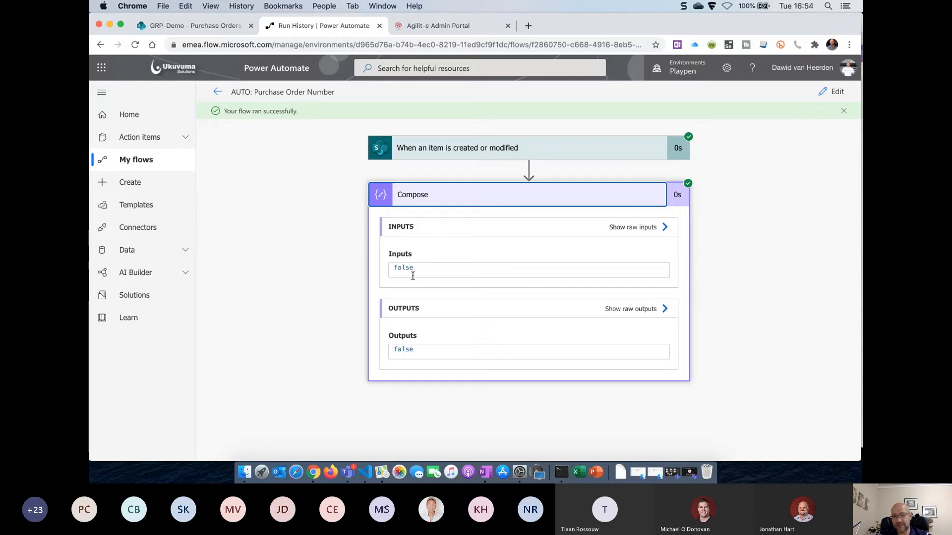
Copy the PurchasedApproved lookup and remove the triggerbody() token from Compose Inputs
left_click(838, 92)
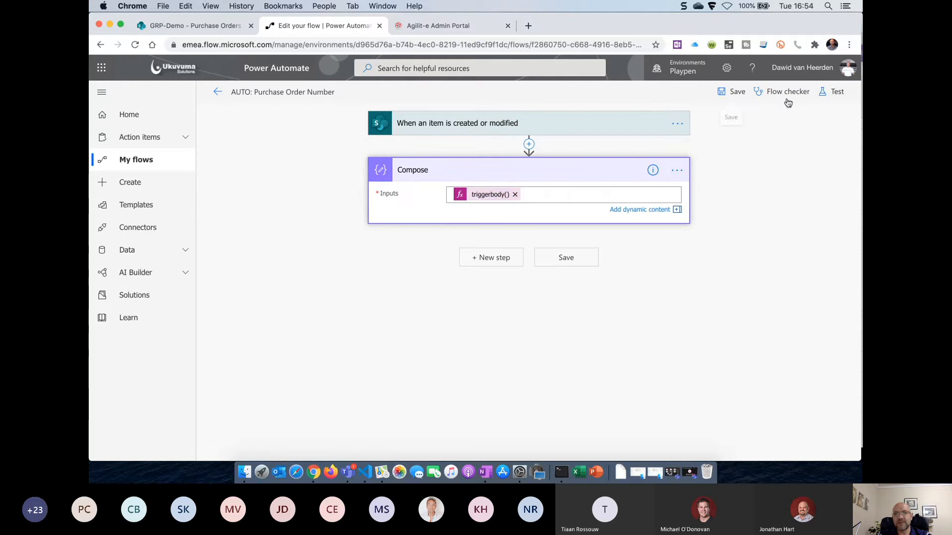
left_click(498, 196)
left_click(840, 241)
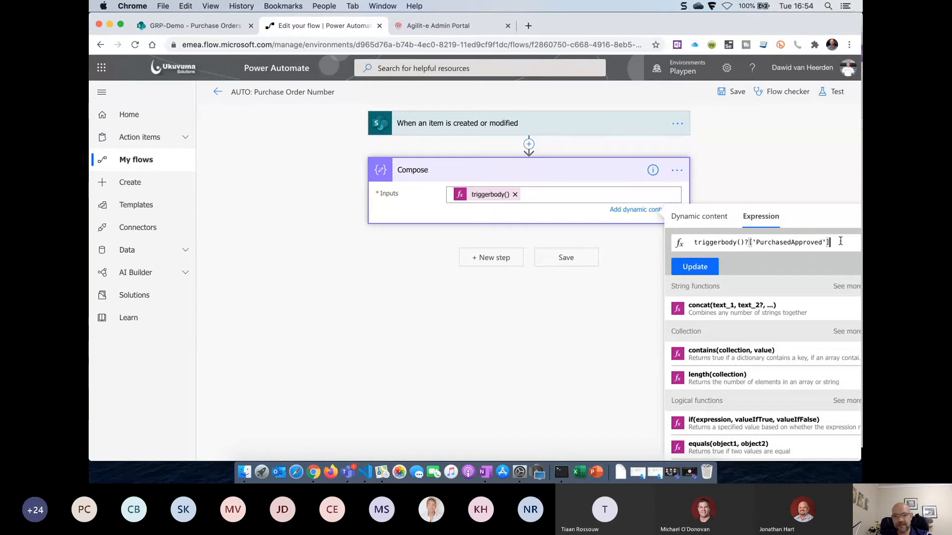
key("super+a")
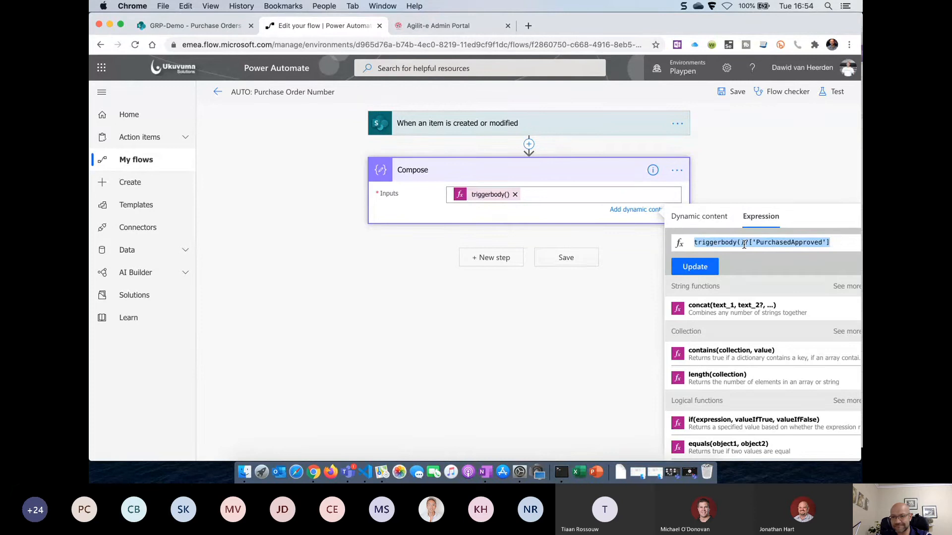
left_click(842, 243)
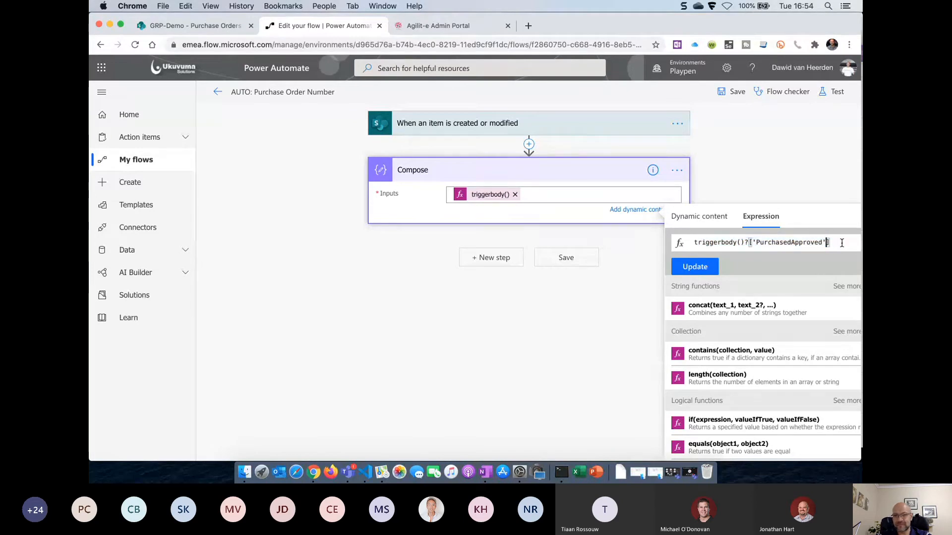
key("Left")
key("Left")
key("Left")
key("Left")
key("Left")
key("Left")
key("Left")
key("Left")
key("Left")
key("Left")
key("Left")
key("Left")
key("Left")
key("Left")
key("Left")
key("Left")
key("Left")
key("Left")
key("Left")
key("Left")
key("Left")
key("Left")
key("Left")
key("Left")
key("Left")
key("Left")
key("Left")
key("Left")
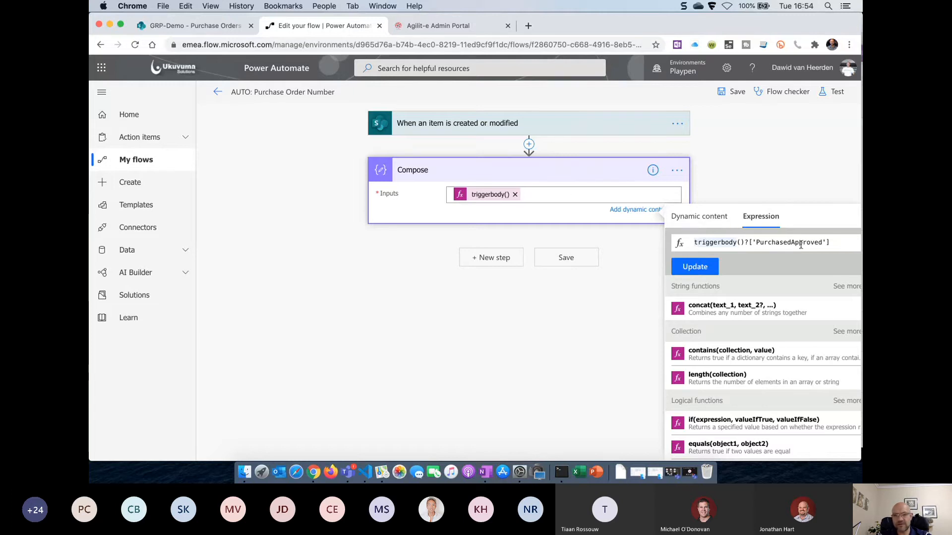
left_click_drag(694, 243, 831, 243)
key("super+c")
left_click(800, 212)
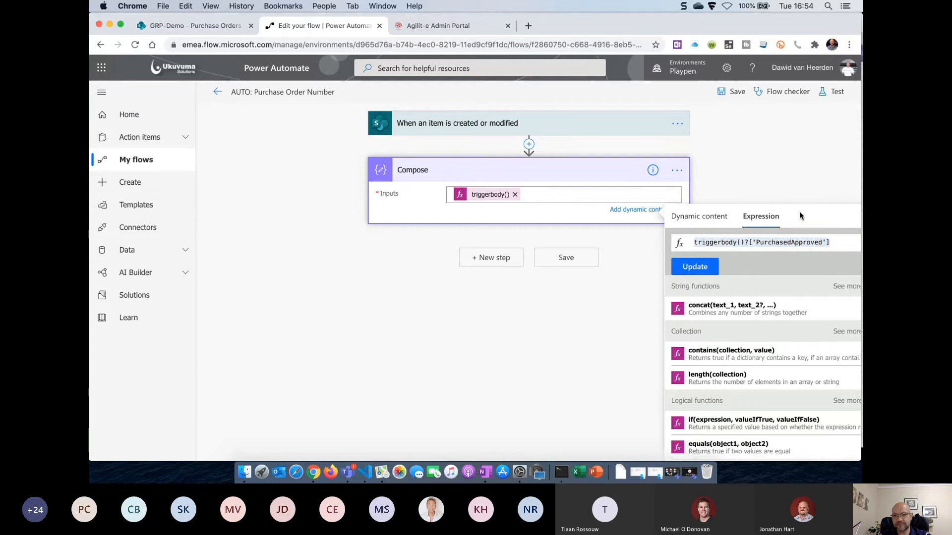
left_click(515, 195)
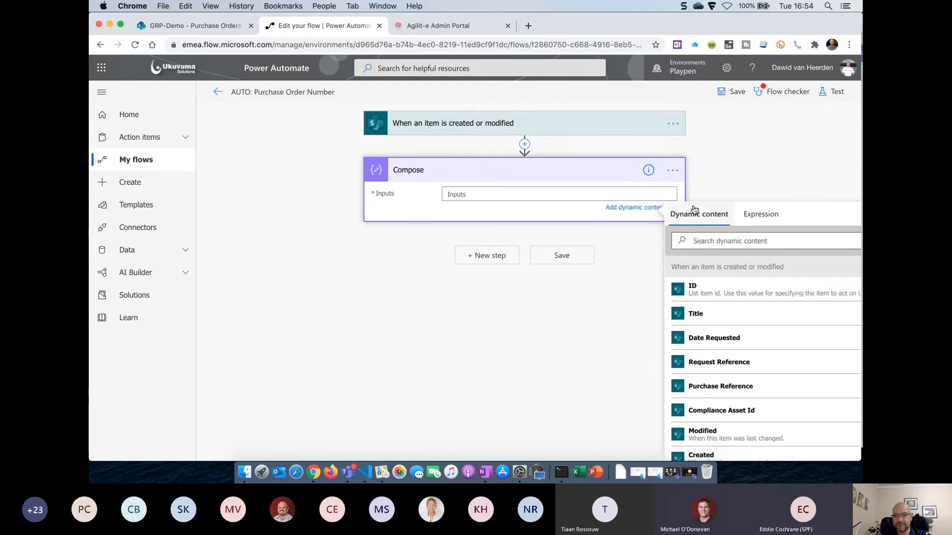
Enter equals(triggerbody()?['PurchasedApproved'],true) as the new Compose expression
left_click(759, 215)
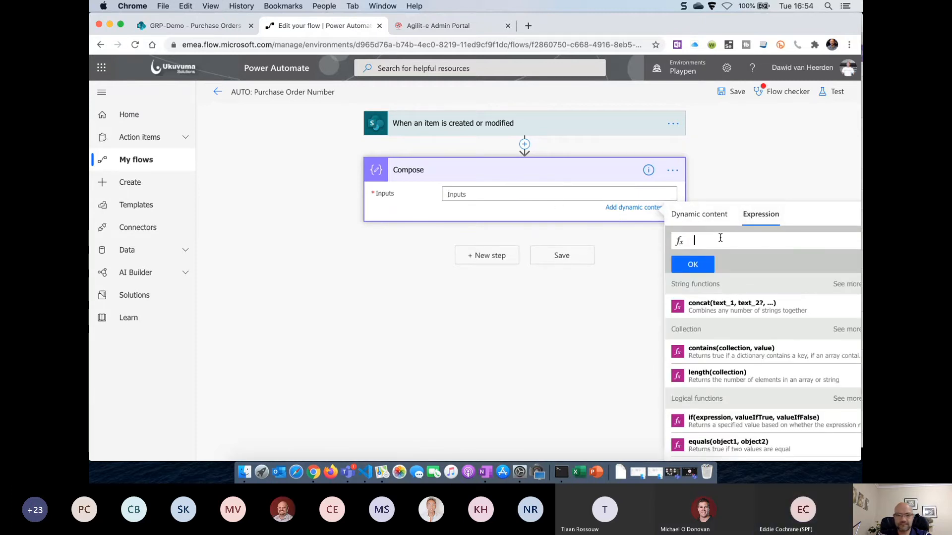
type("equals(")
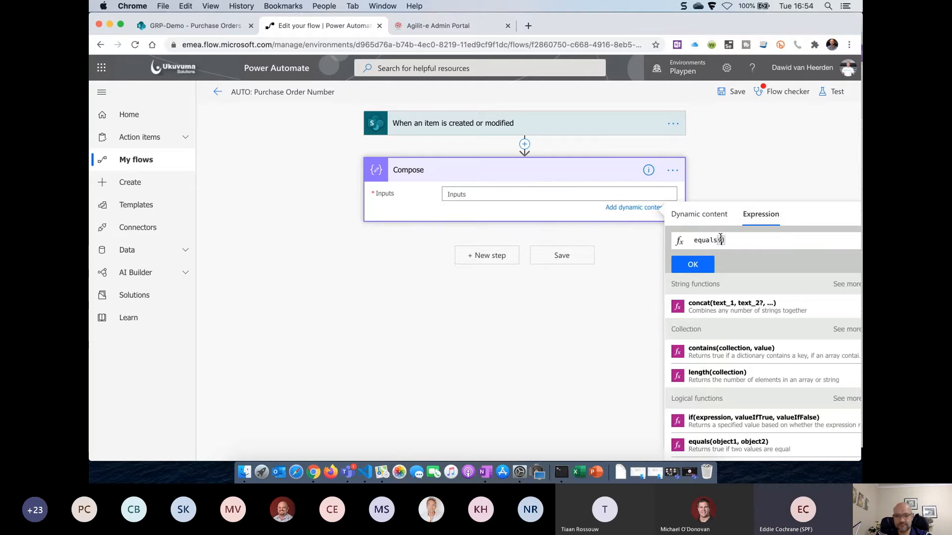
key("super+v")
type(",tr")
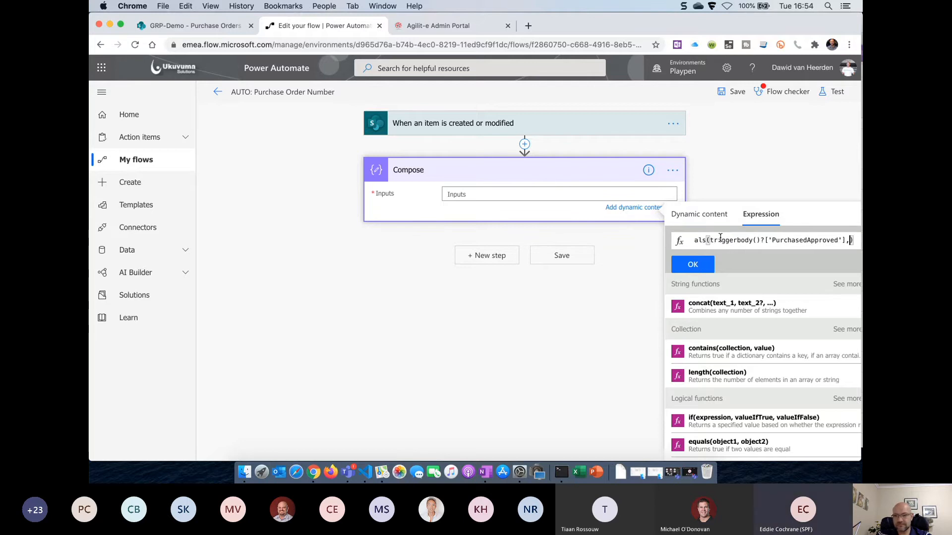
type("ue")
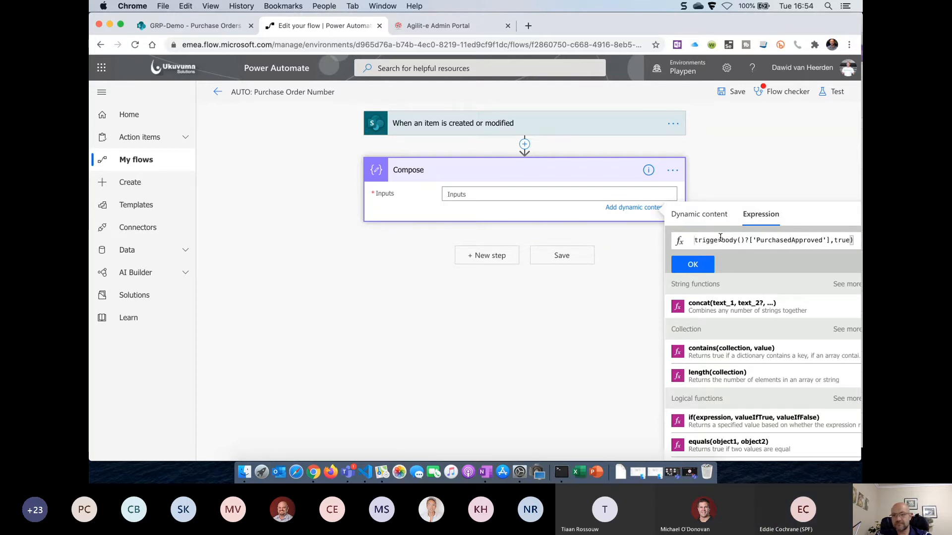
left_click(694, 265)
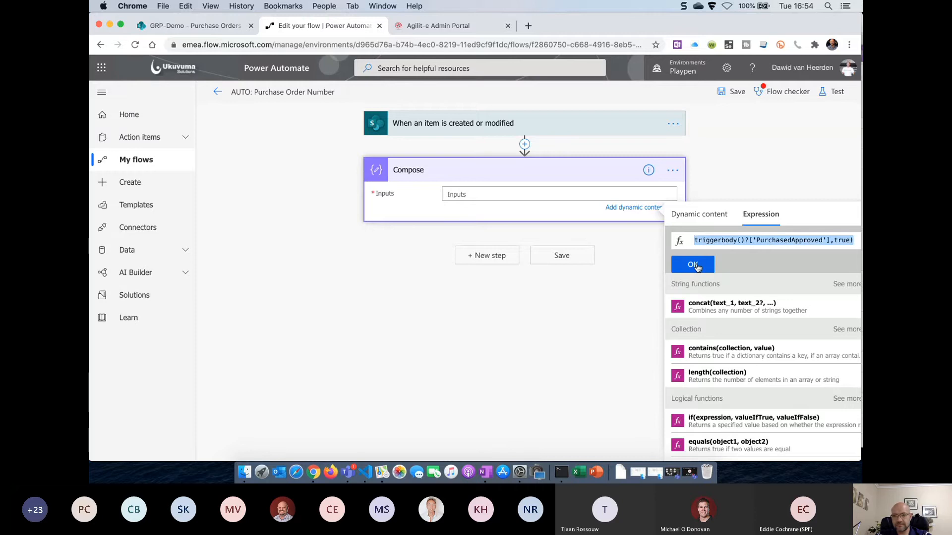
left_click(574, 107)
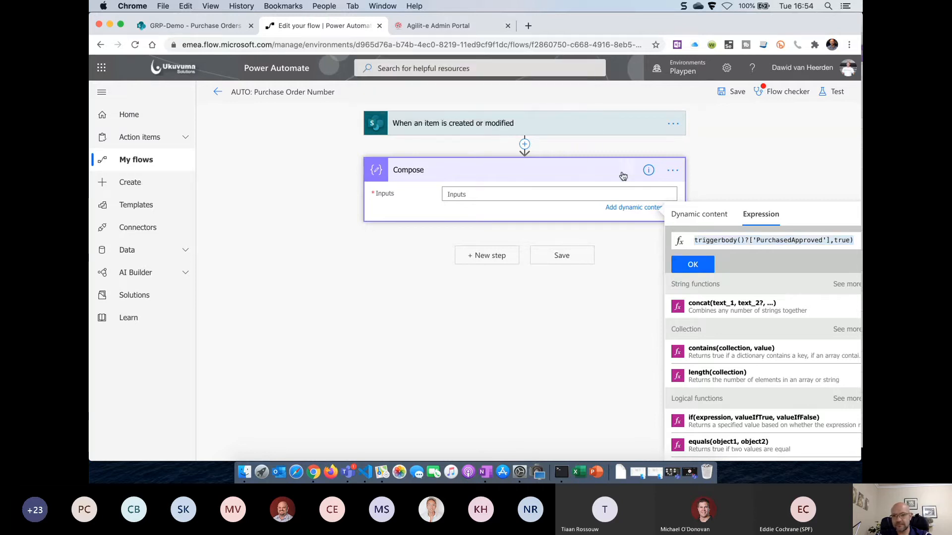
left_click(692, 265)
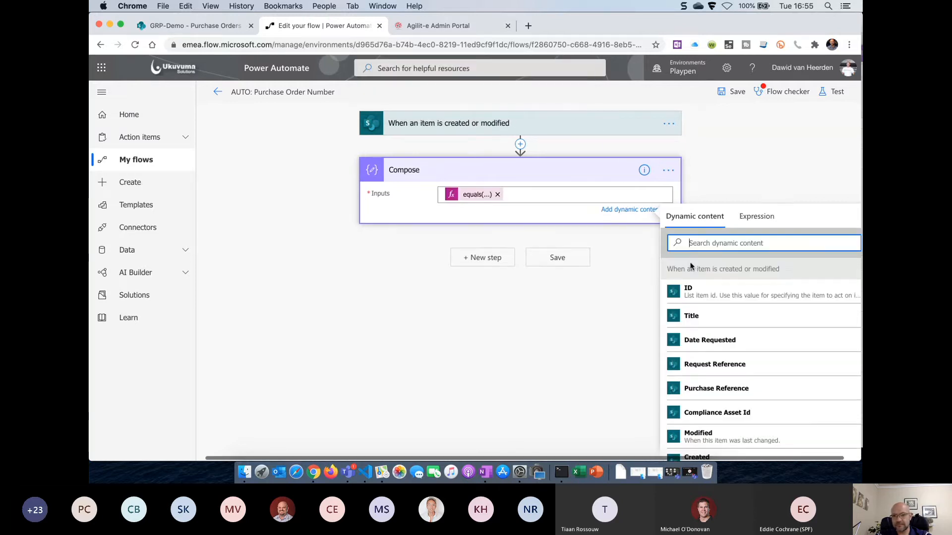
Save and retest the flow with previous run data; Compose still returns false
left_click(738, 98)
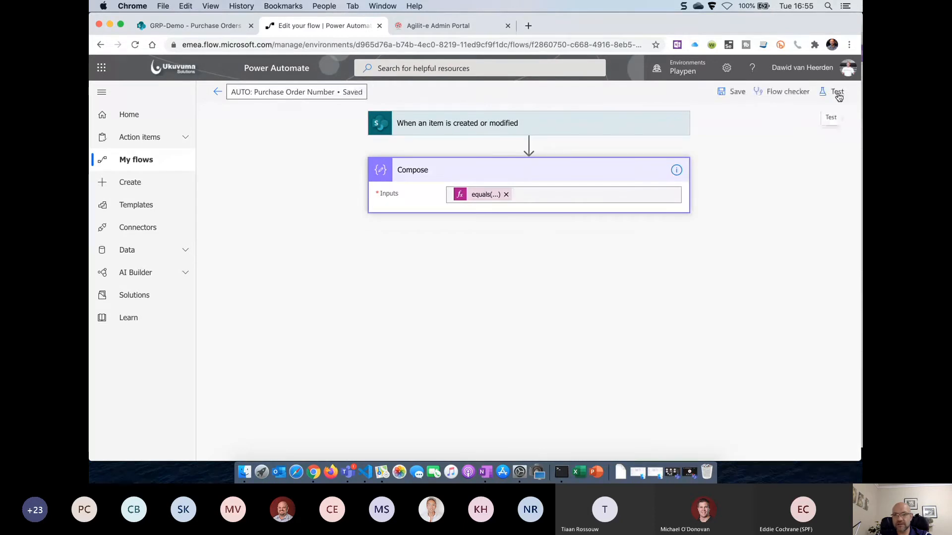
left_click(836, 93)
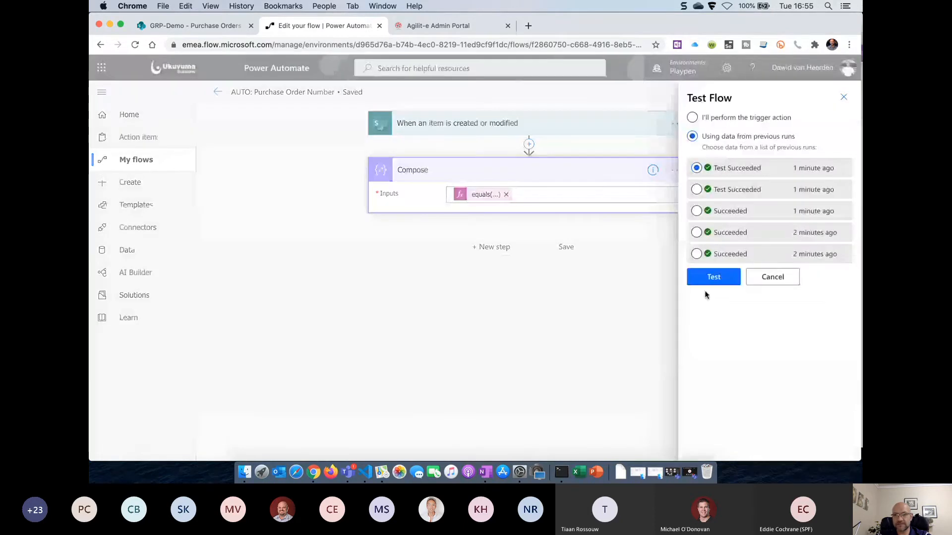
left_click(720, 276)
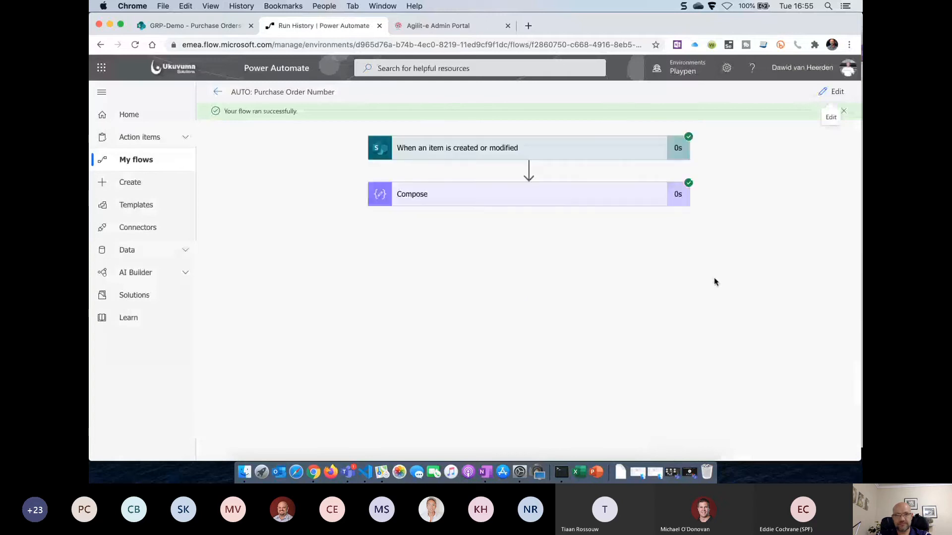
left_click(477, 194)
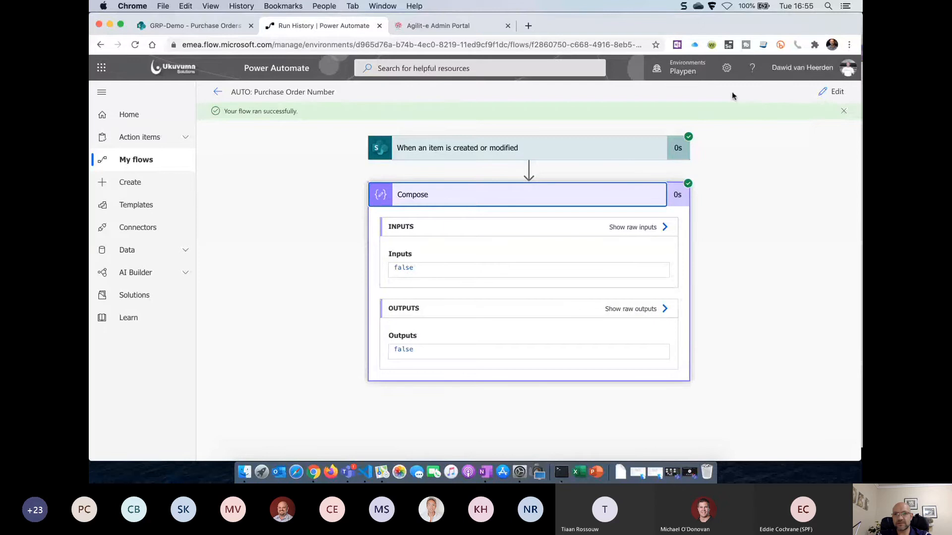
left_click(832, 92)
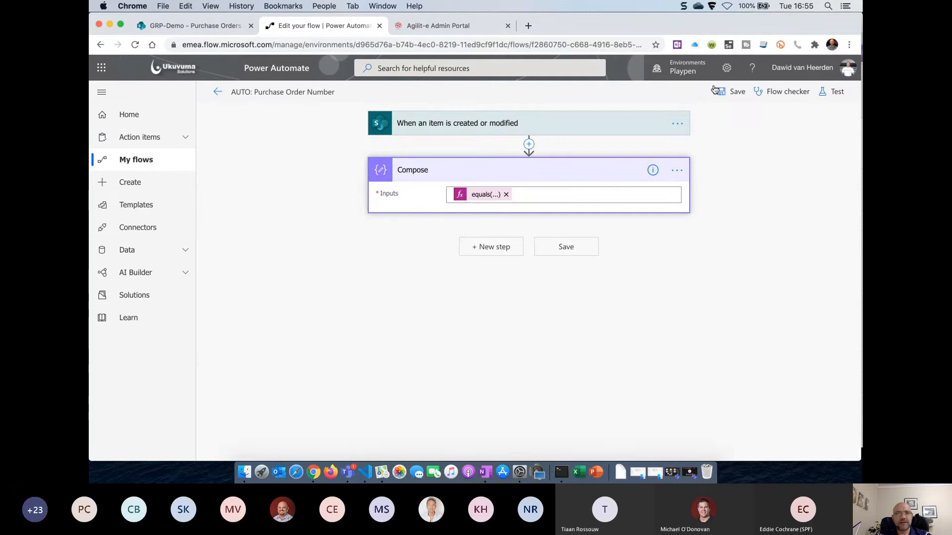
Paste the equals expression as a new trigger condition in the SharePoint trigger settings
left_click(679, 126)
left_click(724, 199)
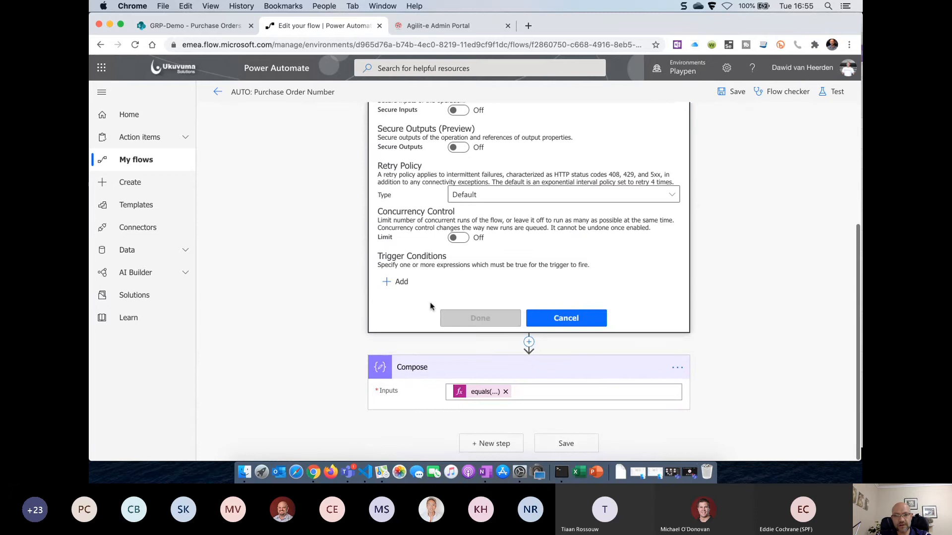
left_click(397, 282)
type("equals(triggerbody()?['PurchasedApproved'],true)")
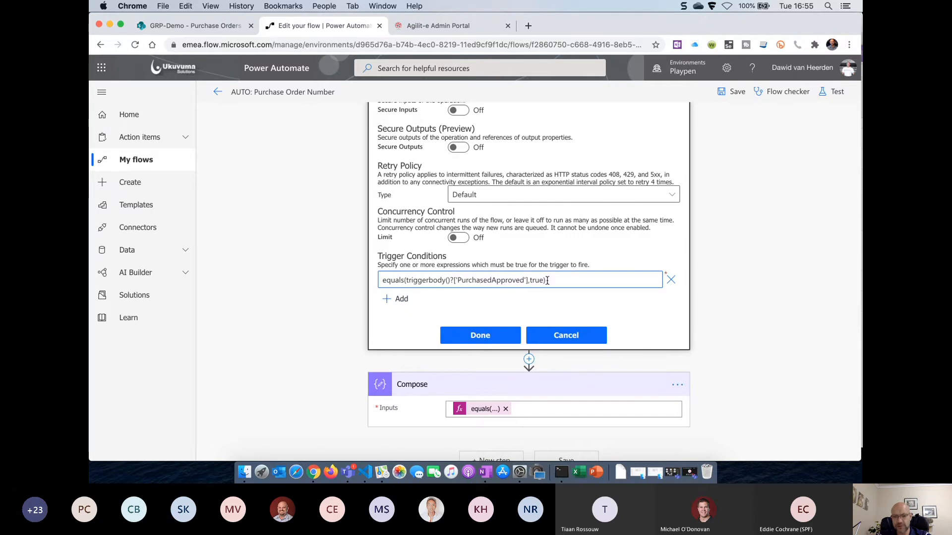
left_click(489, 337)
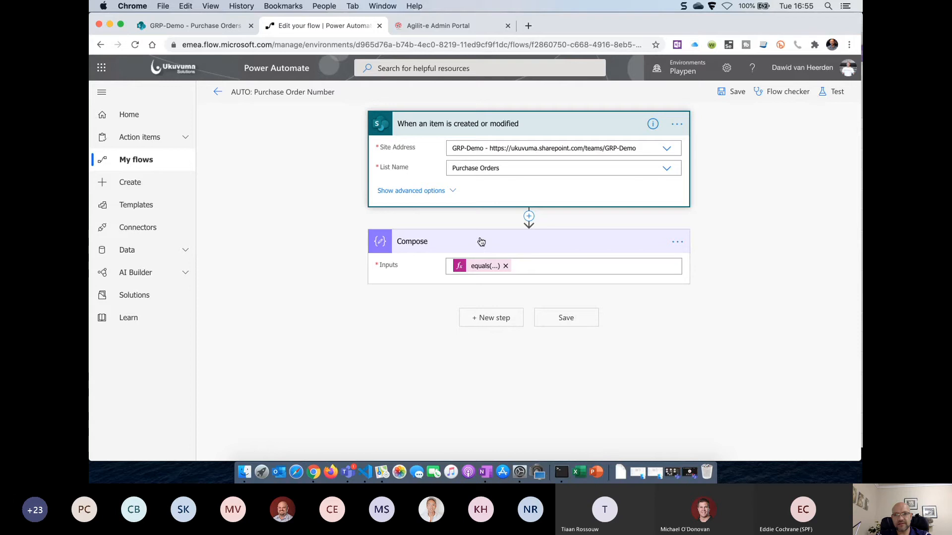
Revisit the trigger condition and save, getting an invalid expression error
left_click(676, 124)
left_click(734, 199)
scroll(370, 311, "down", 5)
left_click(383, 308)
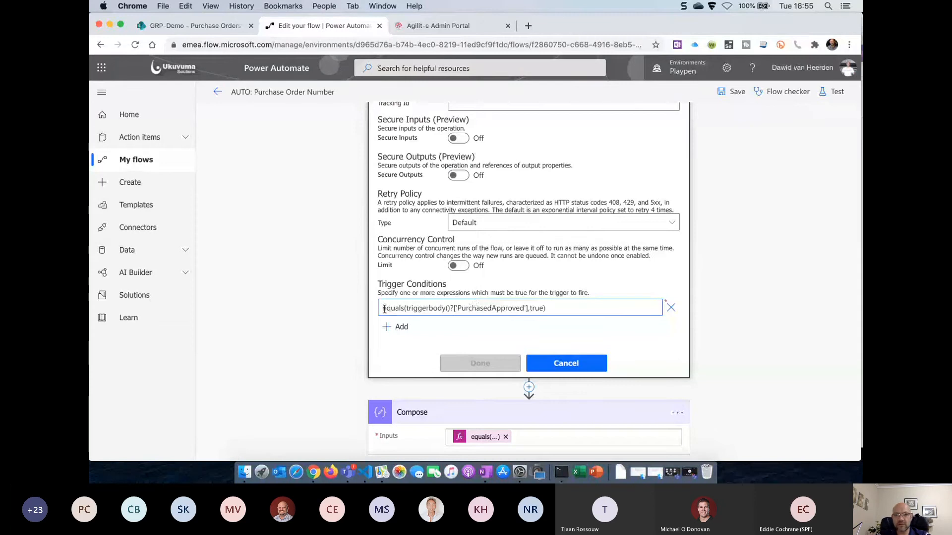
left_click(573, 367)
left_click(741, 90)
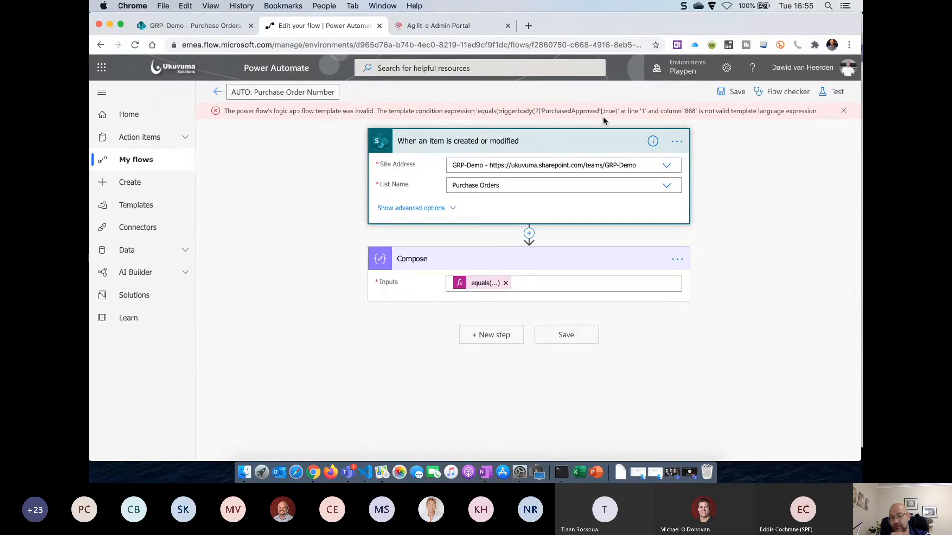
Prefix the trigger condition with @ so the flow saves without the error
left_click(677, 145)
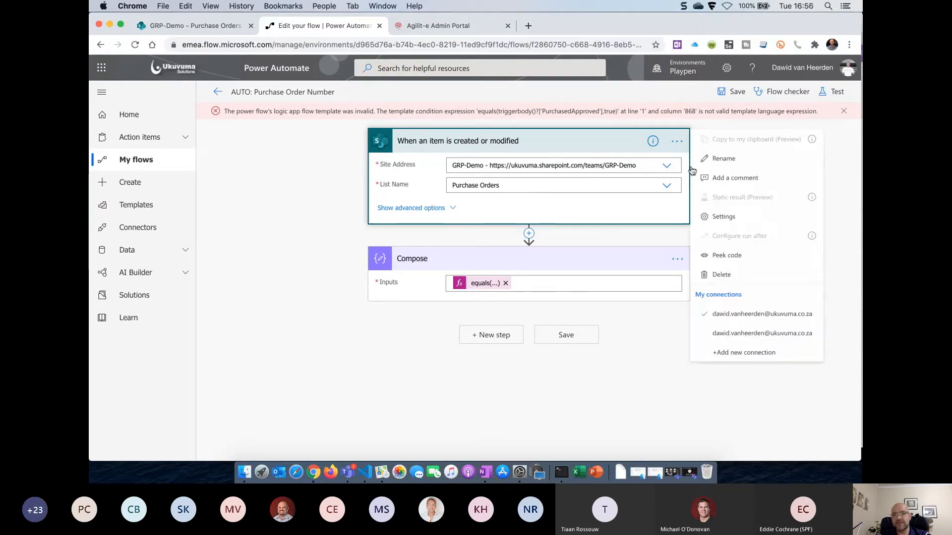
left_click(730, 213)
scroll(449, 307, "down", 5)
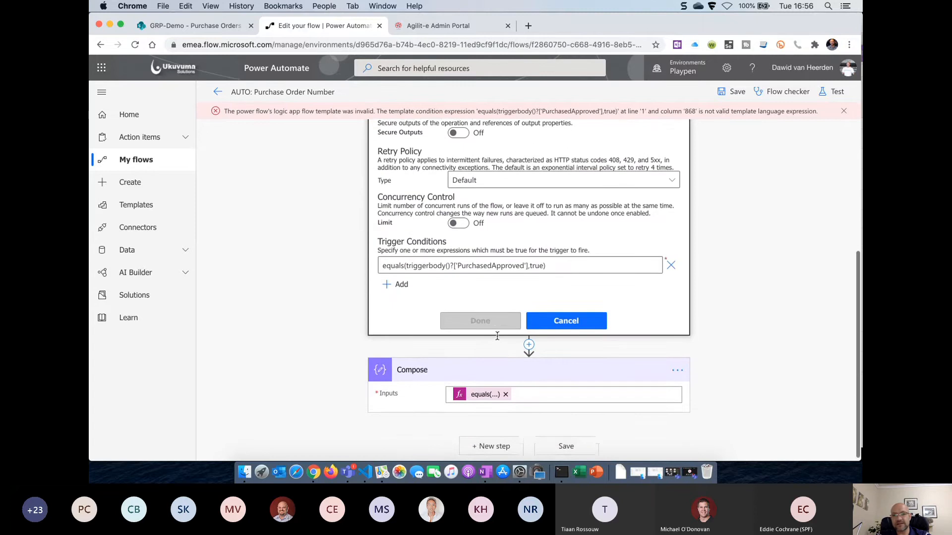
left_click(385, 264)
type("@")
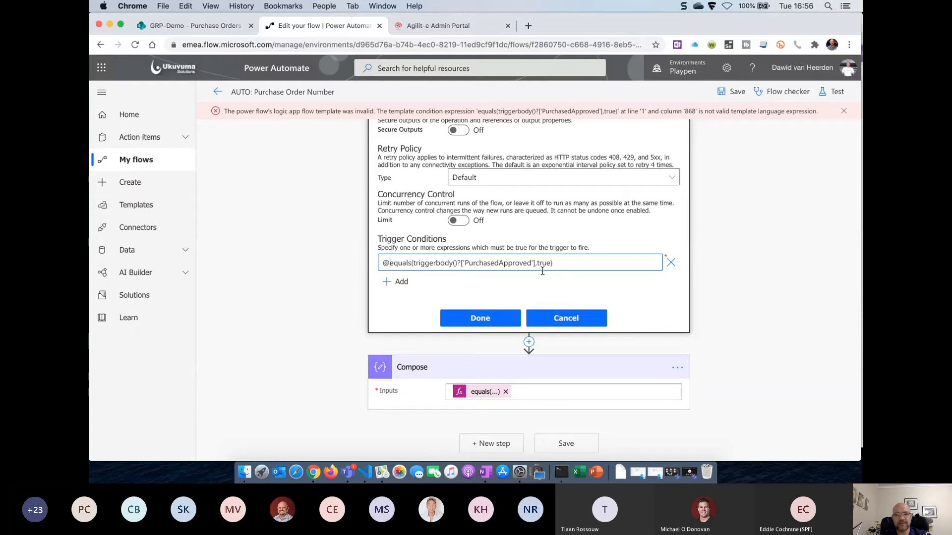
left_click(480, 321)
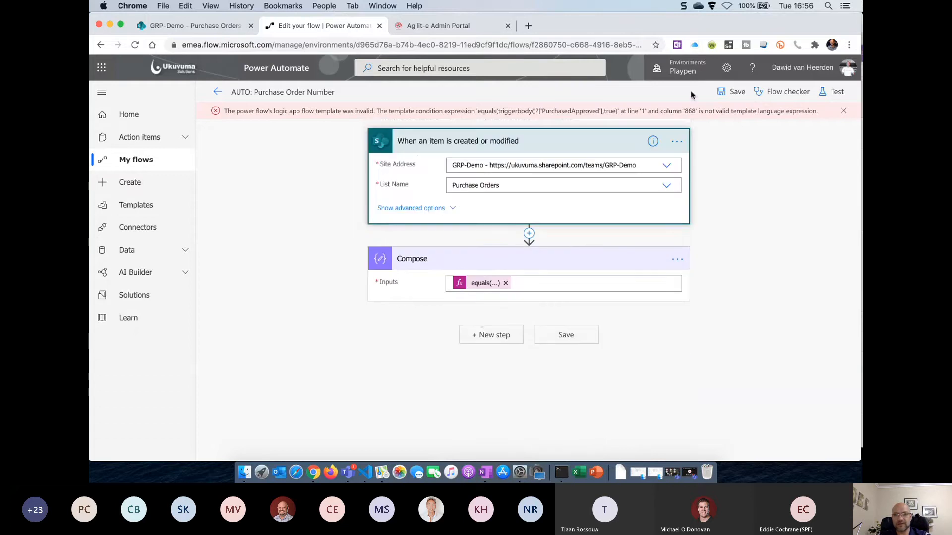
left_click(732, 92)
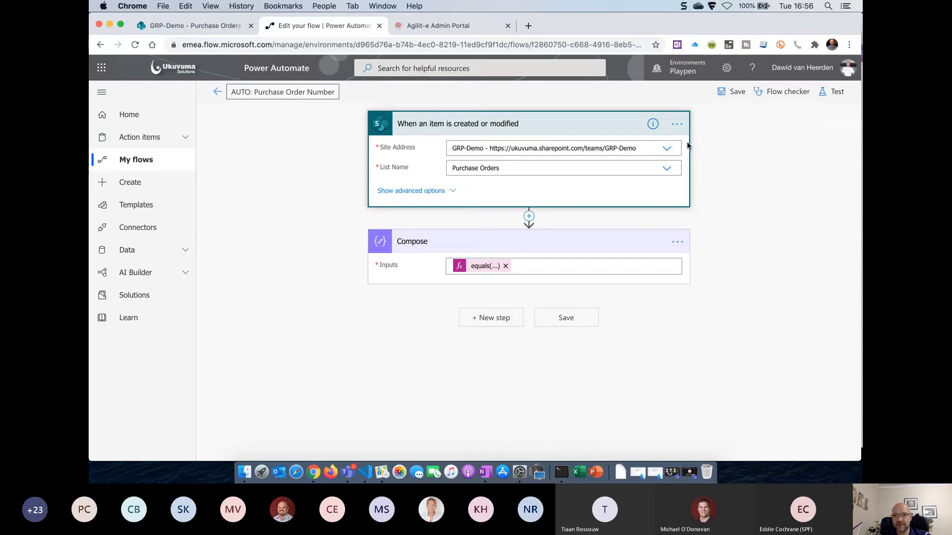
Add a second trigger condition row holding a copy of the first condition
left_click(677, 128)
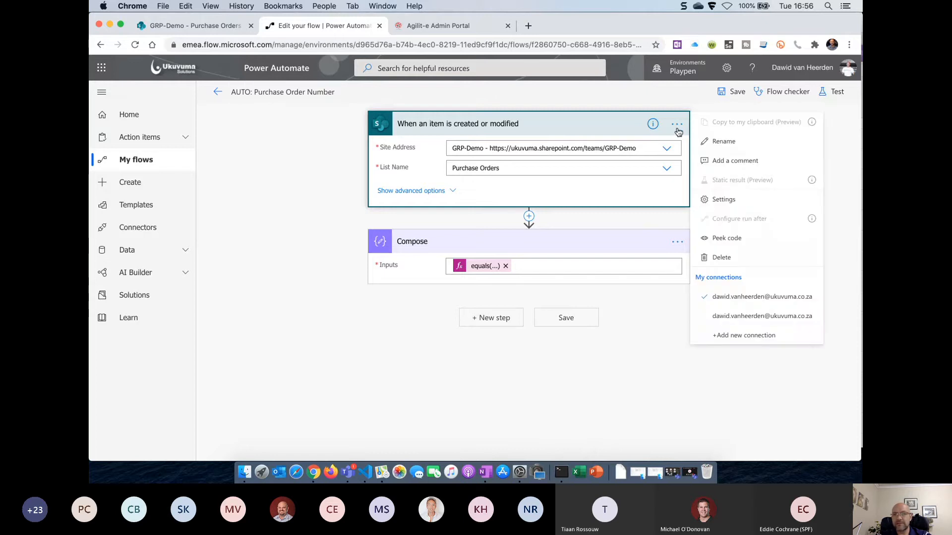
left_click(726, 204)
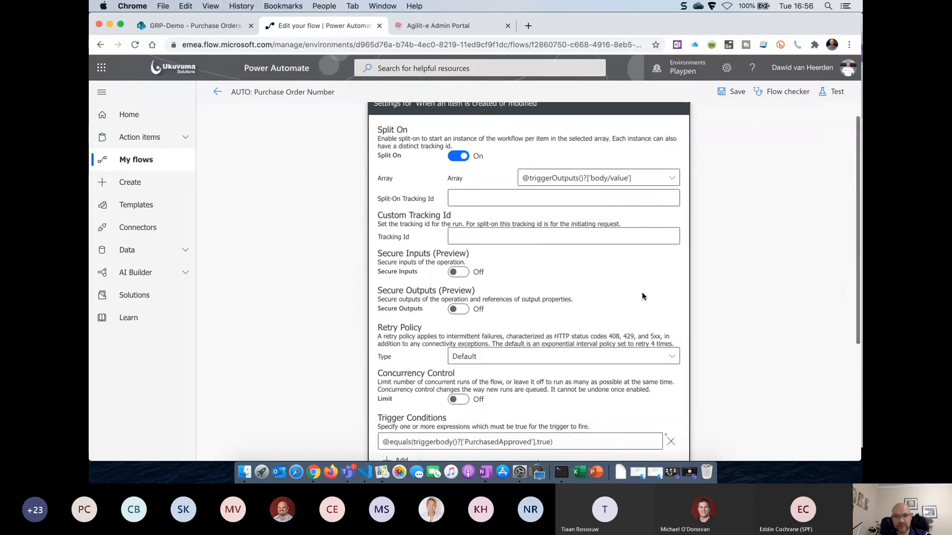
scroll(587, 287, "down", 4)
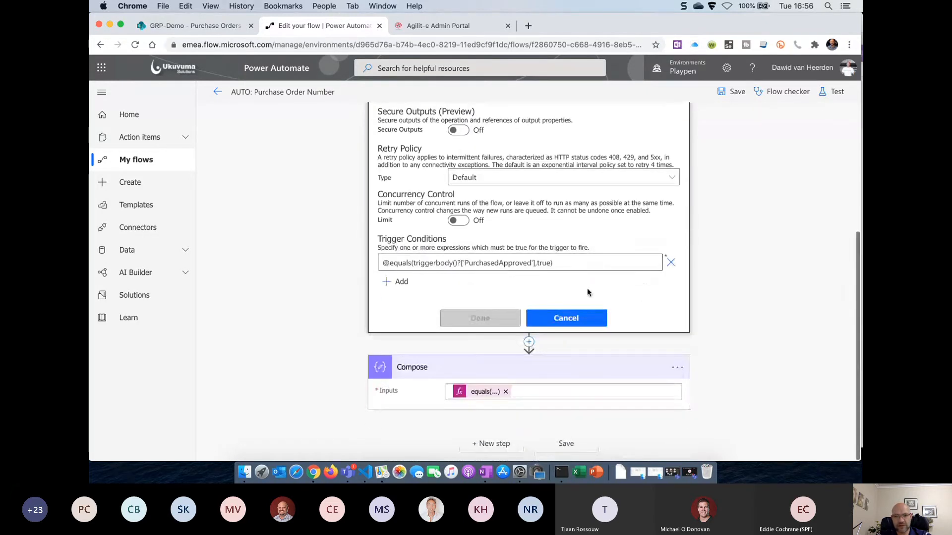
left_click(395, 283)
left_click(575, 262)
key("super+a")
key("super+c")
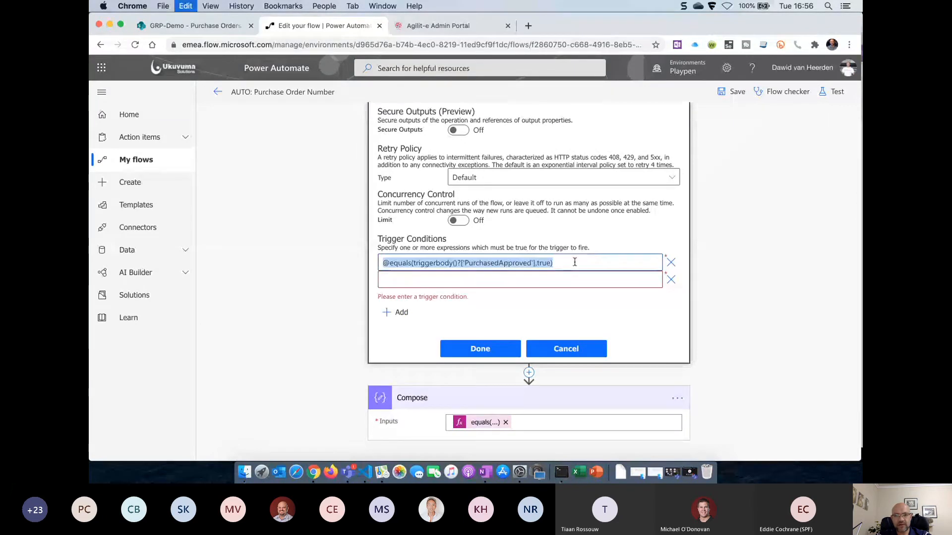
left_click(506, 279)
key("super+v")
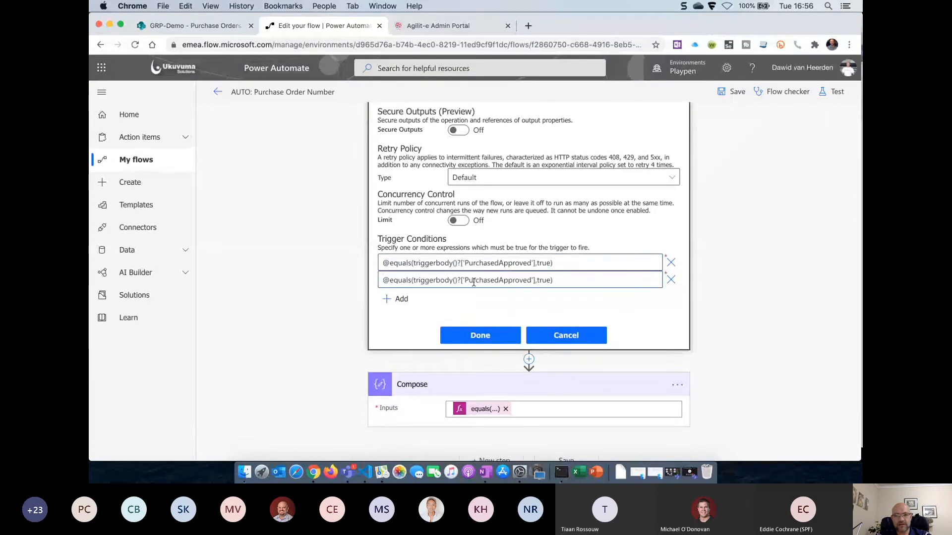
double_click(509, 280)
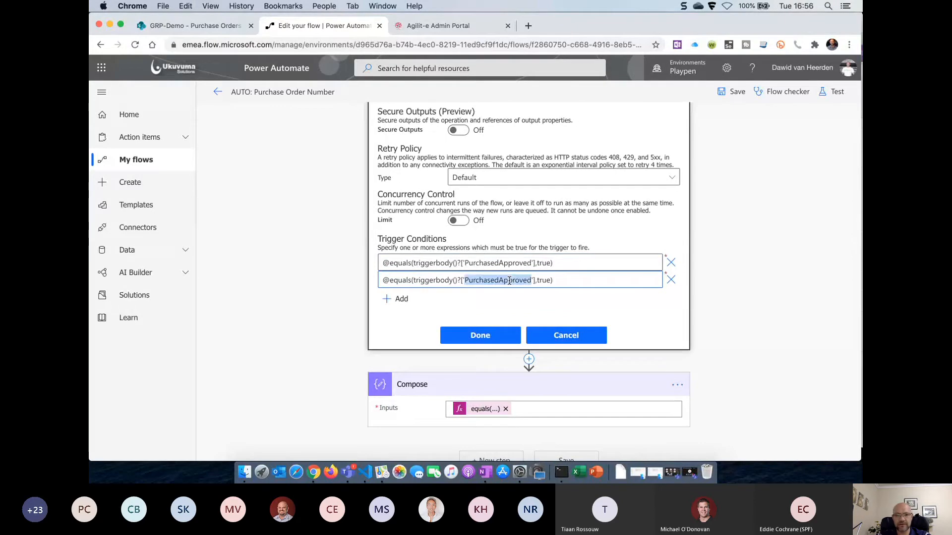
left_click(532, 280)
key("BackSpace")
key("BackSpace")
key("BackSpace")
key("BackSpace")
key("BackSpace")
key("BackSpace")
key("BackSpace")
key("BackSpace")
key("BackSpace")
key("BackSpace")
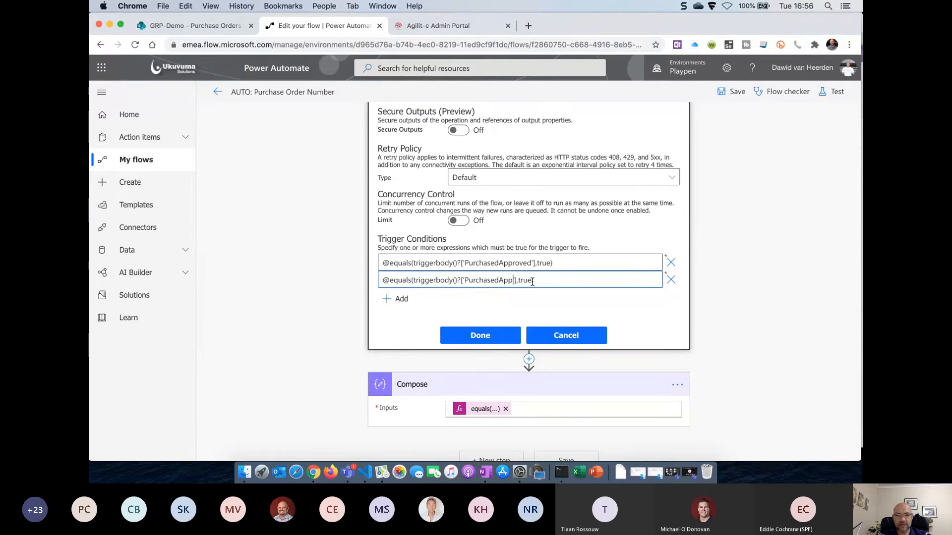
type("eReference'],'T")
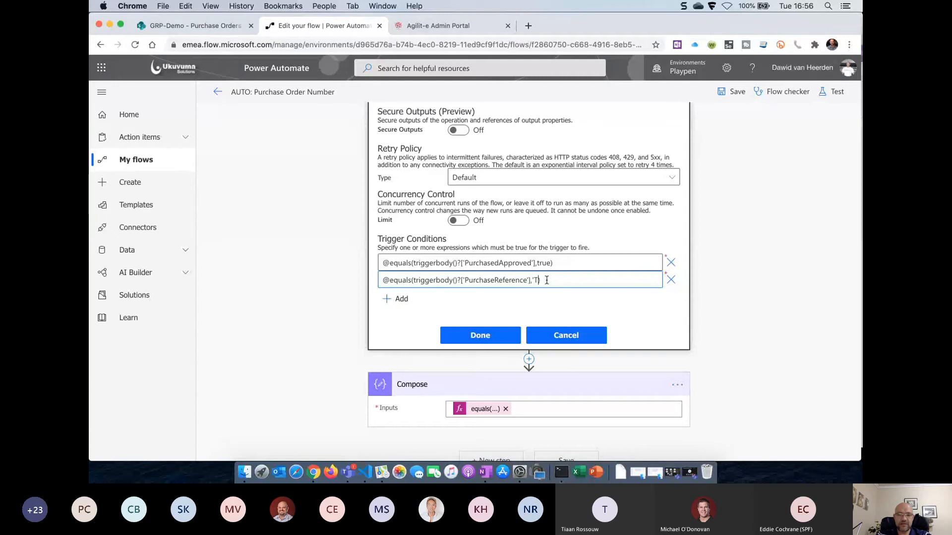
type("o be assigned")
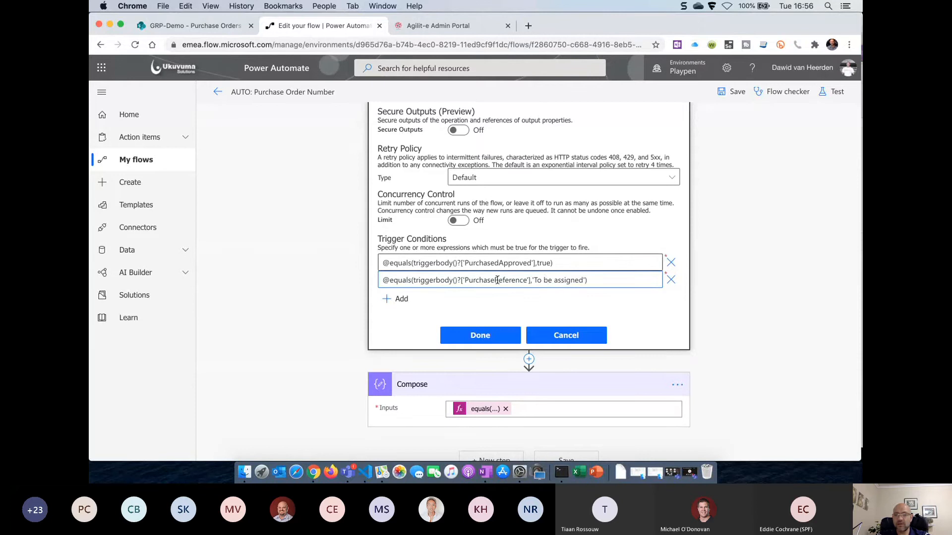
left_click(493, 338)
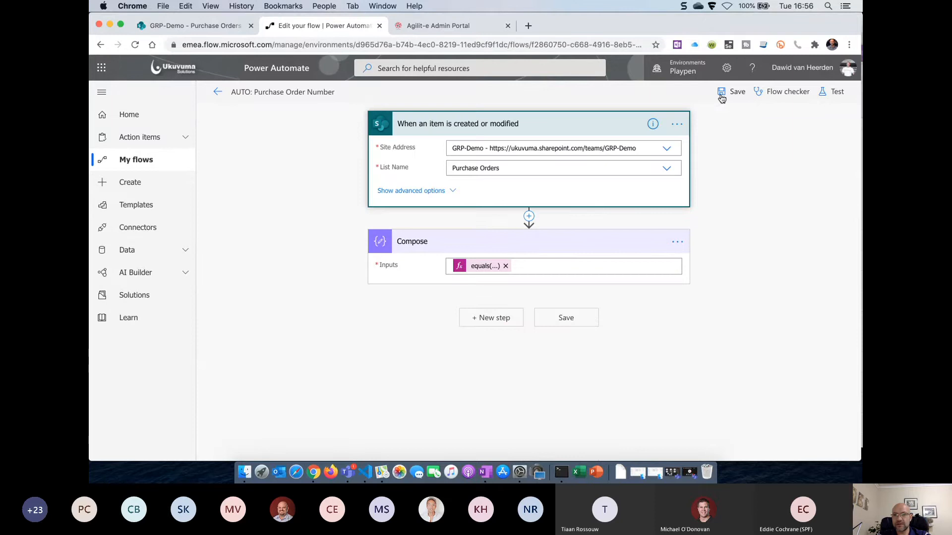
left_click(722, 98)
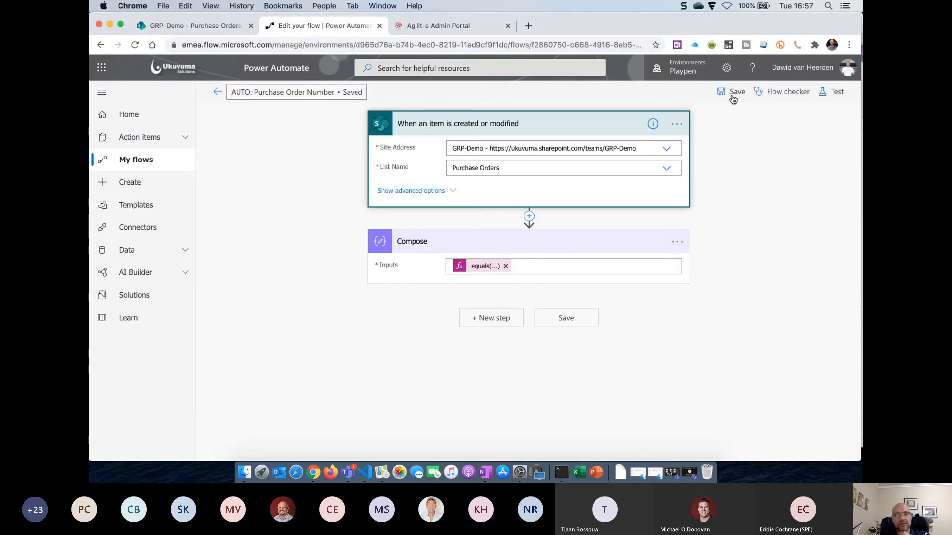
Delete the Compose step
left_click(678, 242)
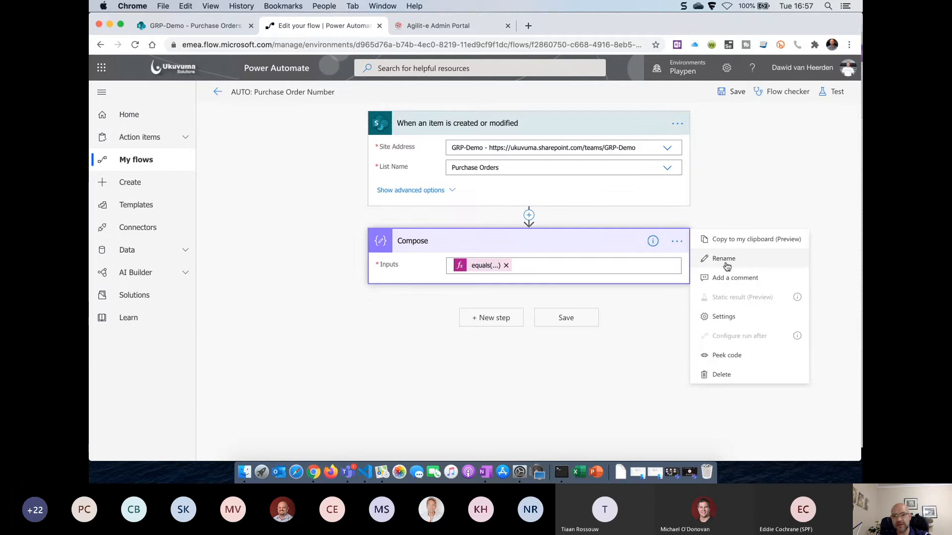
left_click(726, 375)
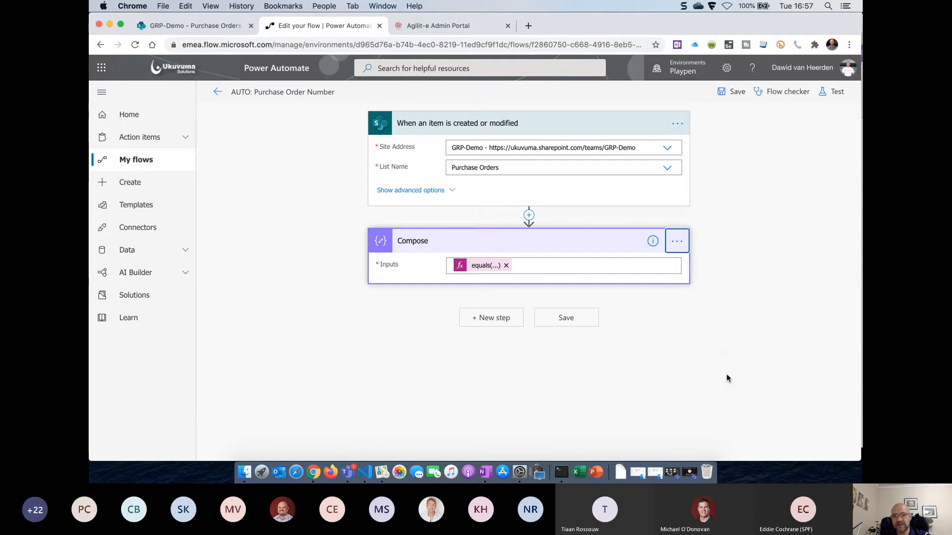
left_click(480, 282)
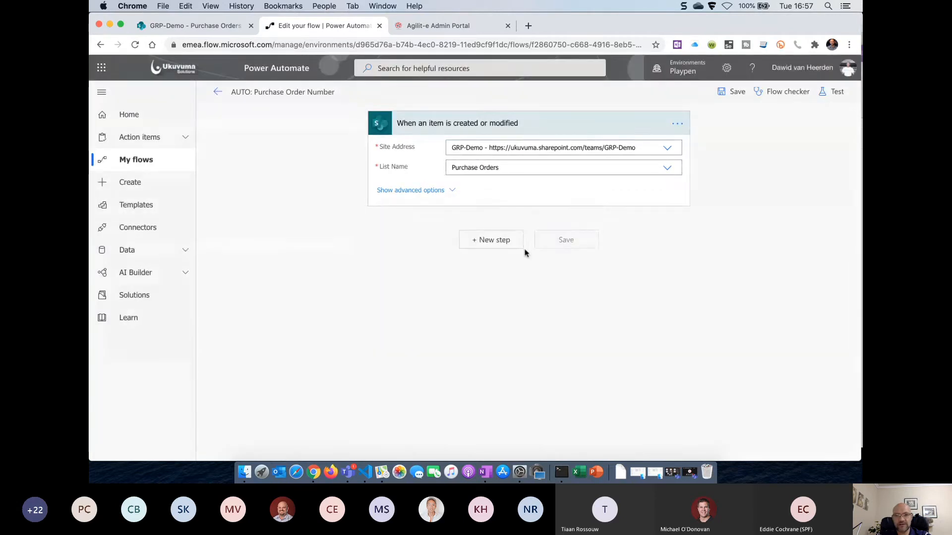
Add an Agilite Generate Number (Numbering) step with Profile Key popurchase
left_click(494, 244)
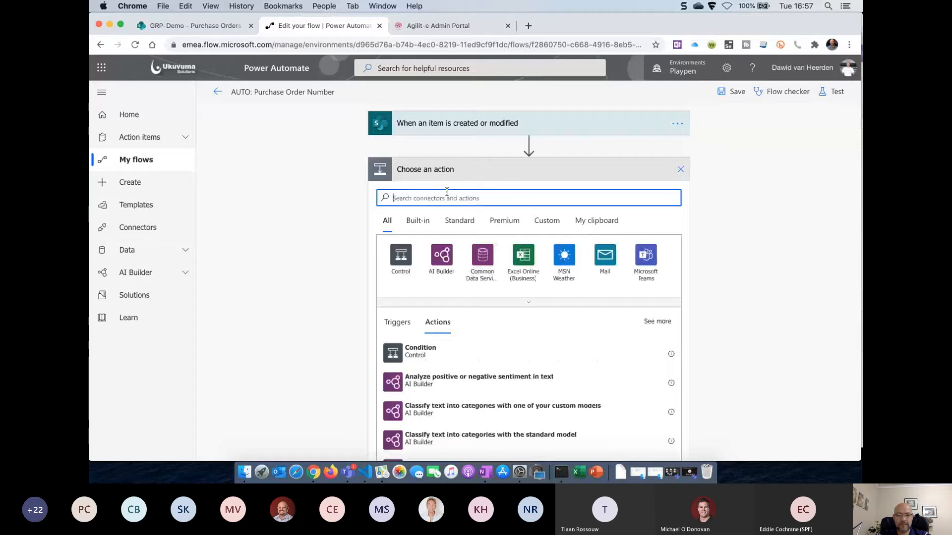
type("agi")
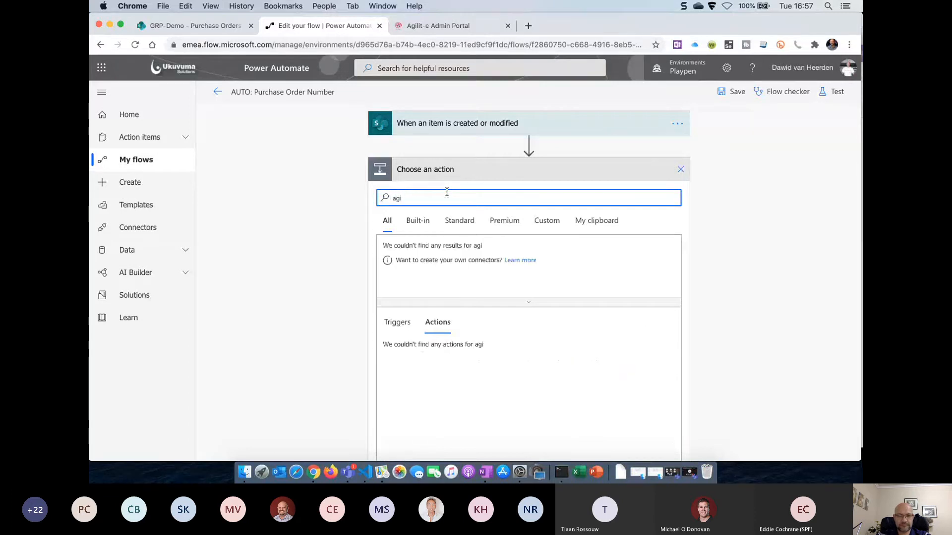
key("BackSpace")
type("ilite")
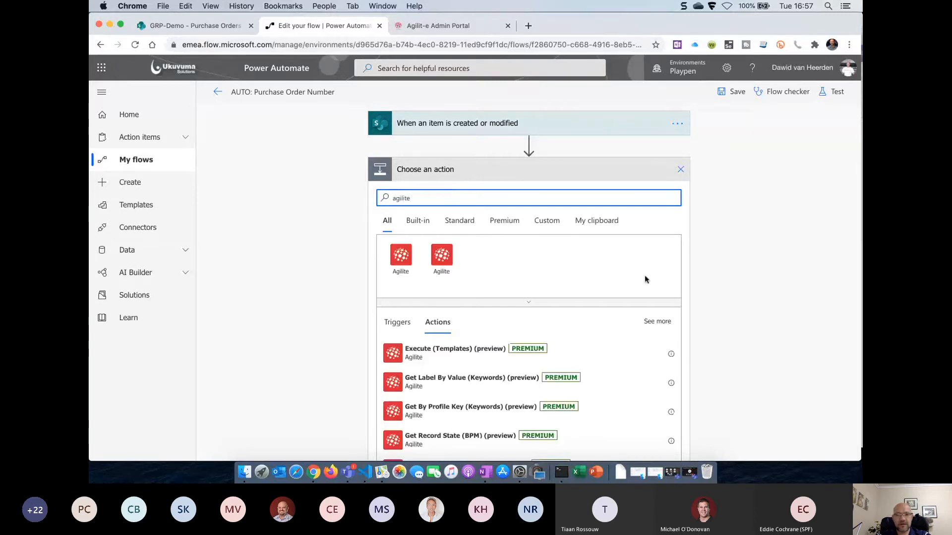
scroll(647, 277, "down", 3)
scroll(538, 387, "down", 5)
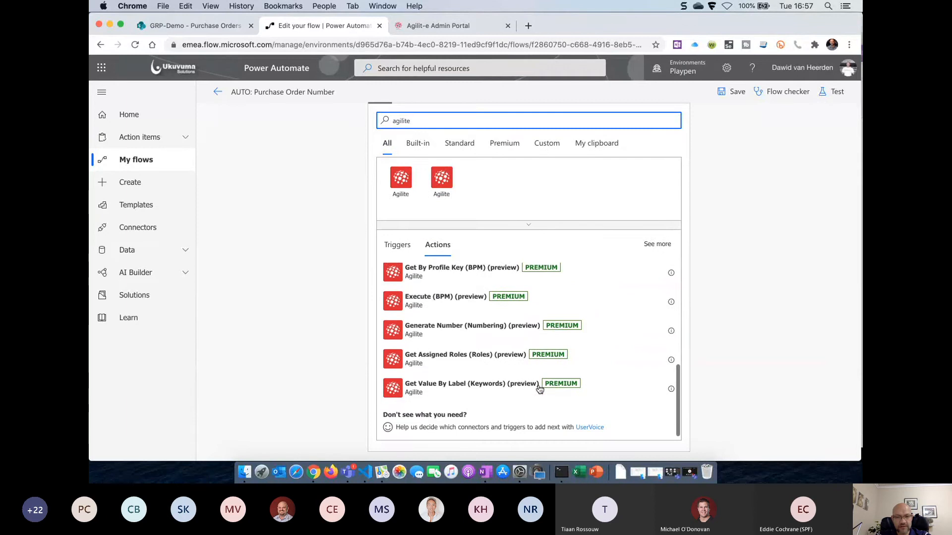
left_click(453, 336)
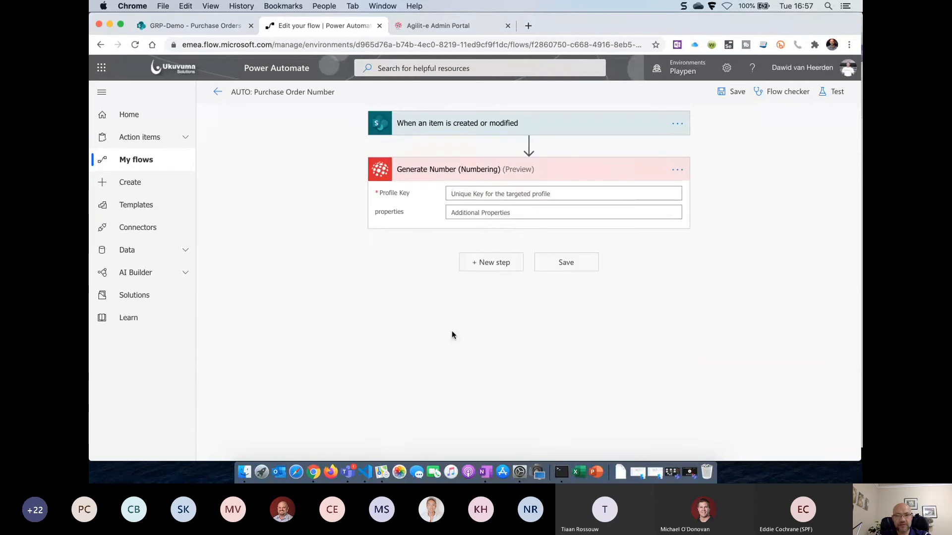
left_click(500, 193)
type("popurchas")
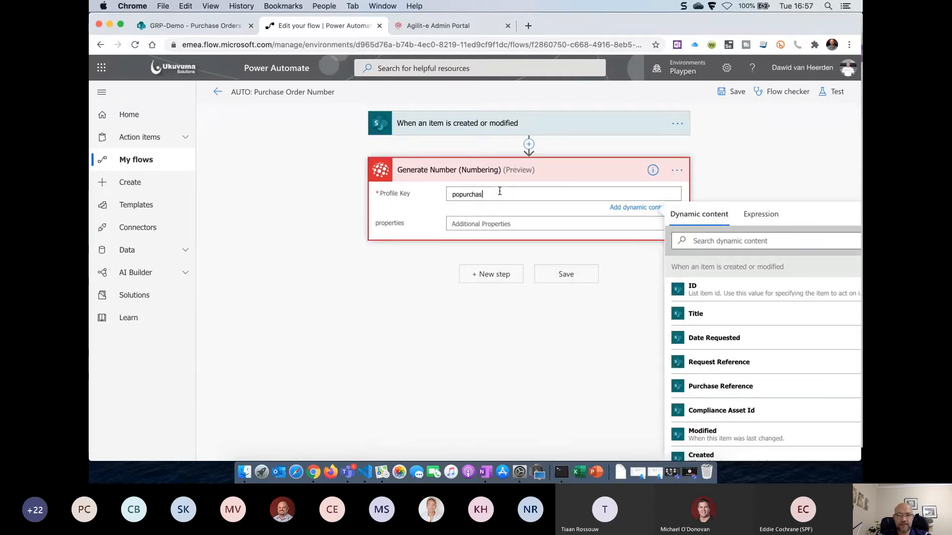
type("e")
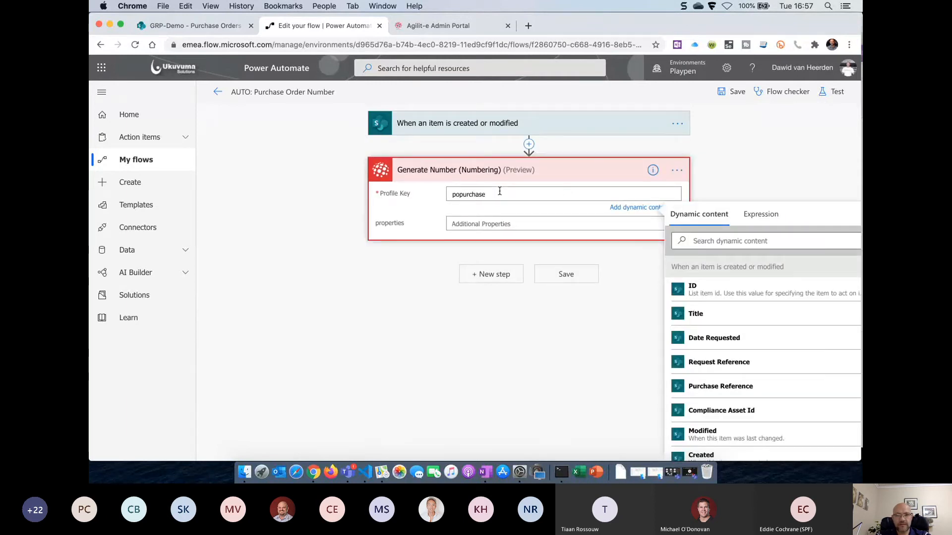
left_click(489, 274)
Add a SharePoint Update item action targeting the Purchase Orders list on the GRP-Demo site
type("sh")
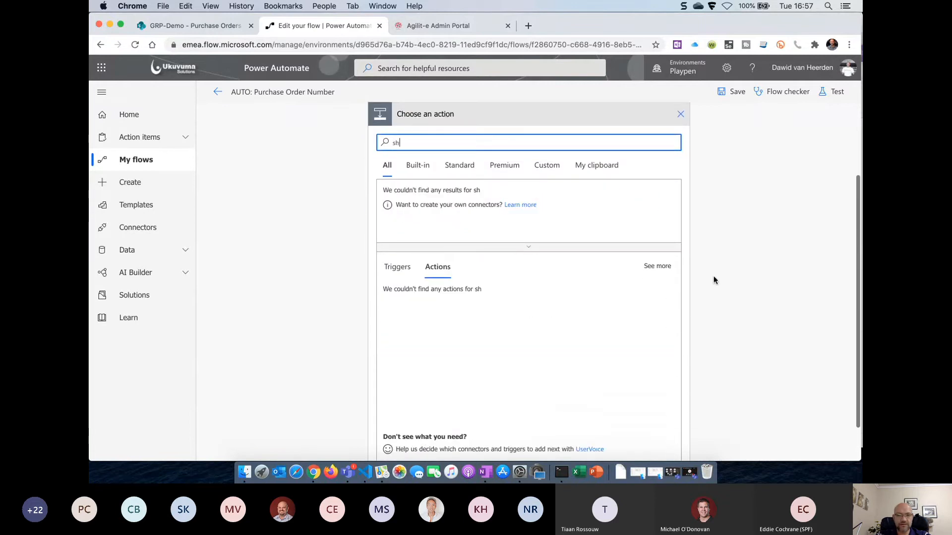
type("arepoint")
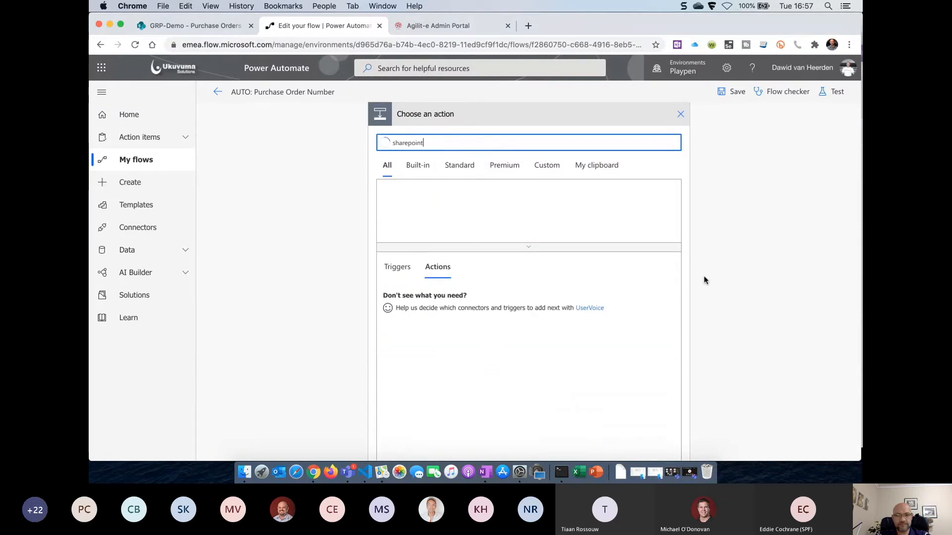
left_click(400, 202)
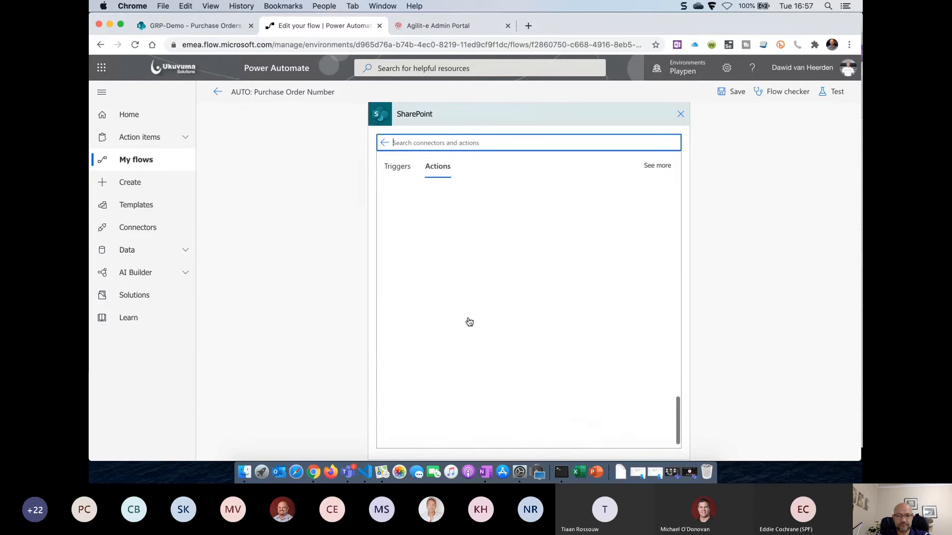
left_click(436, 398)
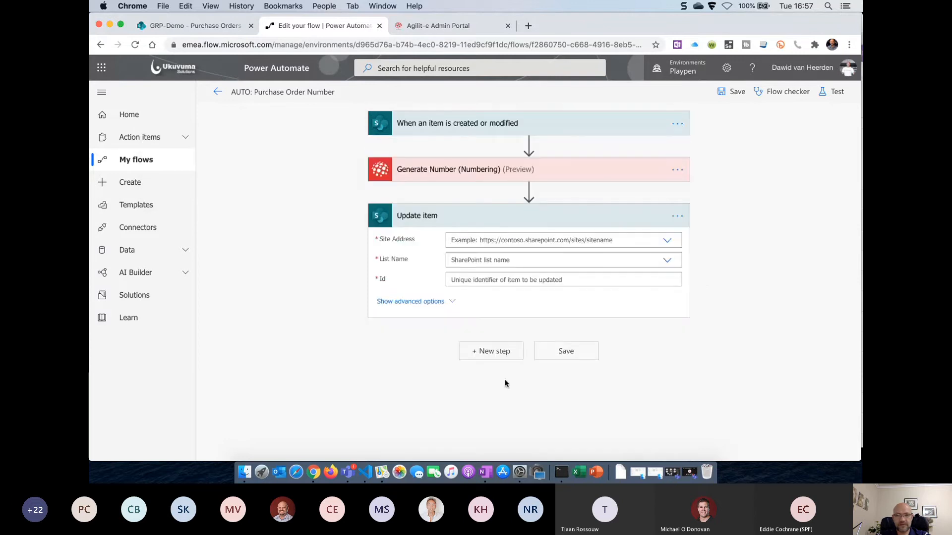
left_click(667, 243)
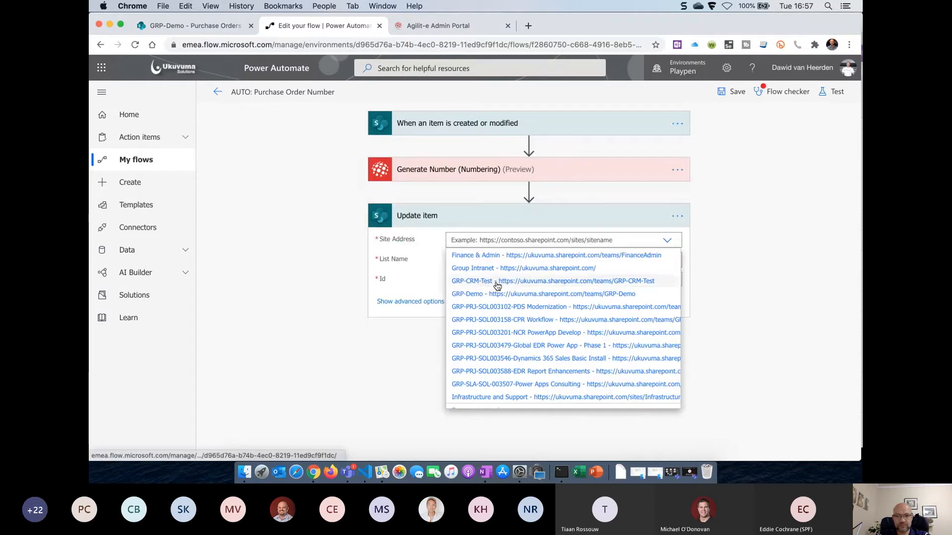
left_click(499, 294)
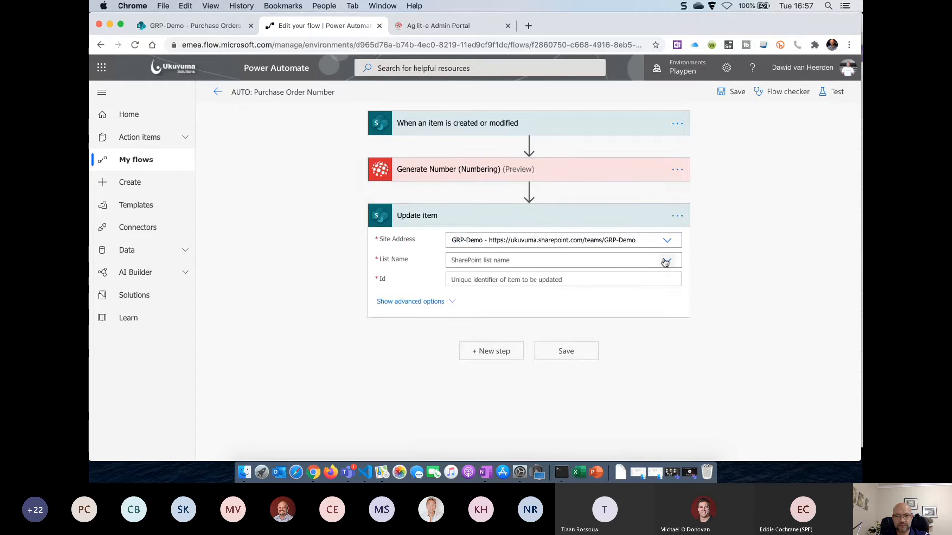
left_click(665, 261)
scroll(568, 323, "down", 10)
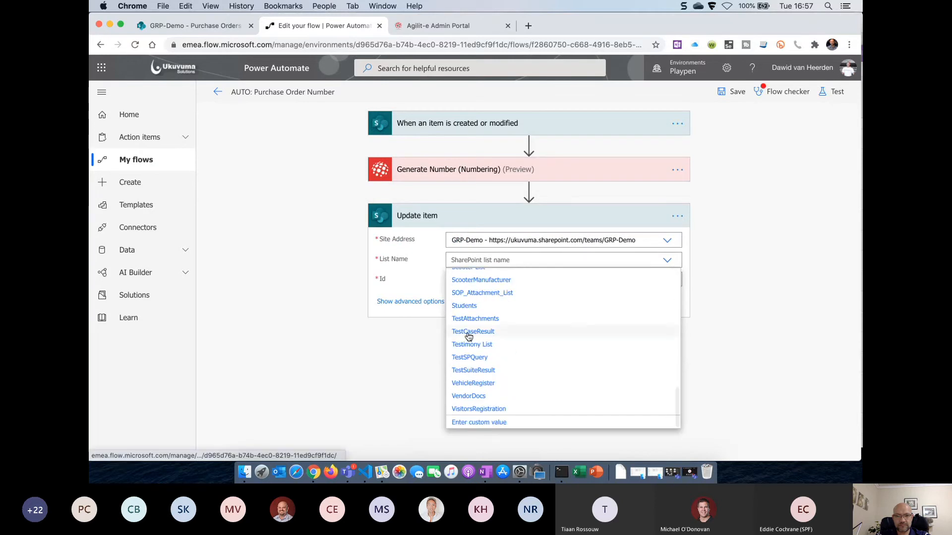
scroll(476, 336, "up", 4)
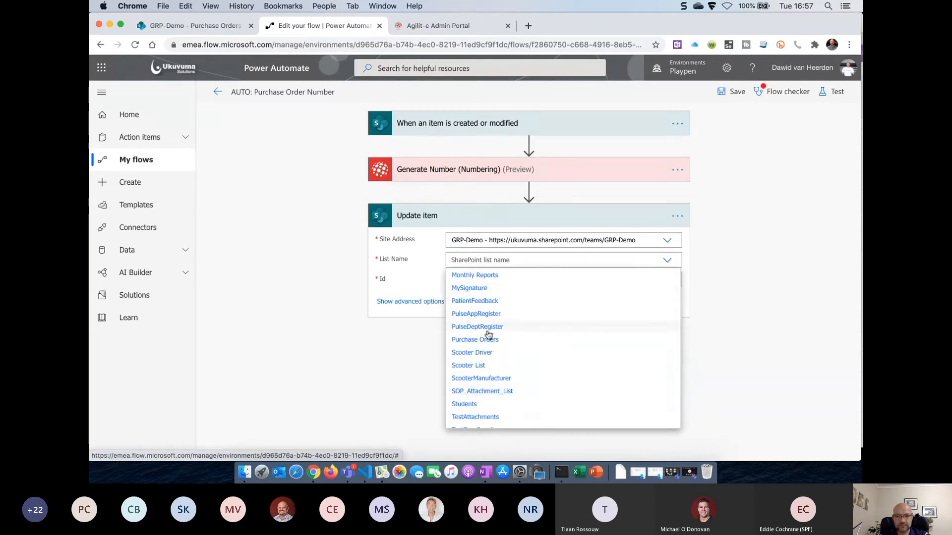
left_click(488, 340)
Map Id, Title, Amount and Approved to the triggering item's dynamic values
left_click(588, 277)
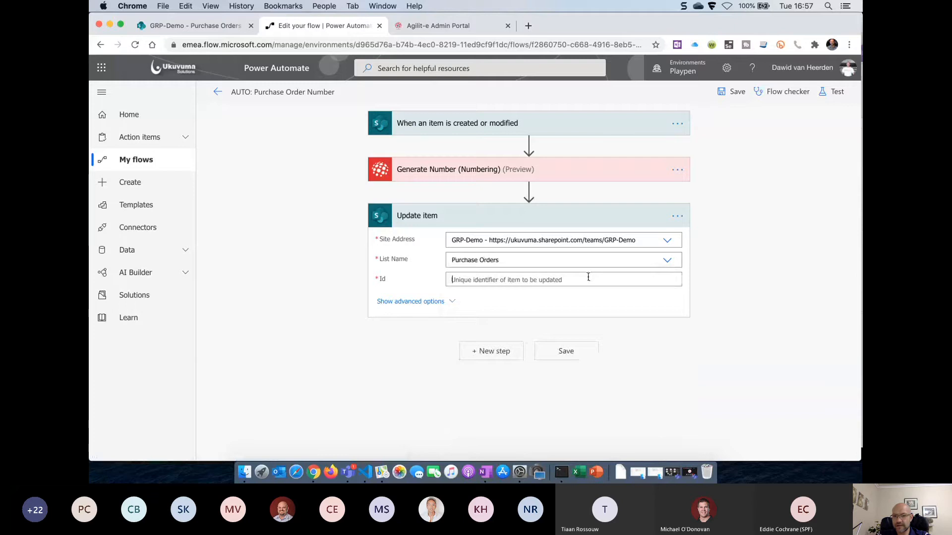
left_click(715, 286)
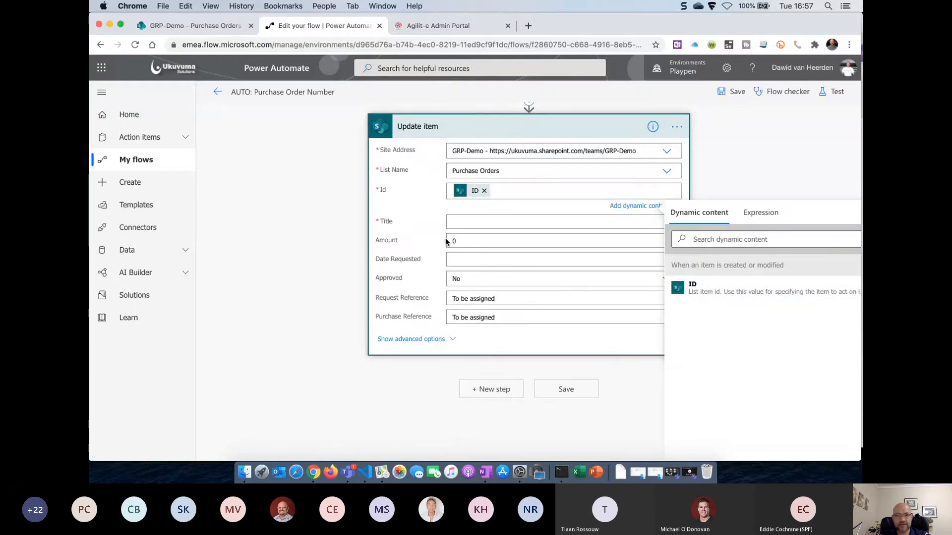
left_click(696, 388)
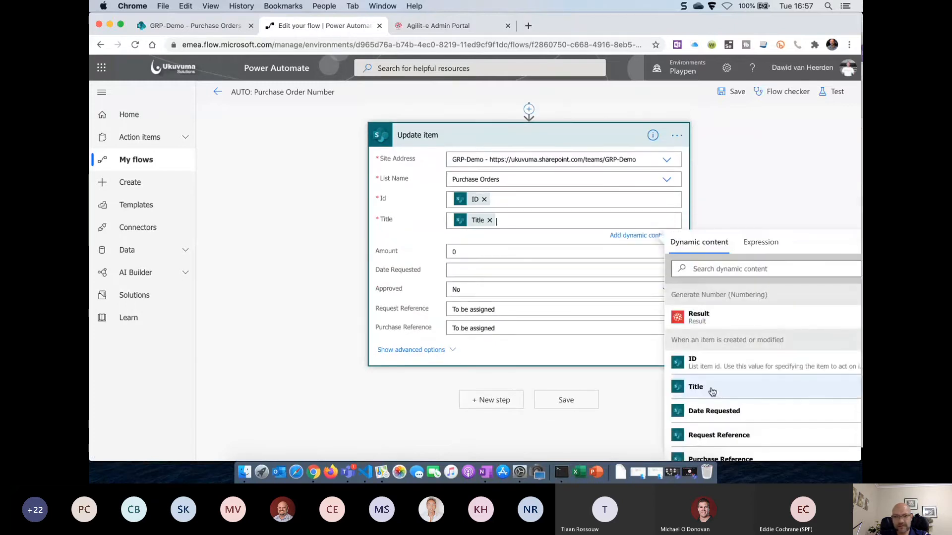
key("BackSpace")
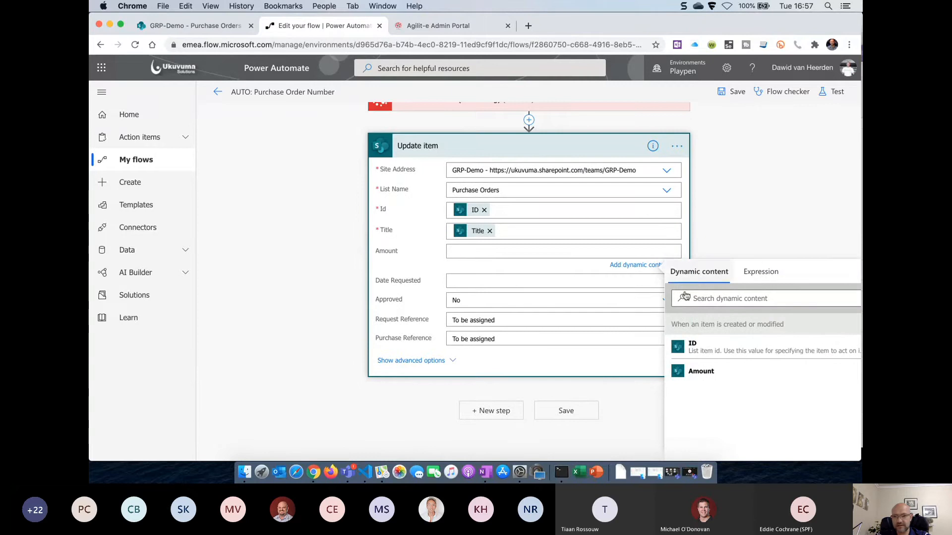
left_click(693, 370)
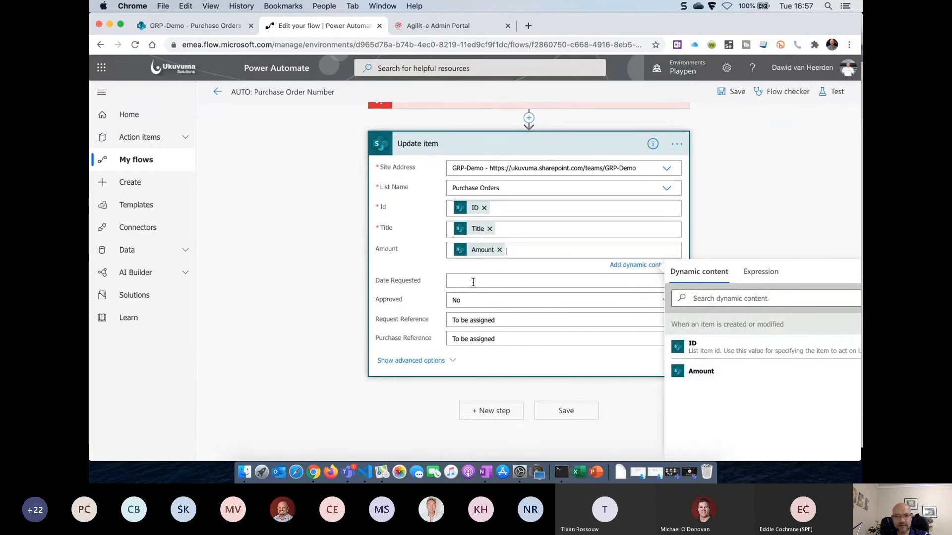
left_click(476, 305)
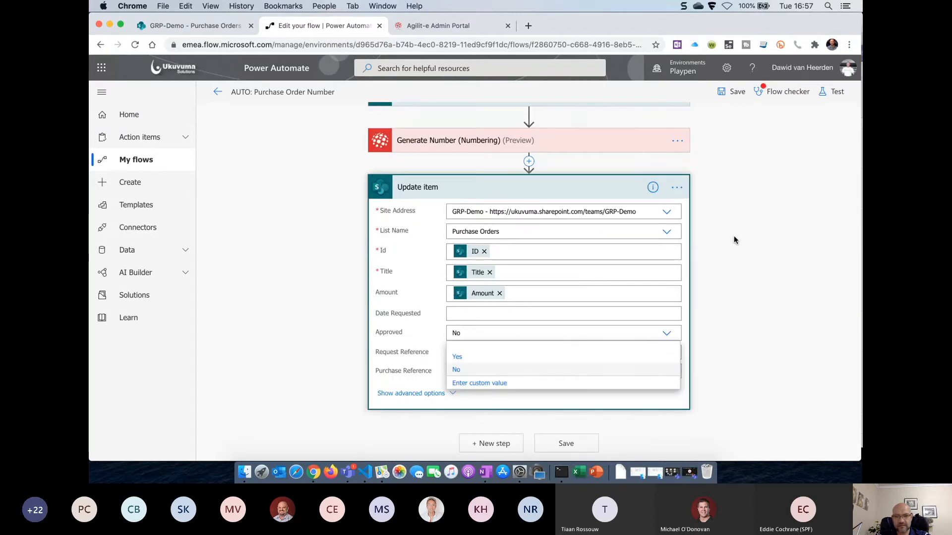
left_click(484, 383)
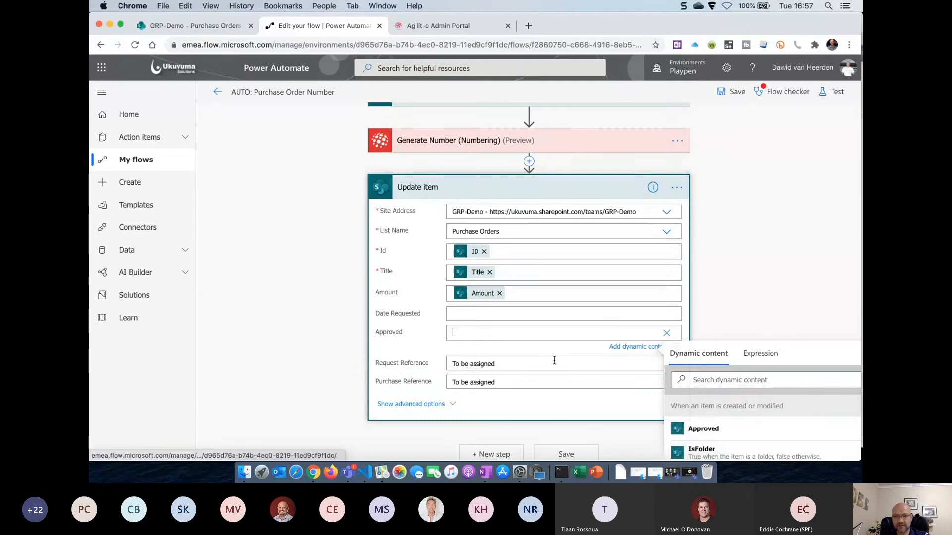
left_click(704, 429)
Map Request Reference from the item, set Purchase Reference to Result, and save the flow
scroll(727, 312, "down", 2)
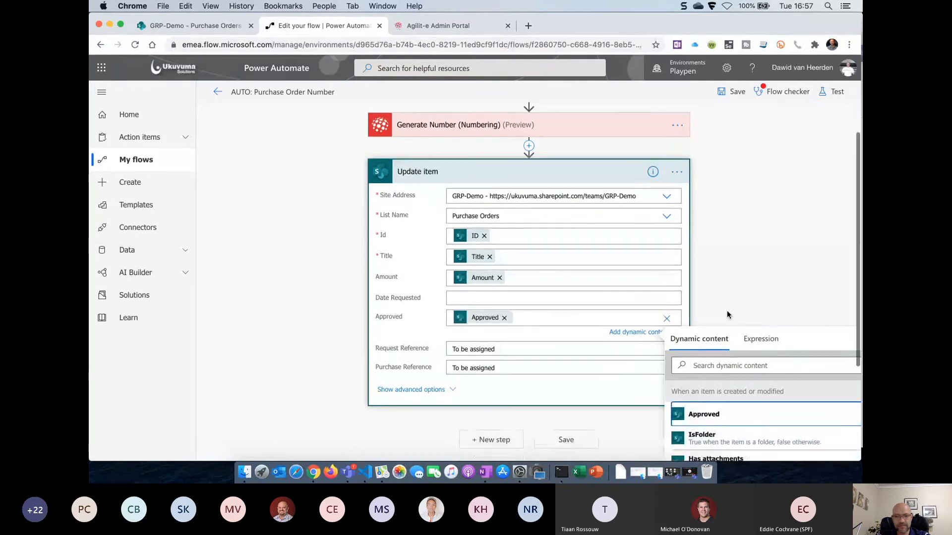
left_click(510, 295)
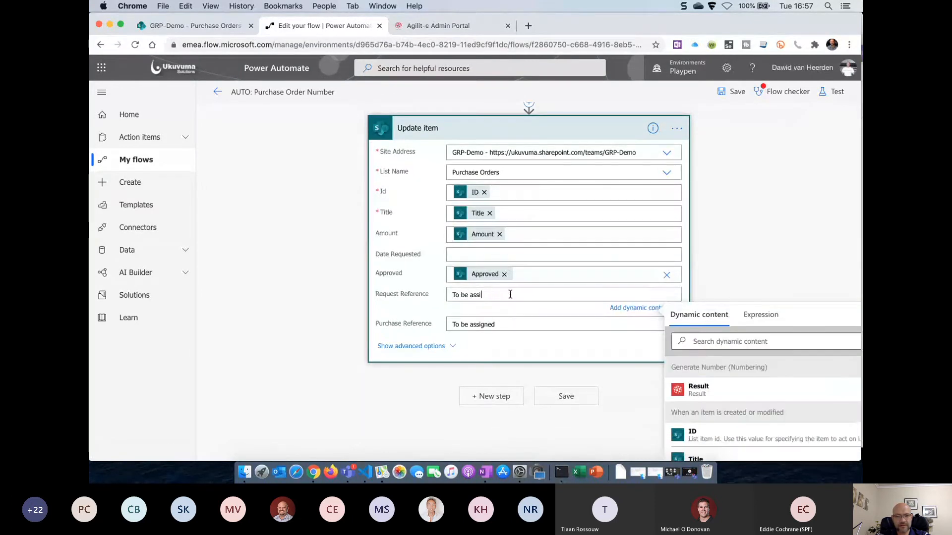
key("BackSpace")
key("BackSpace")
key("BackSpace")
key("BackSpace")
key("BackSpace")
key("BackSpace")
key("BackSpace")
key("BackSpace")
key("BackSpace")
key("BackSpace")
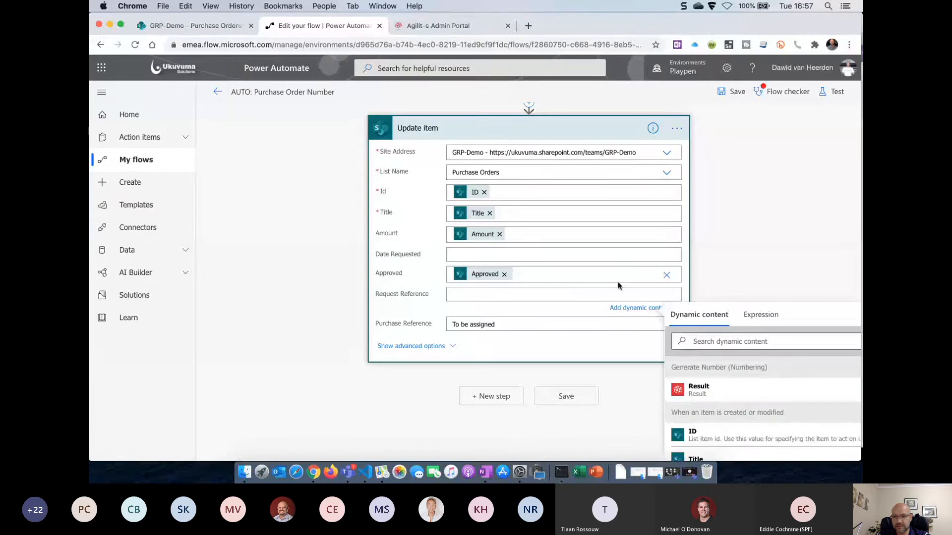
scroll(748, 275, "down", 4)
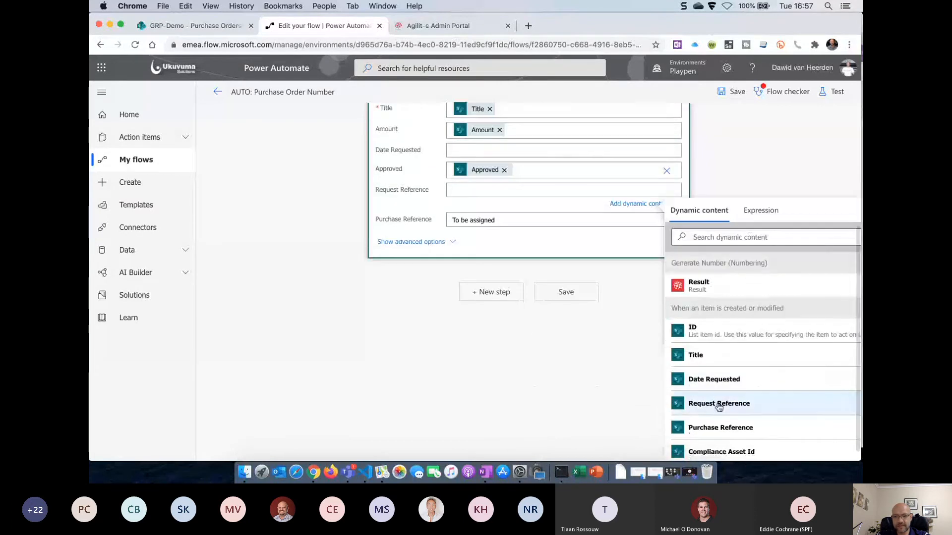
left_click(719, 403)
left_click(516, 222)
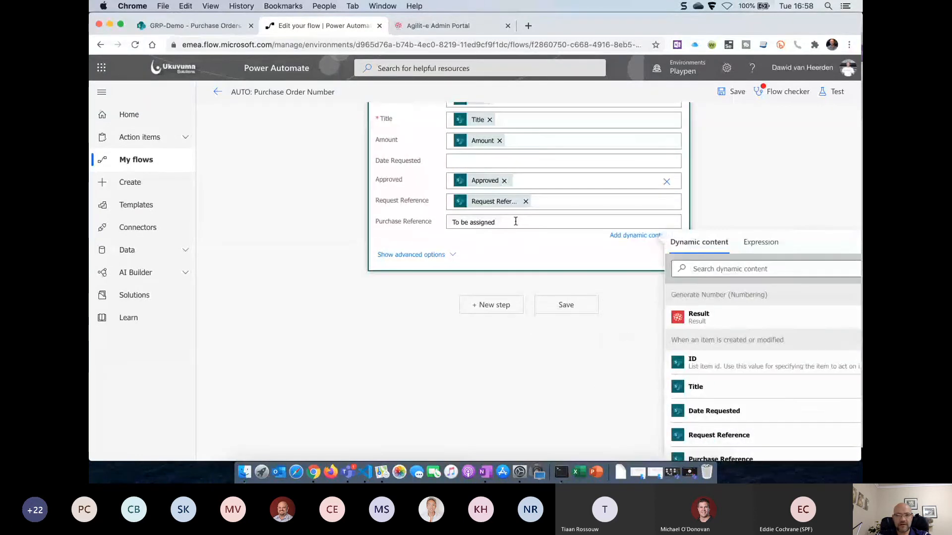
triple_click(516, 221)
key("BackSpace")
left_click(707, 318)
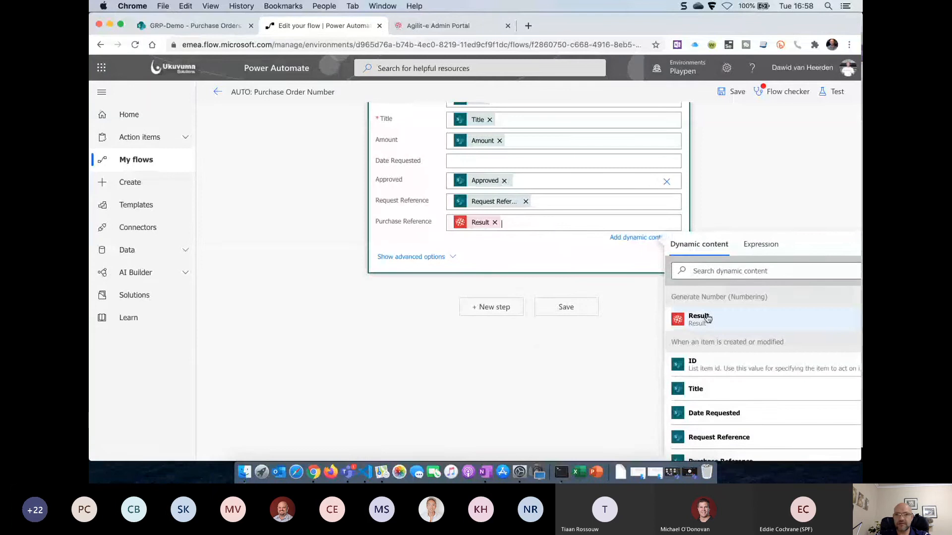
left_click(733, 92)
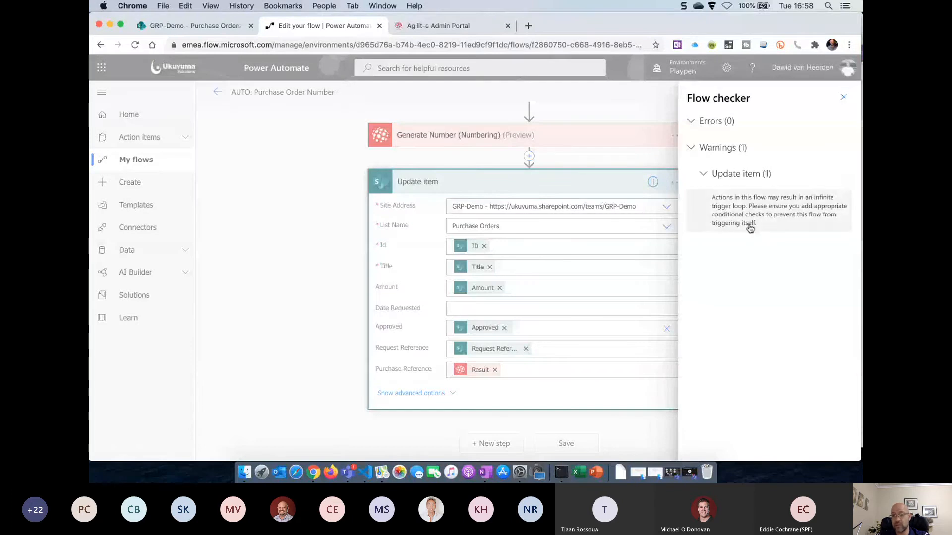
left_click(842, 96)
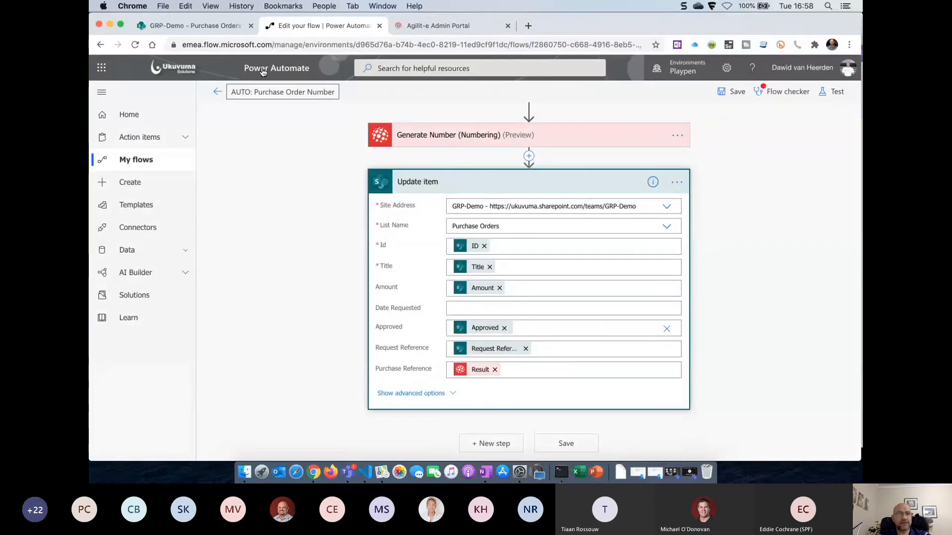
Reload the Purchase Orders list and add a new item titled Fuel with amount 2000
left_click(210, 31)
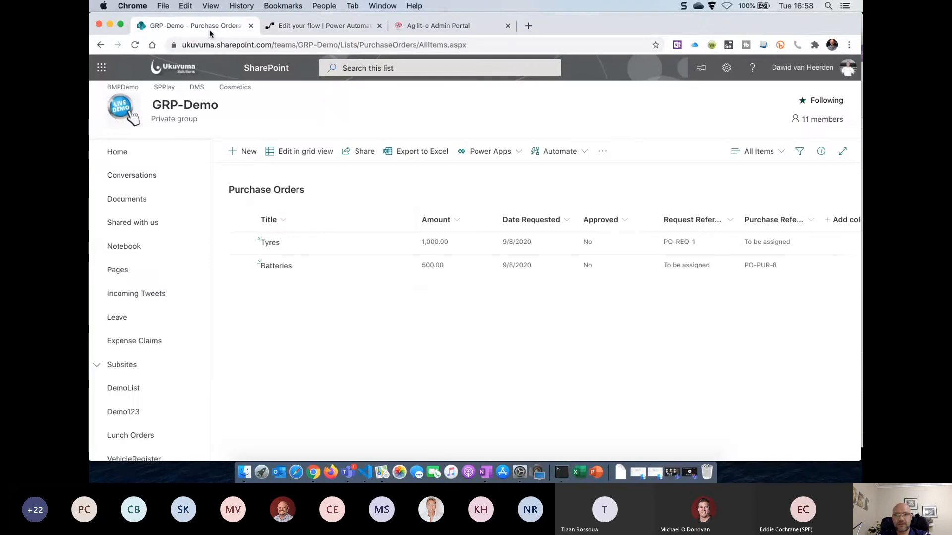
left_click(136, 45)
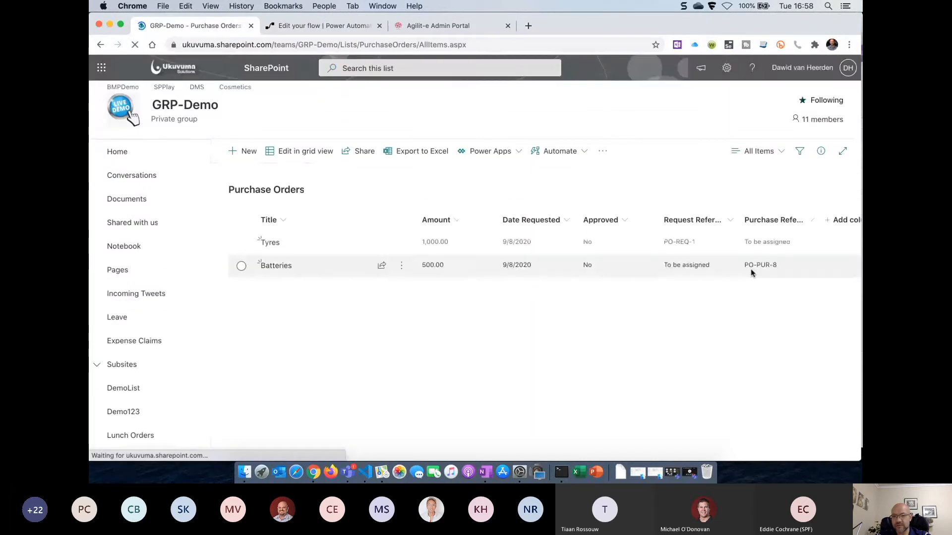
left_click(241, 152)
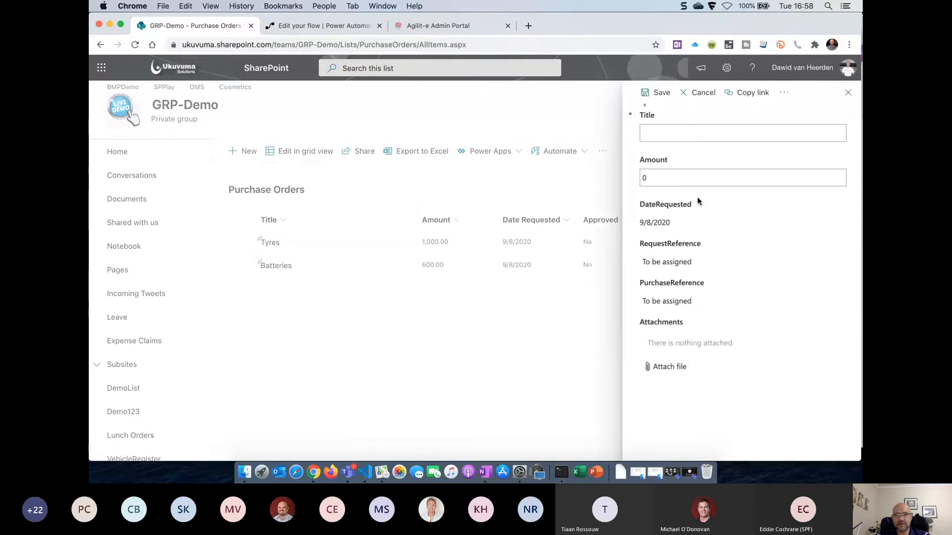
left_click(670, 134)
type("Fuel")
left_click(659, 178)
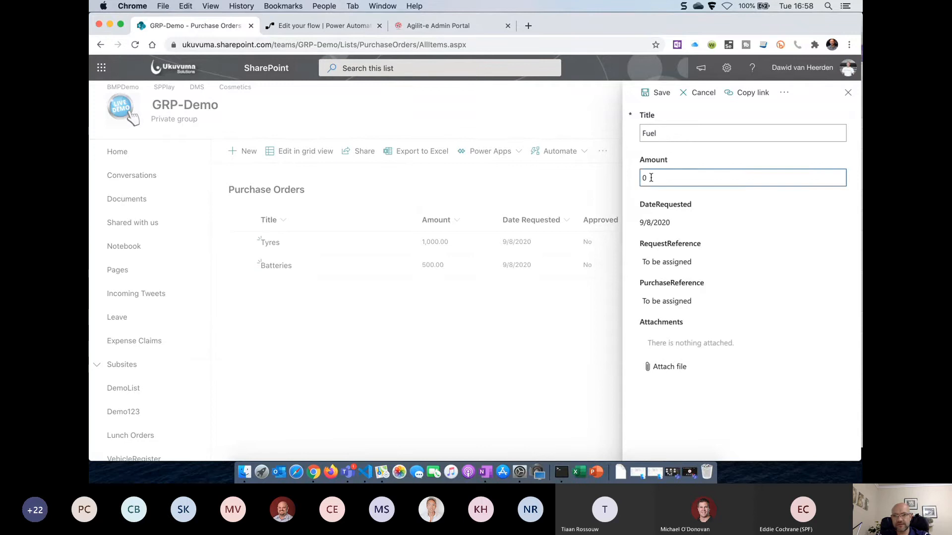
type("1")
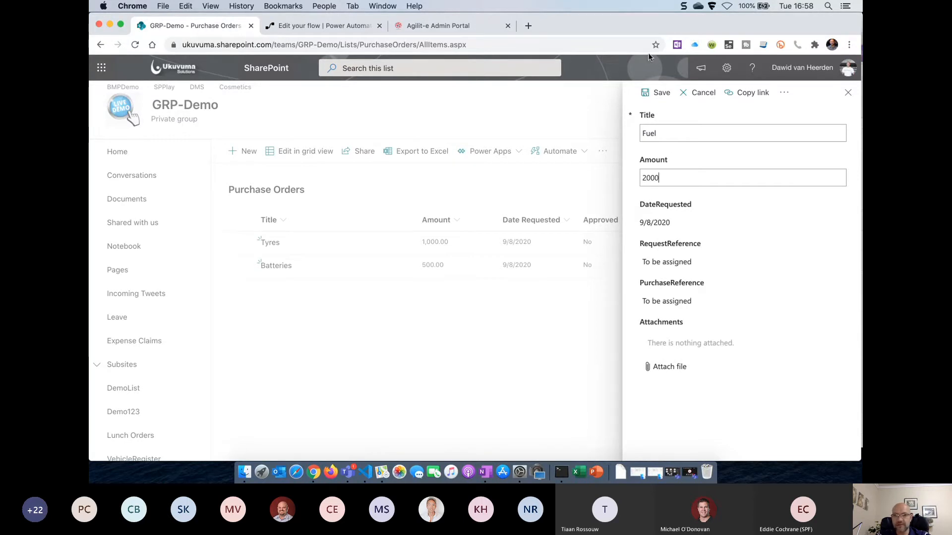
left_click(660, 94)
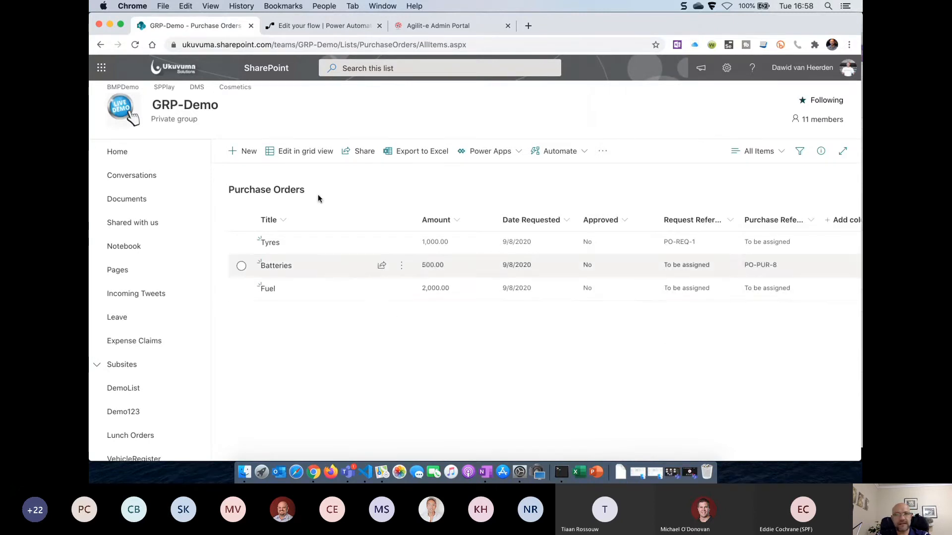
Go from the flow editor to the flow's details page, then check the Purchase Orders list
left_click(335, 27)
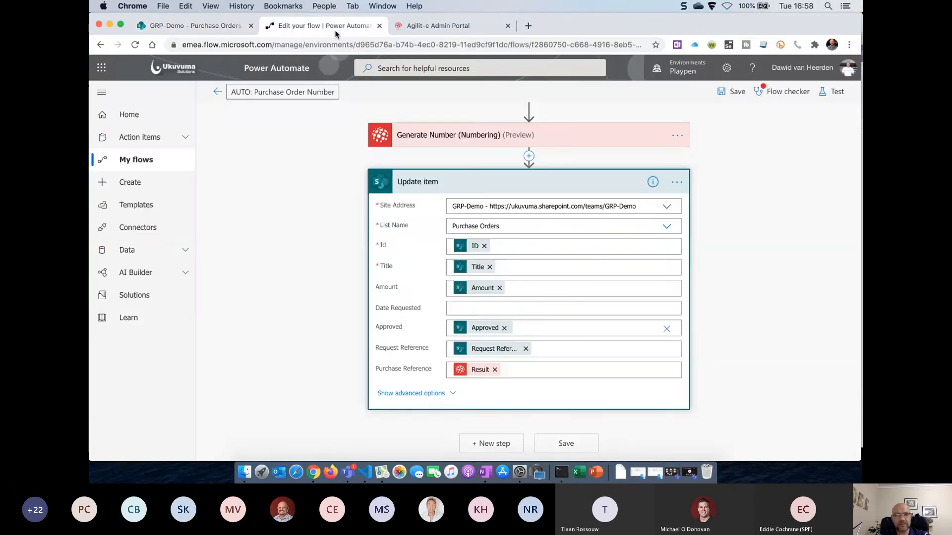
left_click(220, 94)
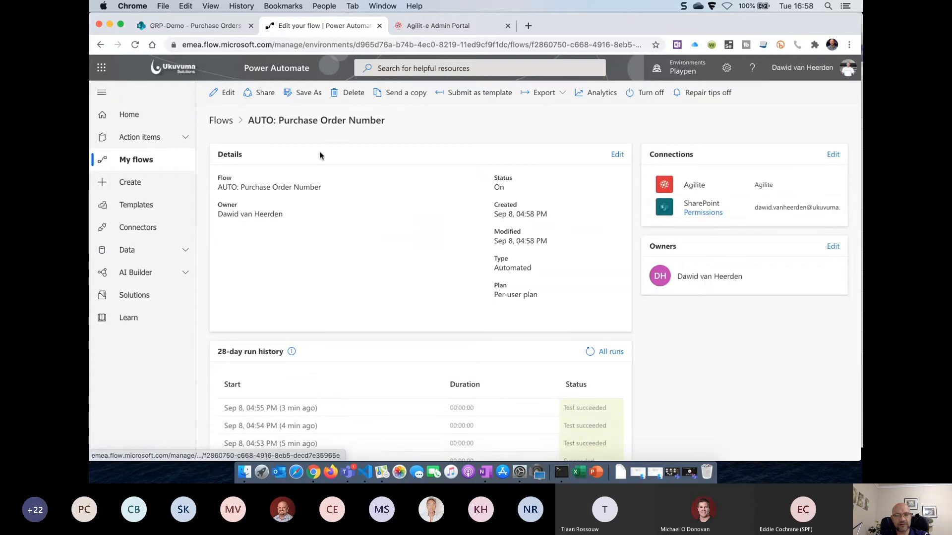
scroll(428, 229, "down", 1)
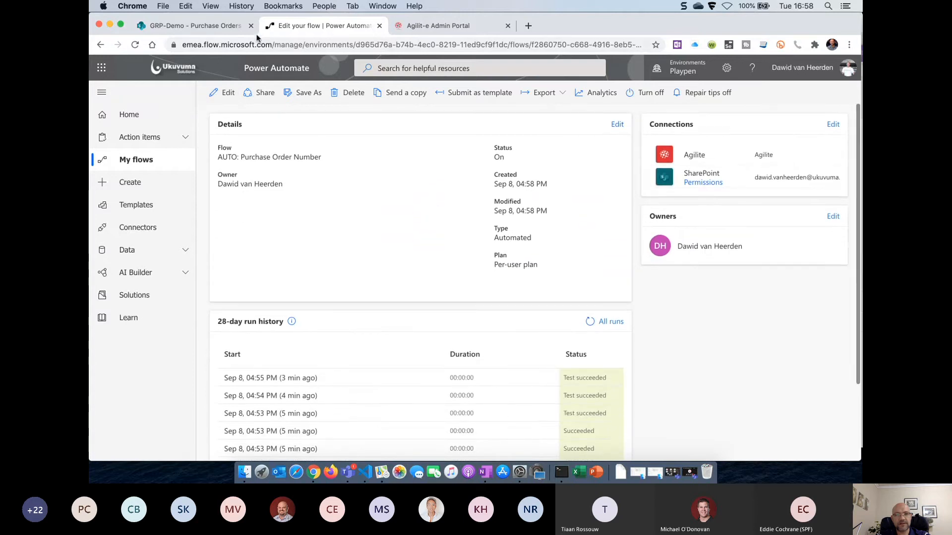
left_click(226, 31)
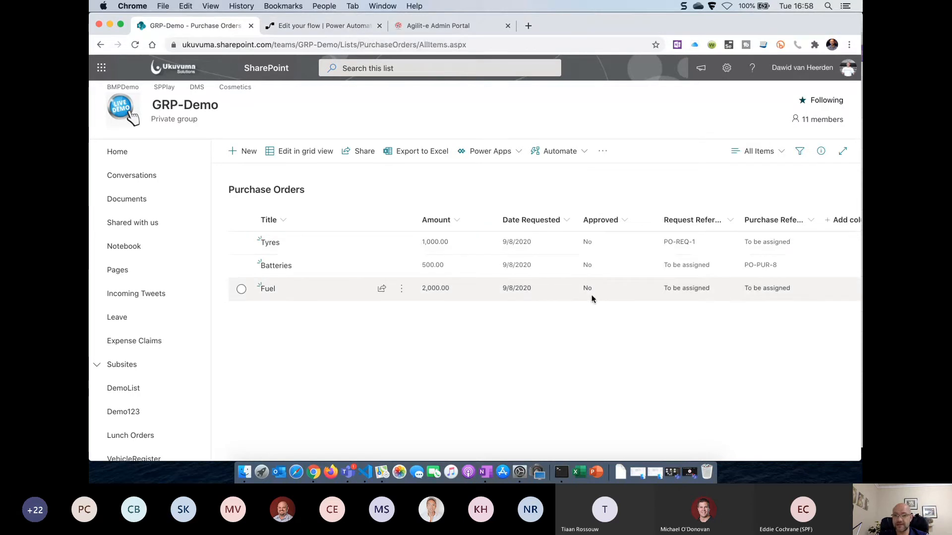
Refresh the flow's run history three times, then reload the Purchase Orders list
left_click(328, 25)
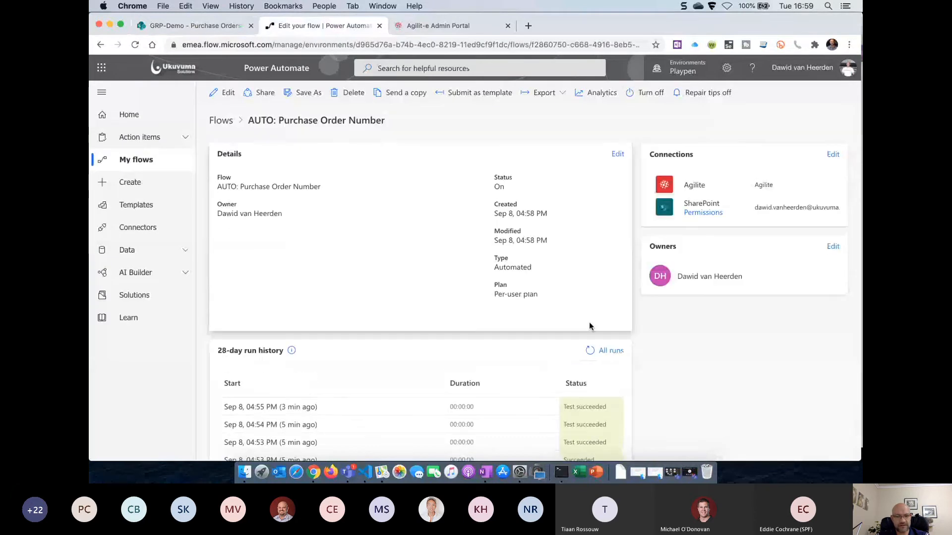
left_click(590, 352)
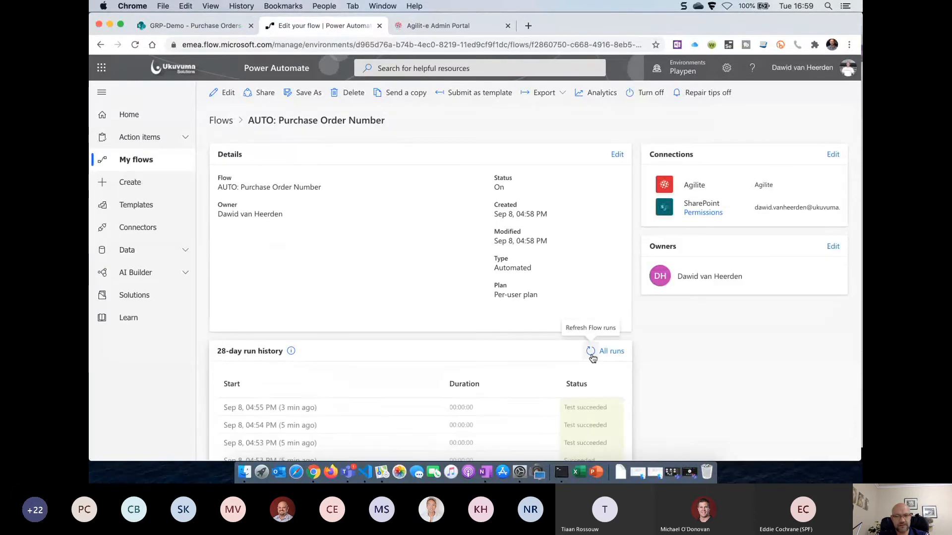
left_click(591, 352)
left_click(590, 352)
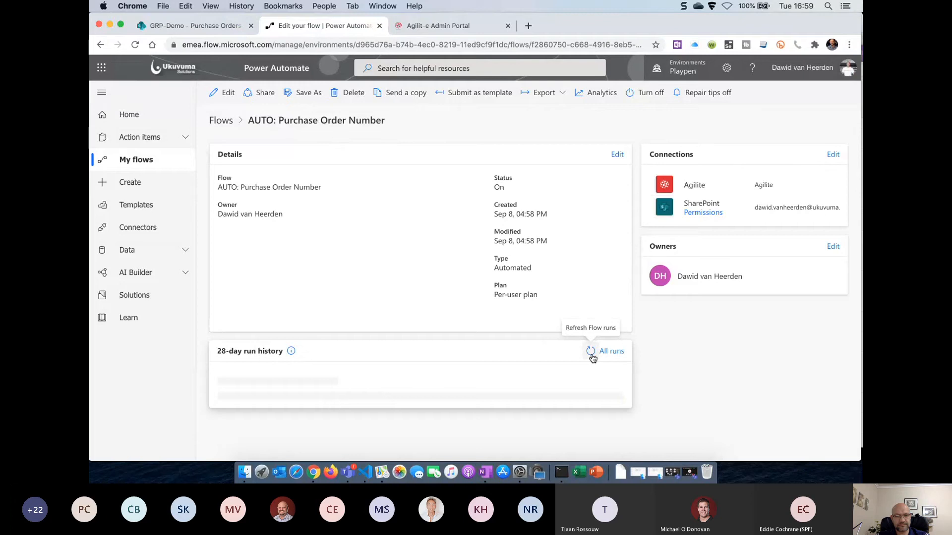
left_click(224, 27)
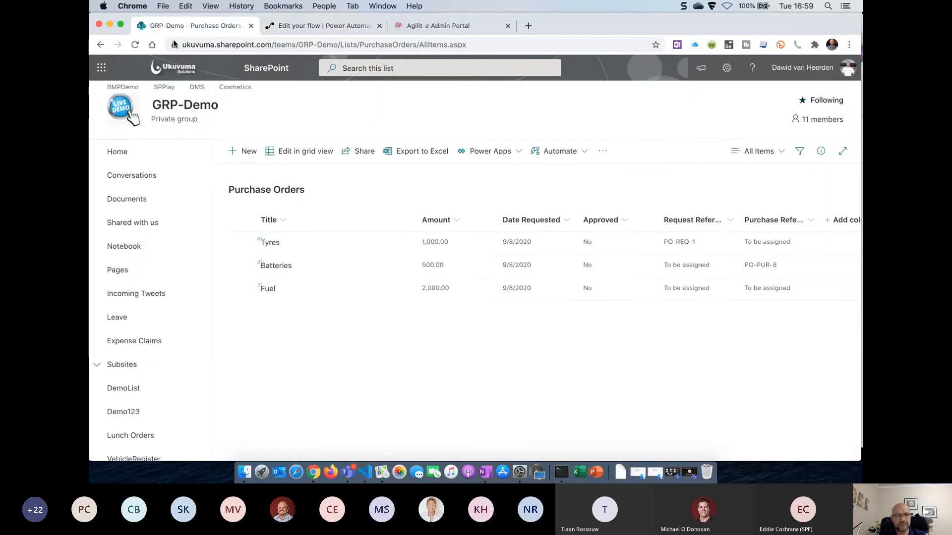
left_click(137, 45)
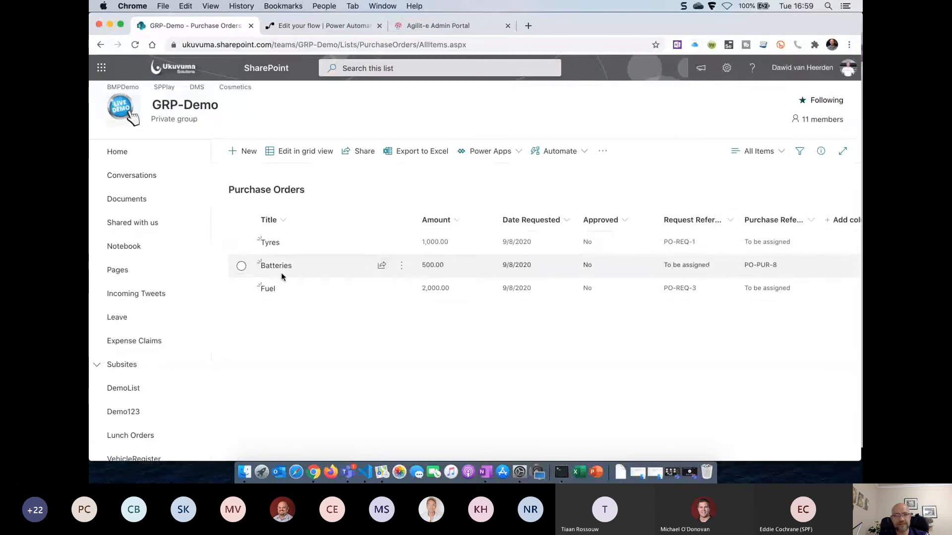
Refresh the run history four more times and return to the Purchase Orders list
left_click(349, 30)
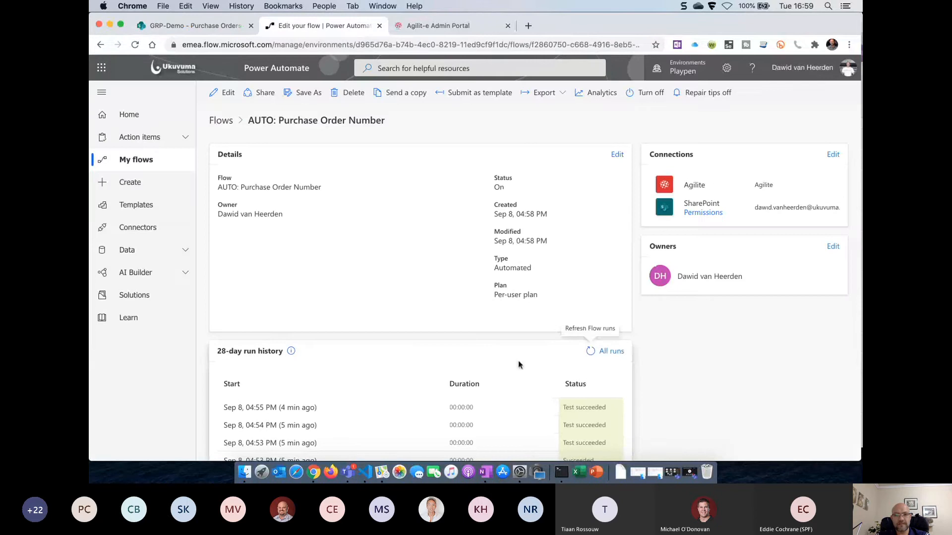
left_click(591, 352)
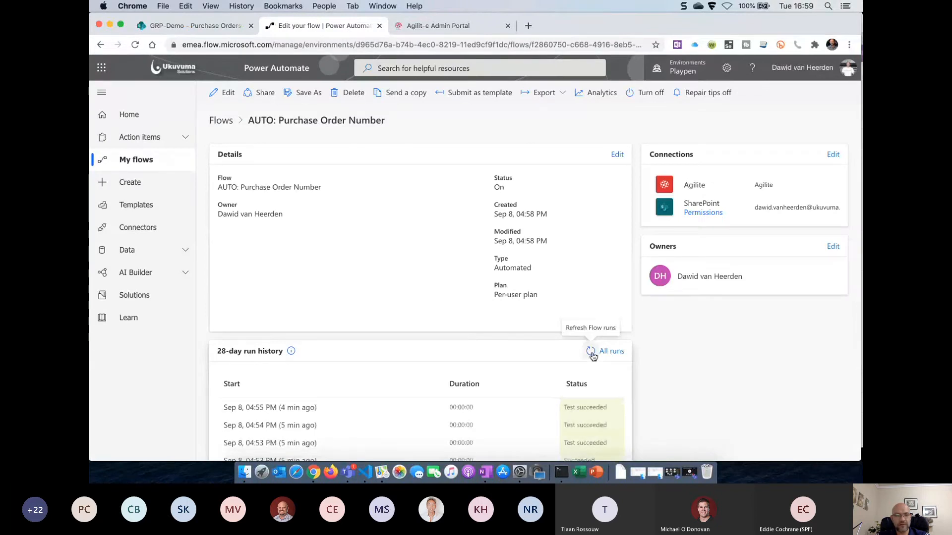
left_click(592, 353)
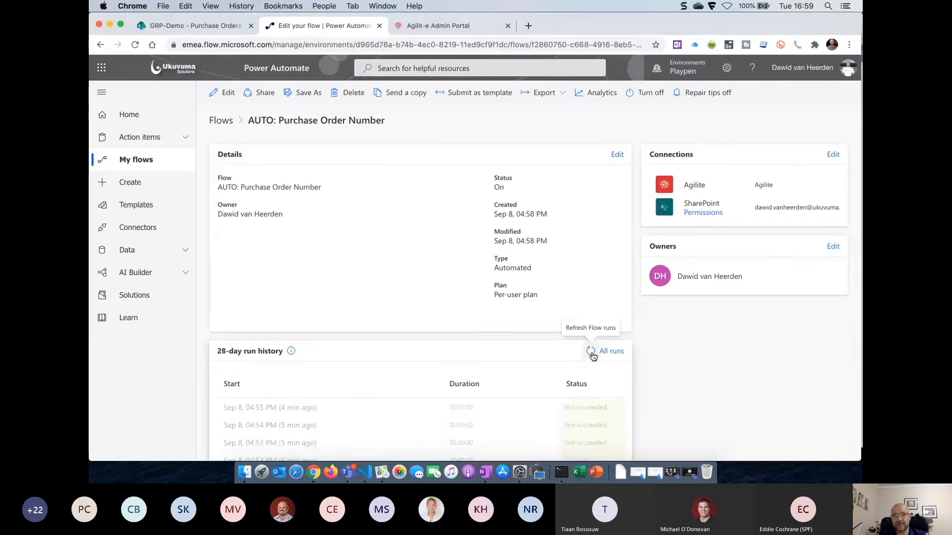
left_click(591, 353)
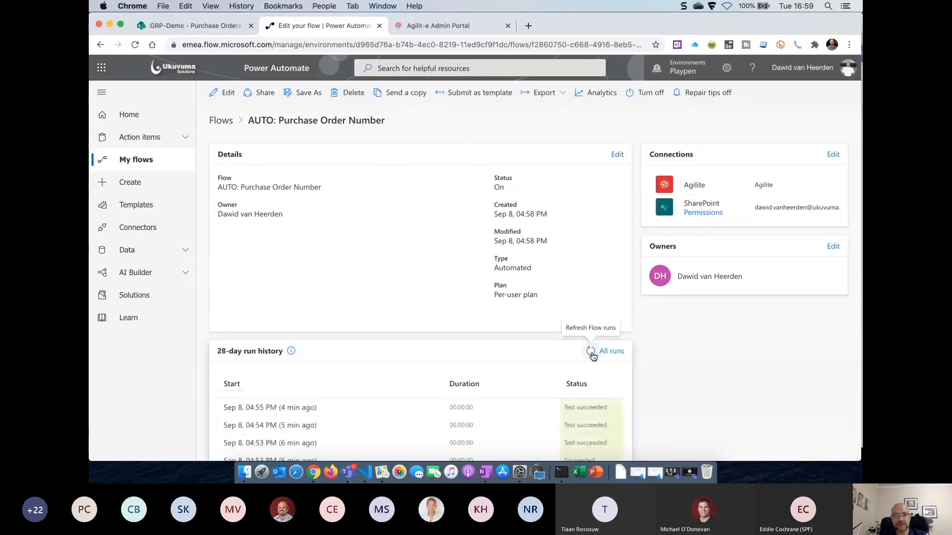
left_click(591, 353)
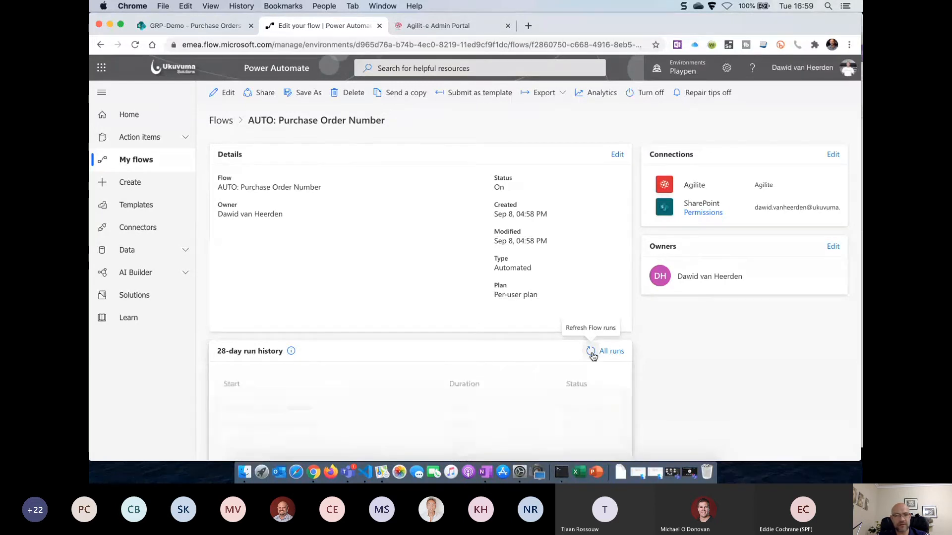
left_click(214, 29)
Edit the Fuel item, mark it PurchasedApproved, save, and return to the flow details
left_click(267, 290)
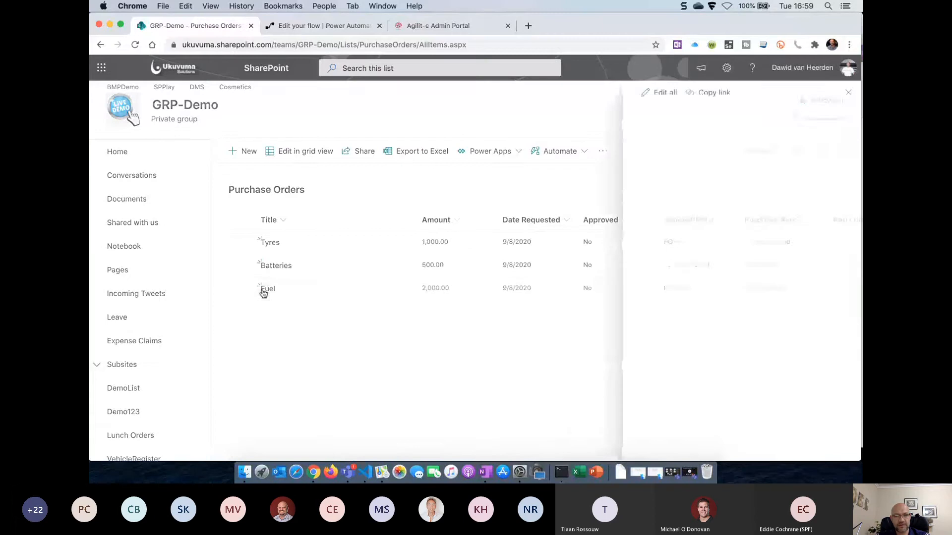
left_click(659, 93)
left_click(651, 265)
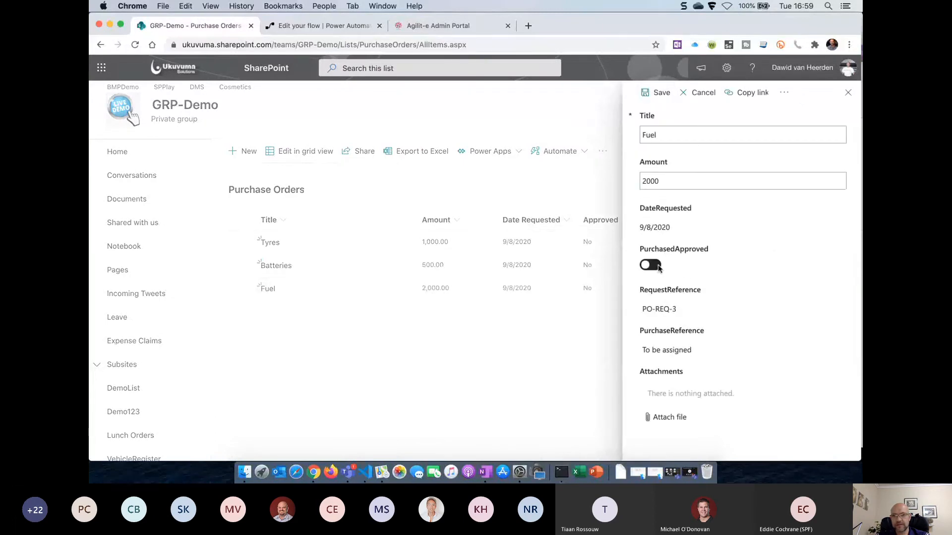
left_click(661, 94)
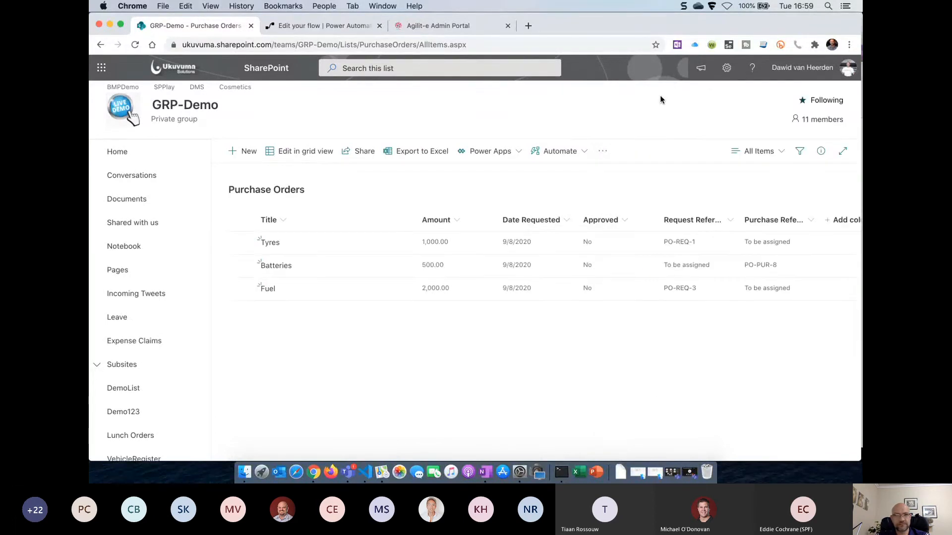
left_click(316, 25)
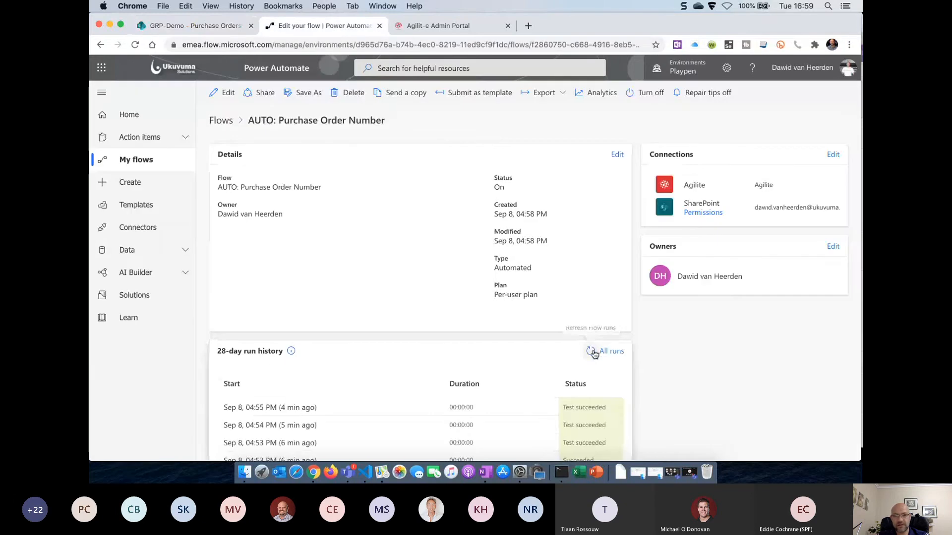
Refresh the run history repeatedly for a new run, then reload the Purchase Orders list
left_click(592, 352)
left_click(592, 352)
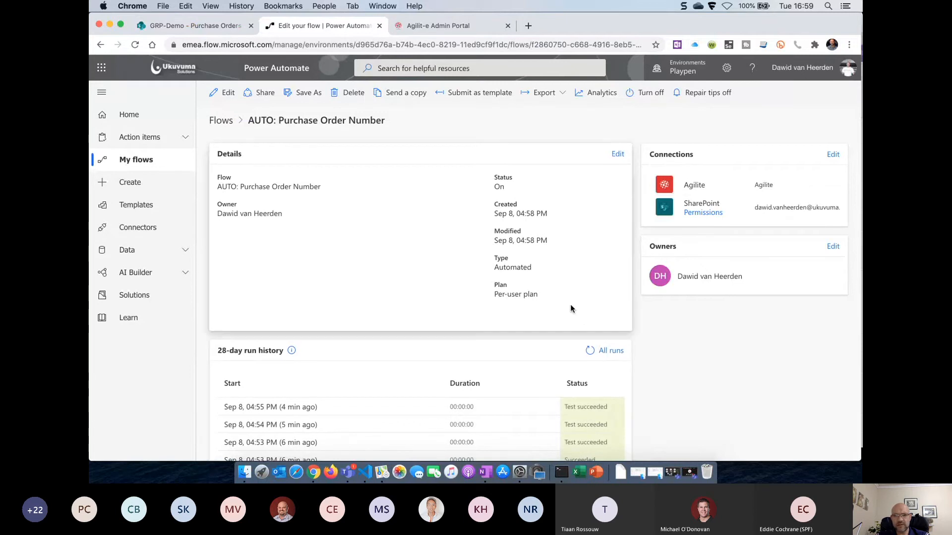
left_click(590, 351)
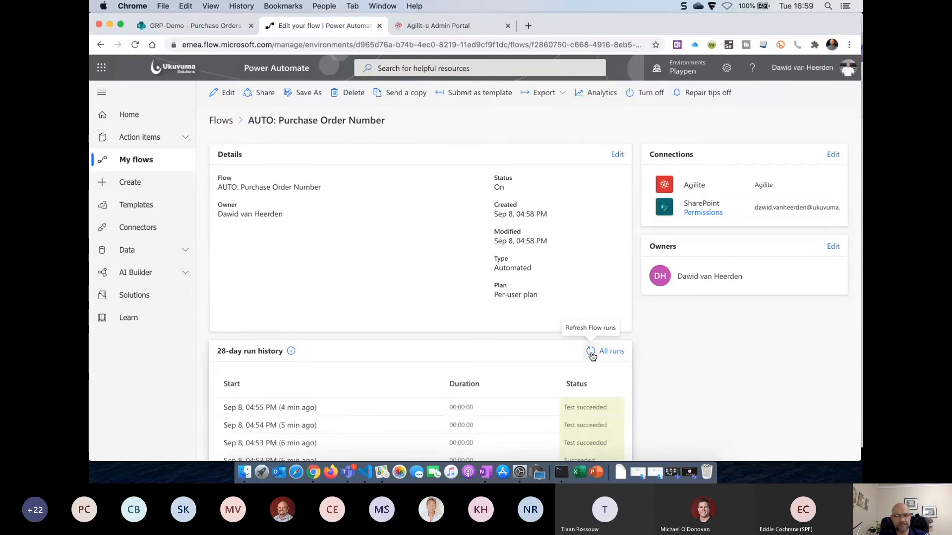
left_click(590, 351)
left_click(591, 351)
left_click(590, 351)
left_click(590, 351)
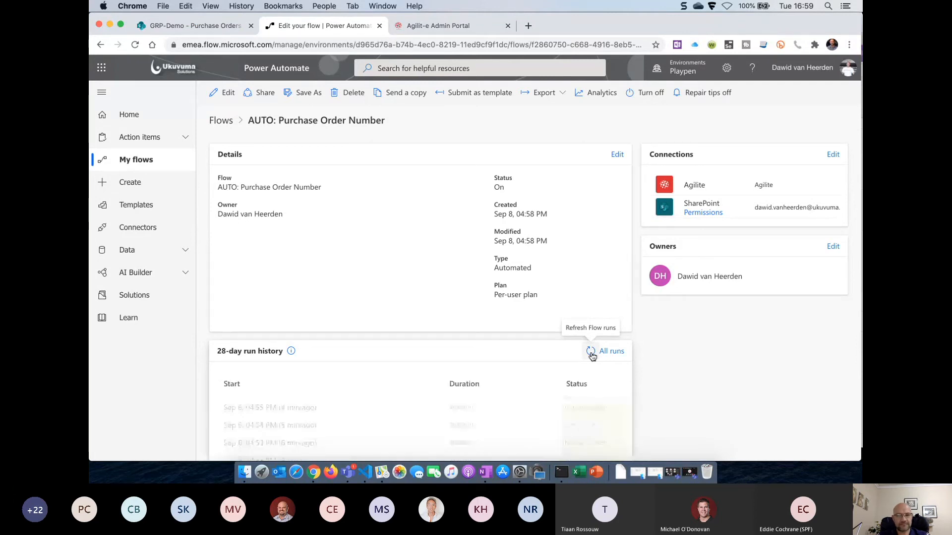
left_click(206, 27)
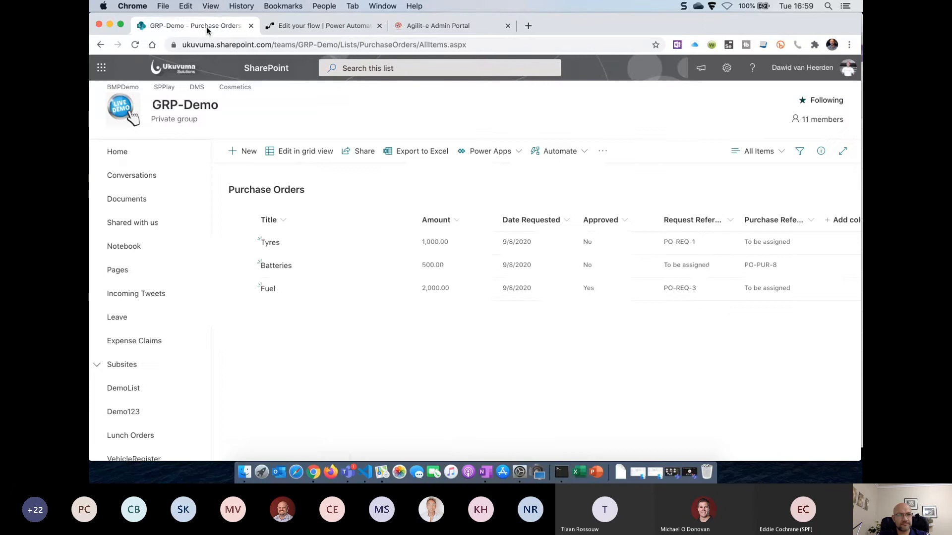
left_click(135, 45)
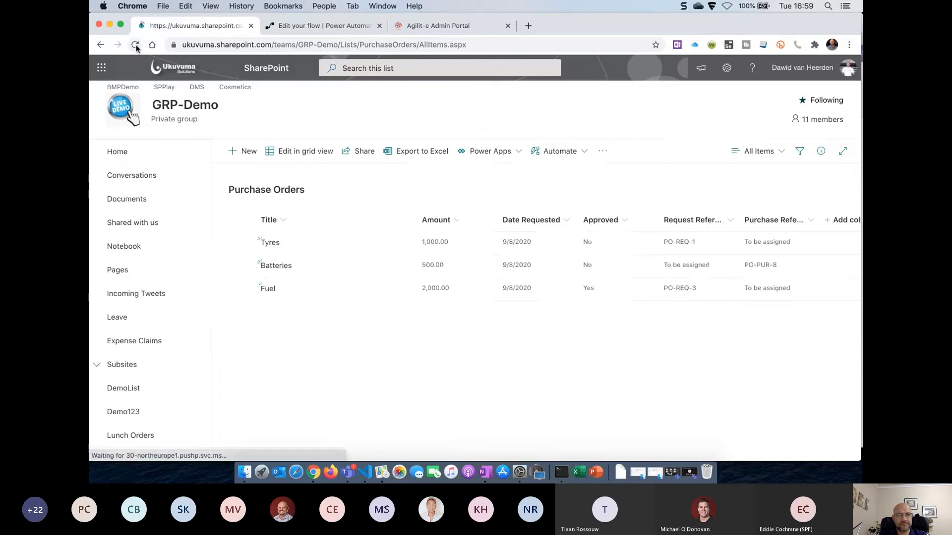
Keep refreshing the run history for the approval-triggered run and recheck the Purchase Orders list
left_click(323, 27)
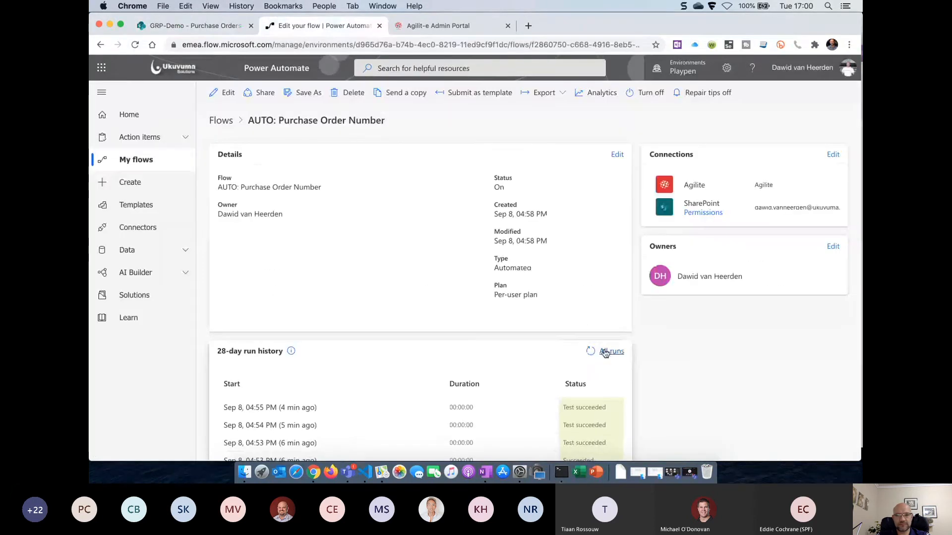
left_click(589, 351)
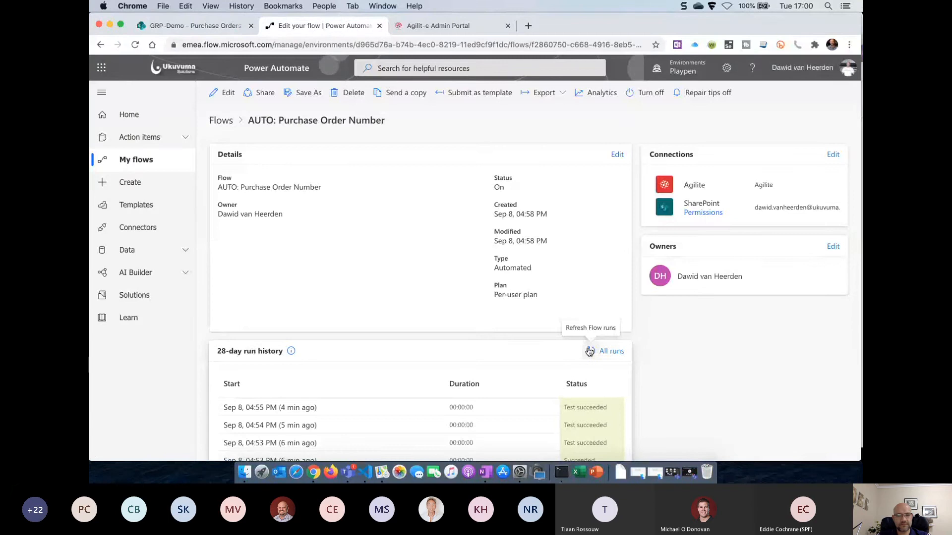
left_click(589, 351)
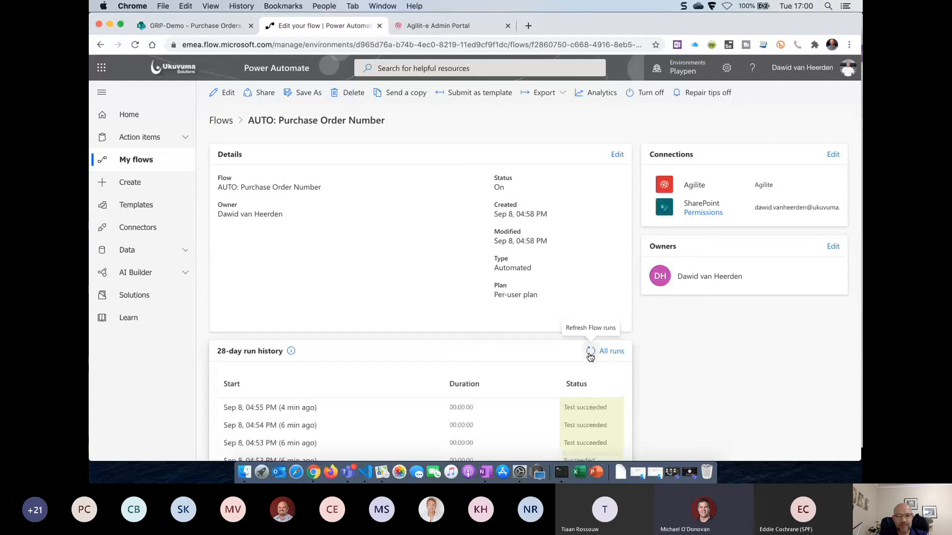
left_click(590, 352)
left_click(590, 353)
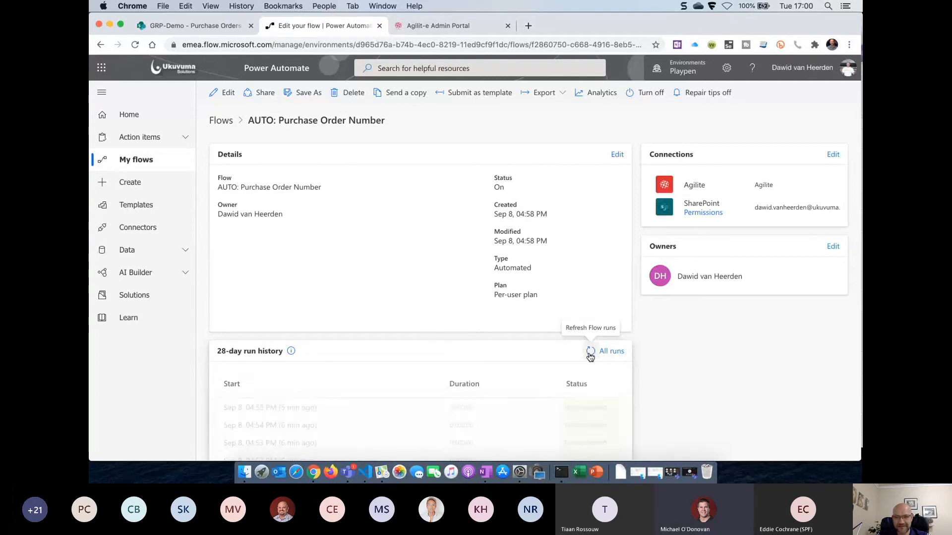
left_click(590, 352)
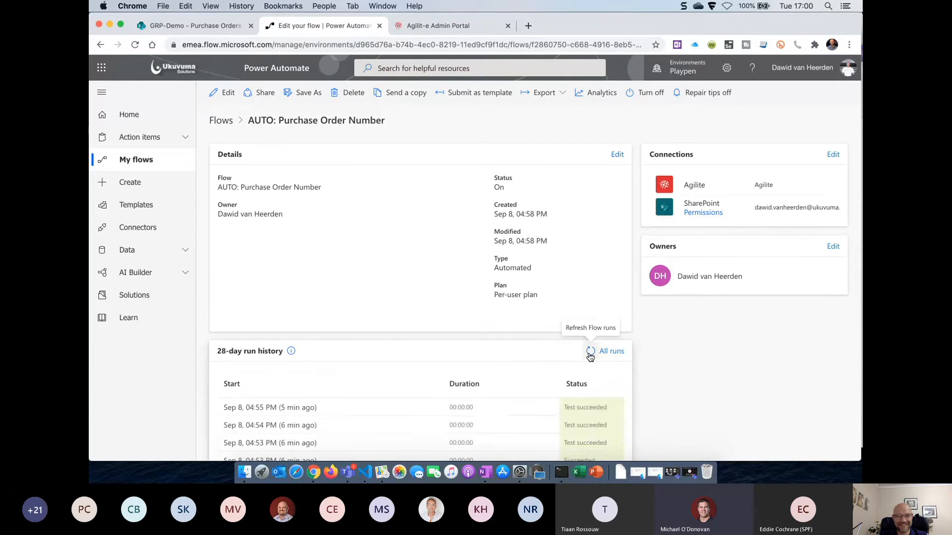
left_click(590, 352)
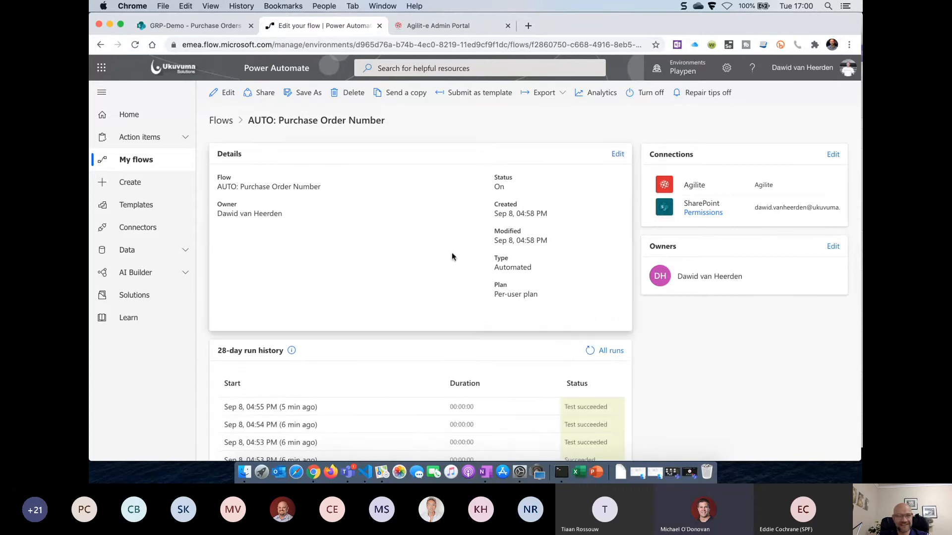
left_click(591, 351)
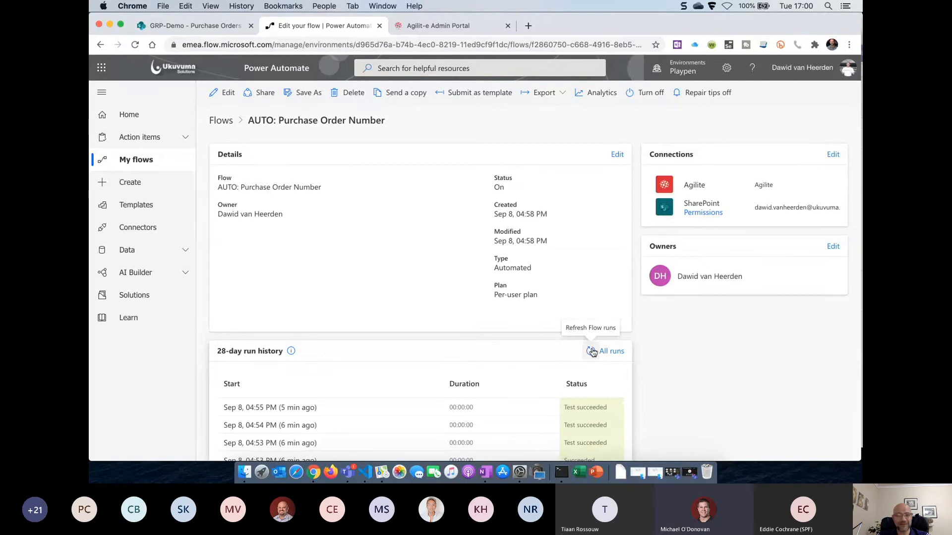
left_click(591, 352)
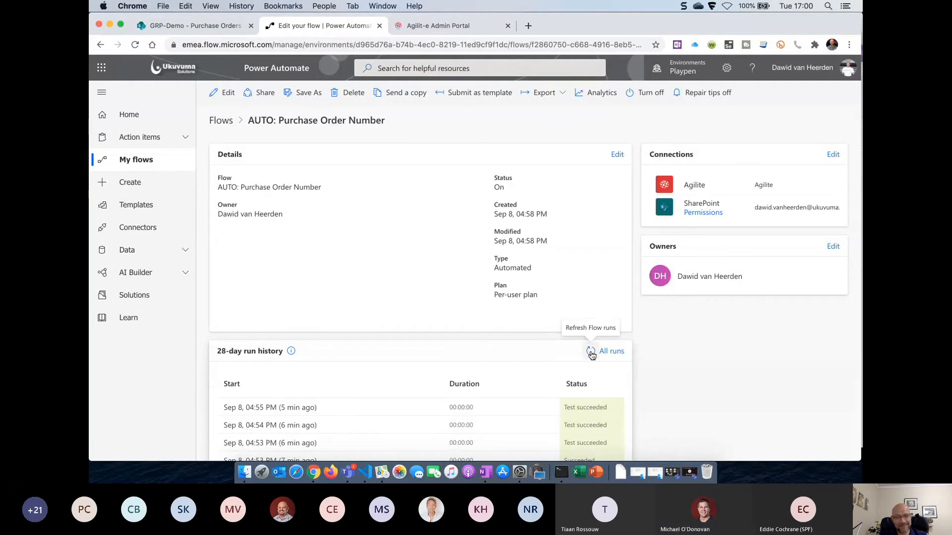
left_click(592, 353)
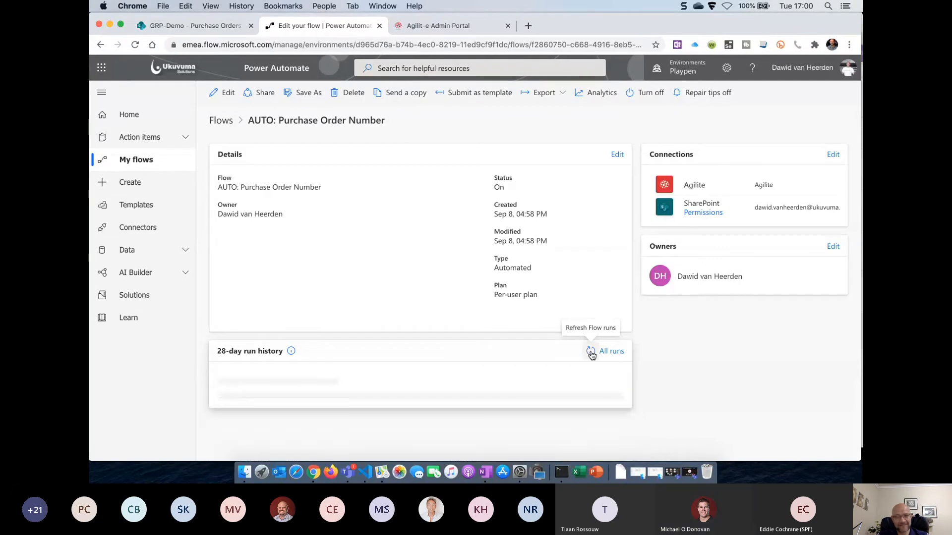
left_click(206, 29)
left_click(138, 45)
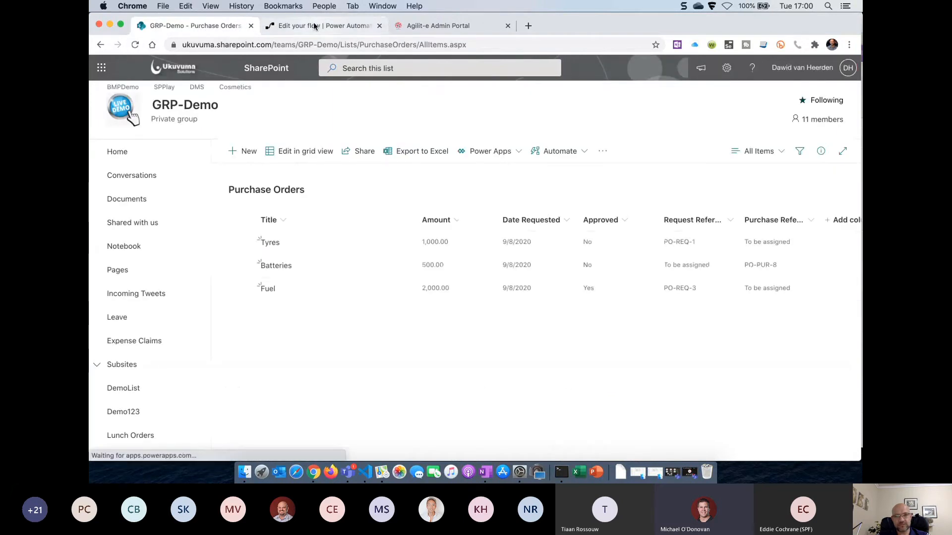
Refresh until the Succeeded 05:00 PM run appears, then reload the list showing PO-PUR-9
left_click(287, 28)
left_click(589, 352)
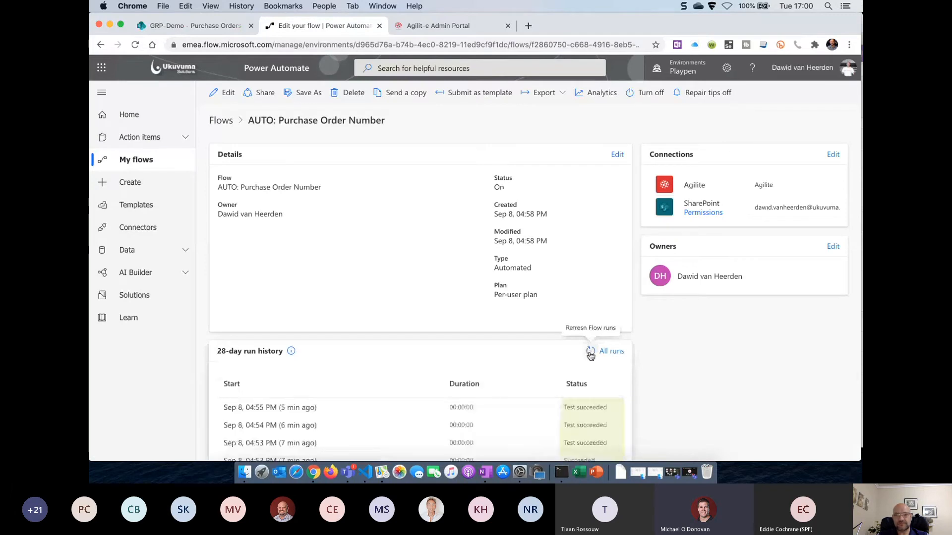
left_click(590, 353)
left_click(590, 352)
left_click(590, 353)
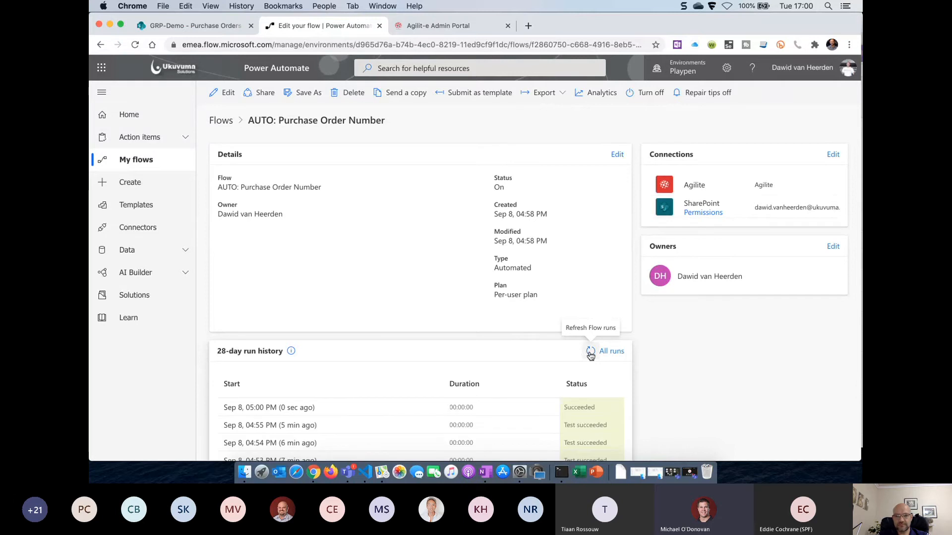
left_click(213, 28)
left_click(134, 44)
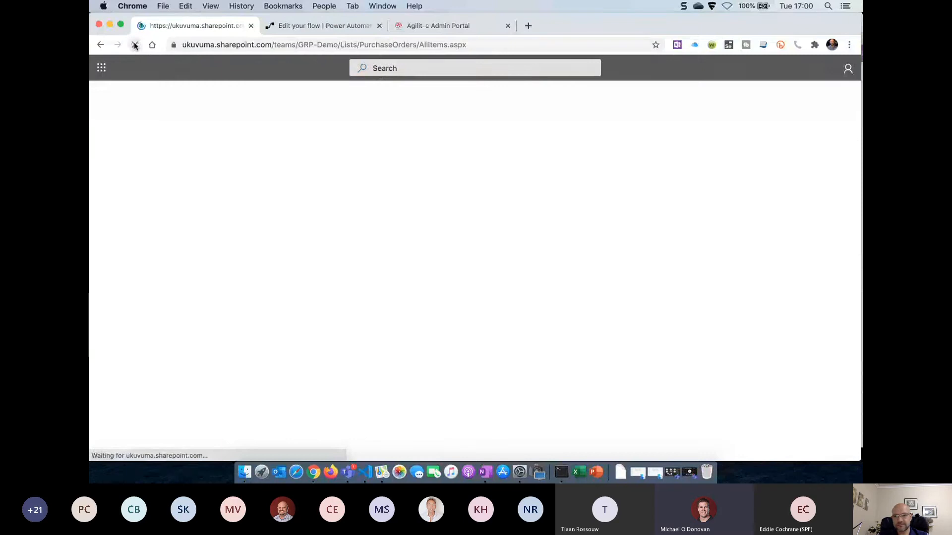
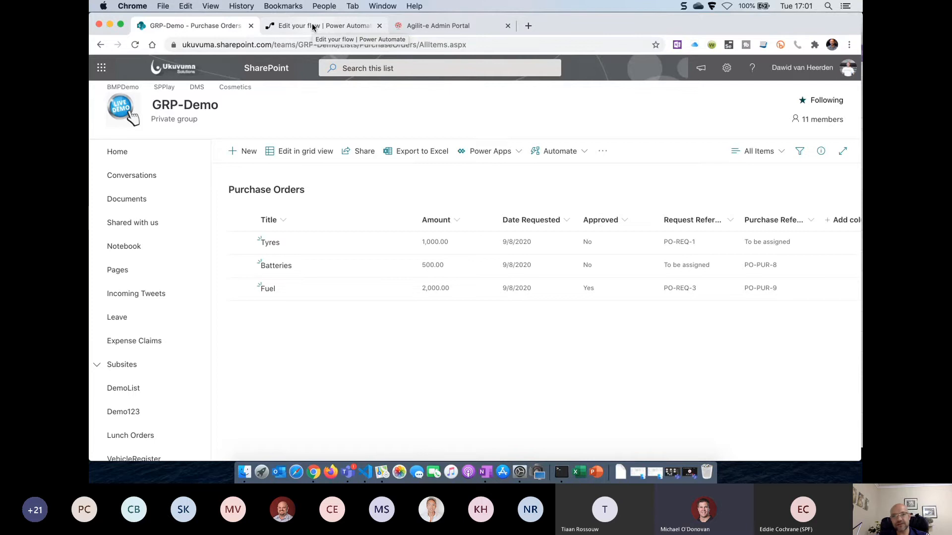
Recheck the Purchase Order Number flow's run history and reload the Purchase Orders list
left_click(312, 26)
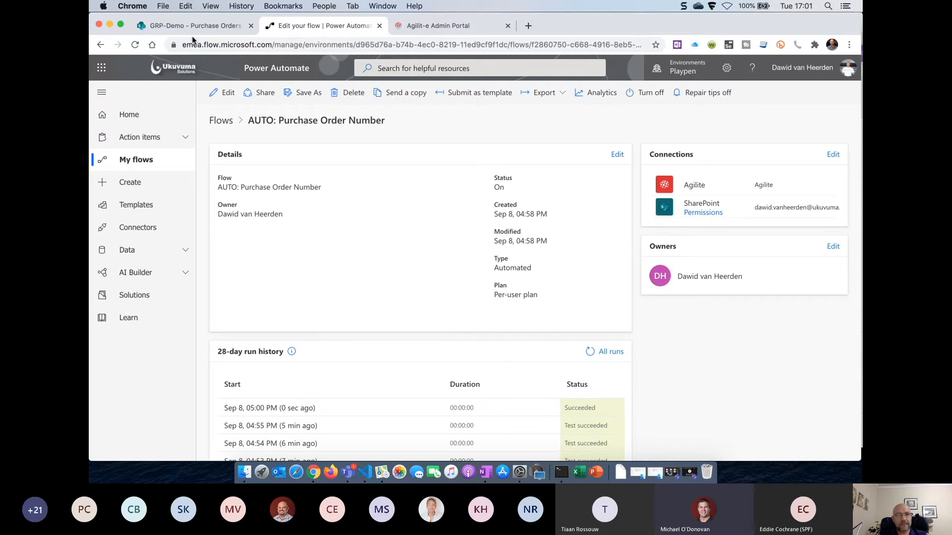
left_click(209, 24)
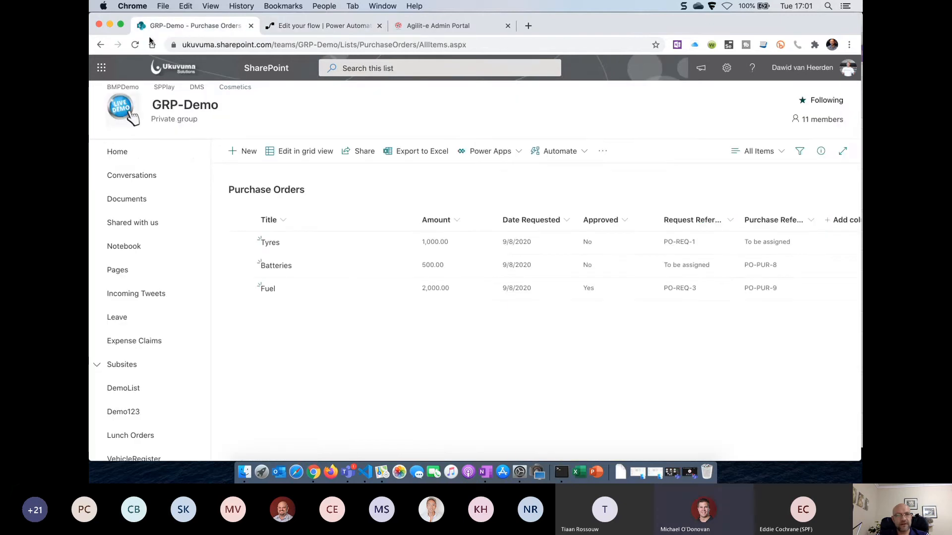
left_click(134, 47)
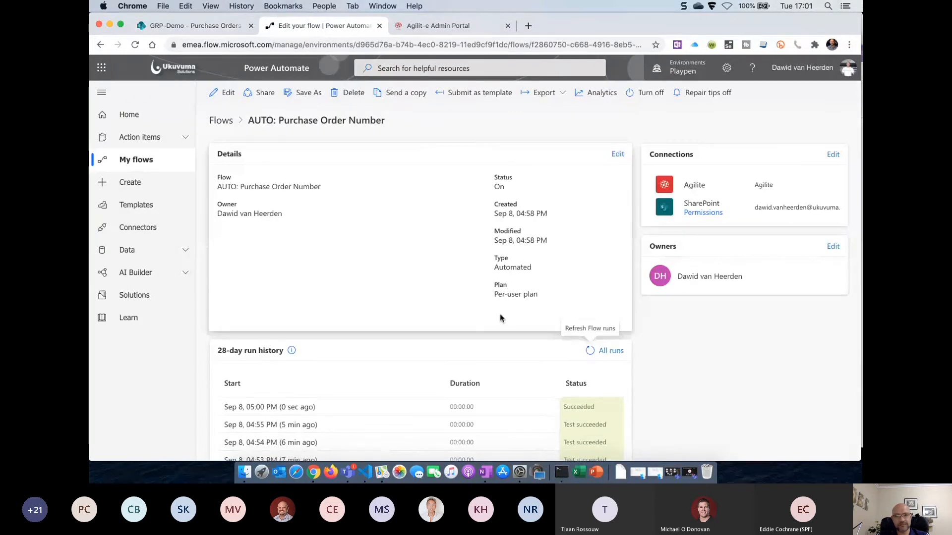
left_click(589, 352)
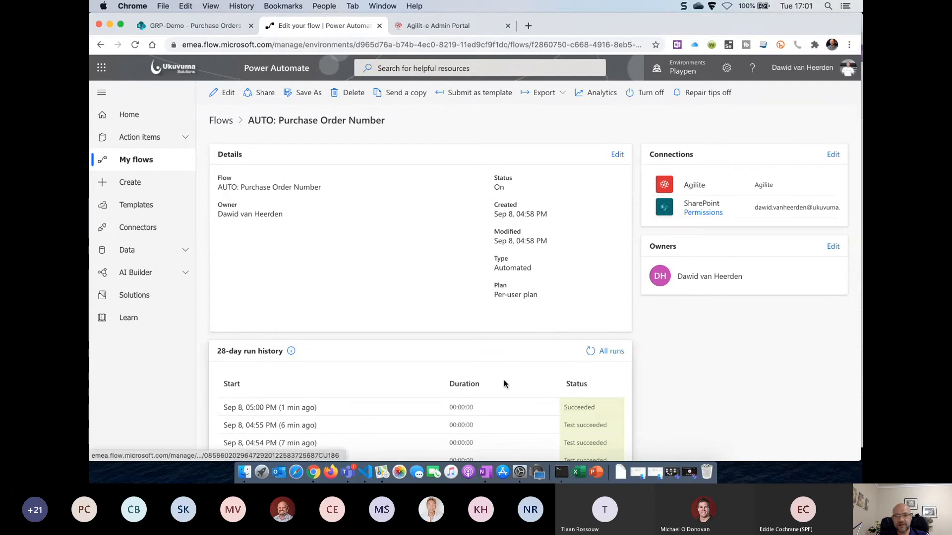
left_click(592, 352)
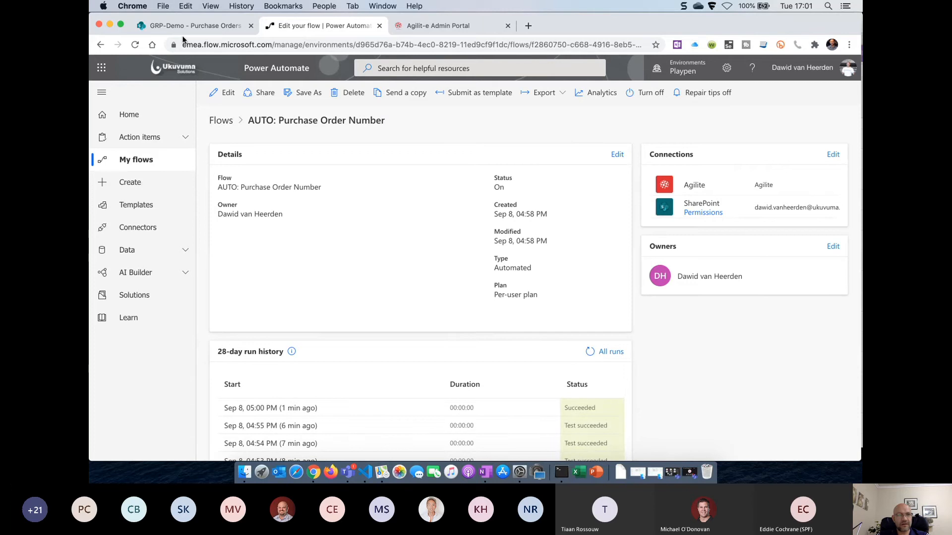
left_click(196, 28)
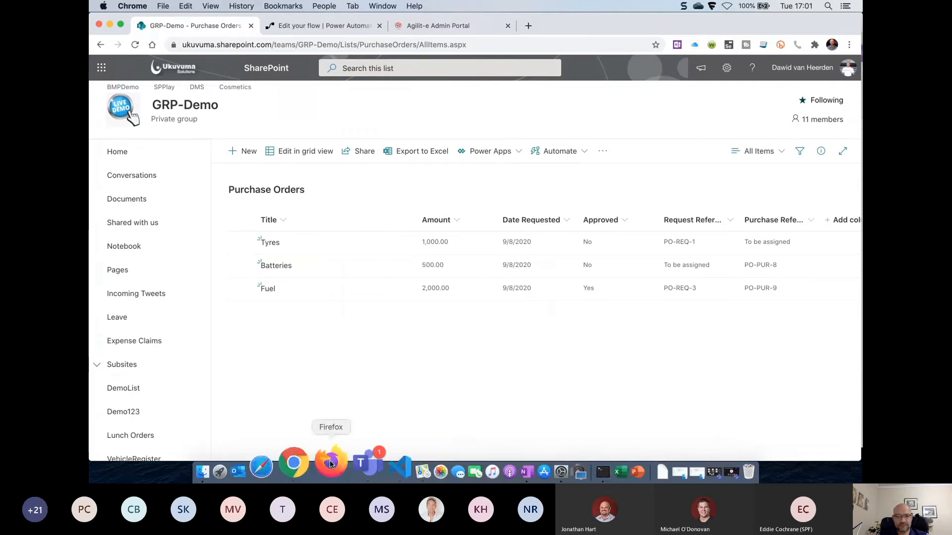
Restore the minimized Teams meeting window showing the other presenter's shared desktop
left_click(347, 464)
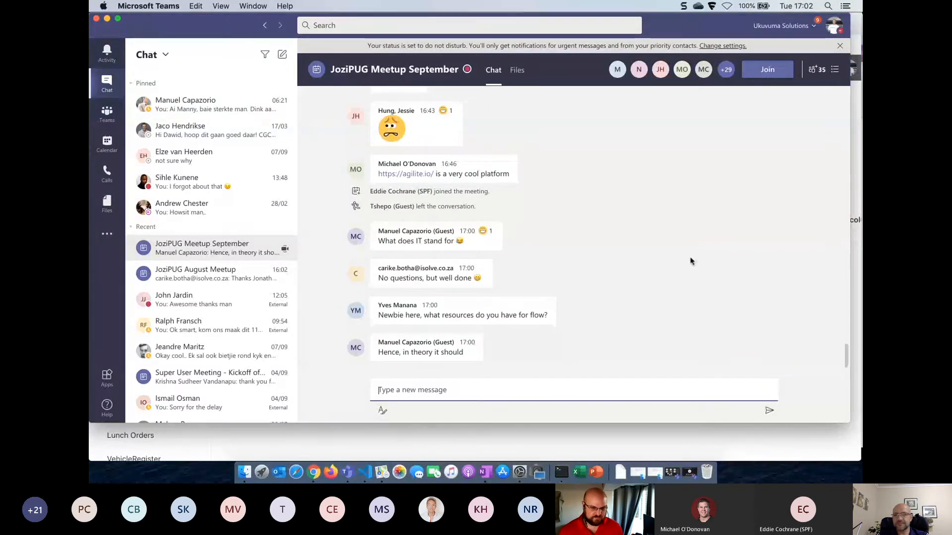
key("ctrl+Down")
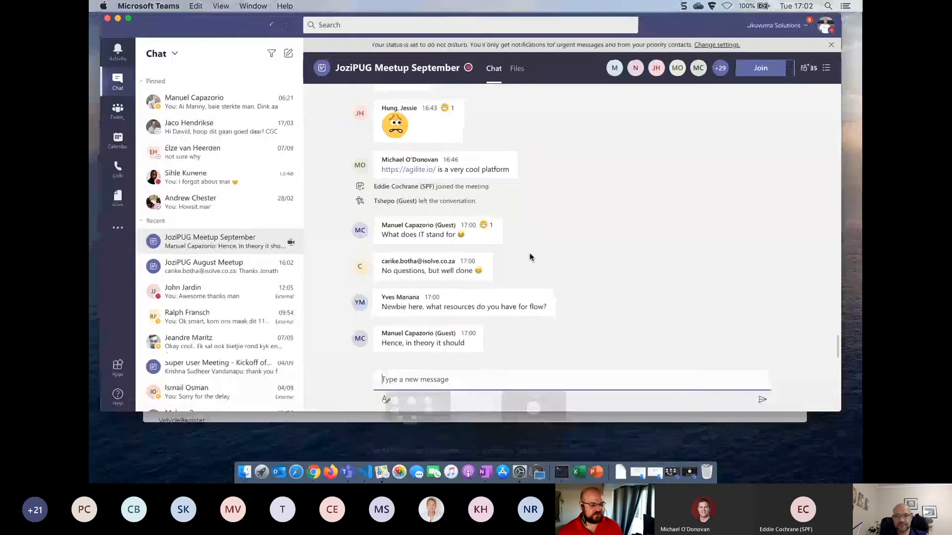
left_click(422, 421)
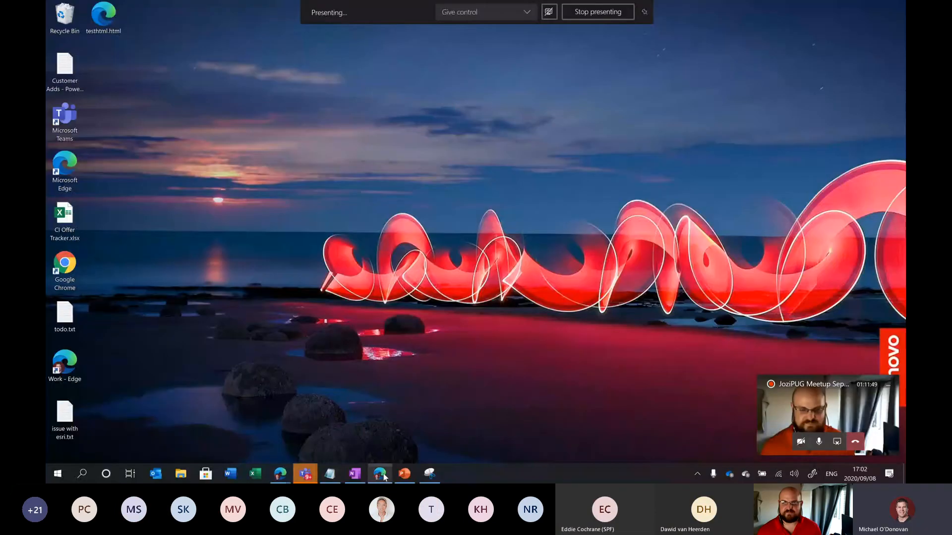
Minimize the Docs window and bring up the Edge window with the Business Applications launch page
left_click(384, 477)
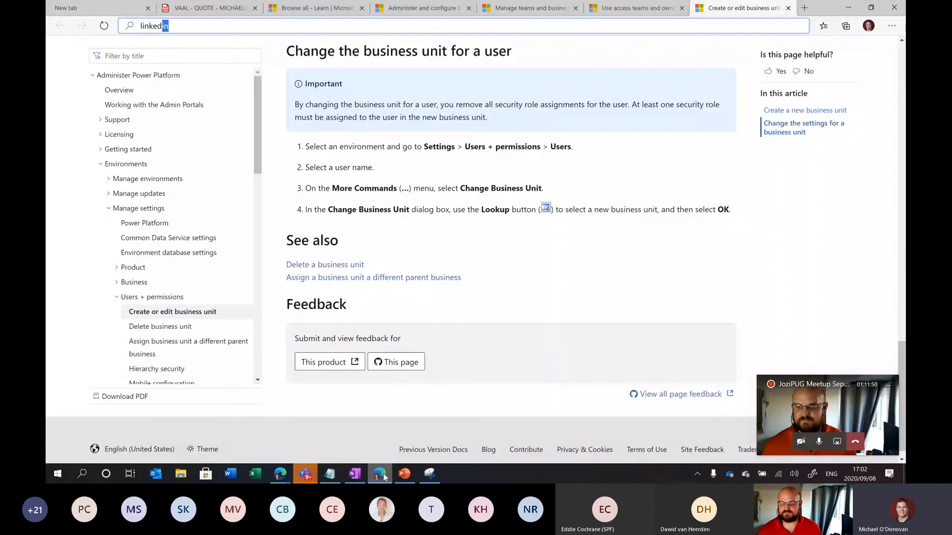
left_click(384, 477)
mouse_move(285, 477)
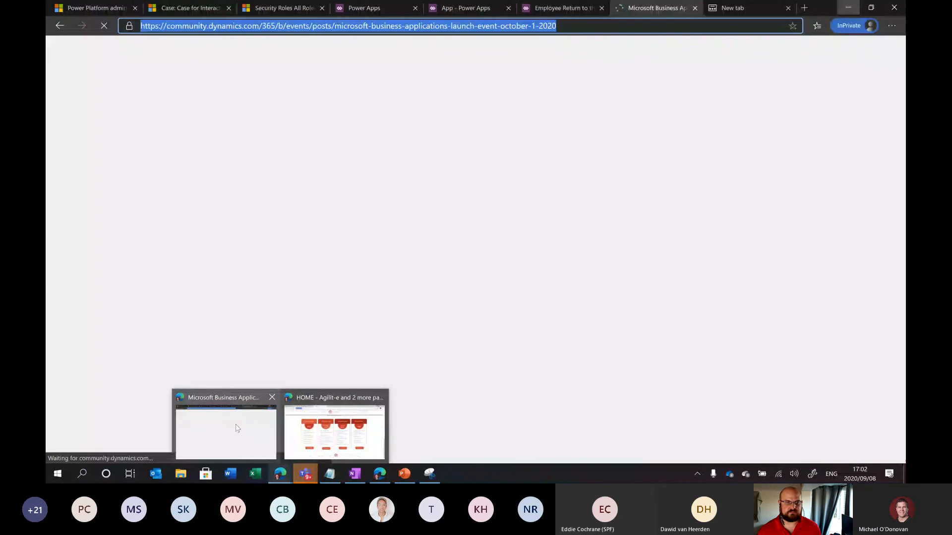
left_click(233, 426)
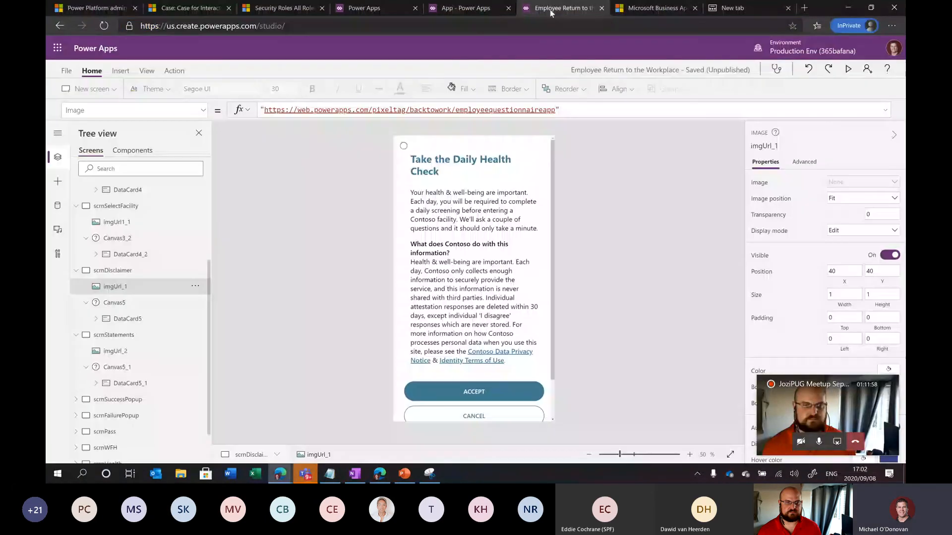
Return to the Employee Return to the Workplace studio and show scrnLanding on the canvas
left_click(549, 9)
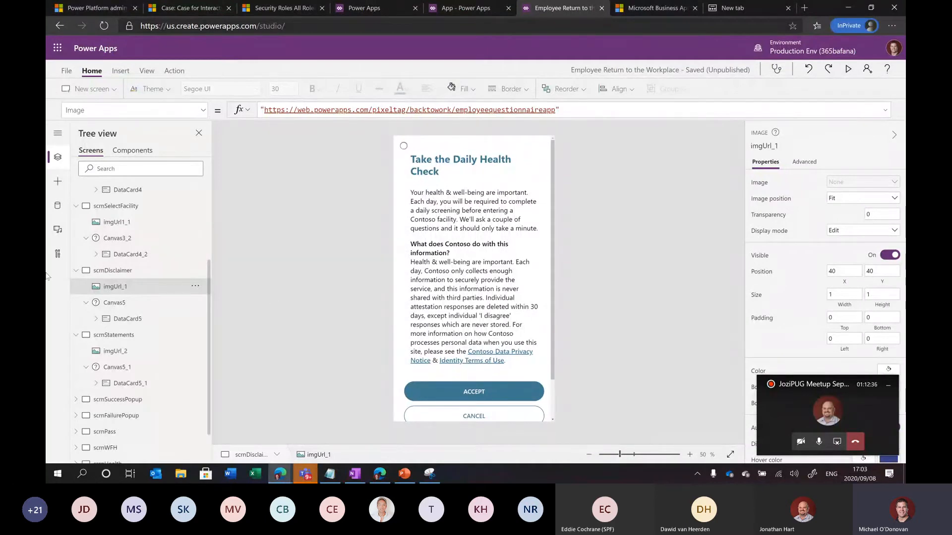
scroll(156, 253, "up", 3)
left_click(122, 205)
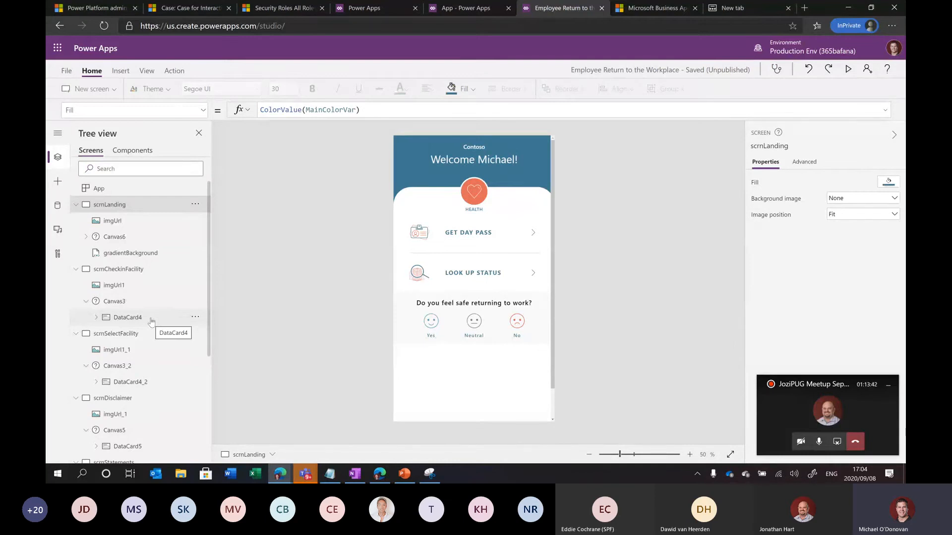
left_click(131, 242)
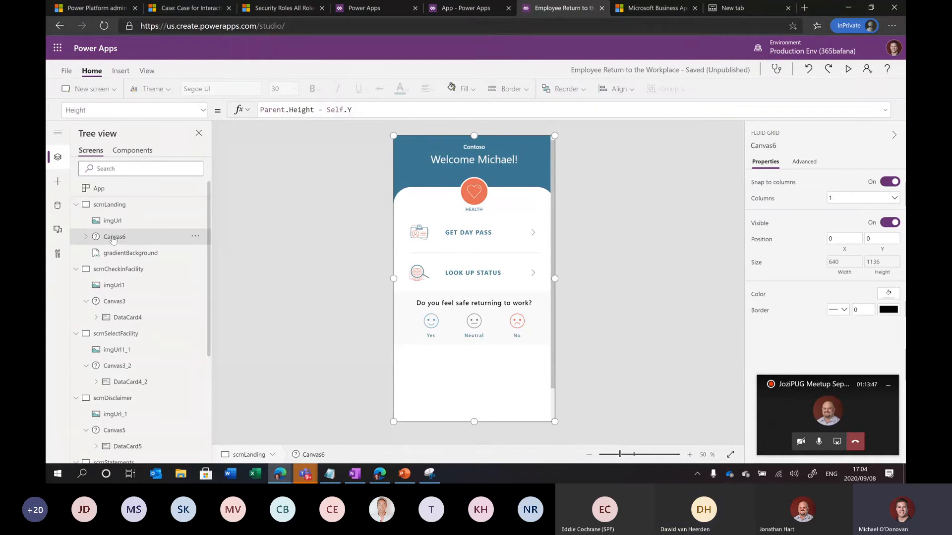
left_click(86, 237)
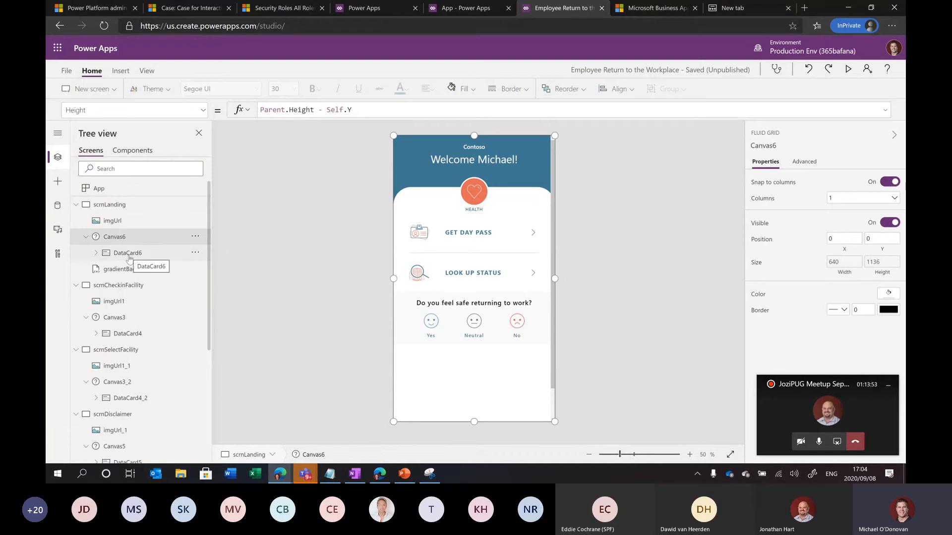
scroll(129, 257, "down", 1)
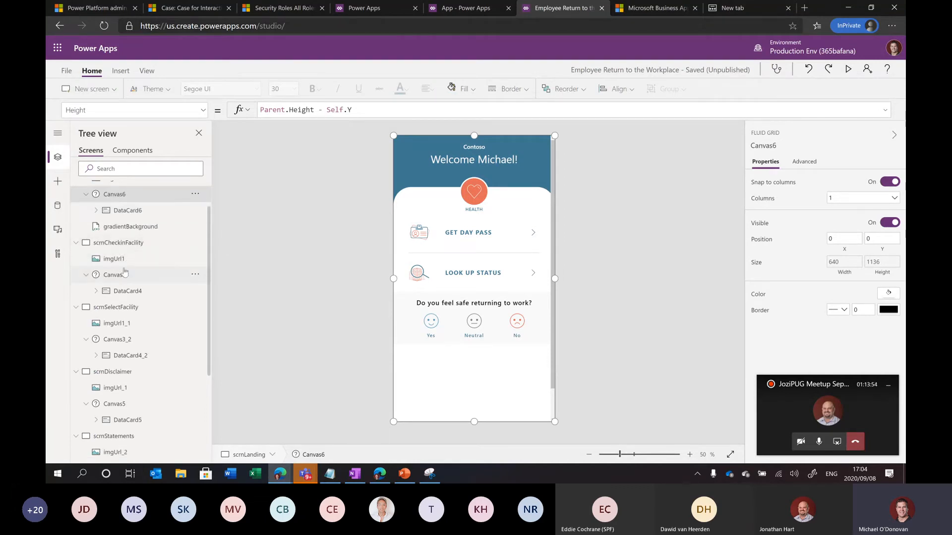
left_click(121, 277)
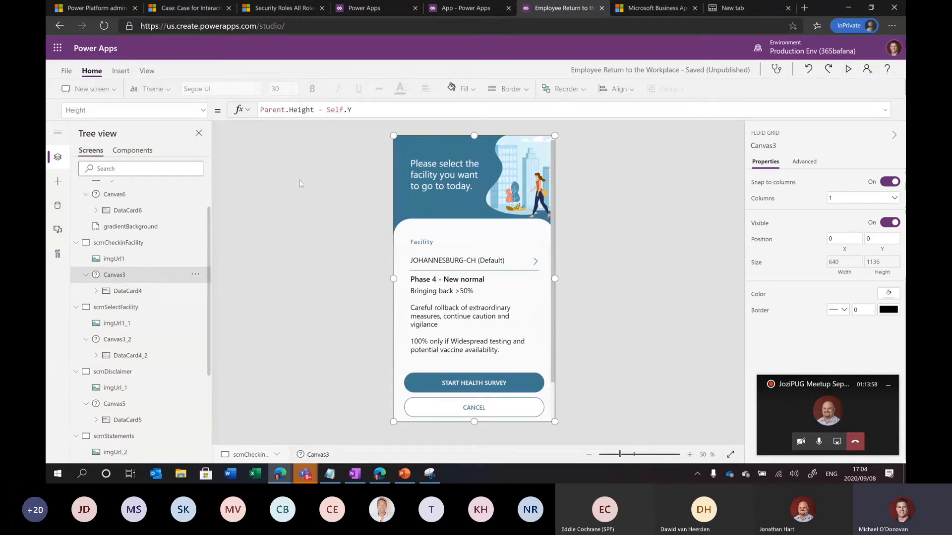
left_click(141, 294)
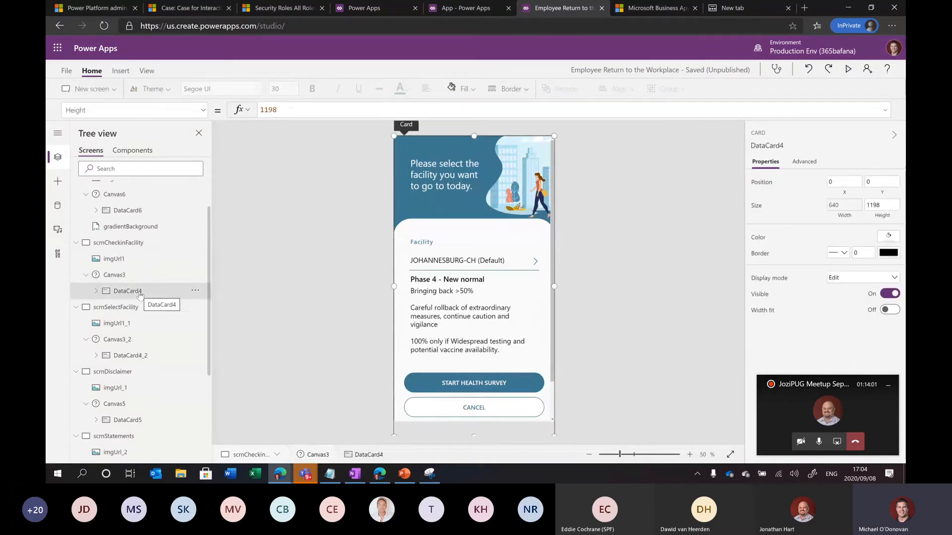
left_click(95, 291)
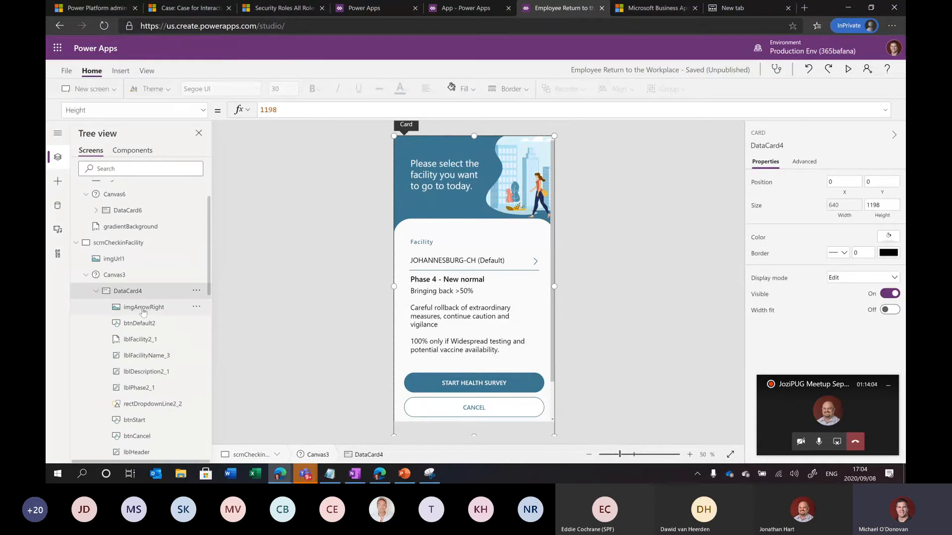
scroll(150, 377, "down", 1)
left_click(145, 378)
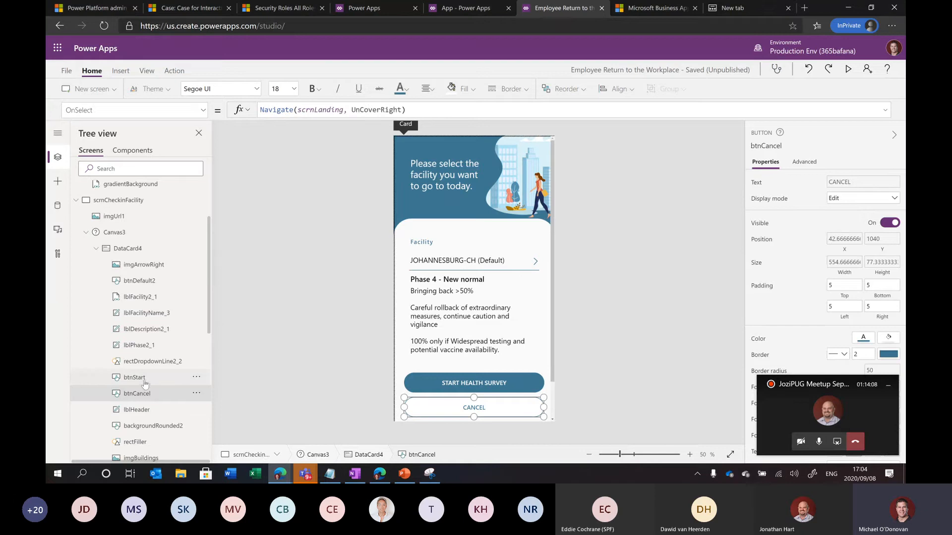
left_click(144, 381)
left_click(149, 395)
scroll(154, 367, "down", 2)
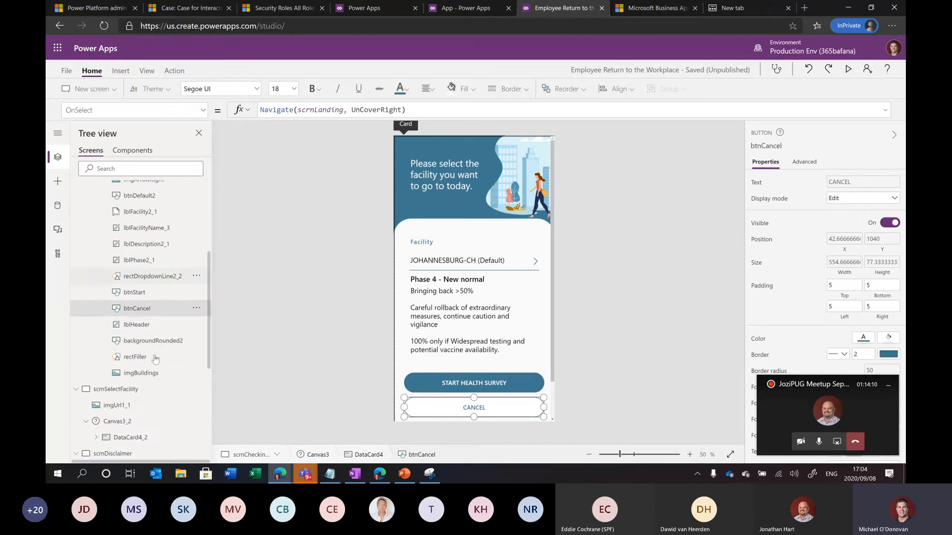
scroll(151, 337, "up", 2)
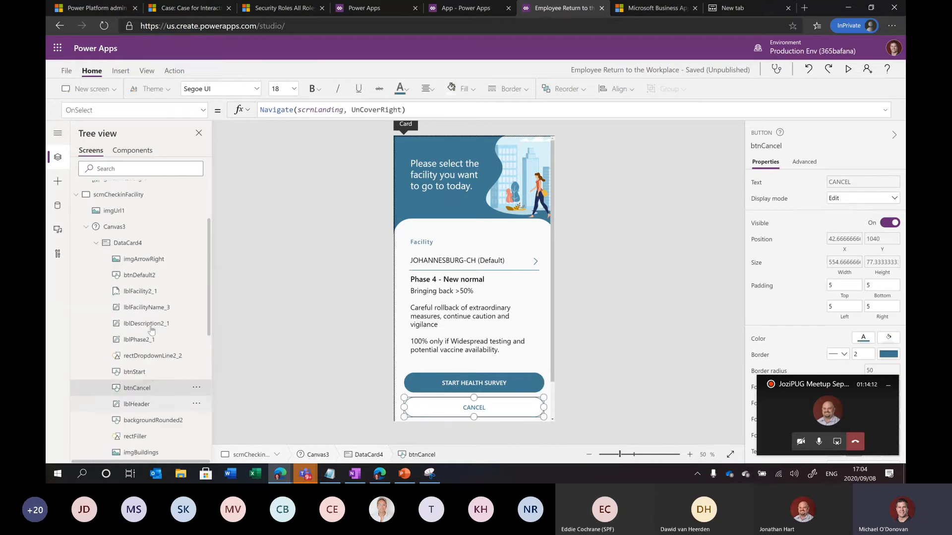
left_click(147, 314)
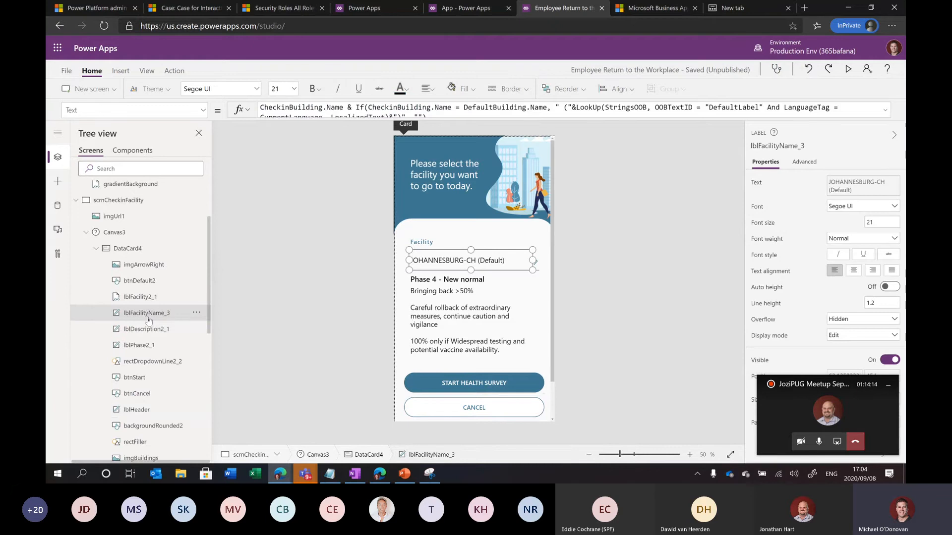
left_click(150, 329)
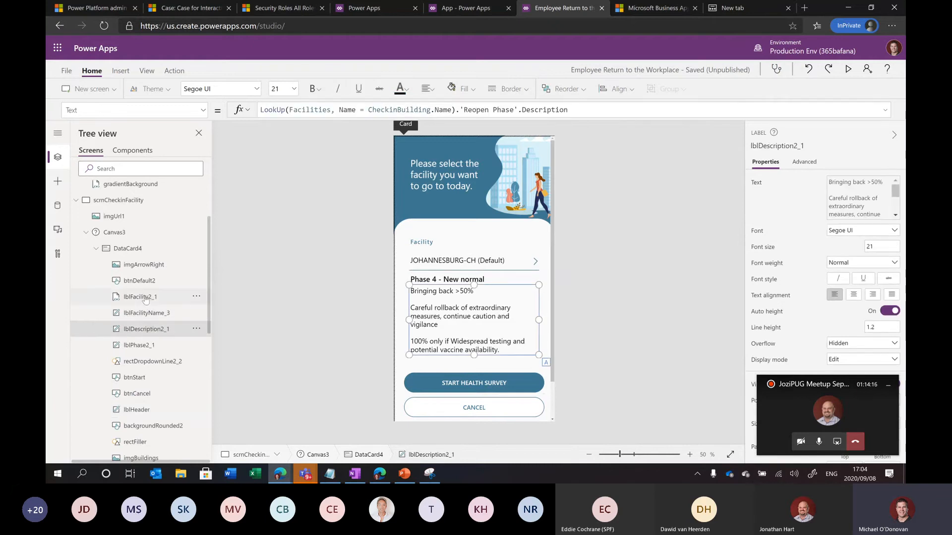
left_click(134, 249)
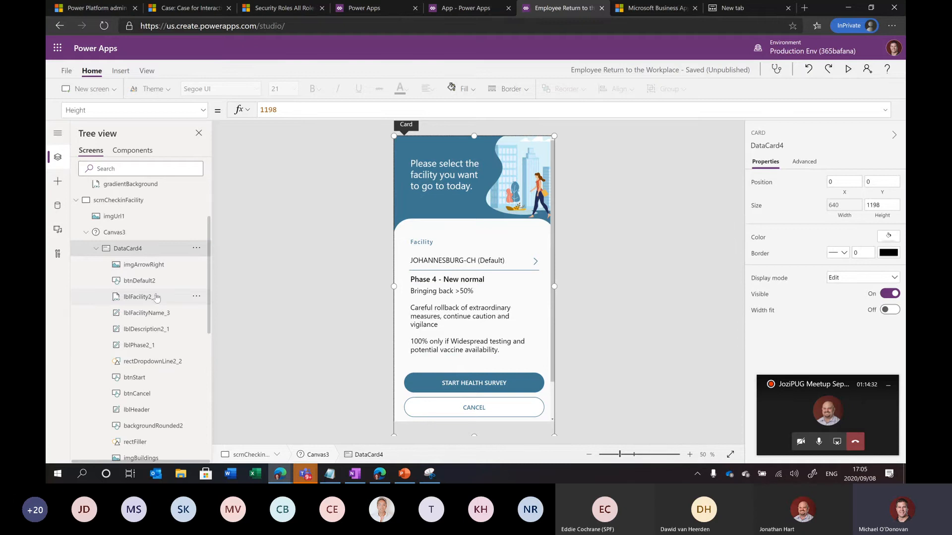
Compare Canvas3 and DataCard4 heights, toggle the meeting mic, then collapse scrnCheckinFacility
left_click(133, 235)
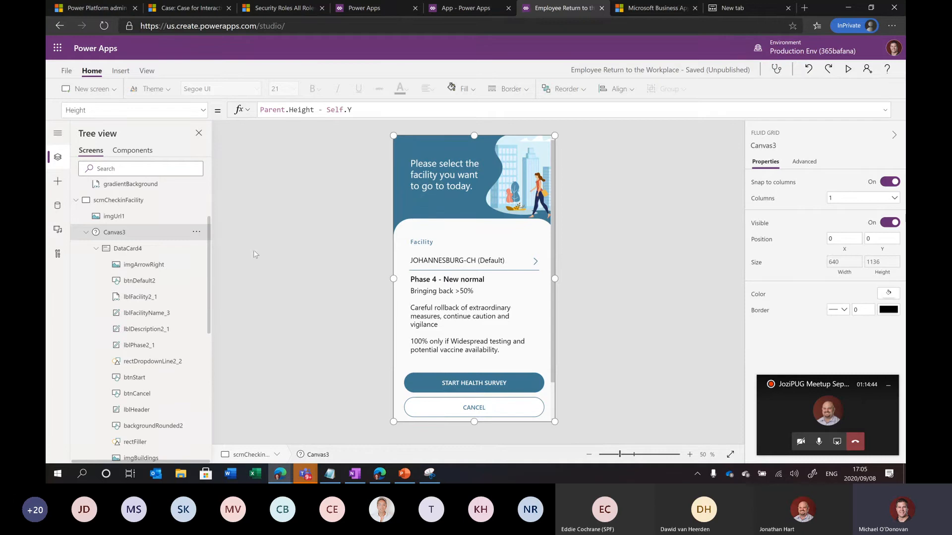
left_click_drag(209, 255, 211, 257)
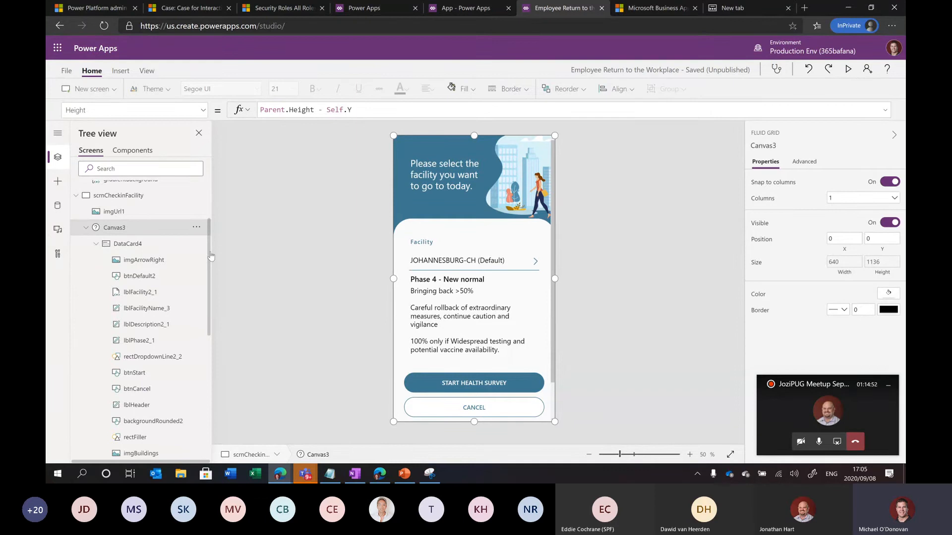
left_click(140, 247)
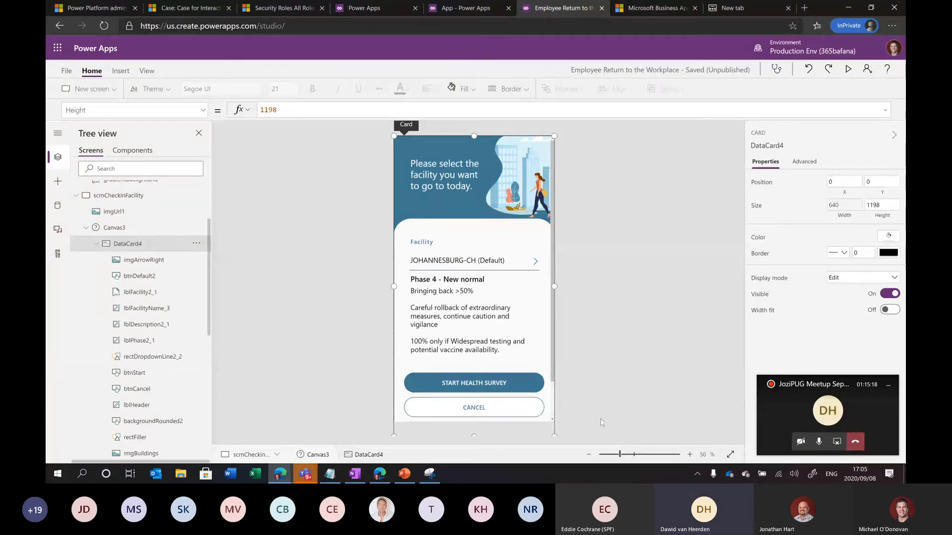
left_click(819, 442)
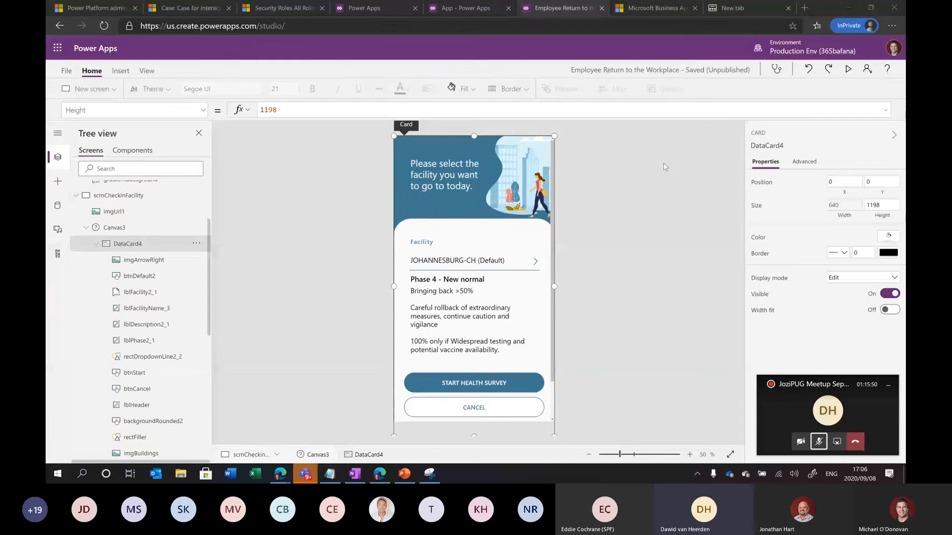
left_click(75, 196)
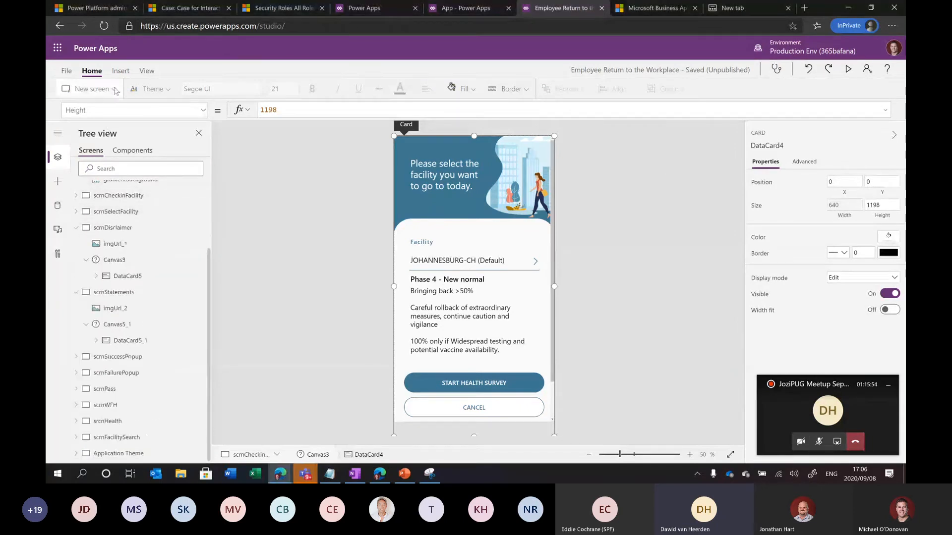
Add a blank Screen1 and a scrollable Screen2 from the New screen layouts
left_click(91, 89)
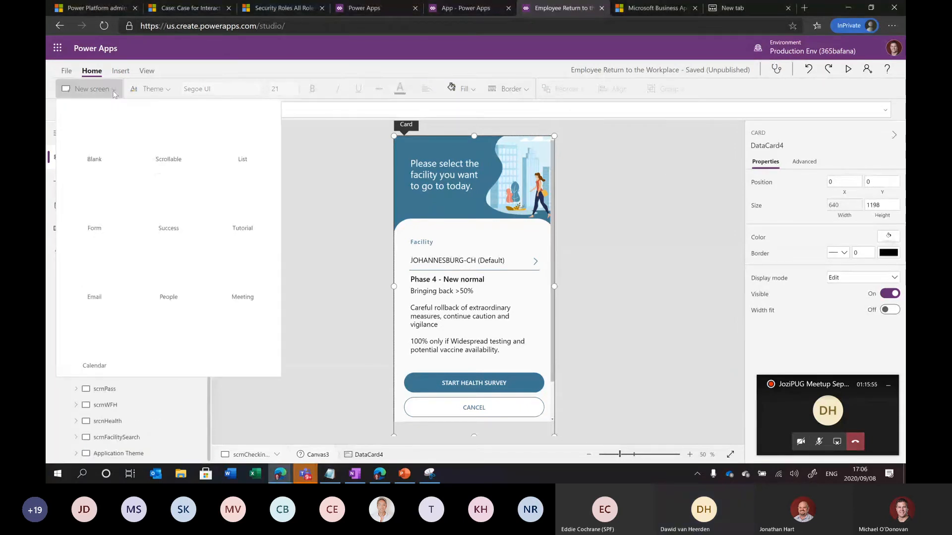
left_click(96, 143)
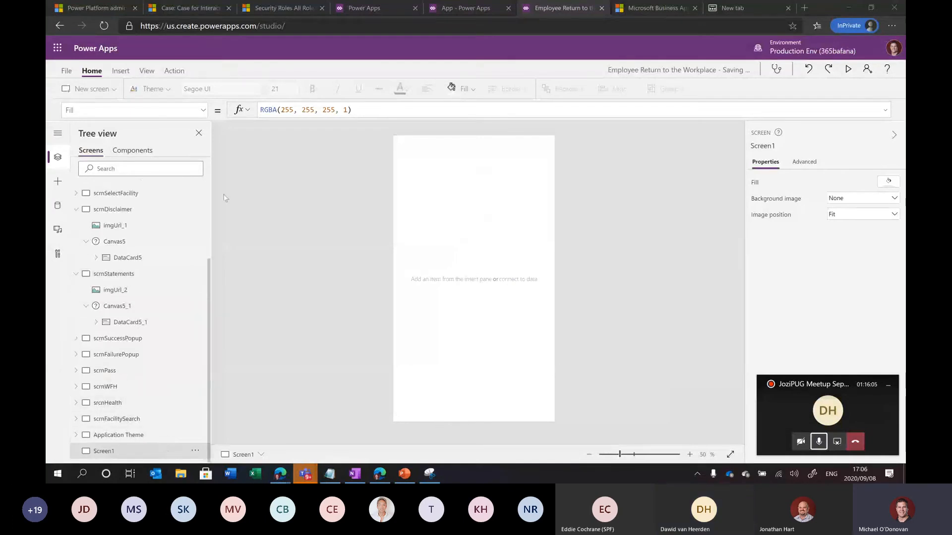
left_click(110, 89)
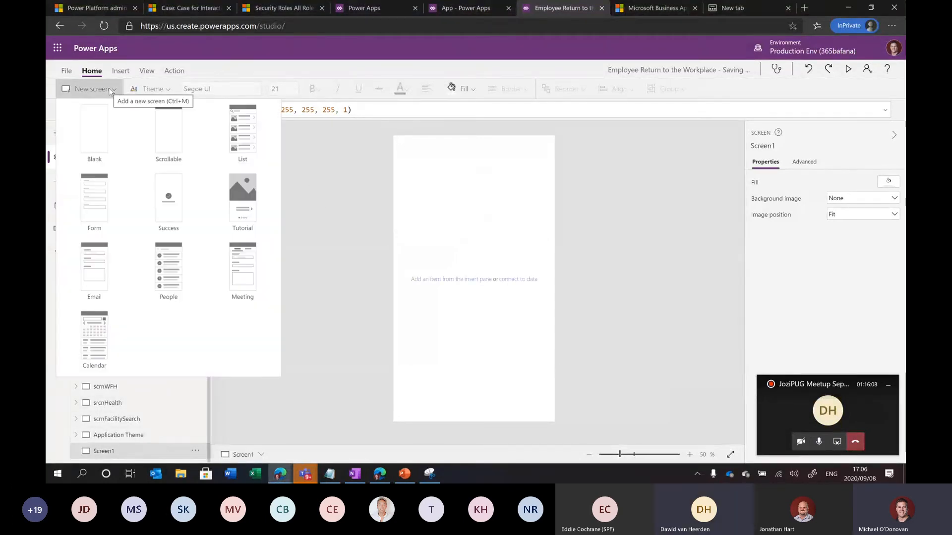
left_click(169, 134)
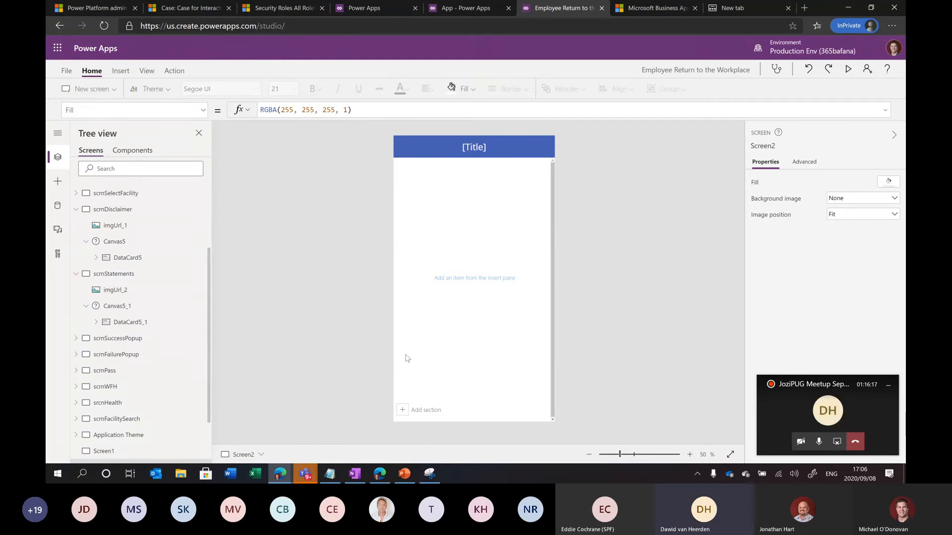
Shorten Screen2's DataCard1 to 844 high and lower Canvas1 to Y 246, 890 high
left_click(76, 210)
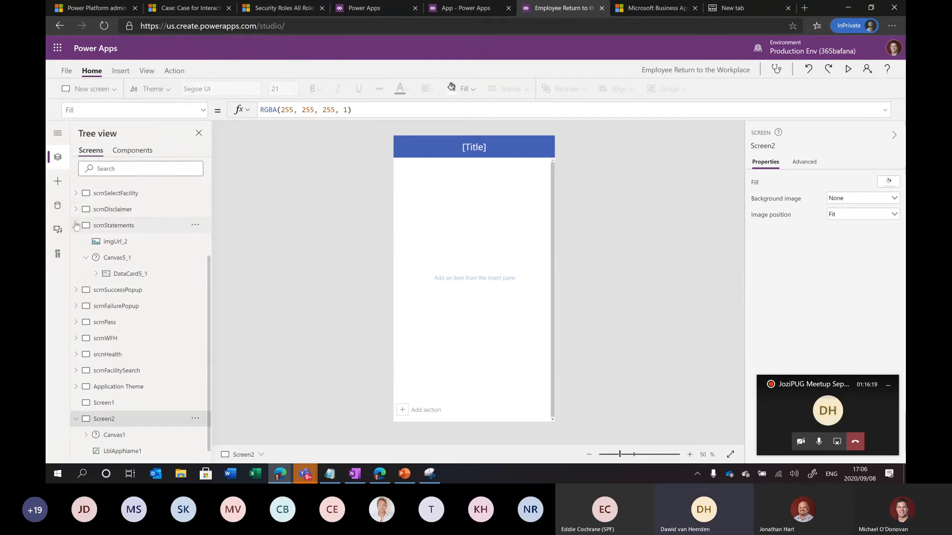
left_click(76, 226)
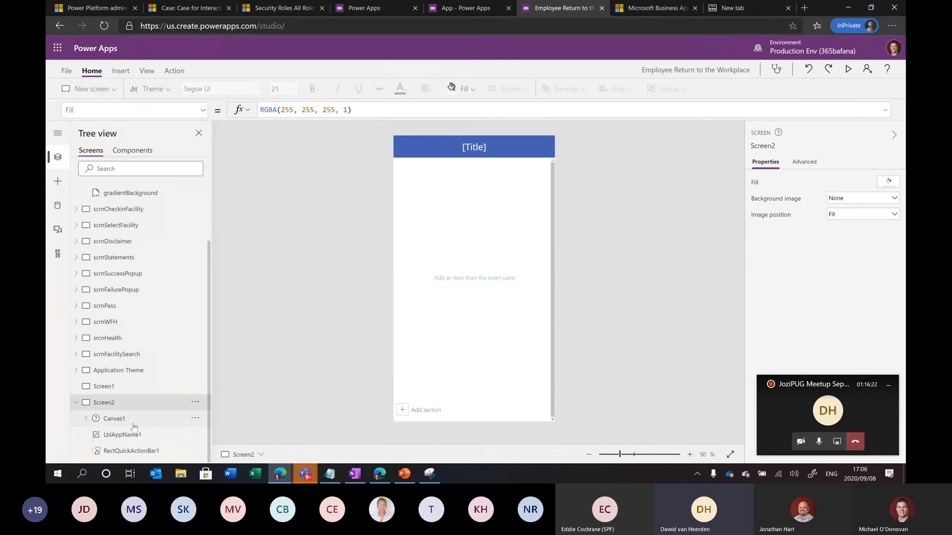
left_click(86, 419)
left_click(124, 424)
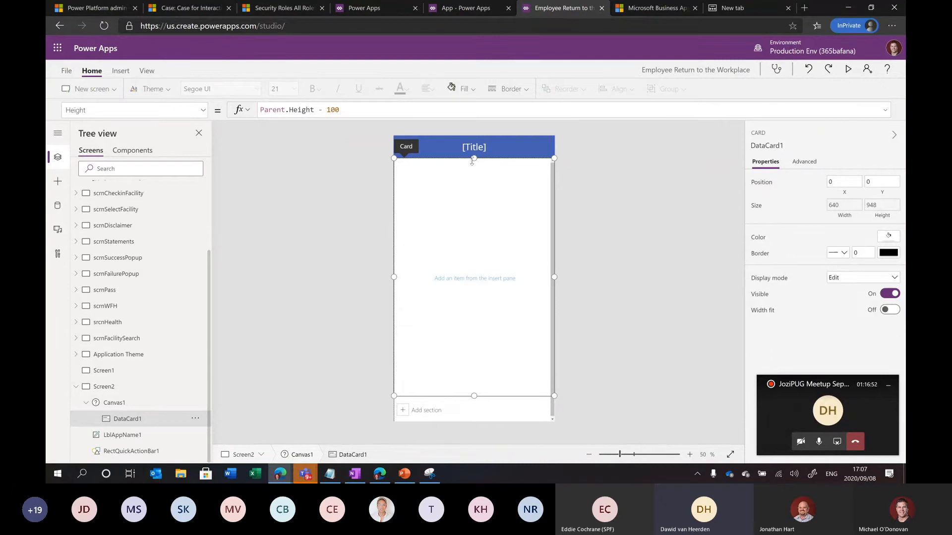
left_click_drag(474, 160, 472, 186)
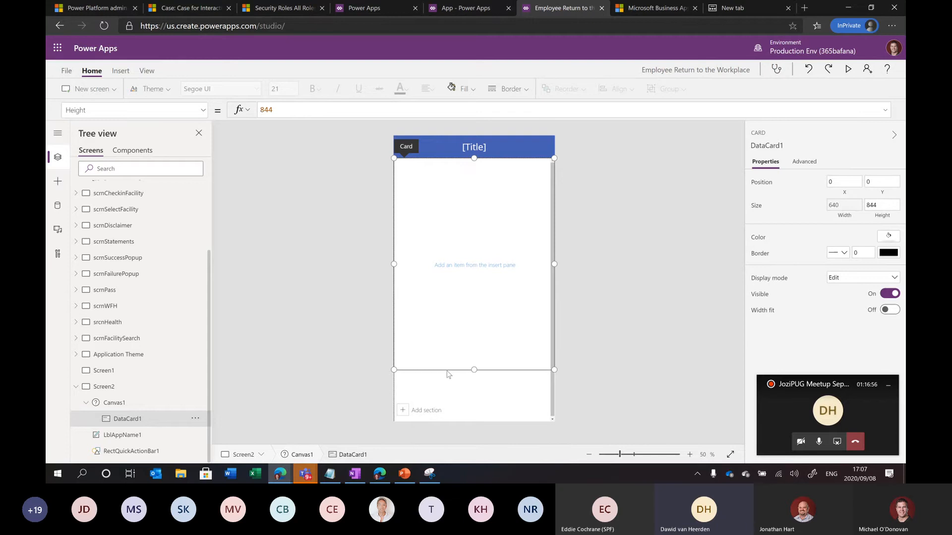
left_click(128, 402)
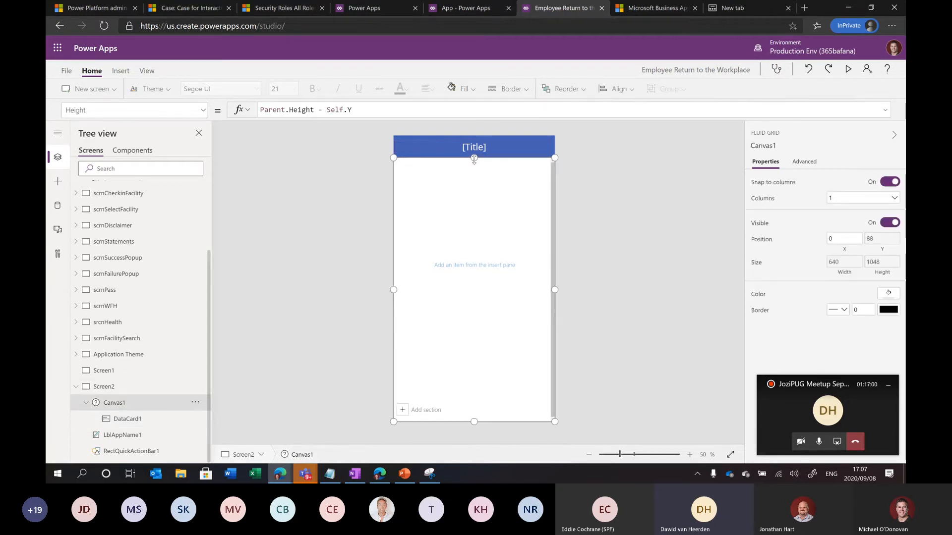
left_click_drag(474, 159, 474, 197)
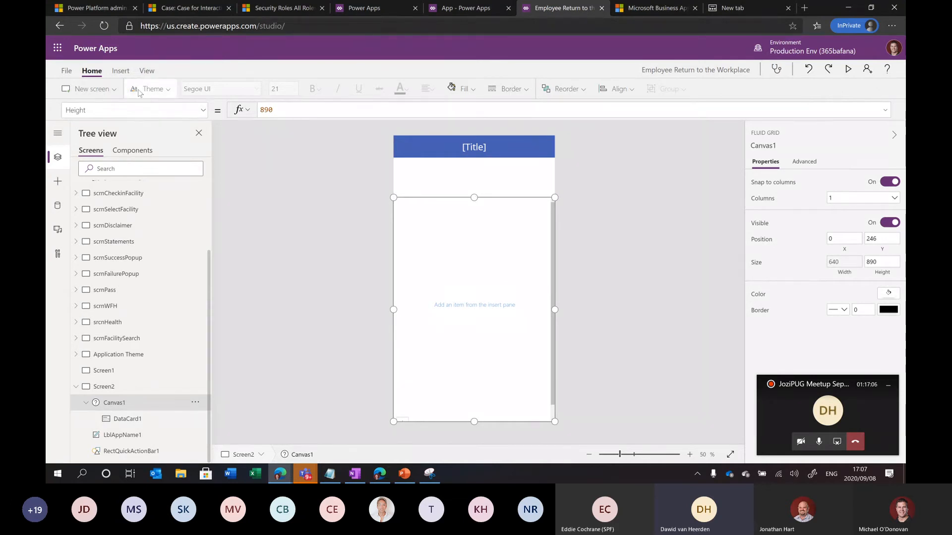
Insert a Text label on Screen2 and move it beneath the title bar
left_click(120, 71)
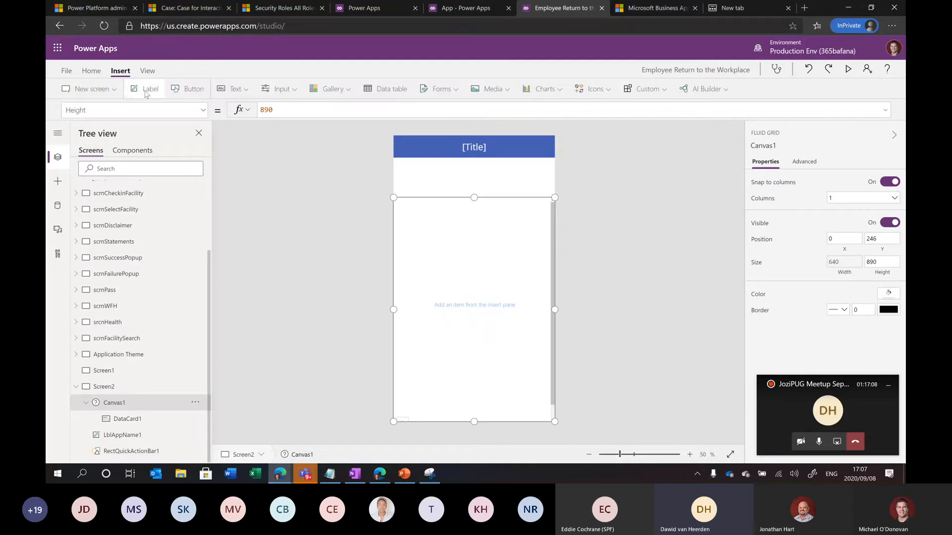
left_click(147, 89)
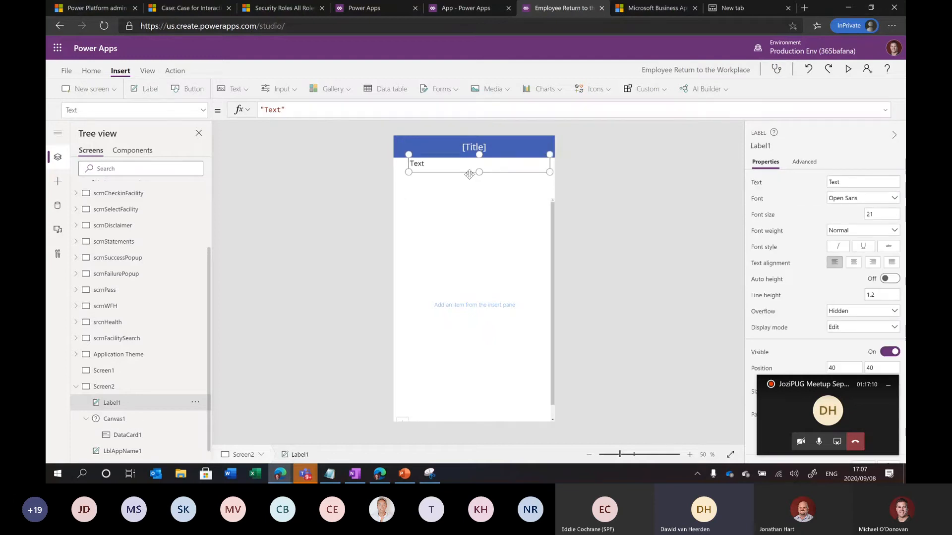
left_click_drag(469, 174, 464, 182)
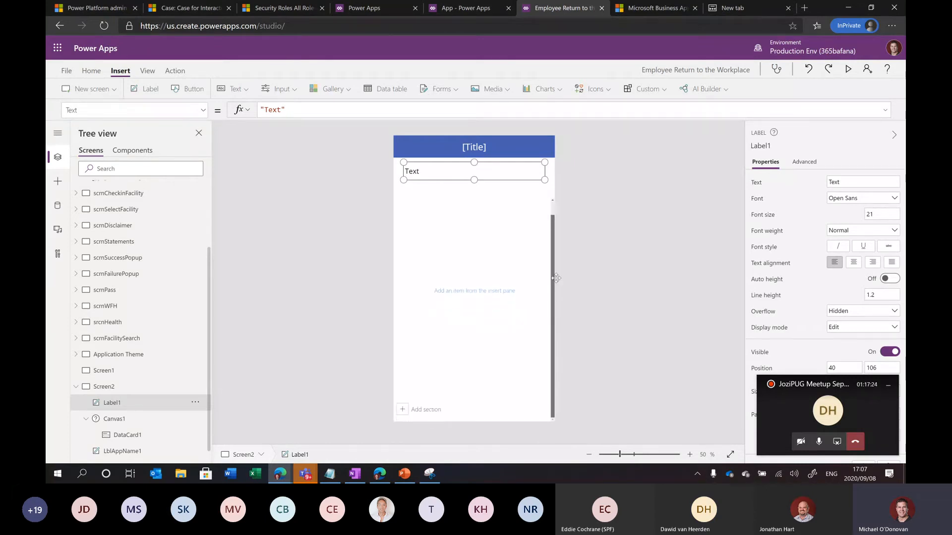
Select Canvas1 and then its empty DataCard1 in the Tree view
left_click(554, 311)
scroll(196, 372, "down", 1)
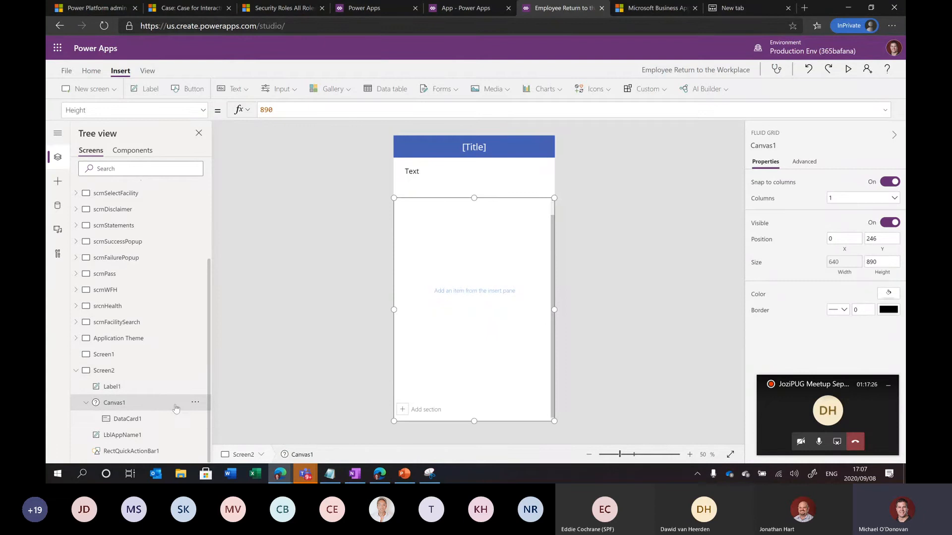
left_click(155, 421)
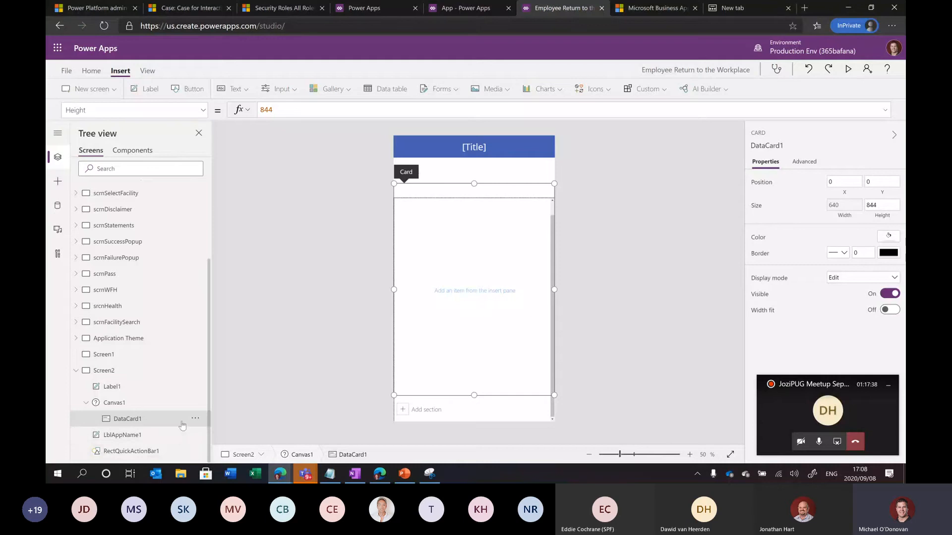
Add a Button to DataCard1 and stack two Text input boxes beneath it
left_click(188, 92)
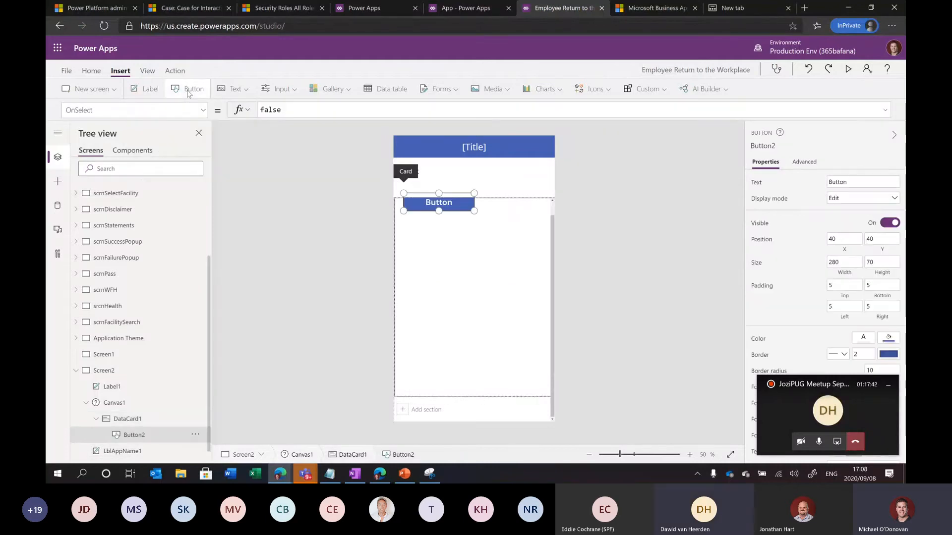
left_click_drag(459, 205, 459, 220)
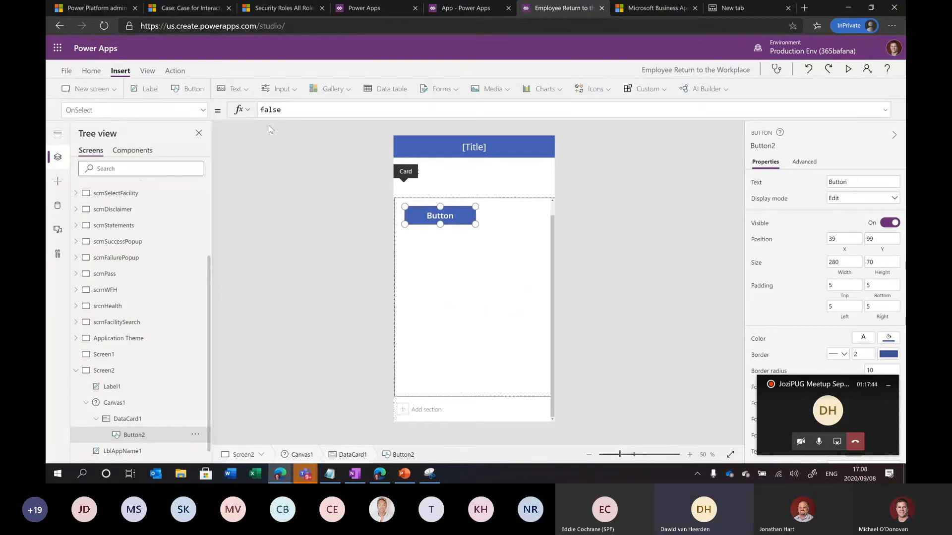
left_click(244, 92)
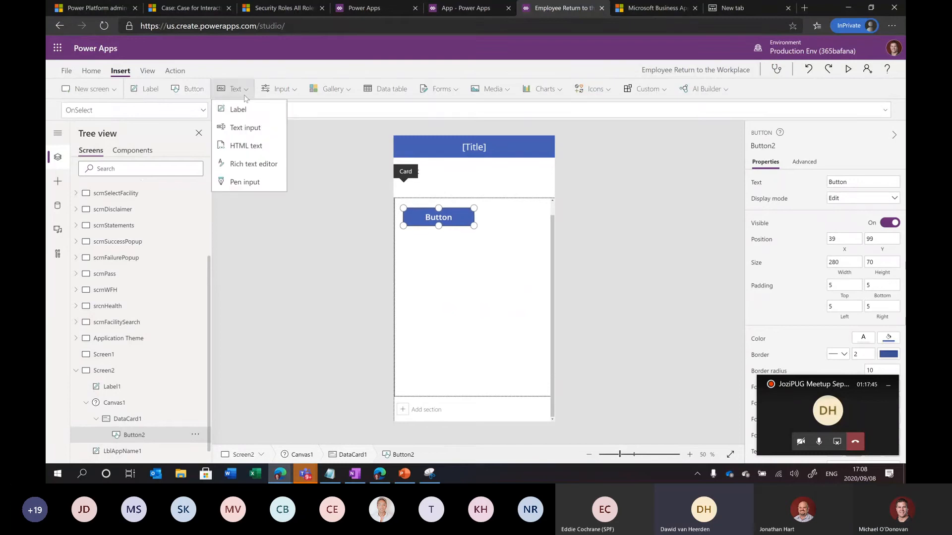
left_click(249, 128)
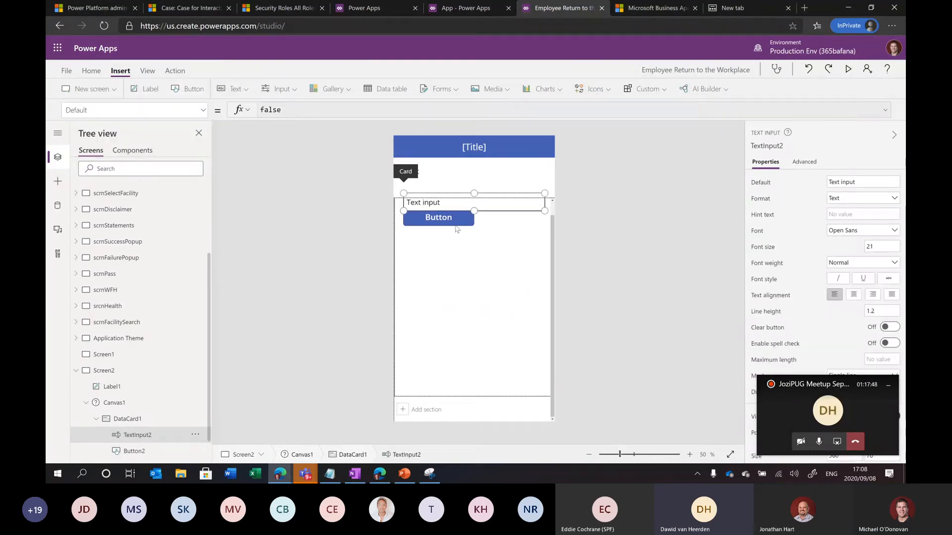
left_click_drag(490, 205, 490, 249)
left_click_drag(491, 244, 490, 244)
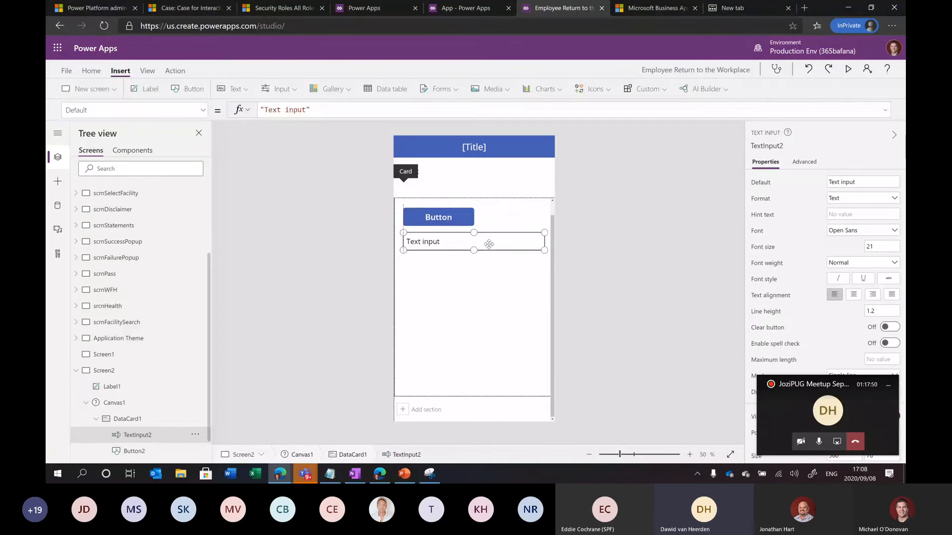
left_click(236, 89)
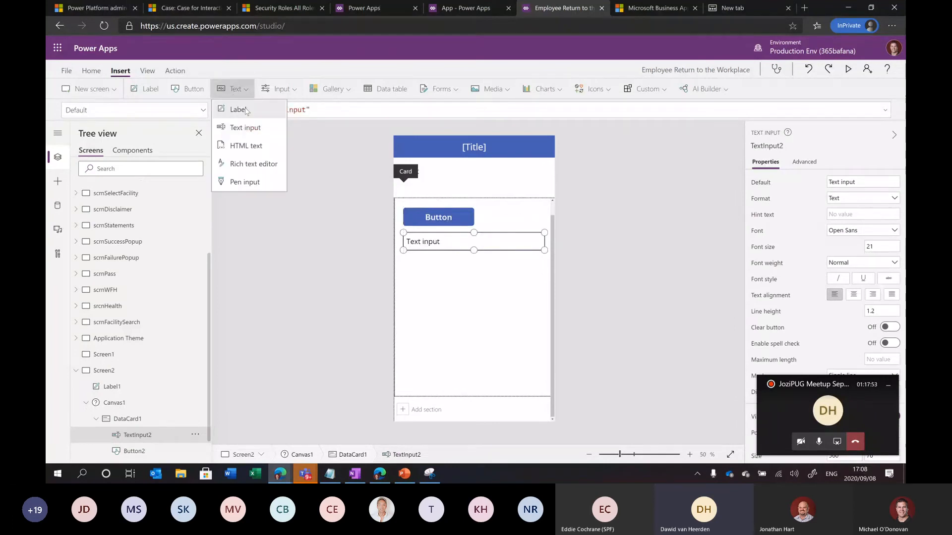
left_click(256, 130)
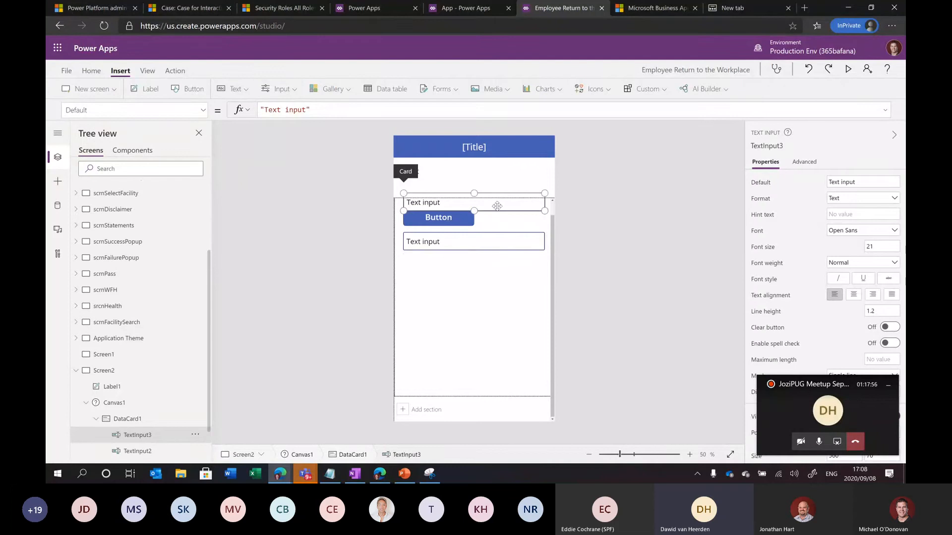
left_click_drag(496, 206, 495, 271)
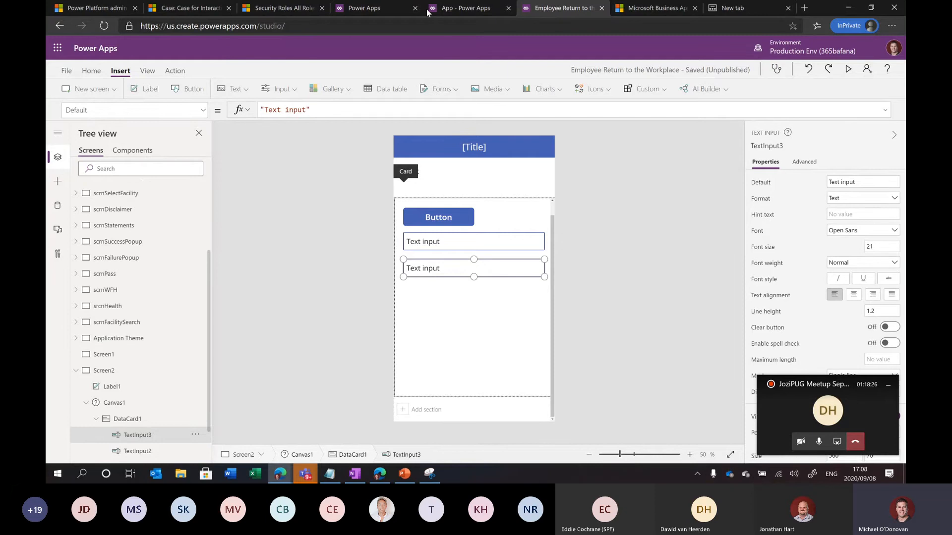
Return to the Employee Return to the Workplace studio and expand the scrnPass screen
left_click(443, 10)
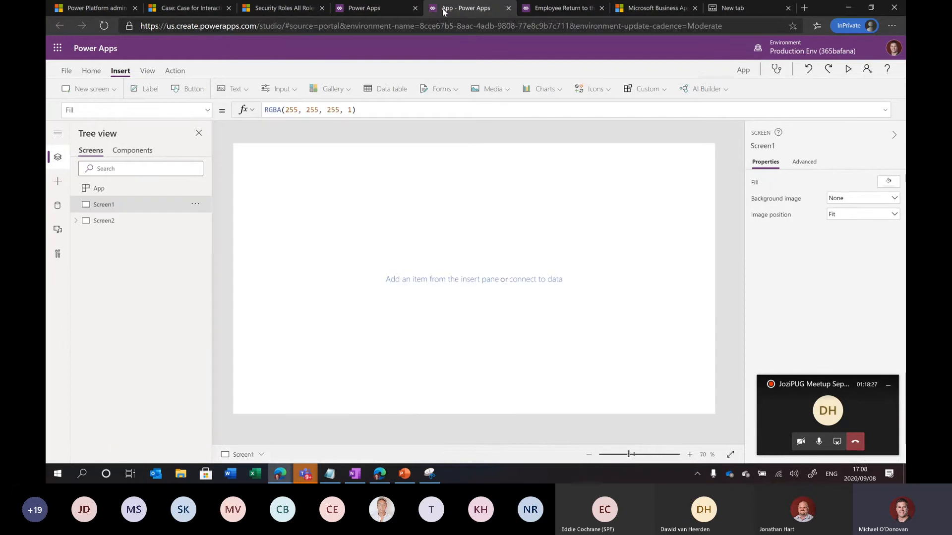
left_click(384, 7)
left_click(546, 9)
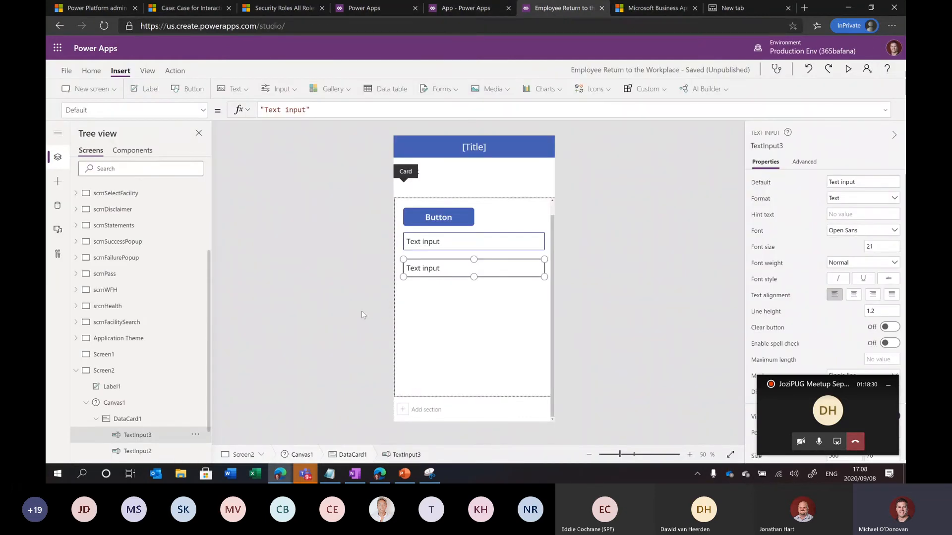
left_click(127, 274)
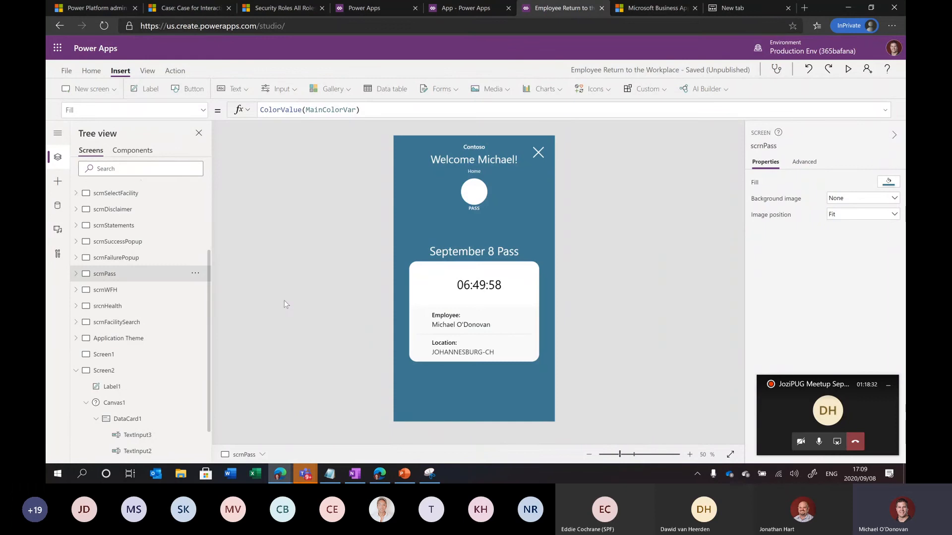
left_click(77, 275)
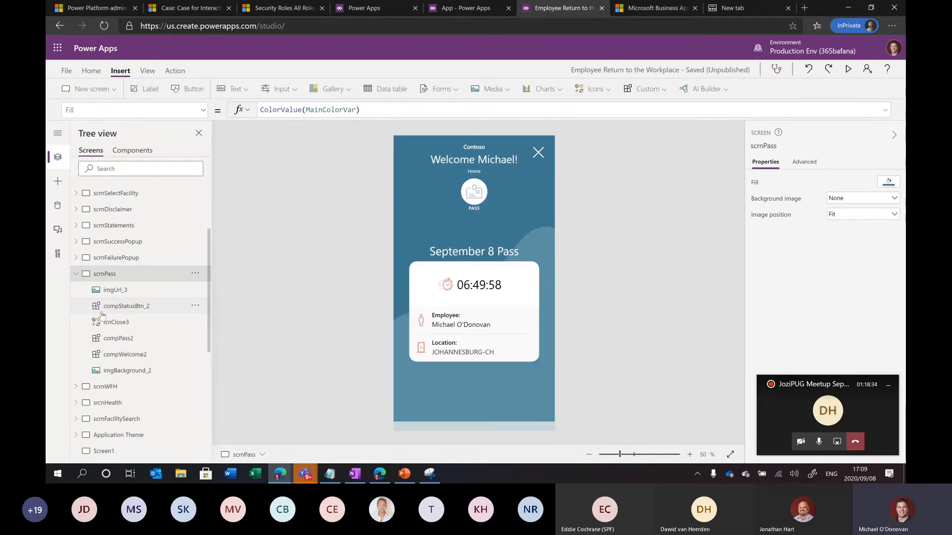
Open scrnDisclaimer, expand Canvas5 and DataCard5, and select the btnNext2_2 and btnBack2_2 buttons
scroll(127, 268, "up", 1)
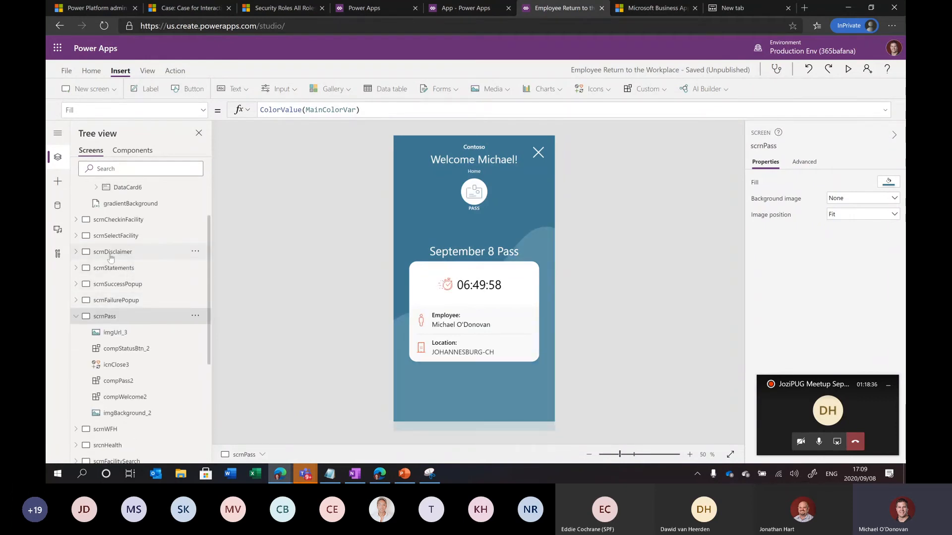
left_click(104, 253)
left_click(76, 252)
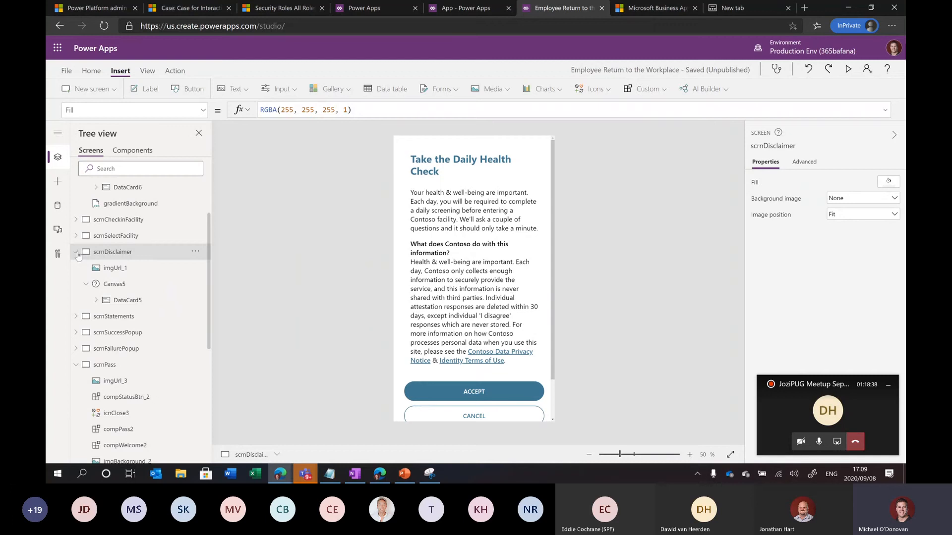
left_click(118, 285)
left_click(125, 301)
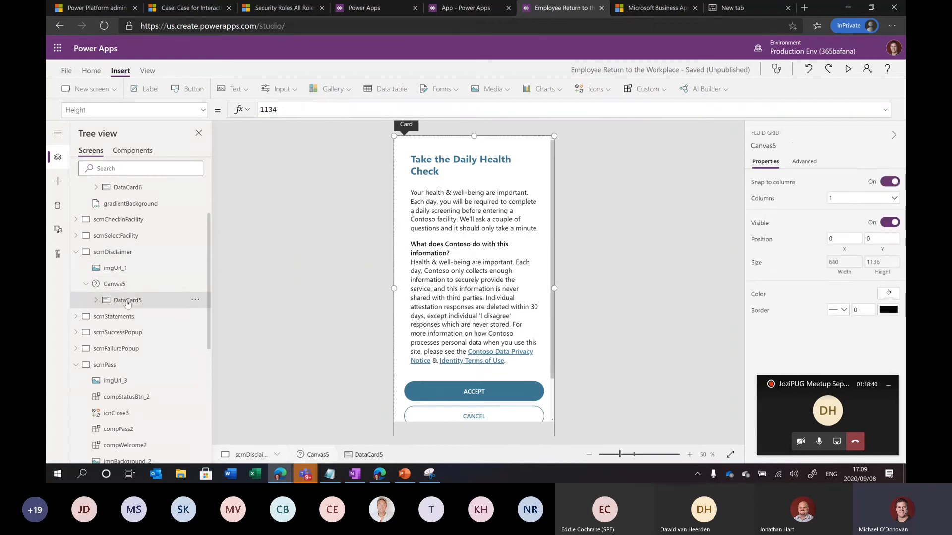
left_click(97, 300)
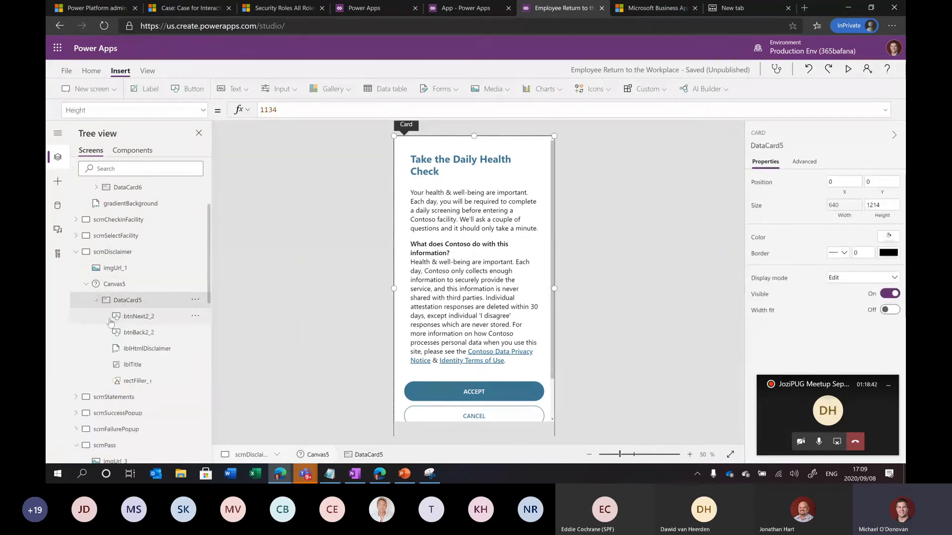
left_click(143, 316)
left_click(158, 333)
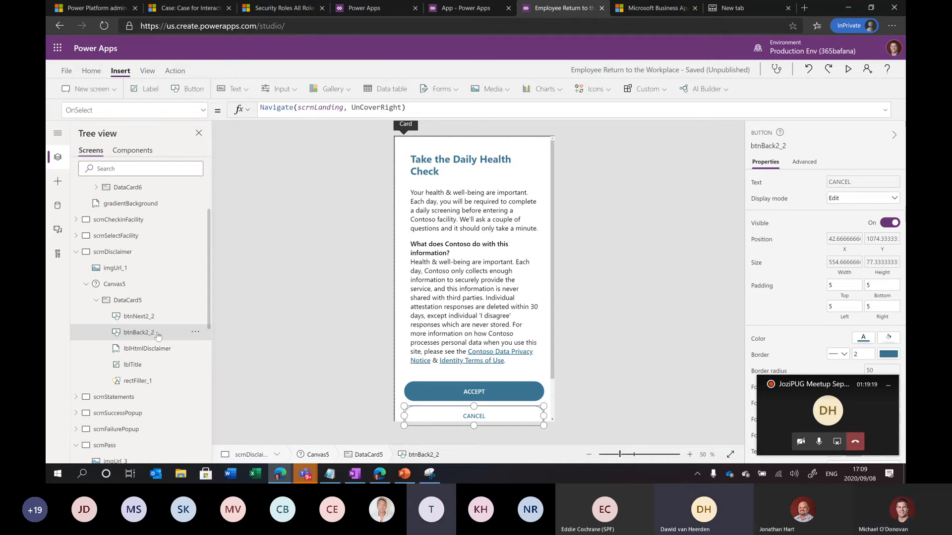
Mute the meeting mic and select the disclaimer screen's imgUrl_1 image to inspect its URL
key("XF86AudioMicMute")
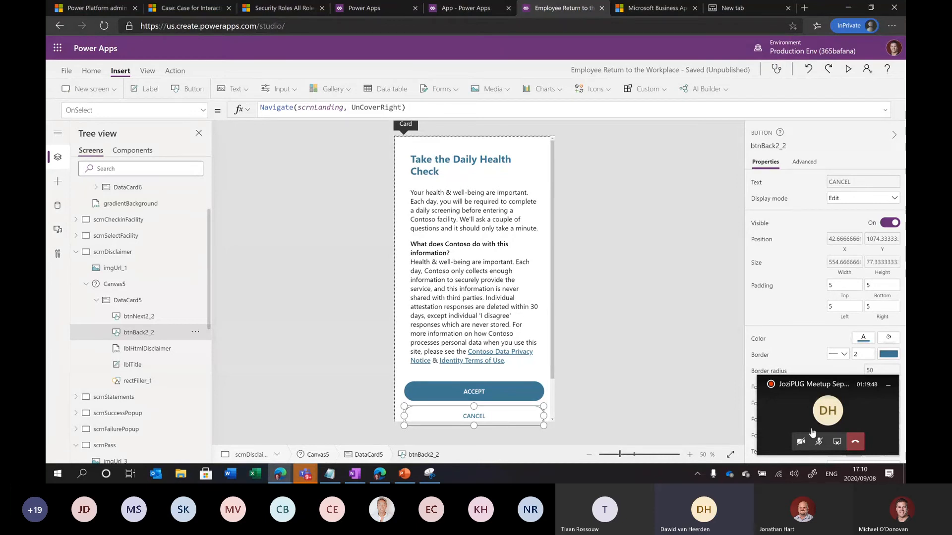
left_click(837, 445)
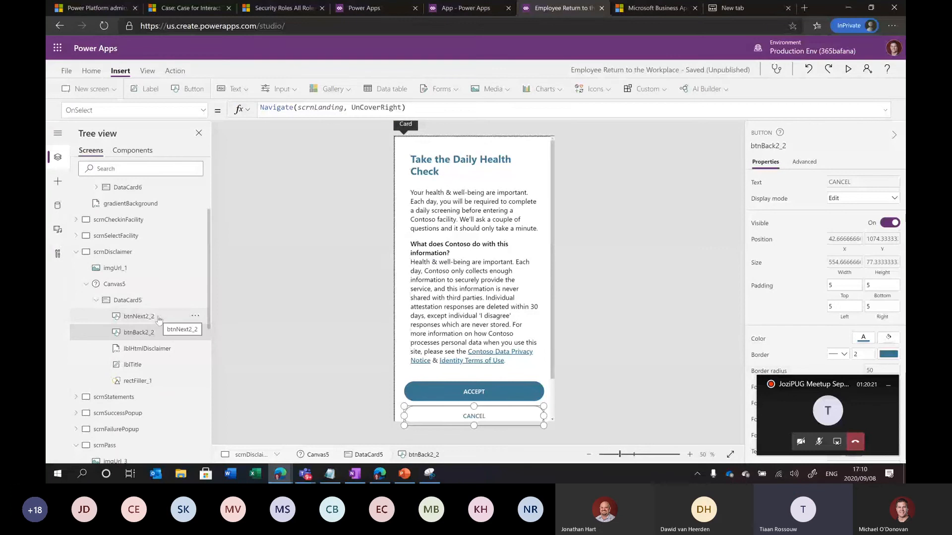
left_click(142, 274)
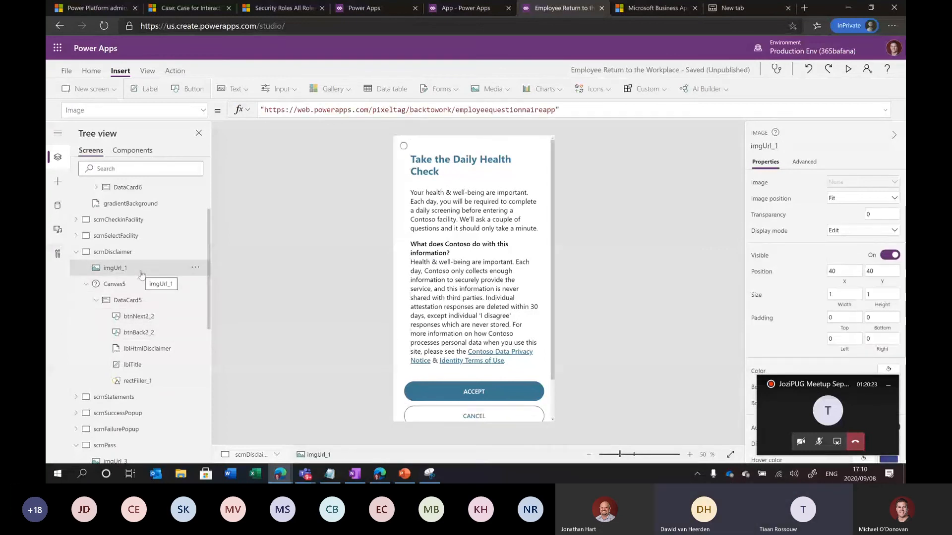
left_click(195, 332)
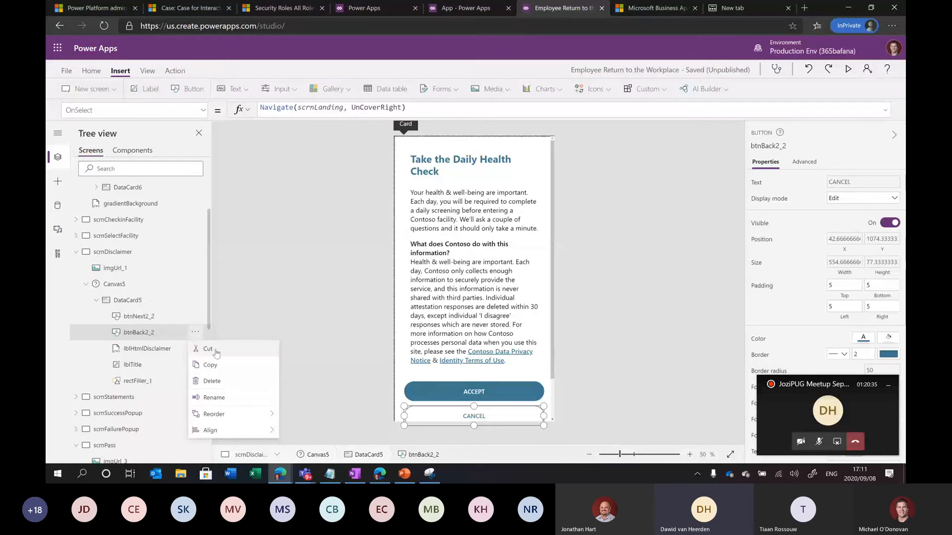
left_click(130, 268)
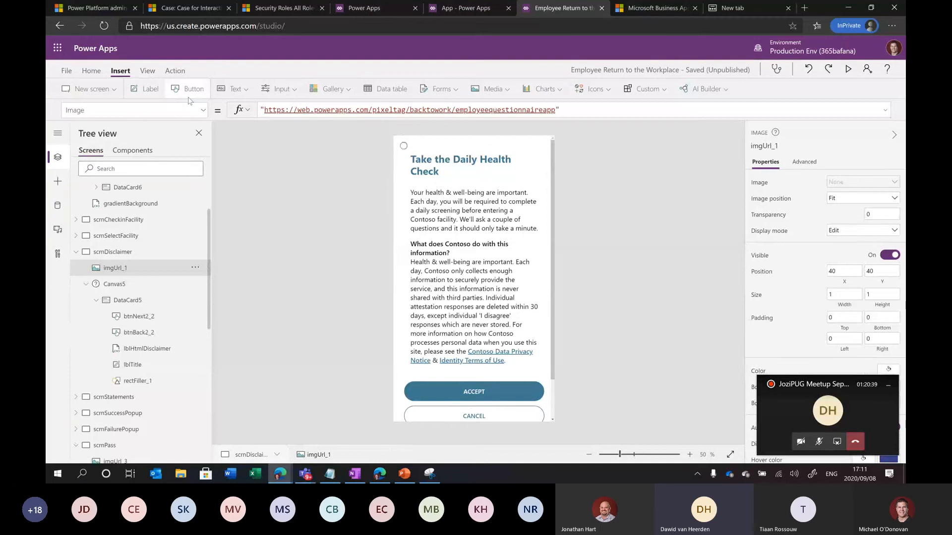
left_click(195, 268)
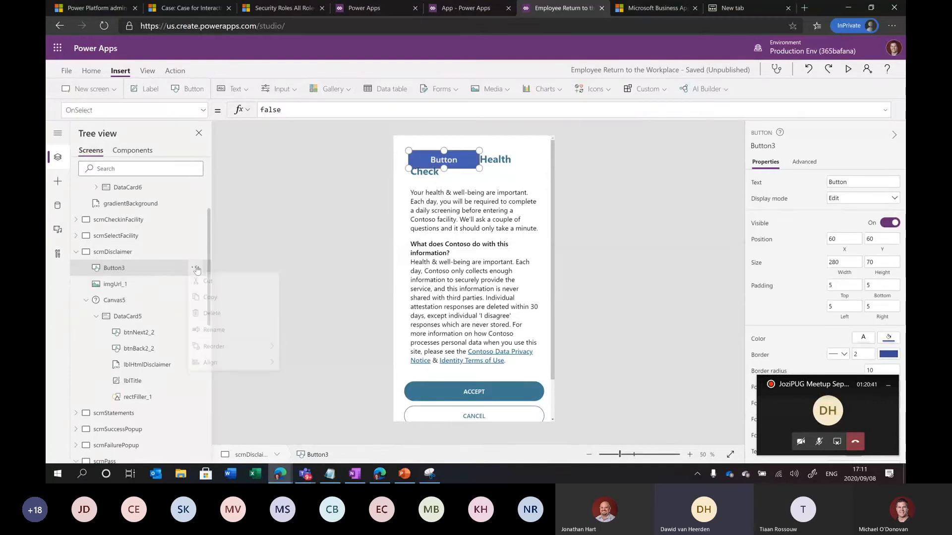
left_click(204, 317)
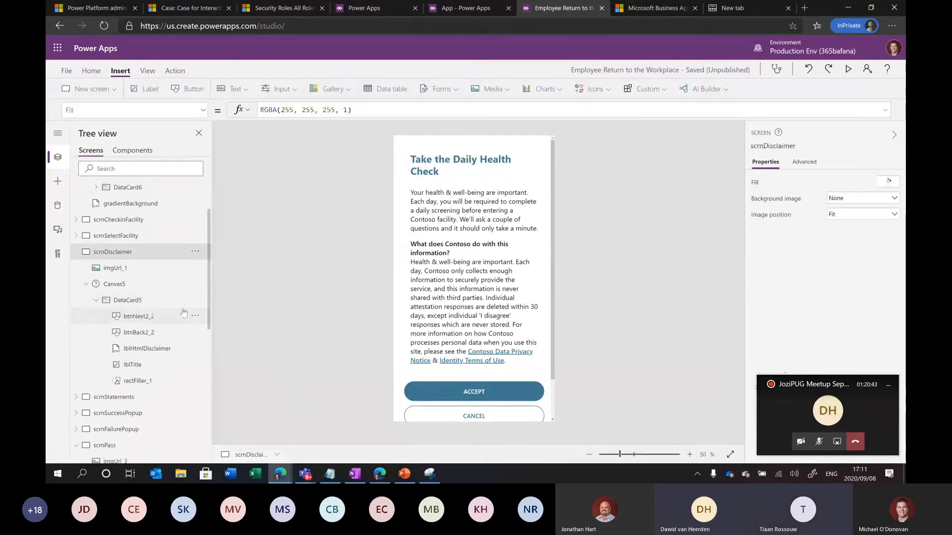
left_click(195, 303)
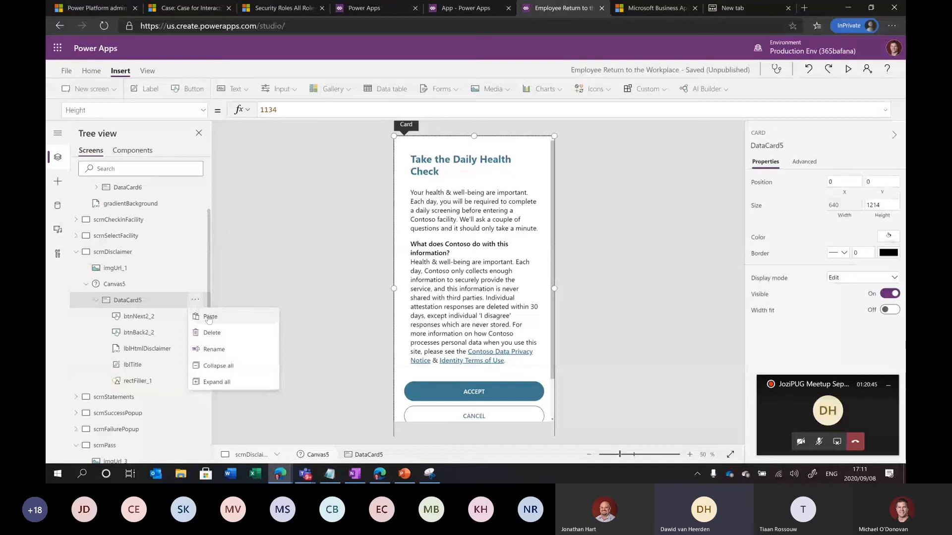
left_click(207, 319)
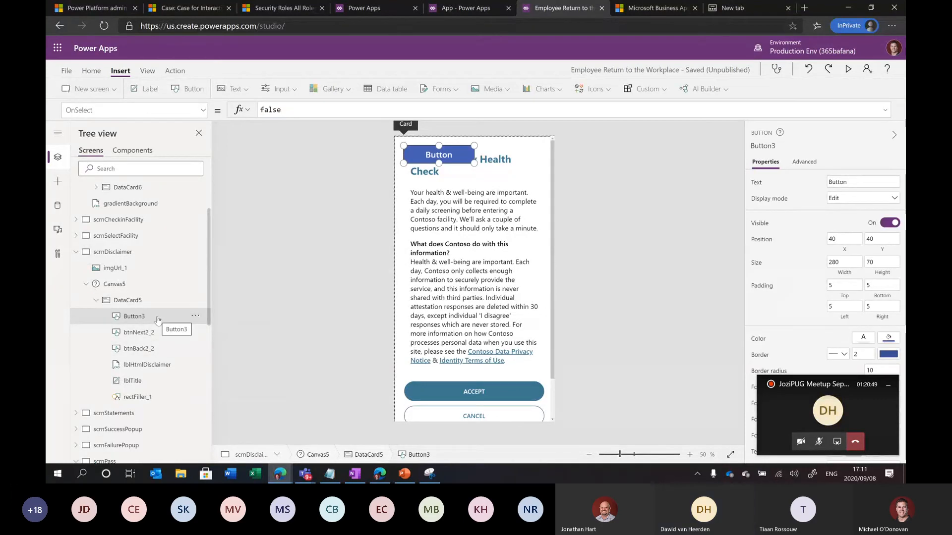
left_click(196, 316)
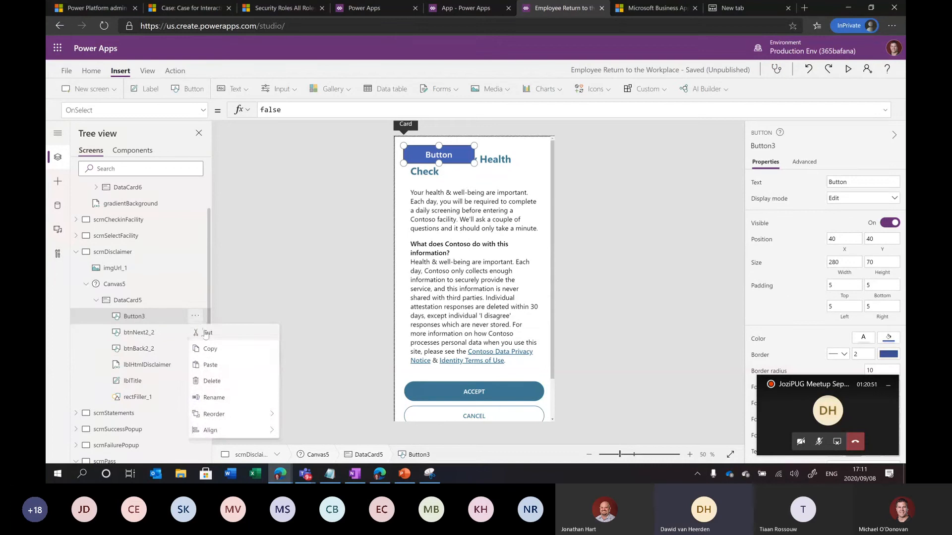
left_click(205, 332)
left_click(195, 252)
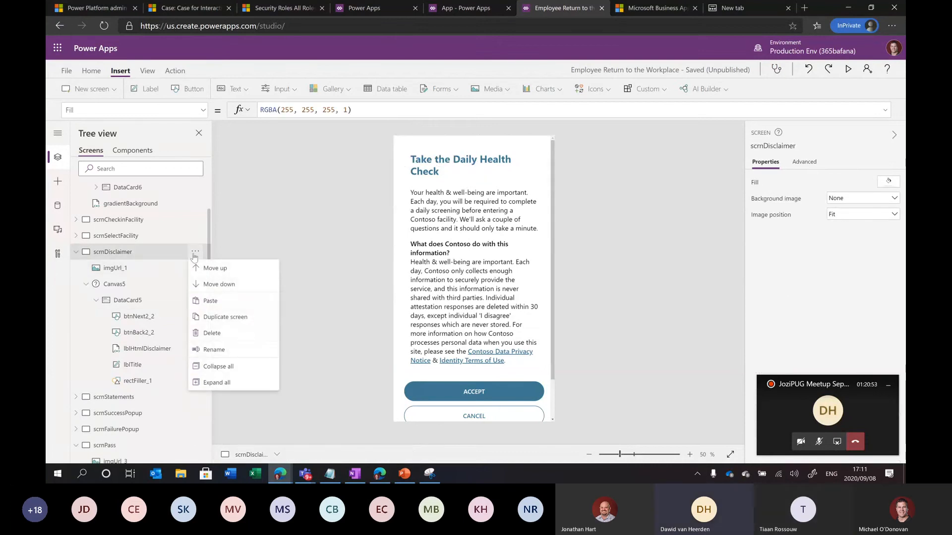
left_click(210, 301)
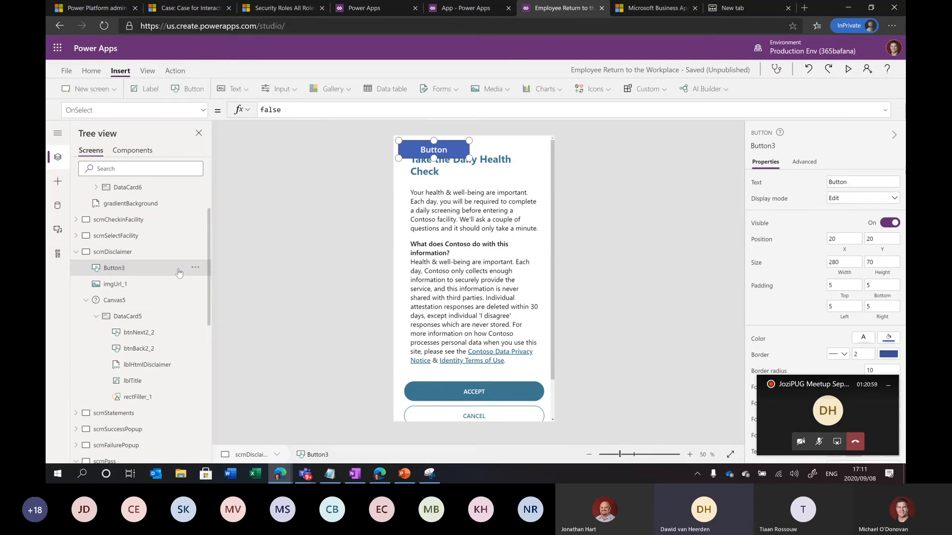
left_click(195, 268)
left_click(213, 291)
left_click(196, 300)
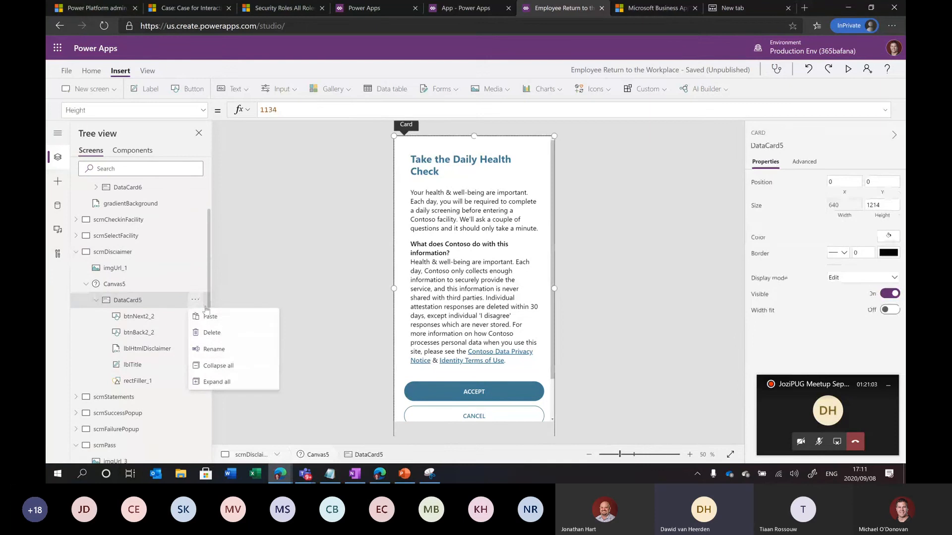
left_click(211, 317)
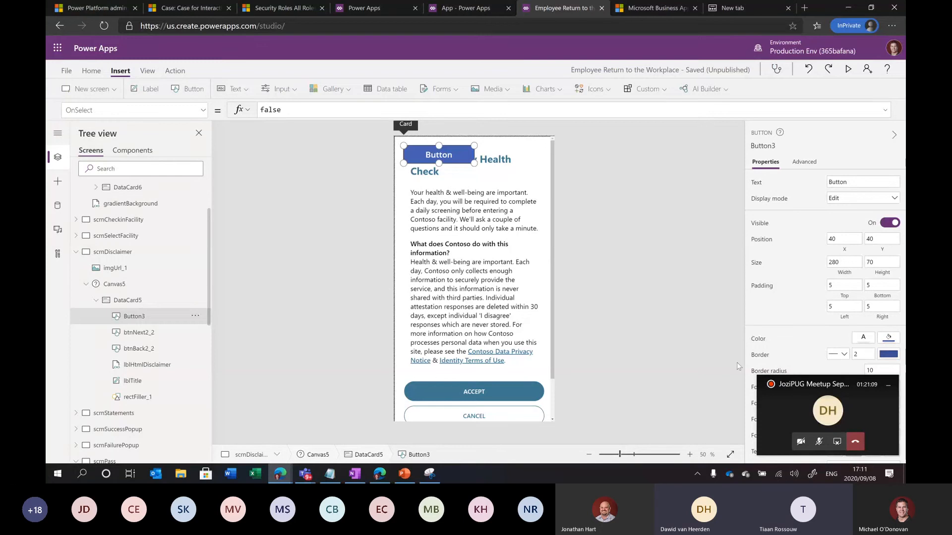
left_click(818, 441)
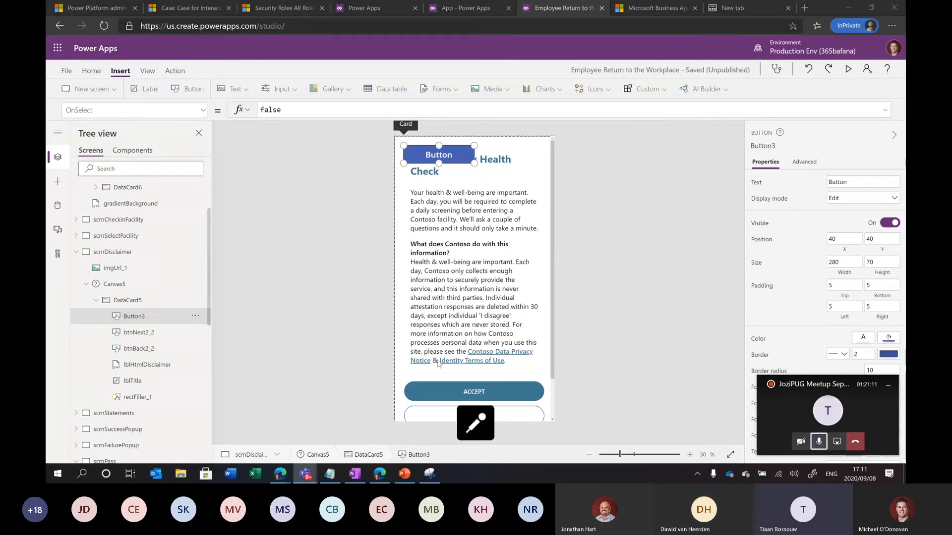
left_click(196, 317)
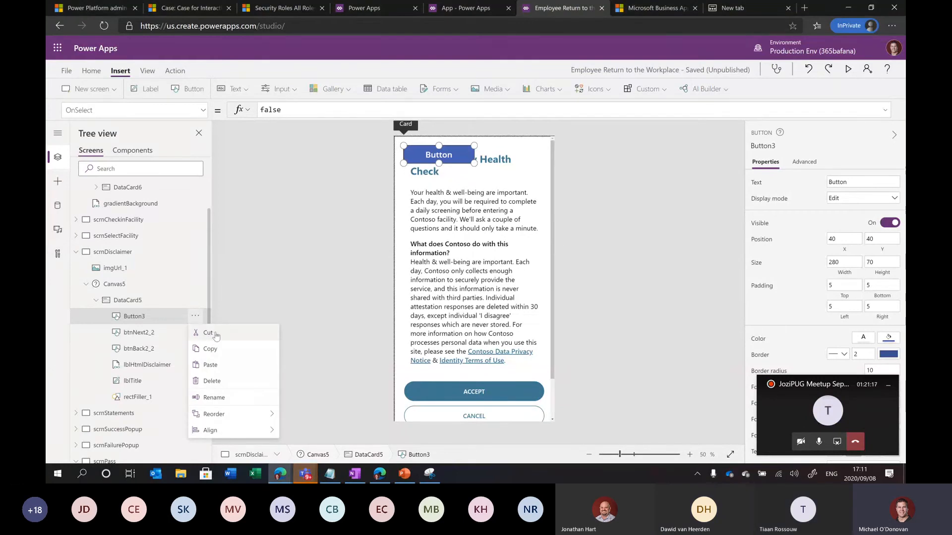
left_click(216, 333)
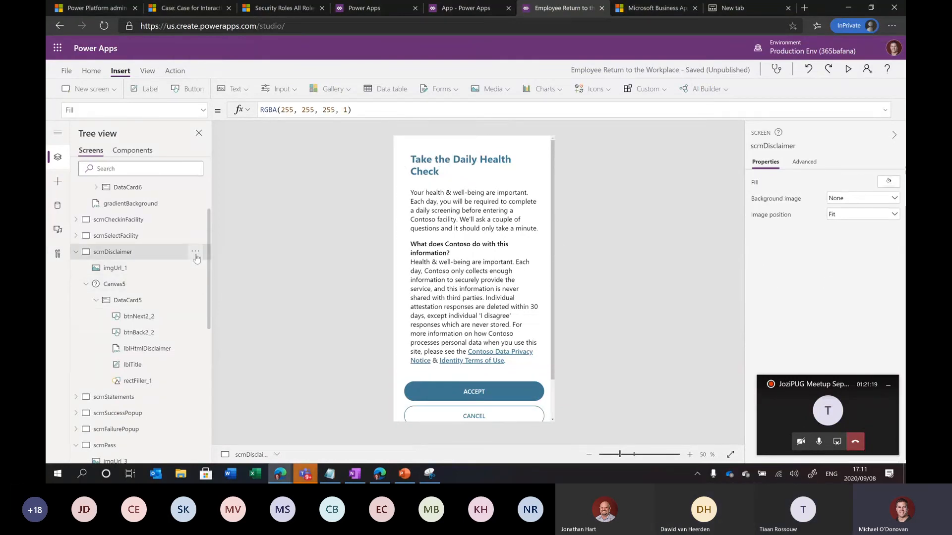
left_click(195, 252)
left_click(211, 301)
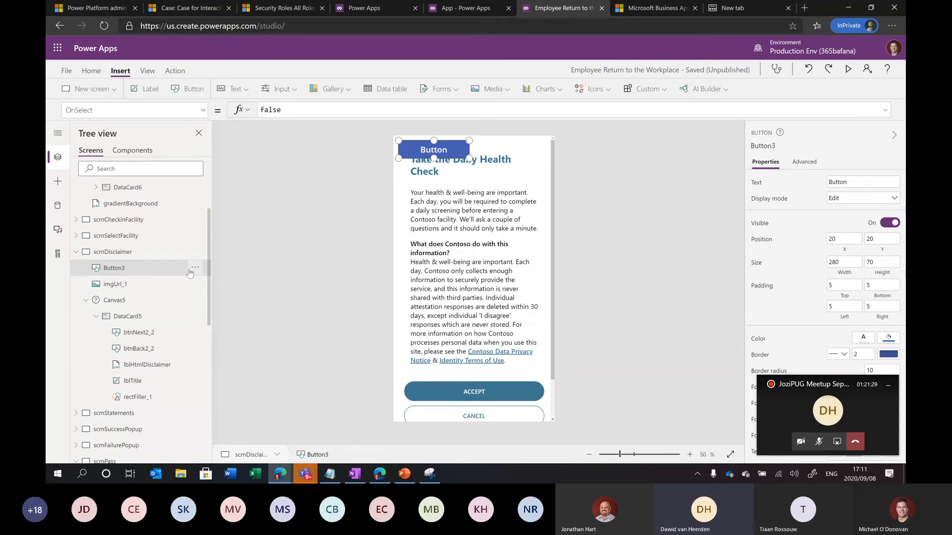
left_click(139, 330)
left_click(140, 319)
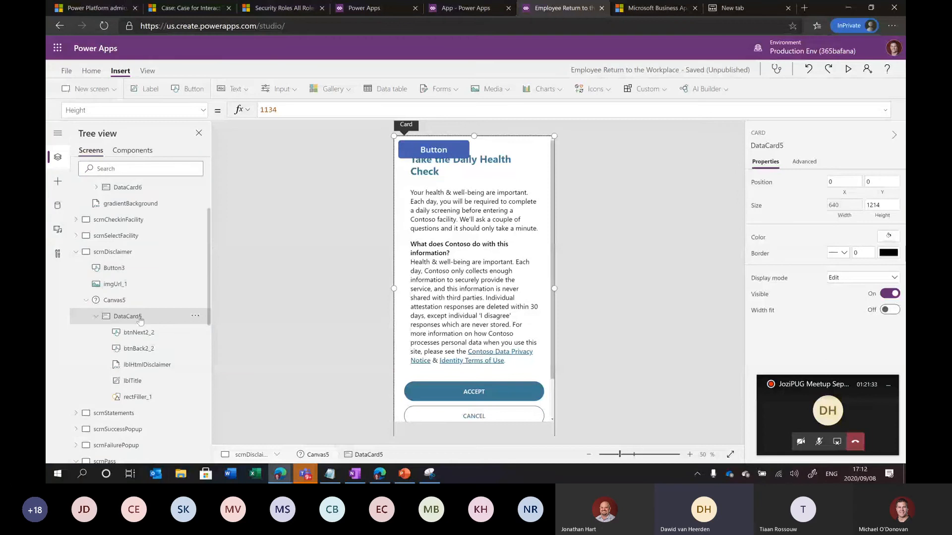
left_click(159, 349)
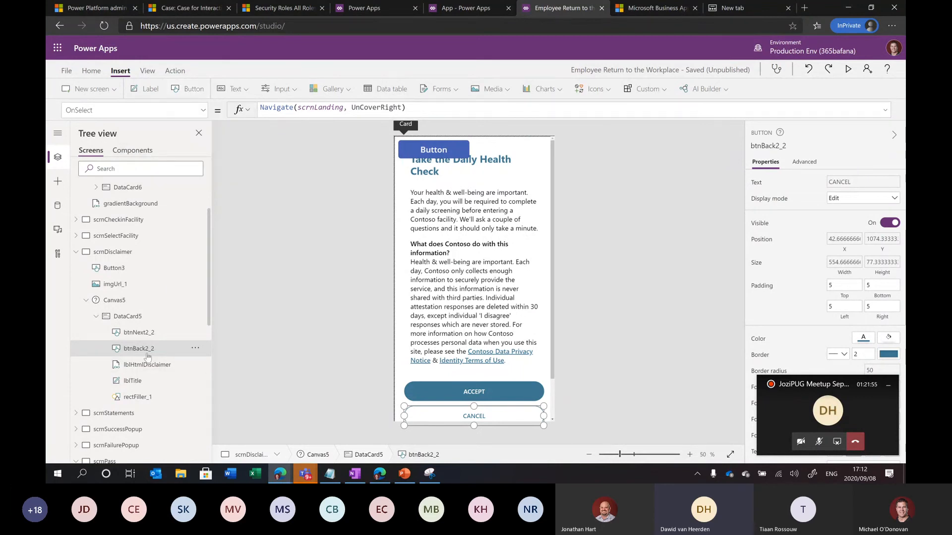
Insert TextInput4 into DataCard5 and TextInput5 directly onto the disclaimer screen
left_click(222, 93)
left_click(245, 128)
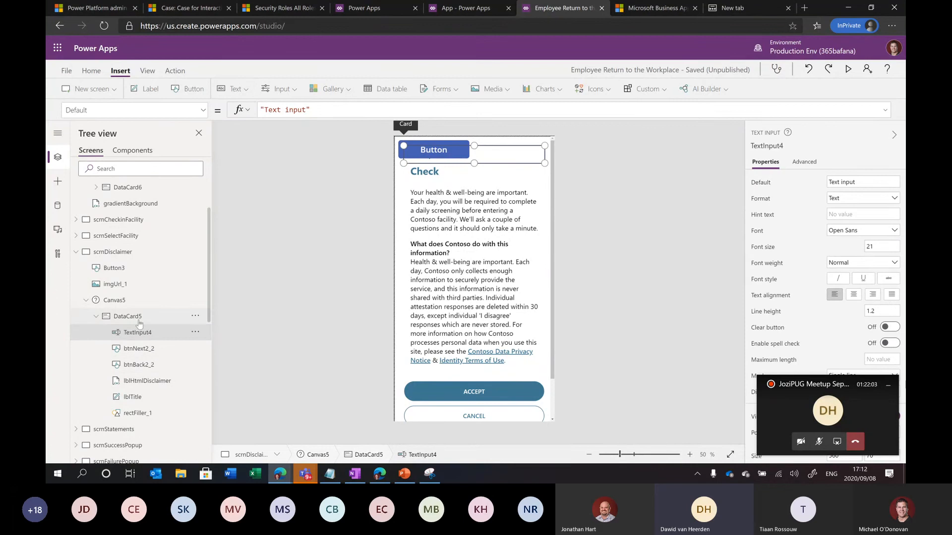
left_click(131, 269)
left_click(231, 94)
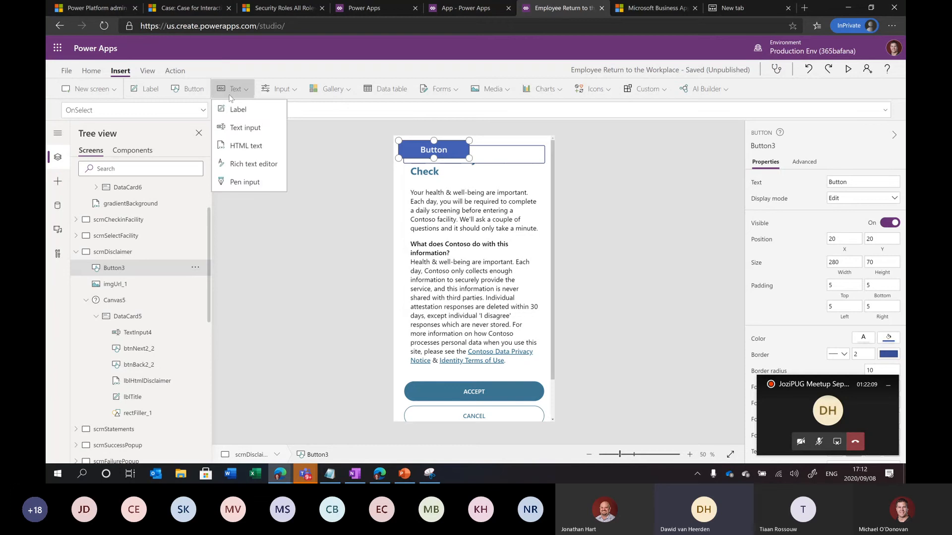
left_click(240, 127)
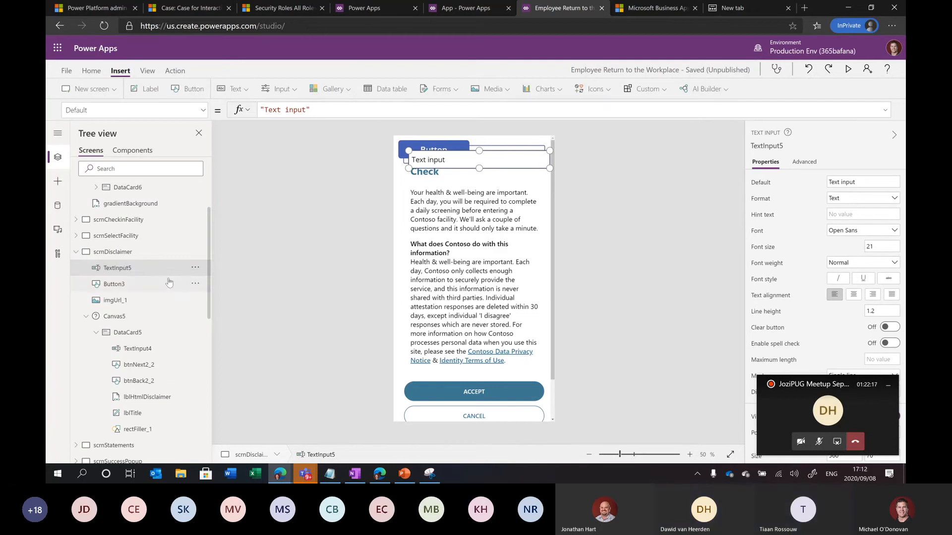
left_click(195, 270)
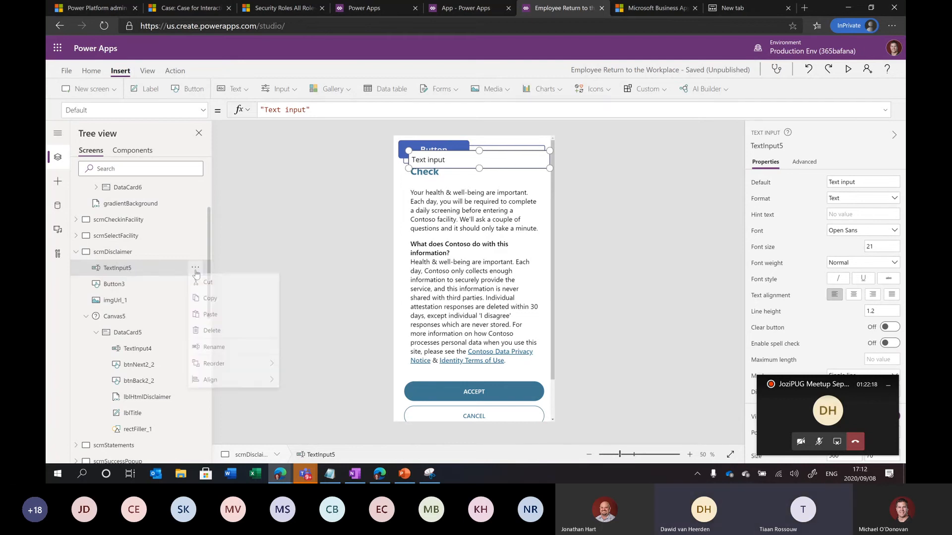
left_click(165, 269)
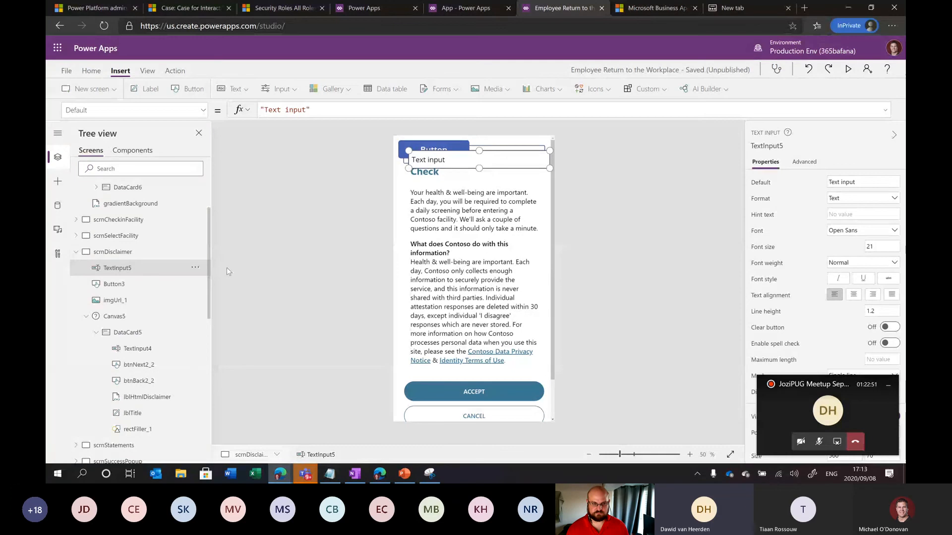
Inspect the lblHtmlDisclaimer text and ACCEPT button formulas, then expand scrnSelectFacility in Tree view
left_click(447, 272)
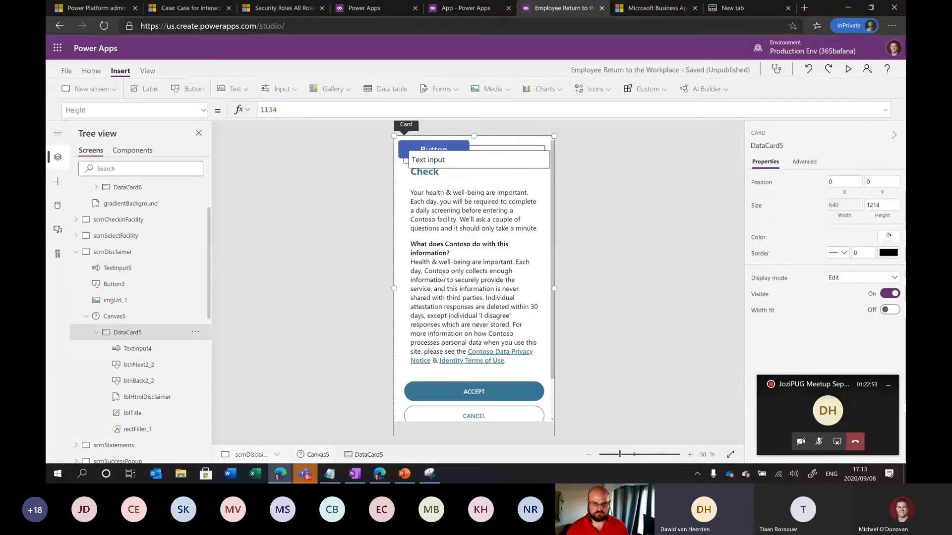
left_click(448, 271)
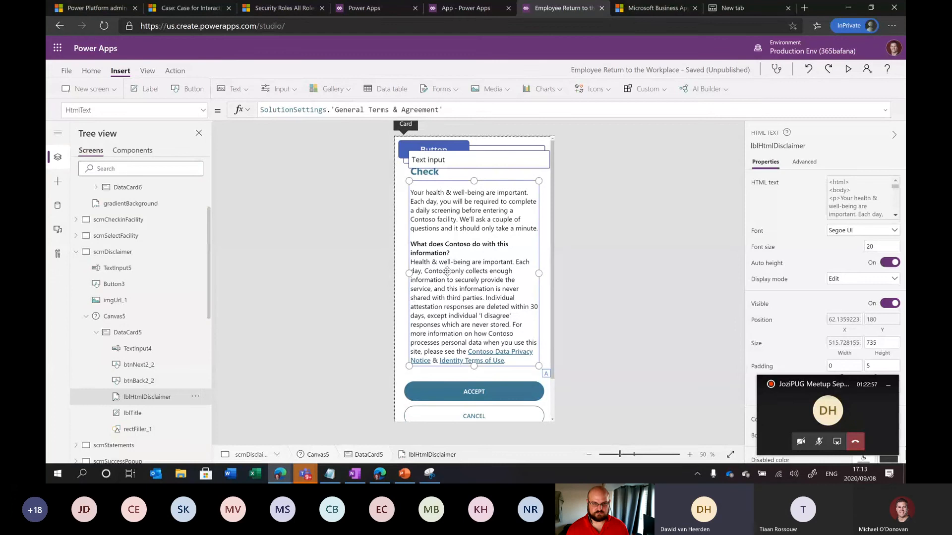
left_click(473, 393)
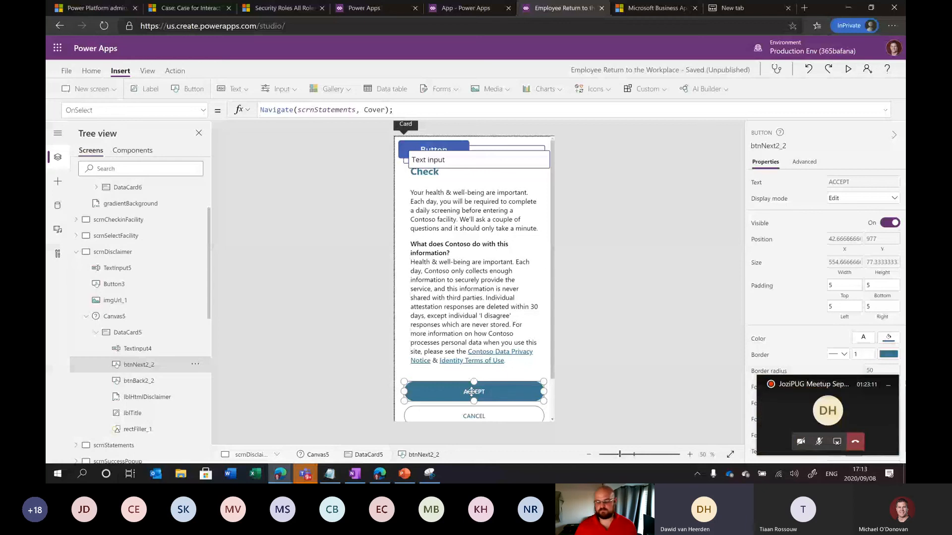
left_click(471, 308)
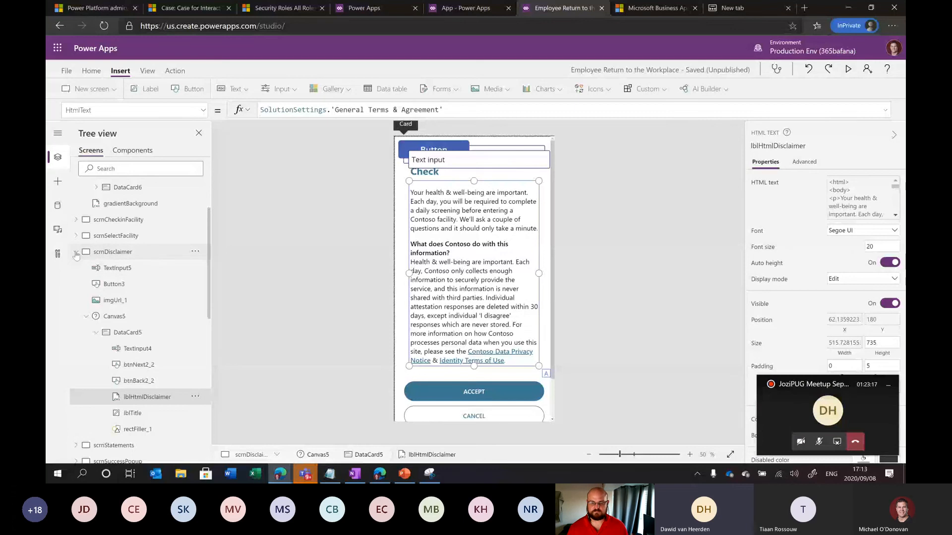
left_click(76, 253)
left_click(76, 236)
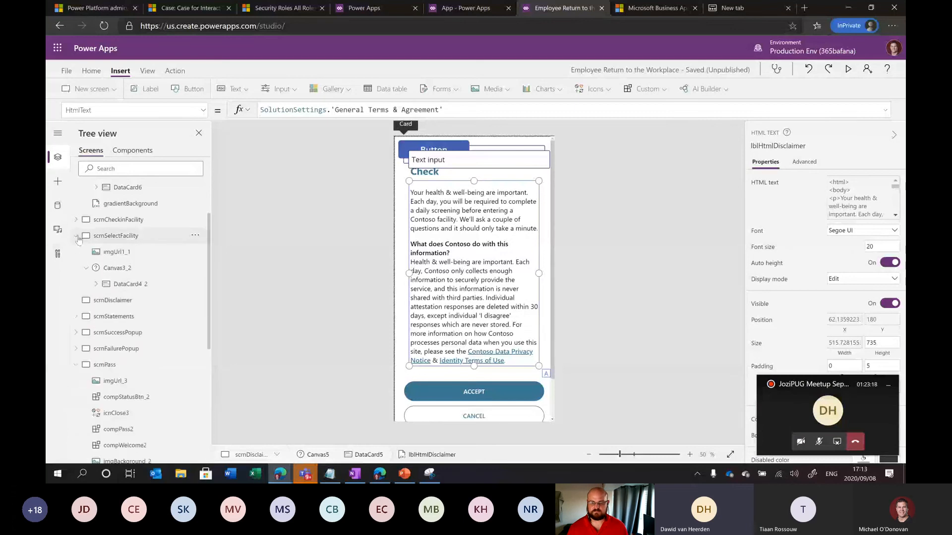
Open scrnSelectFacility, inspect its header label formula, then stop screen sharing in Teams
left_click(124, 284)
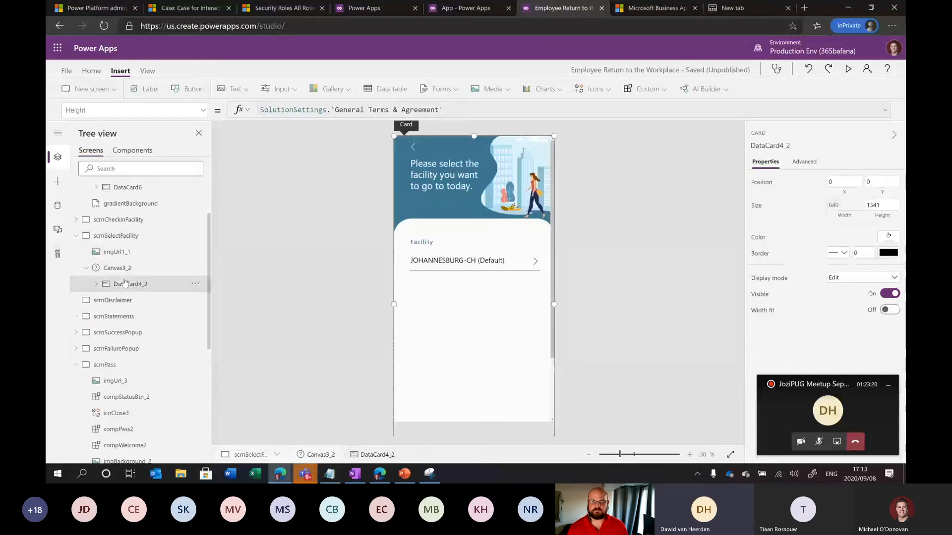
left_click(458, 180)
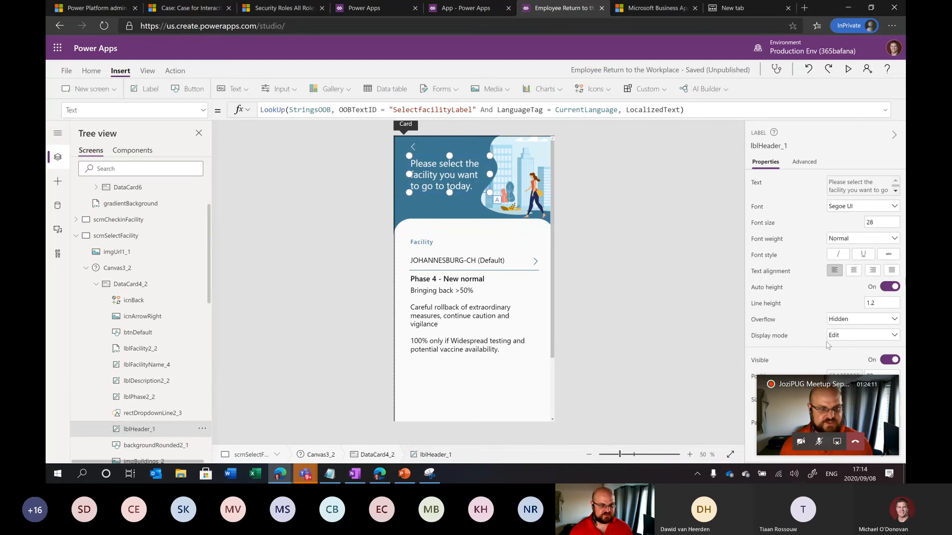
left_click(837, 443)
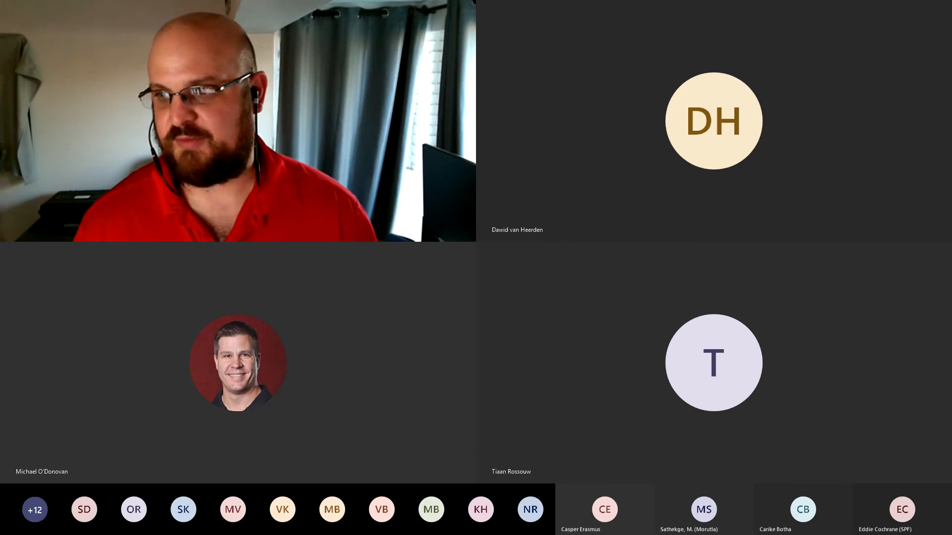